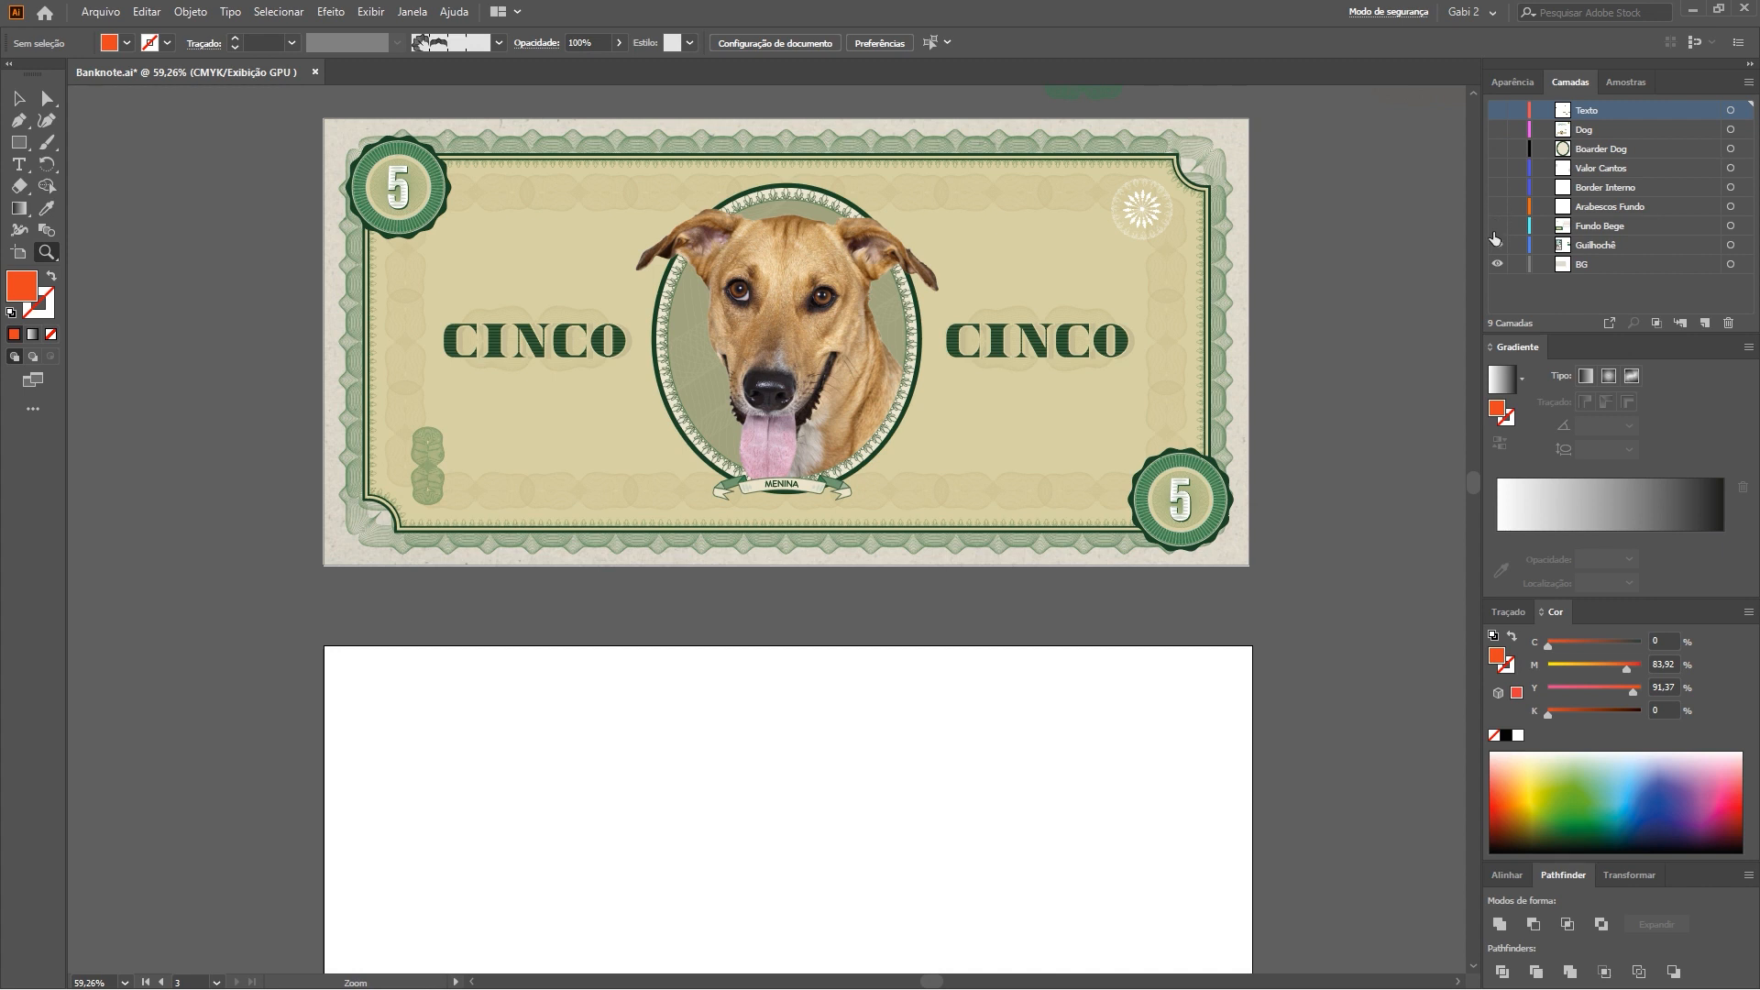
Show the Guilhoché layer and copy one of its green guilloche frames from the banknote to the blank artboard below
{"action": "left_click", "coordinate": [1497, 245]}
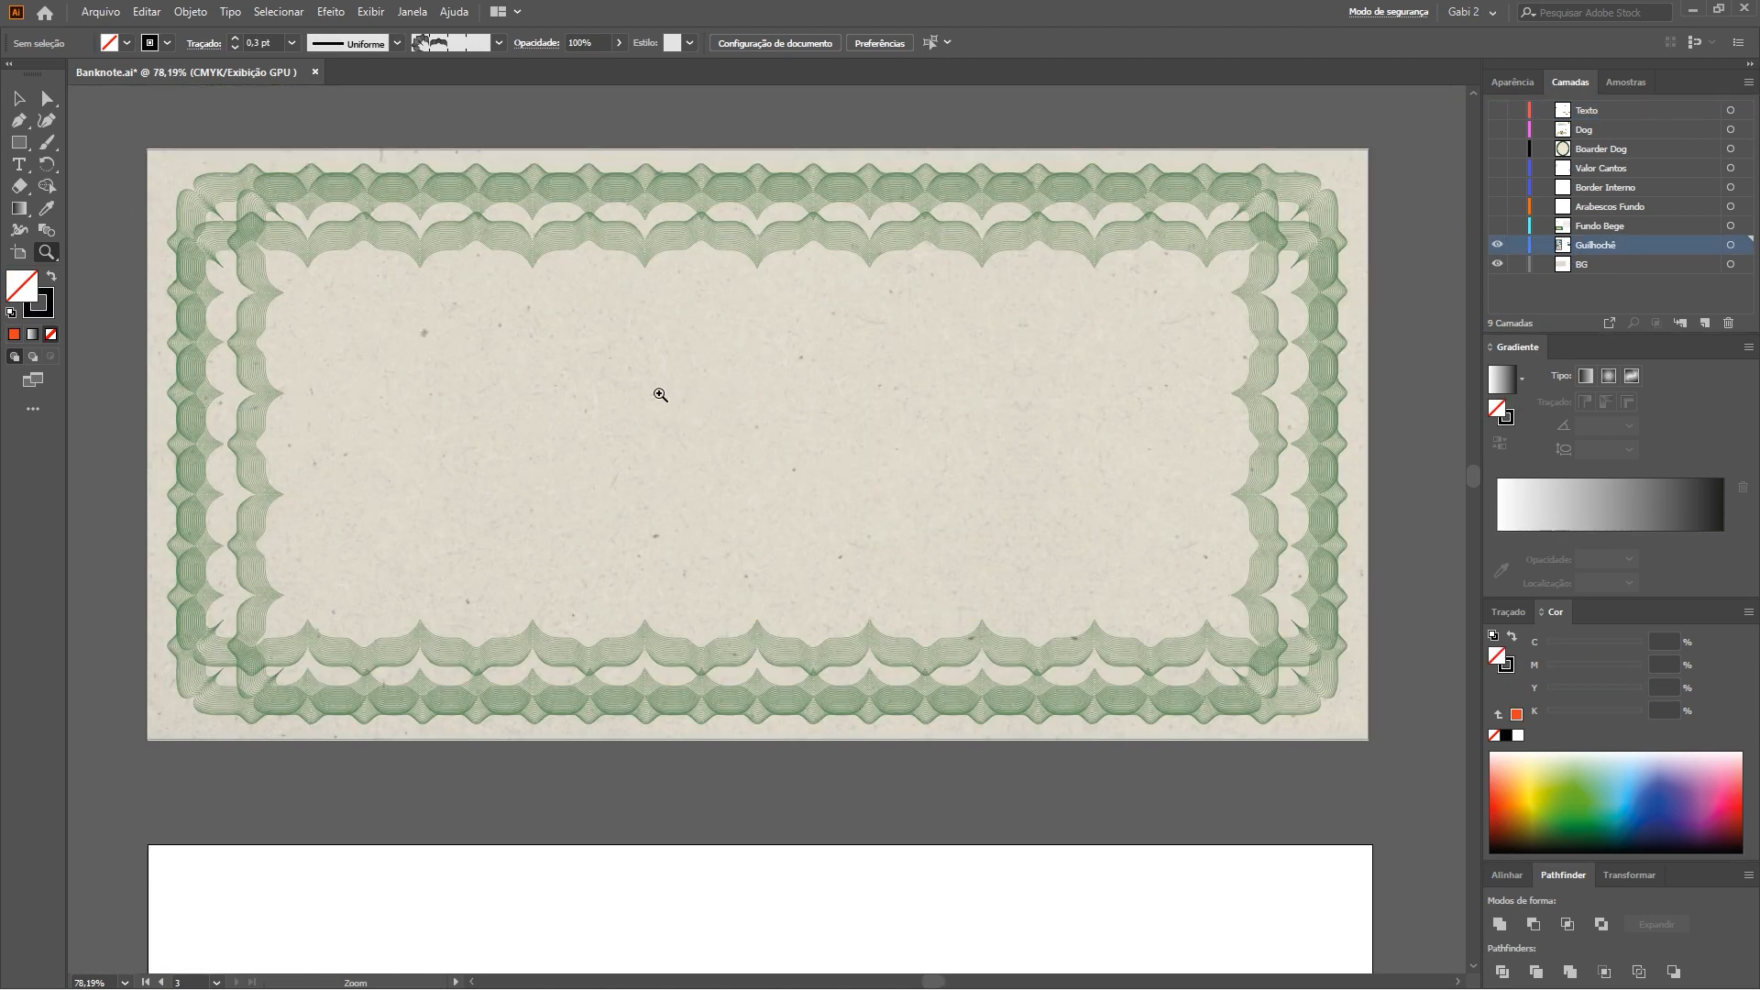
{"action": "left_click", "coordinate": [13, 100]}
{"action": "left_click", "coordinate": [1319, 214]}
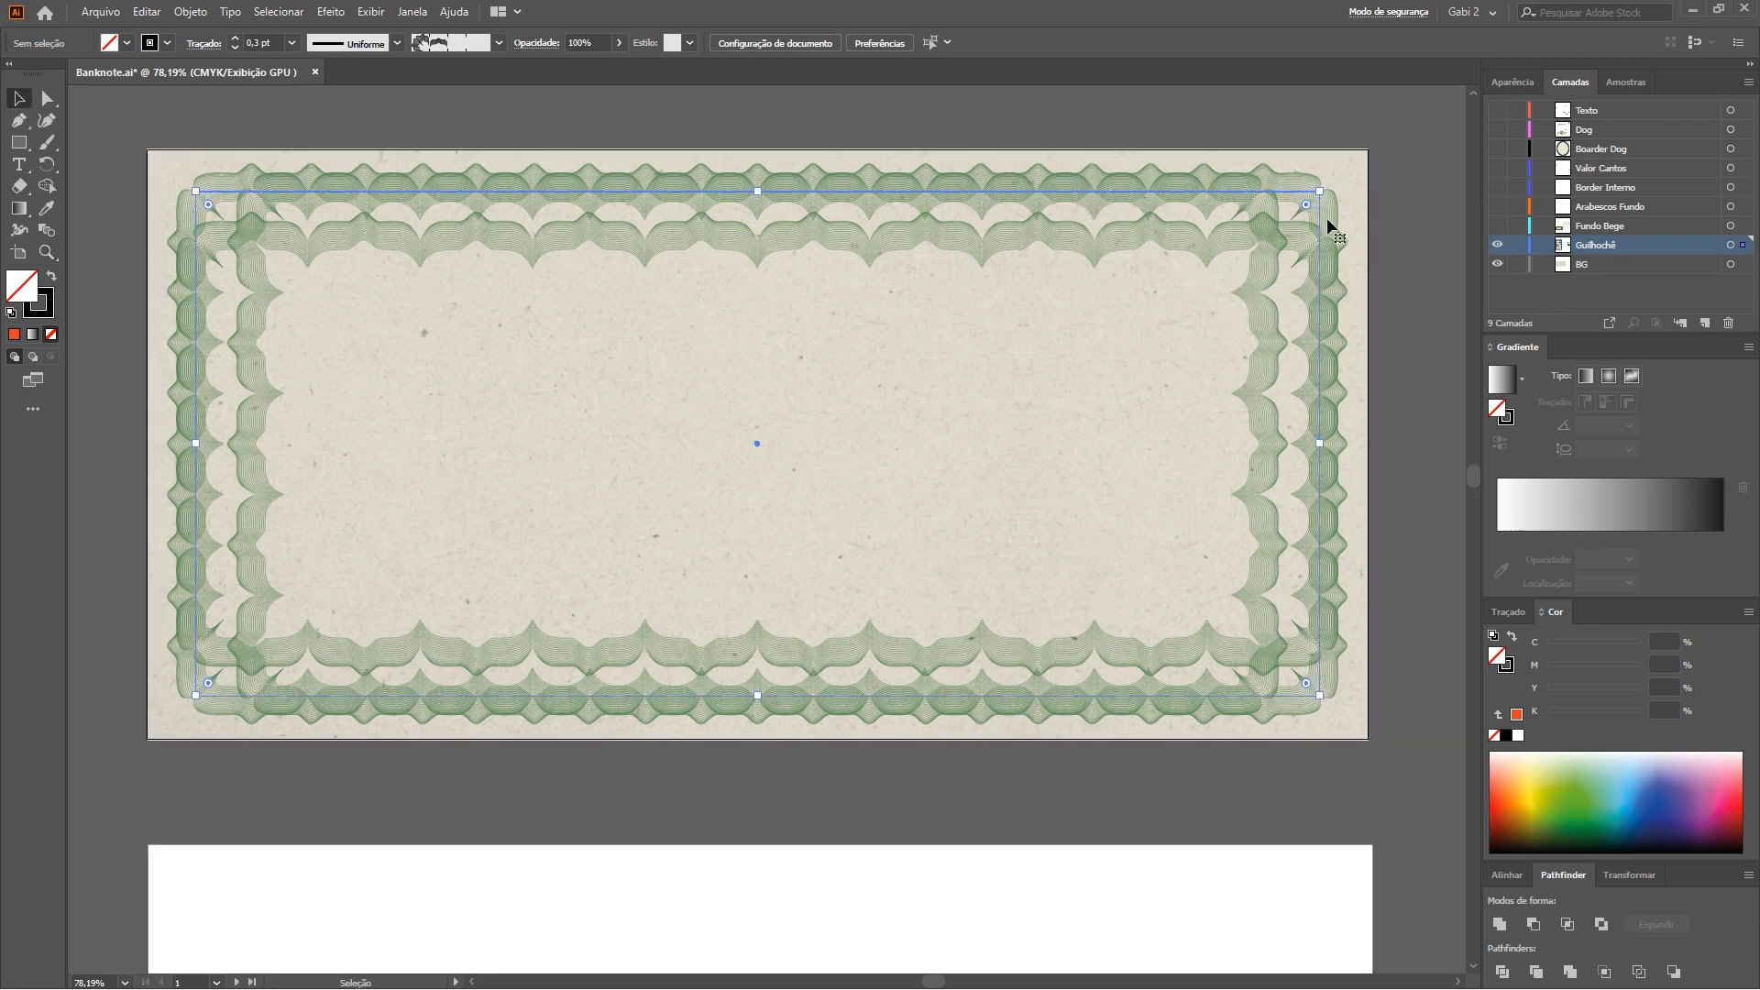
{"action": "left_click_drag", "start_coordinate": [1293, 191], "coordinate": [1257, 917]}
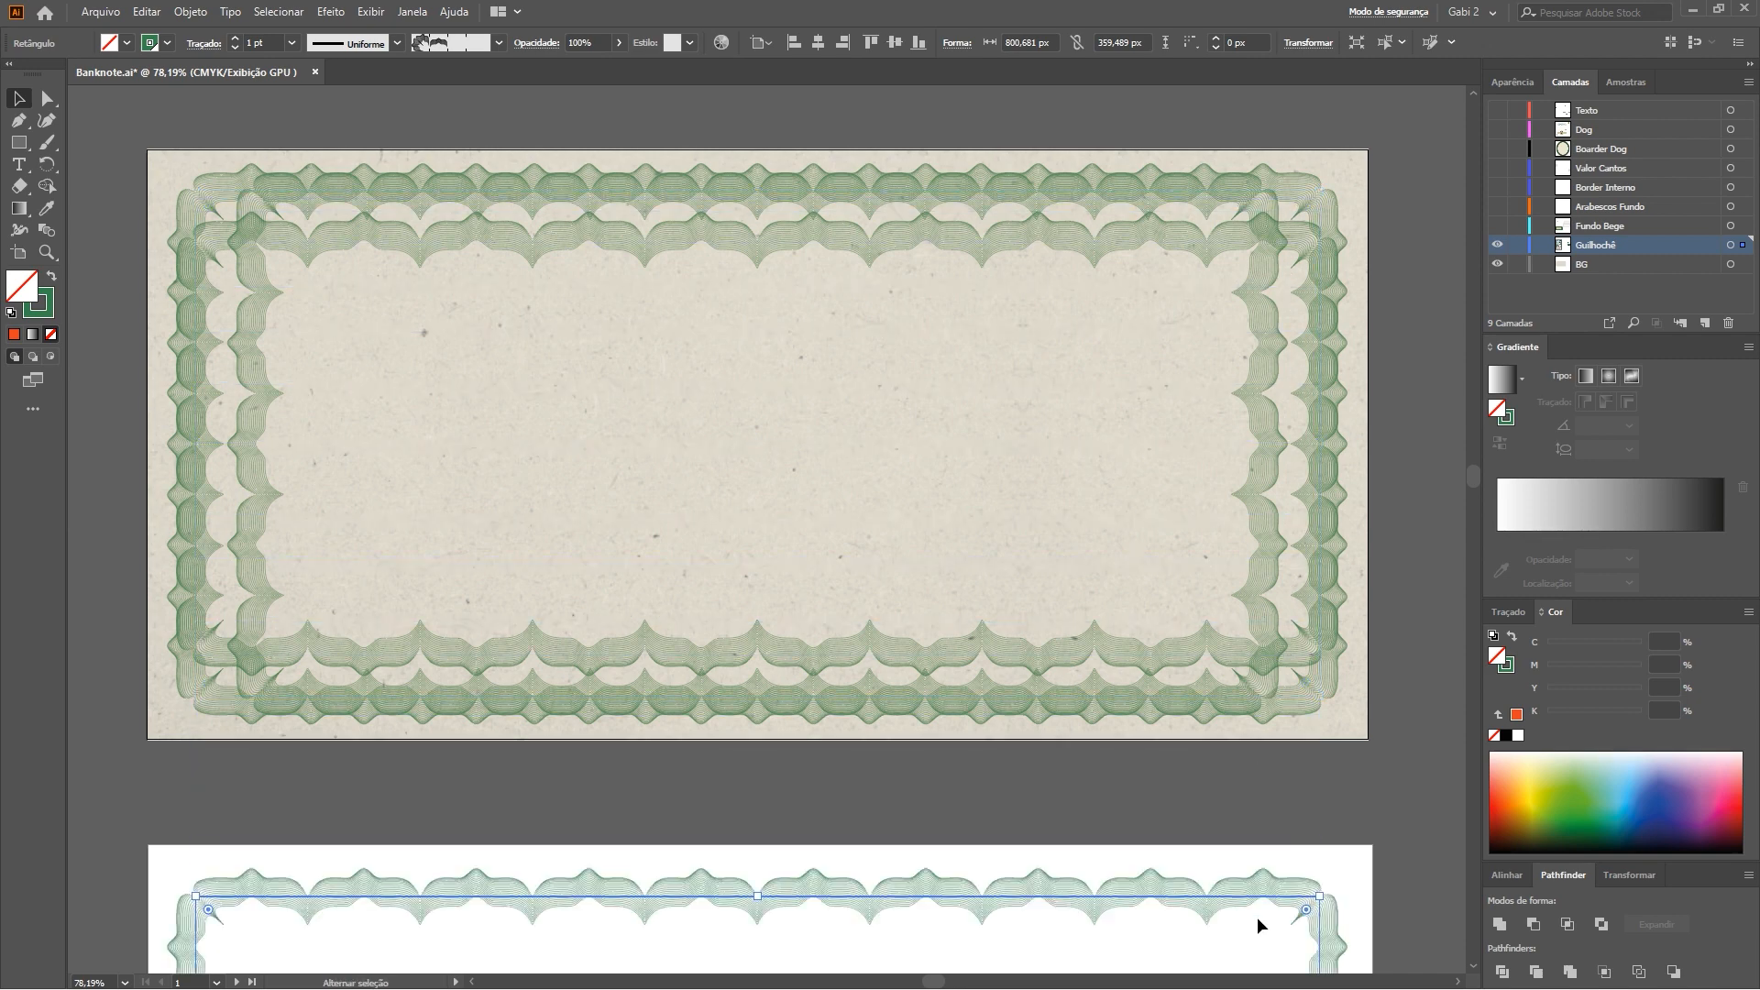
{"action": "left_click_drag", "start_coordinate": [979, 941], "coordinate": [1012, 384]}
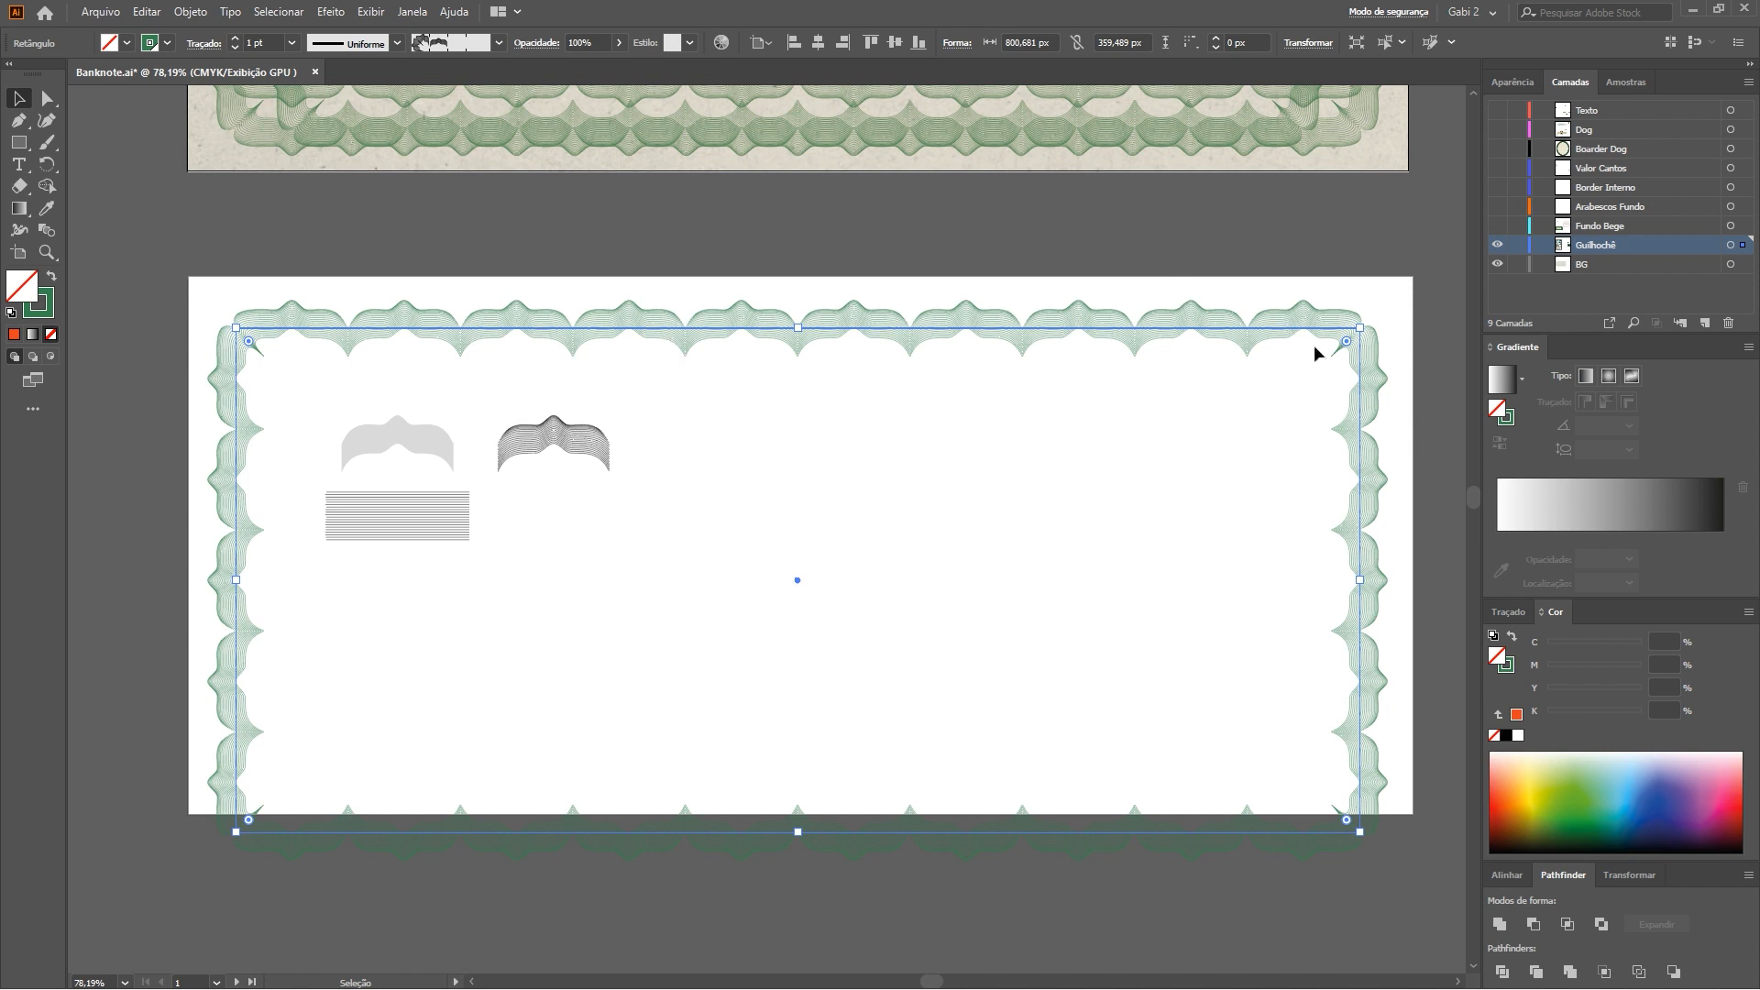
Shorten the copied guilloche frame to about 320 px high and move it down, clear of the sample shapes
{"action": "left_click_drag", "start_coordinate": [796, 834], "coordinate": [795, 777]}
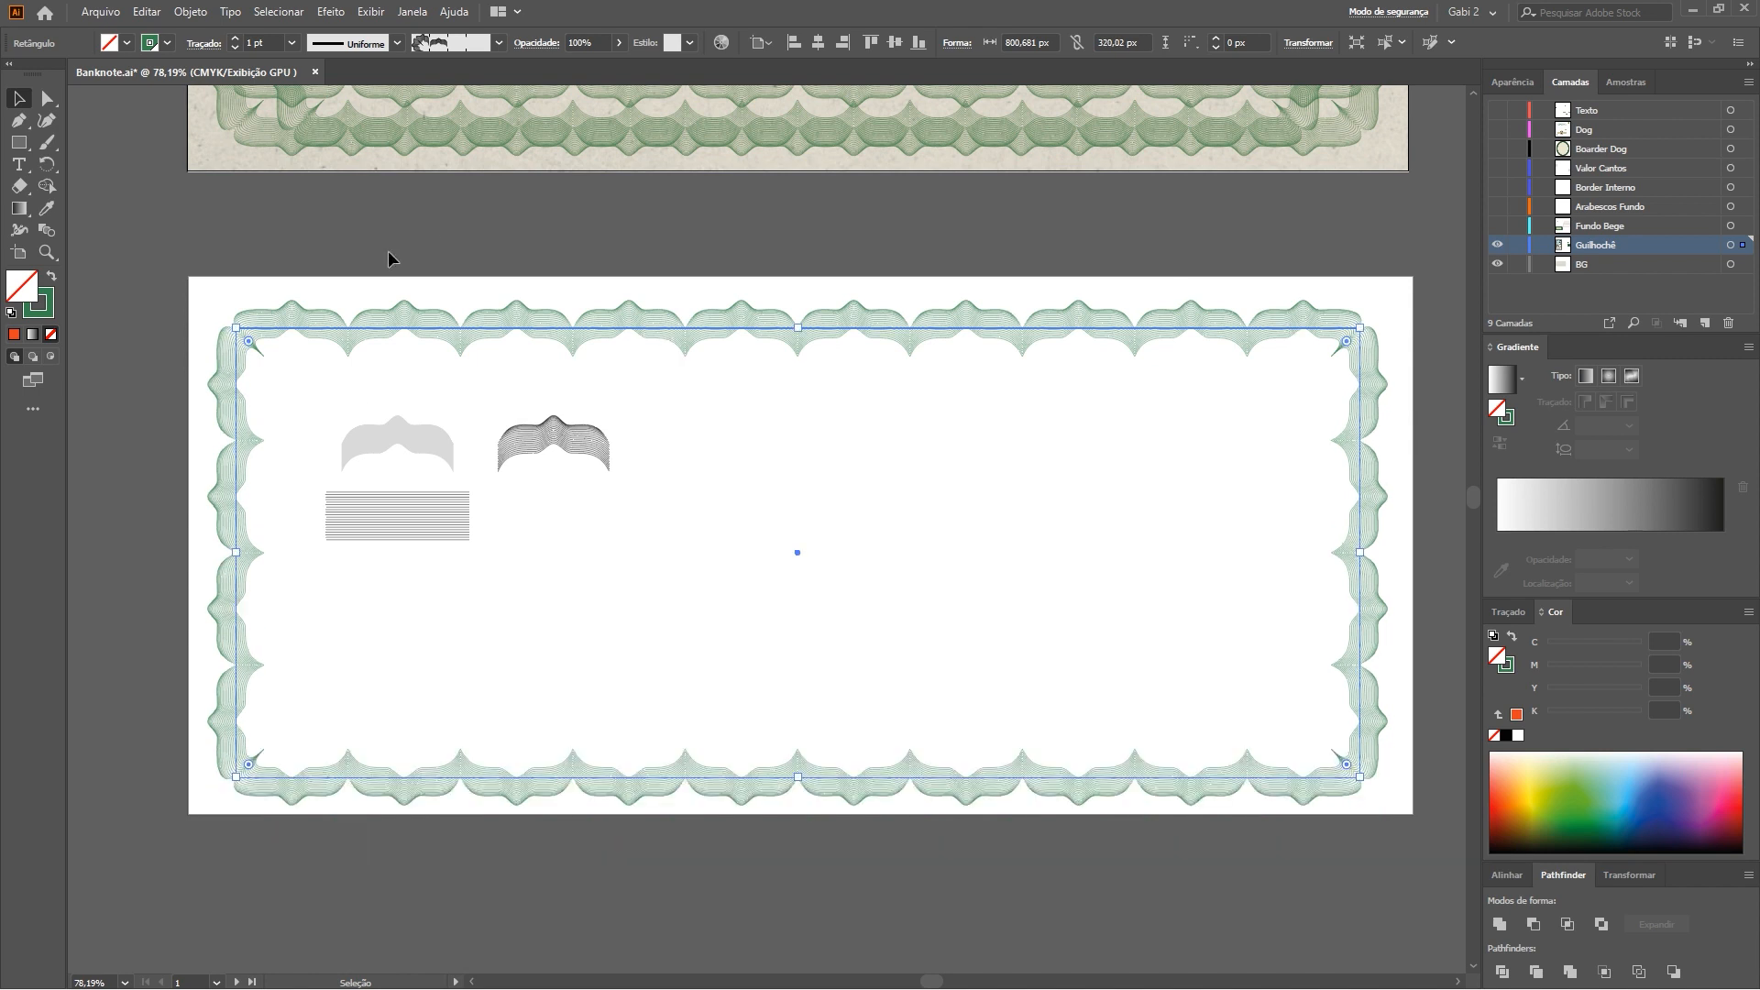
{"action": "left_click", "coordinate": [733, 273]}
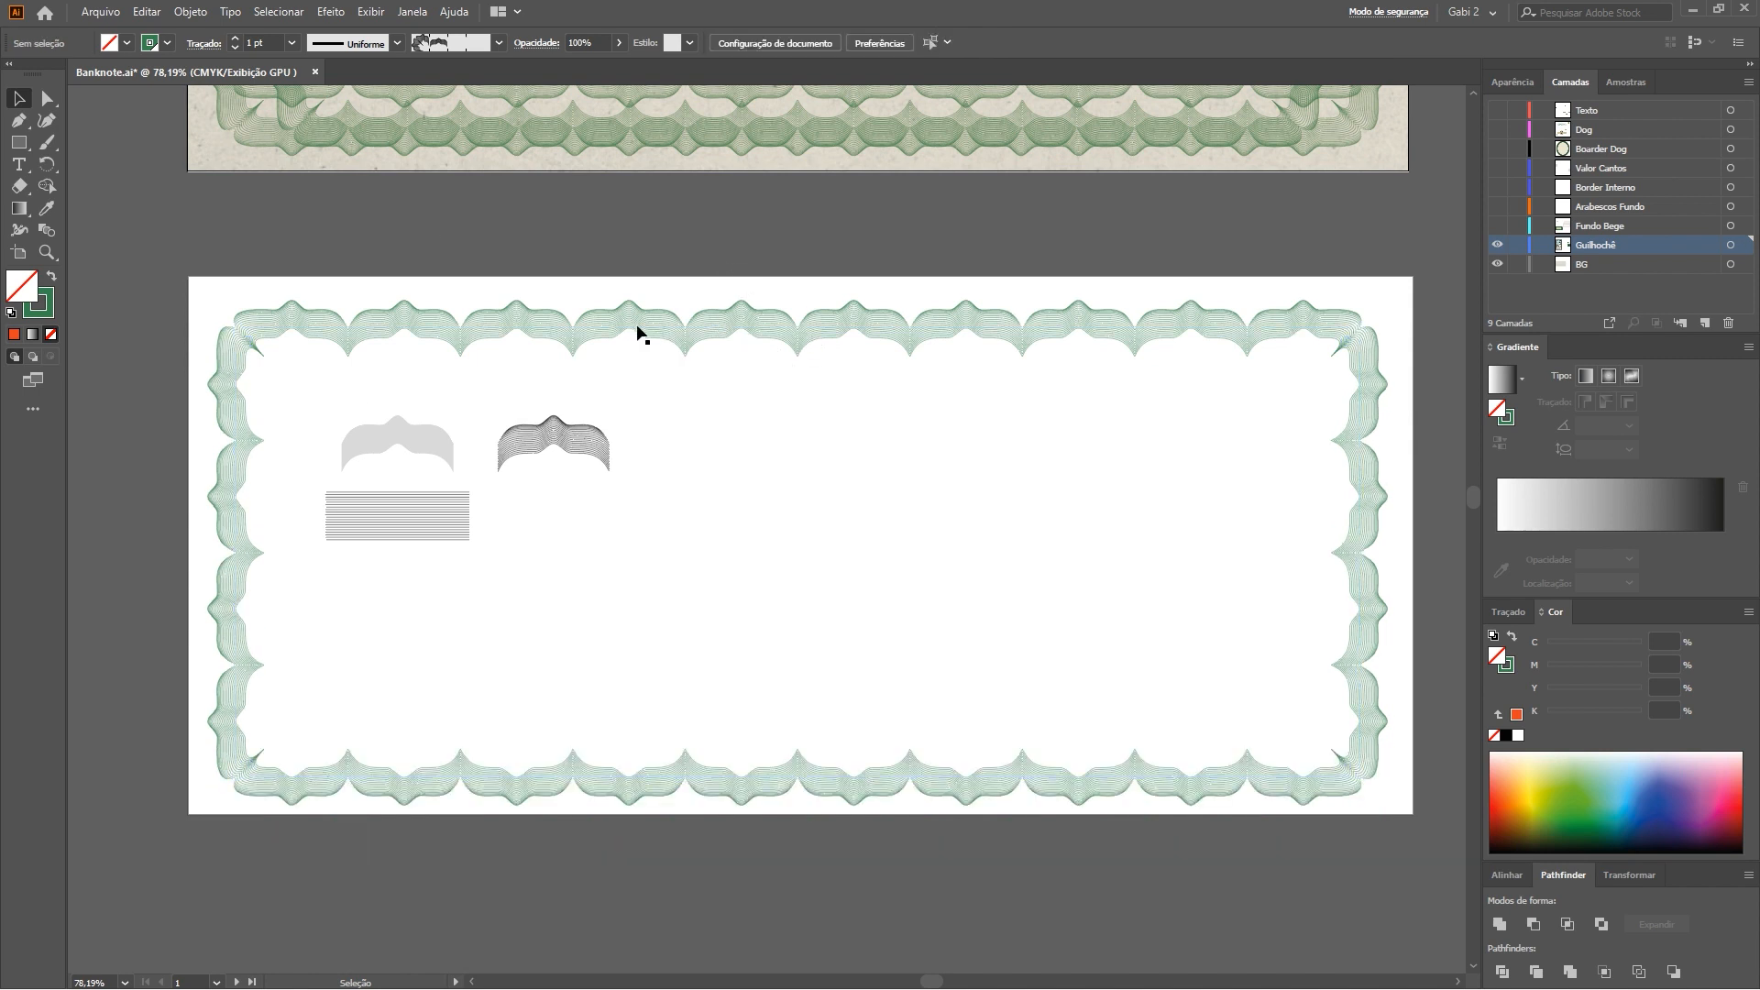
{"action": "left_click", "coordinate": [708, 334]}
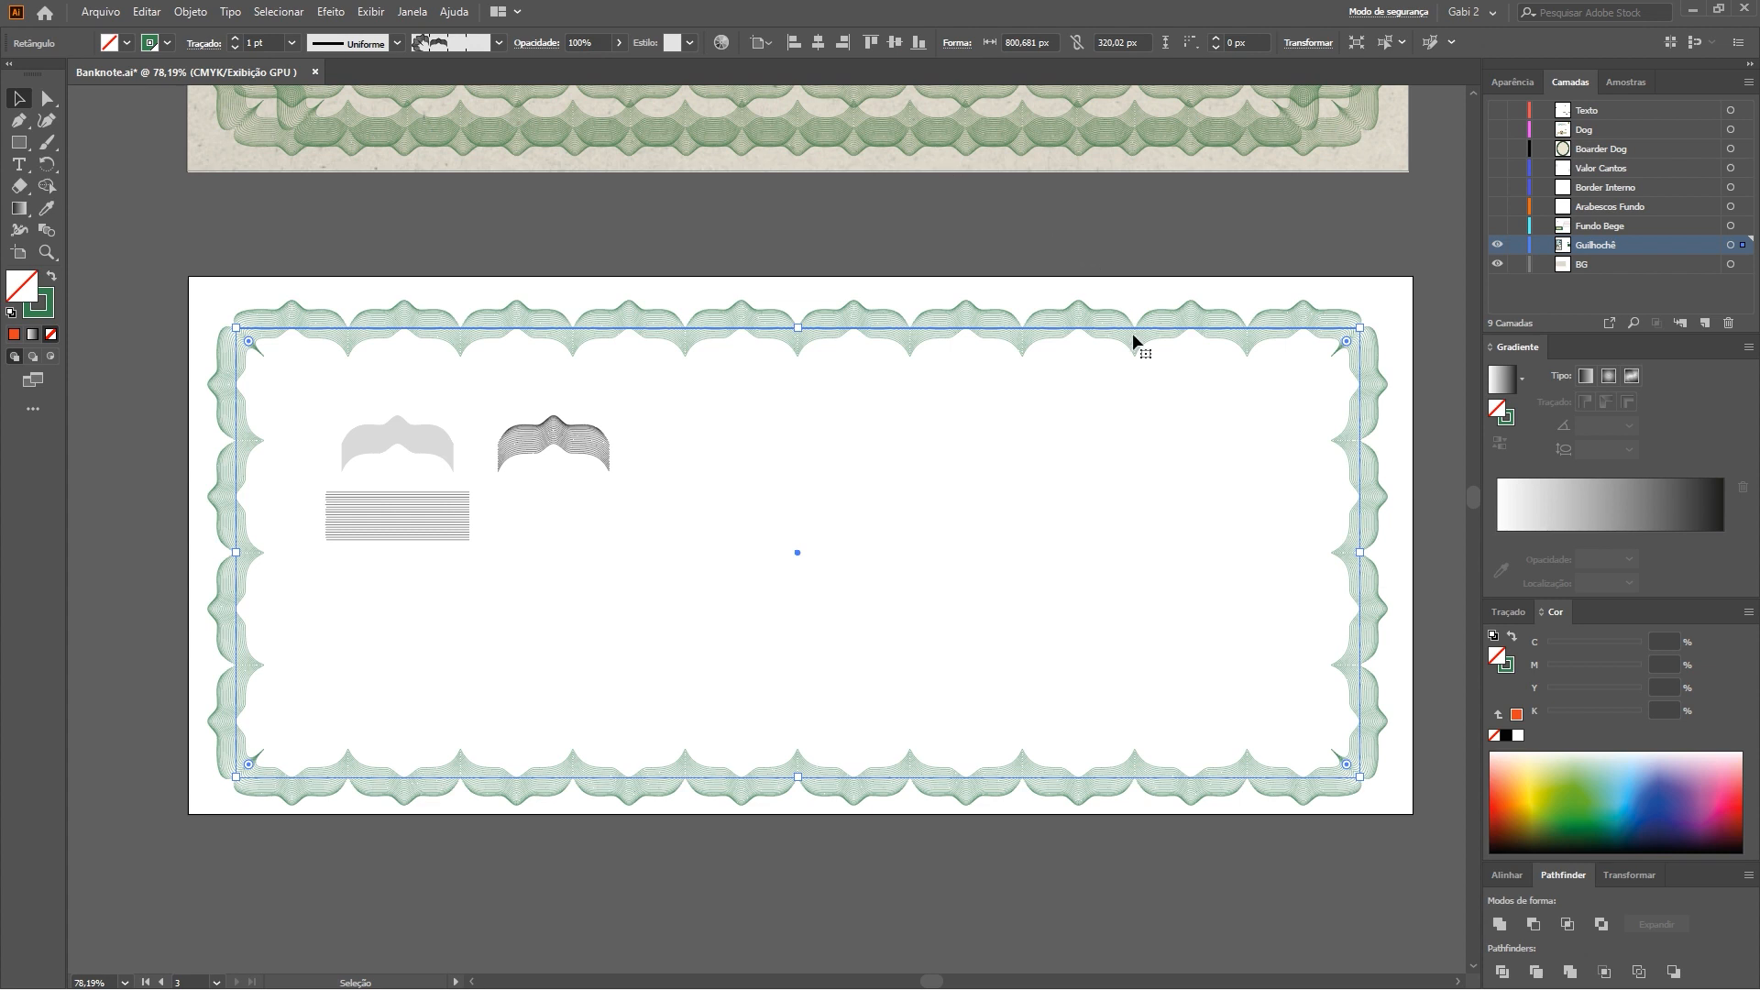
{"action": "left_click_drag", "start_coordinate": [1124, 327], "coordinate": [1139, 768]}
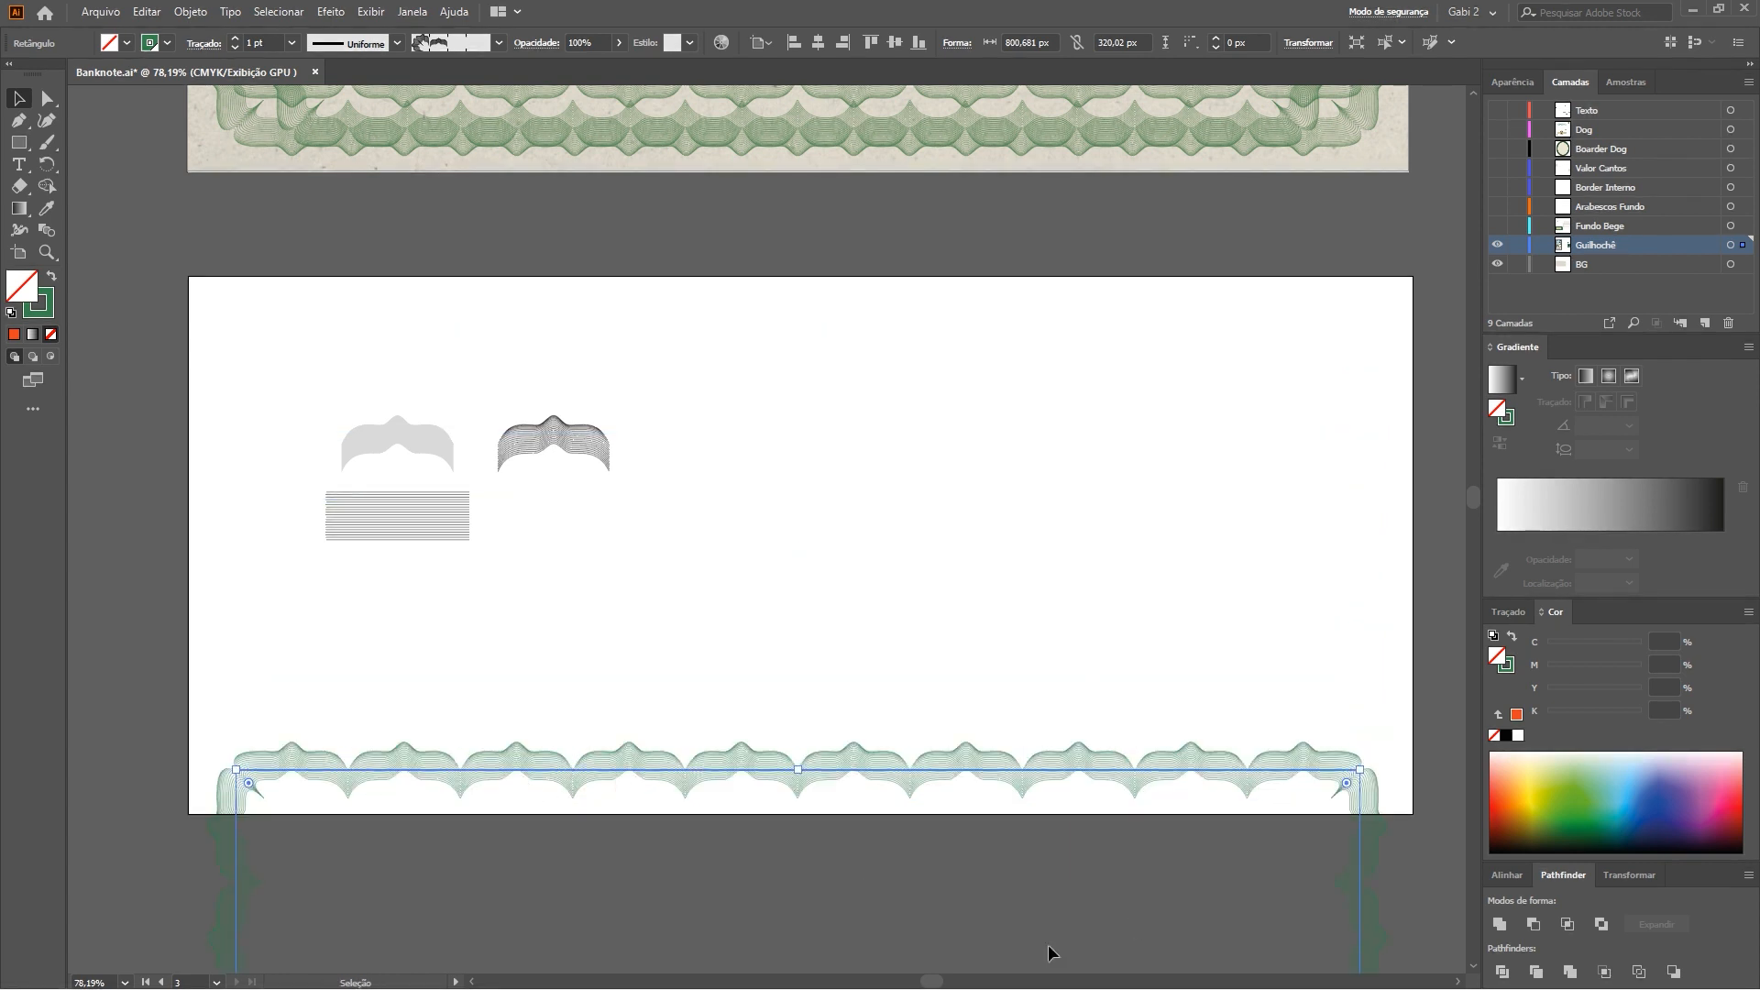
Inspect the grey moustache-shaped object among the sample pieces
{"action": "left_click_drag", "start_coordinate": [390, 464], "coordinate": [660, 504]}
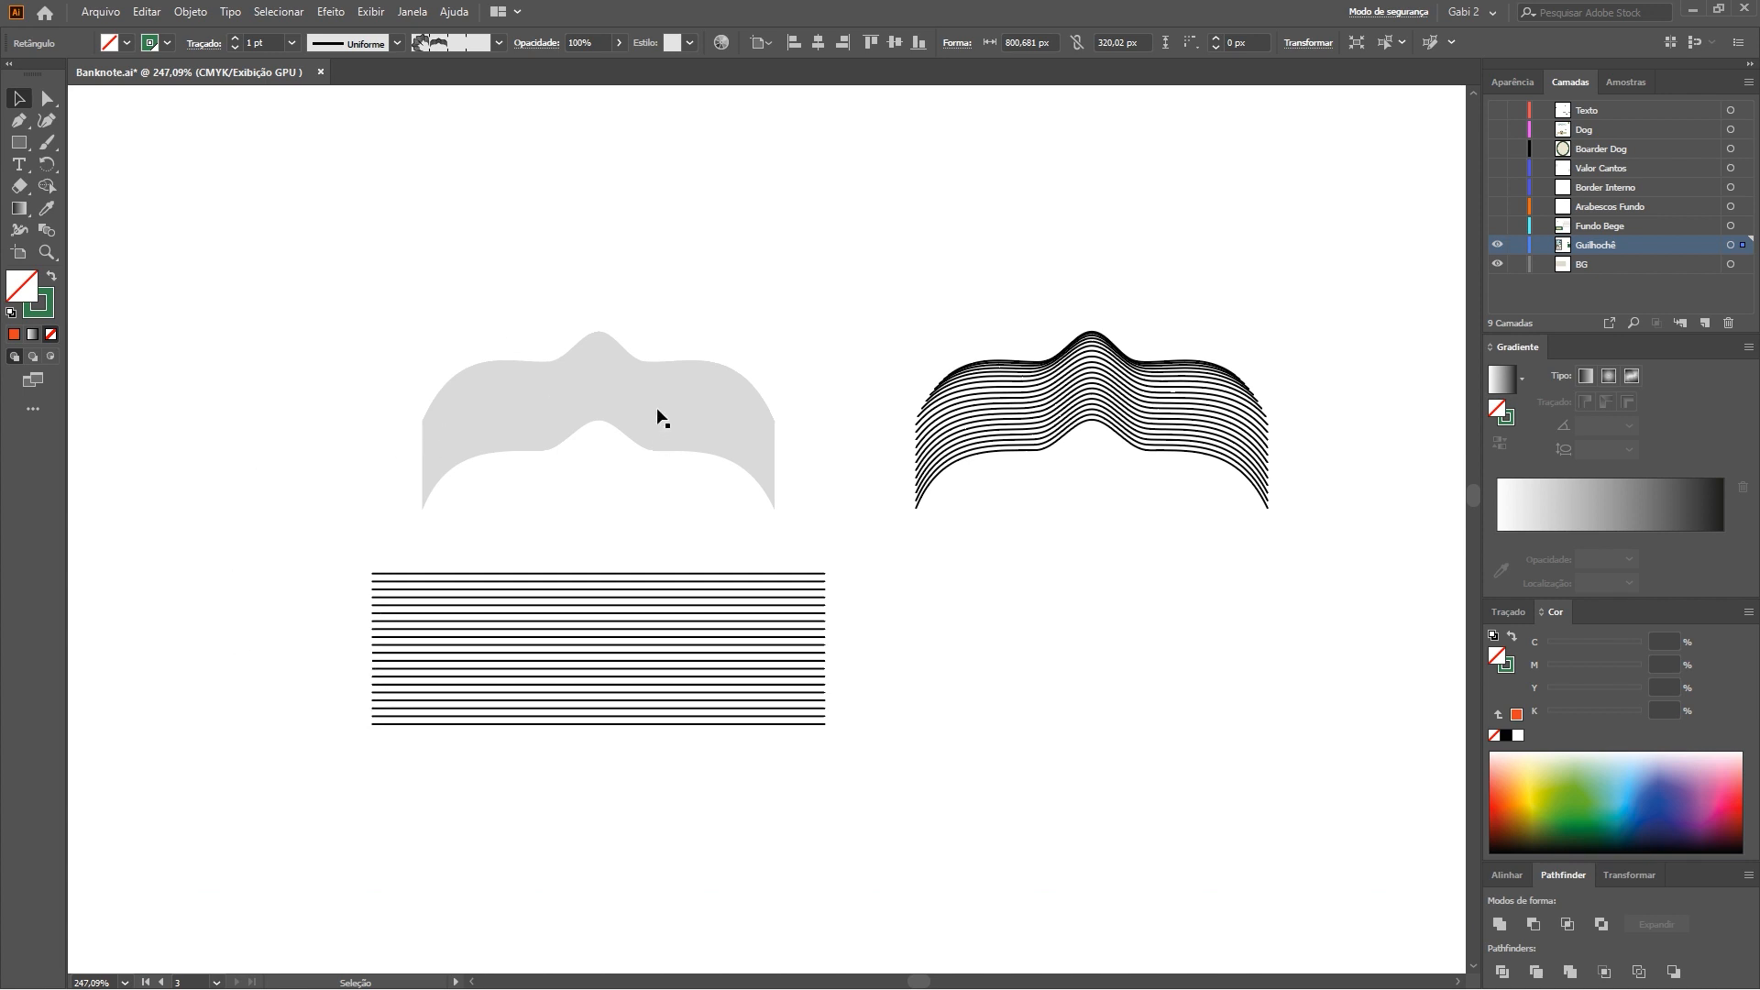
{"action": "left_click", "coordinate": [531, 433]}
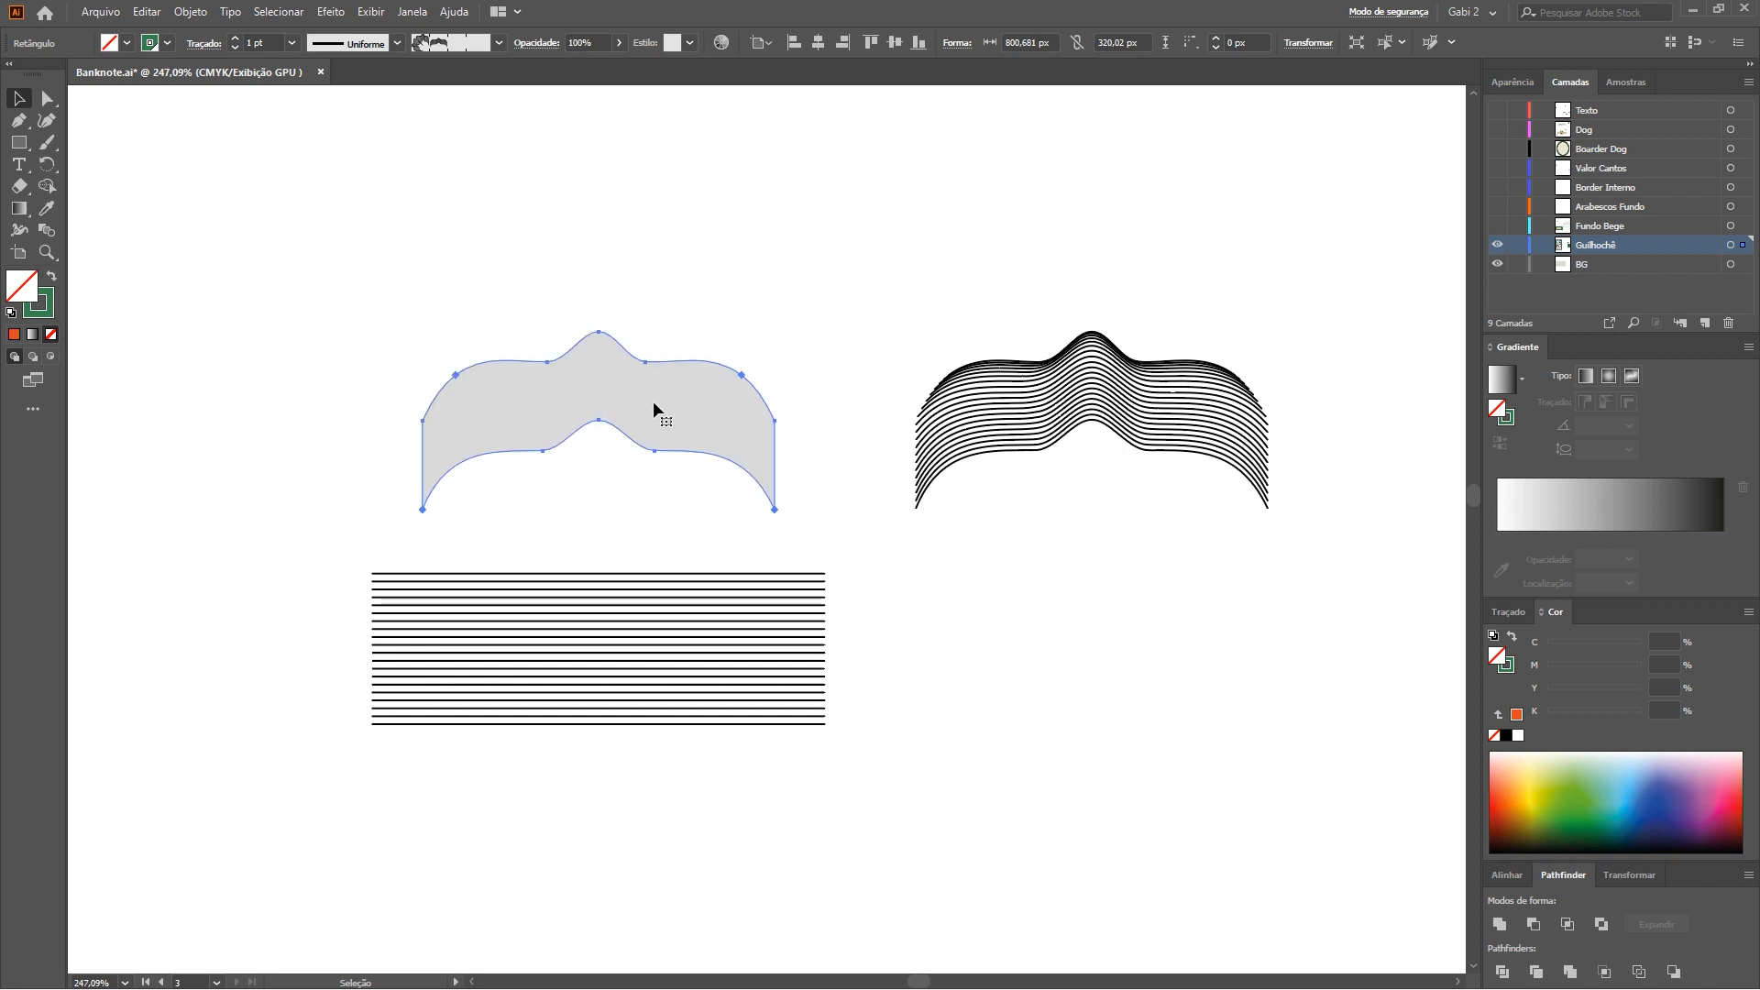
{"action": "left_click", "coordinate": [345, 464]}
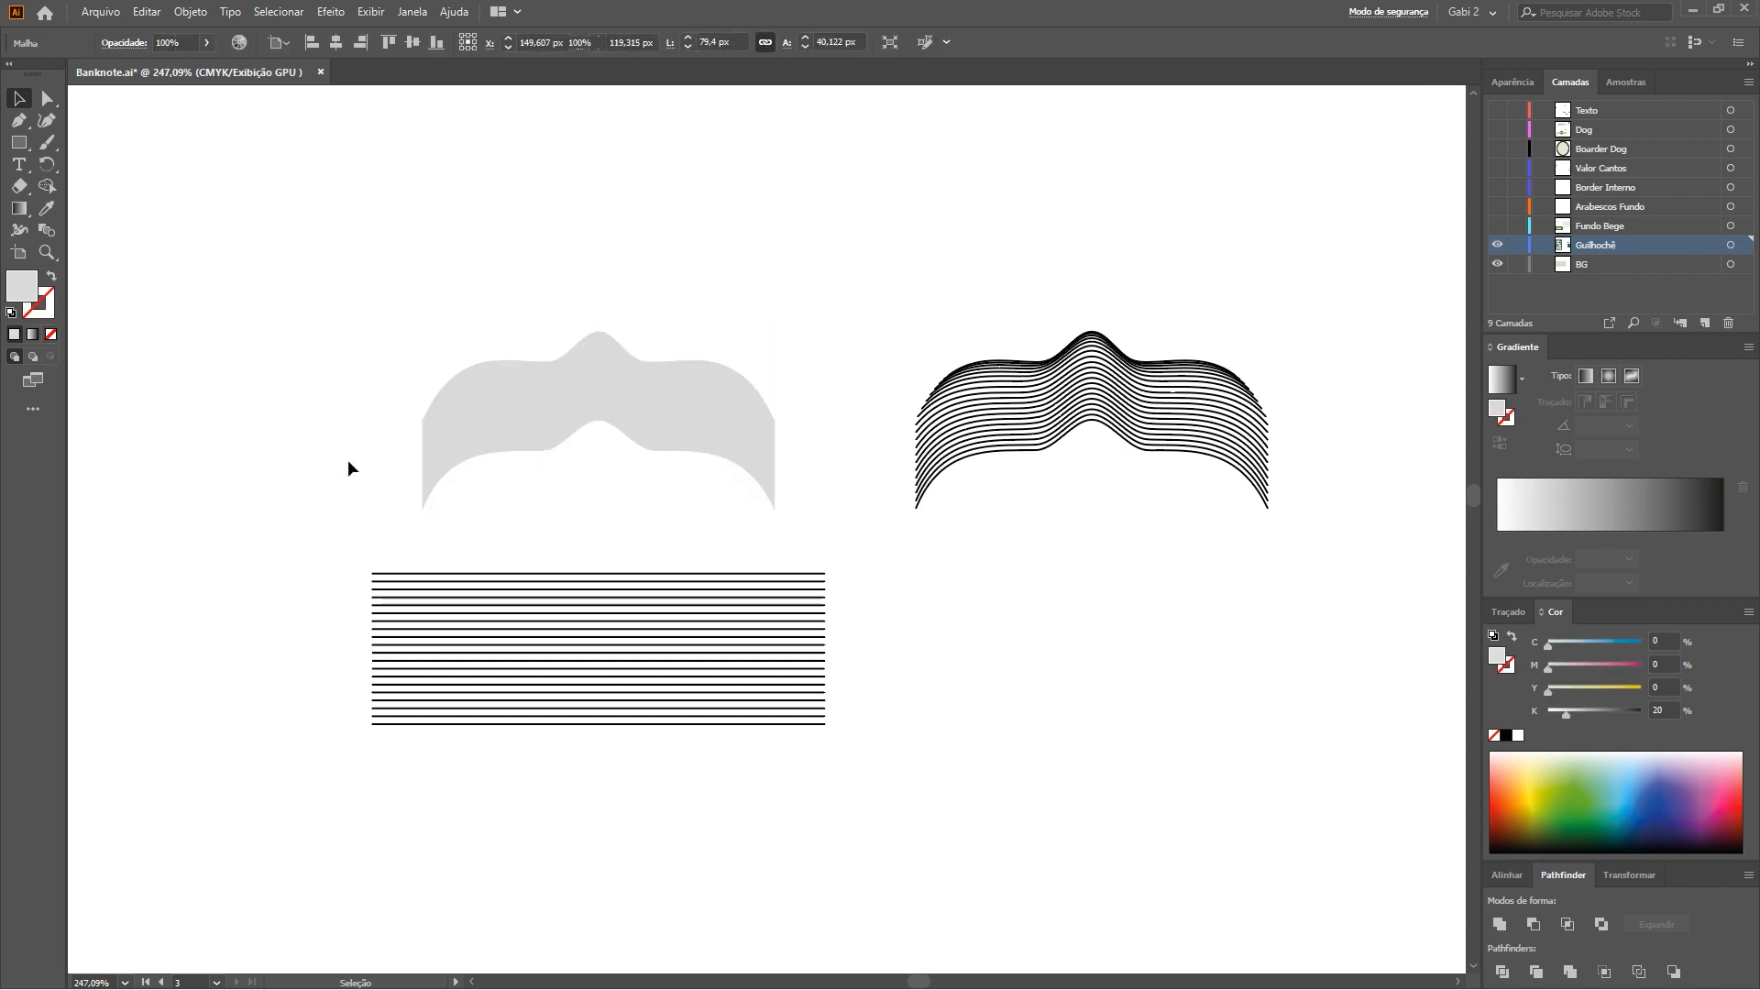
{"action": "left_click", "coordinate": [669, 407]}
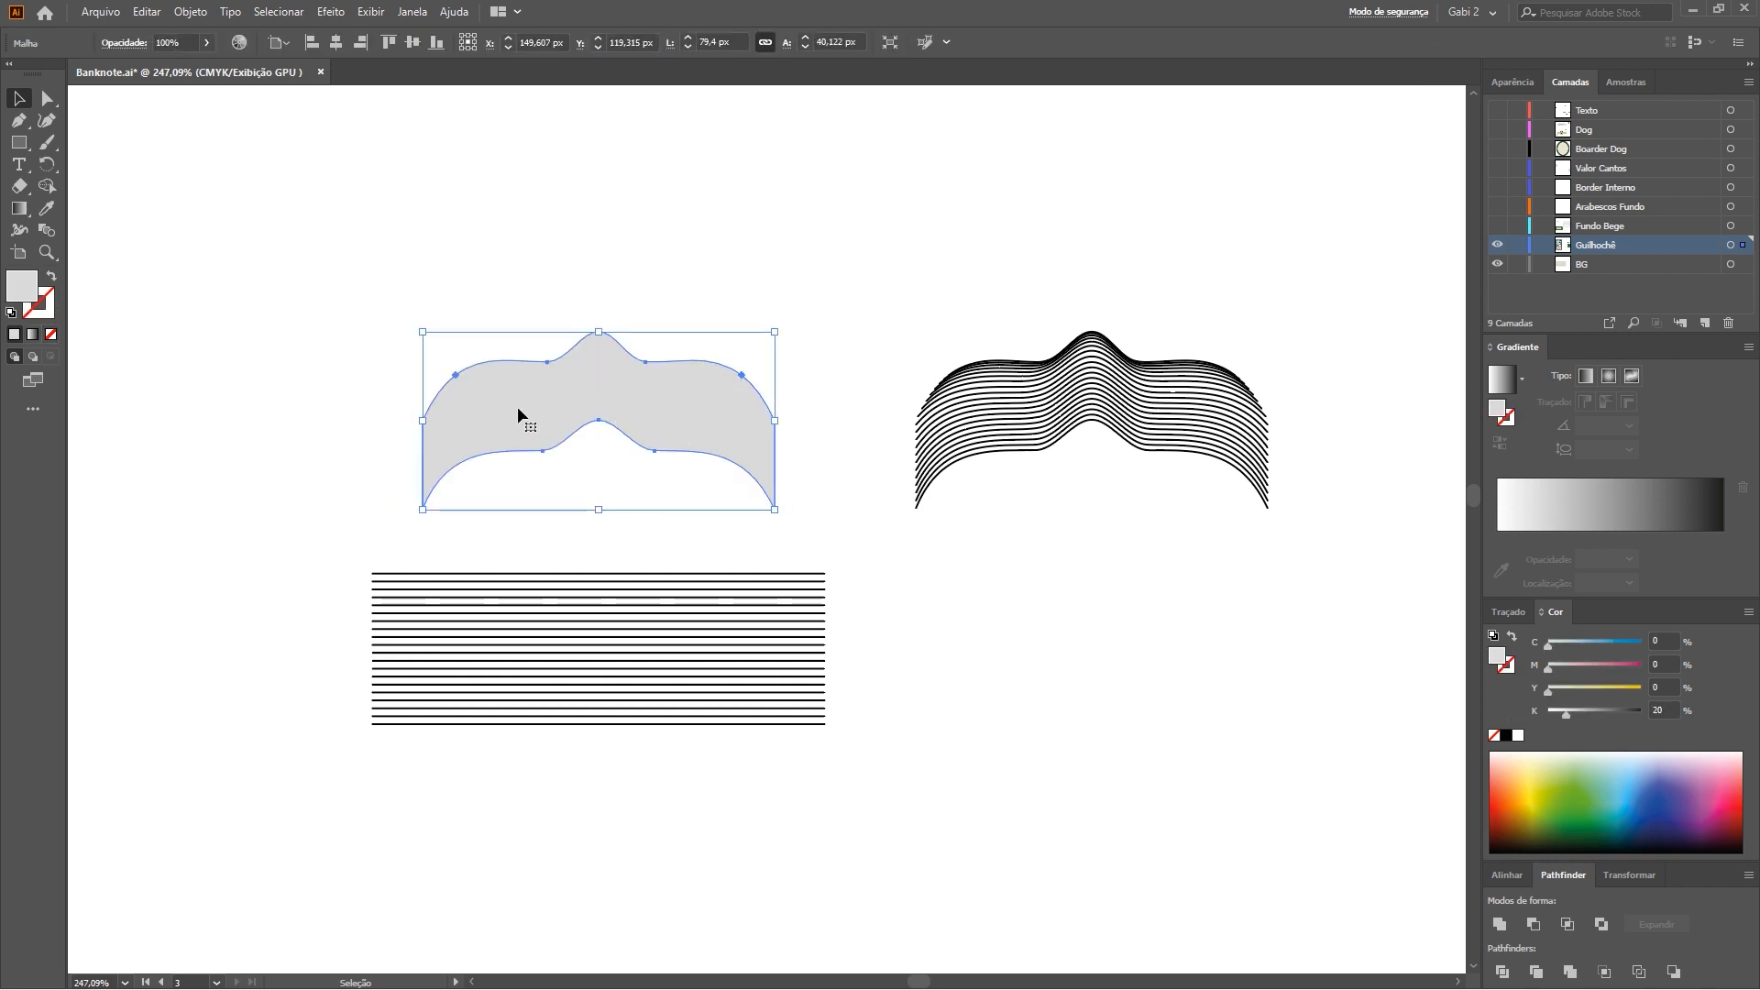
{"action": "key", "text": "e"}
{"action": "left_click_drag", "start_coordinate": [784, 413], "coordinate": [709, 547]}
{"action": "key", "text": "ctrl+z"}
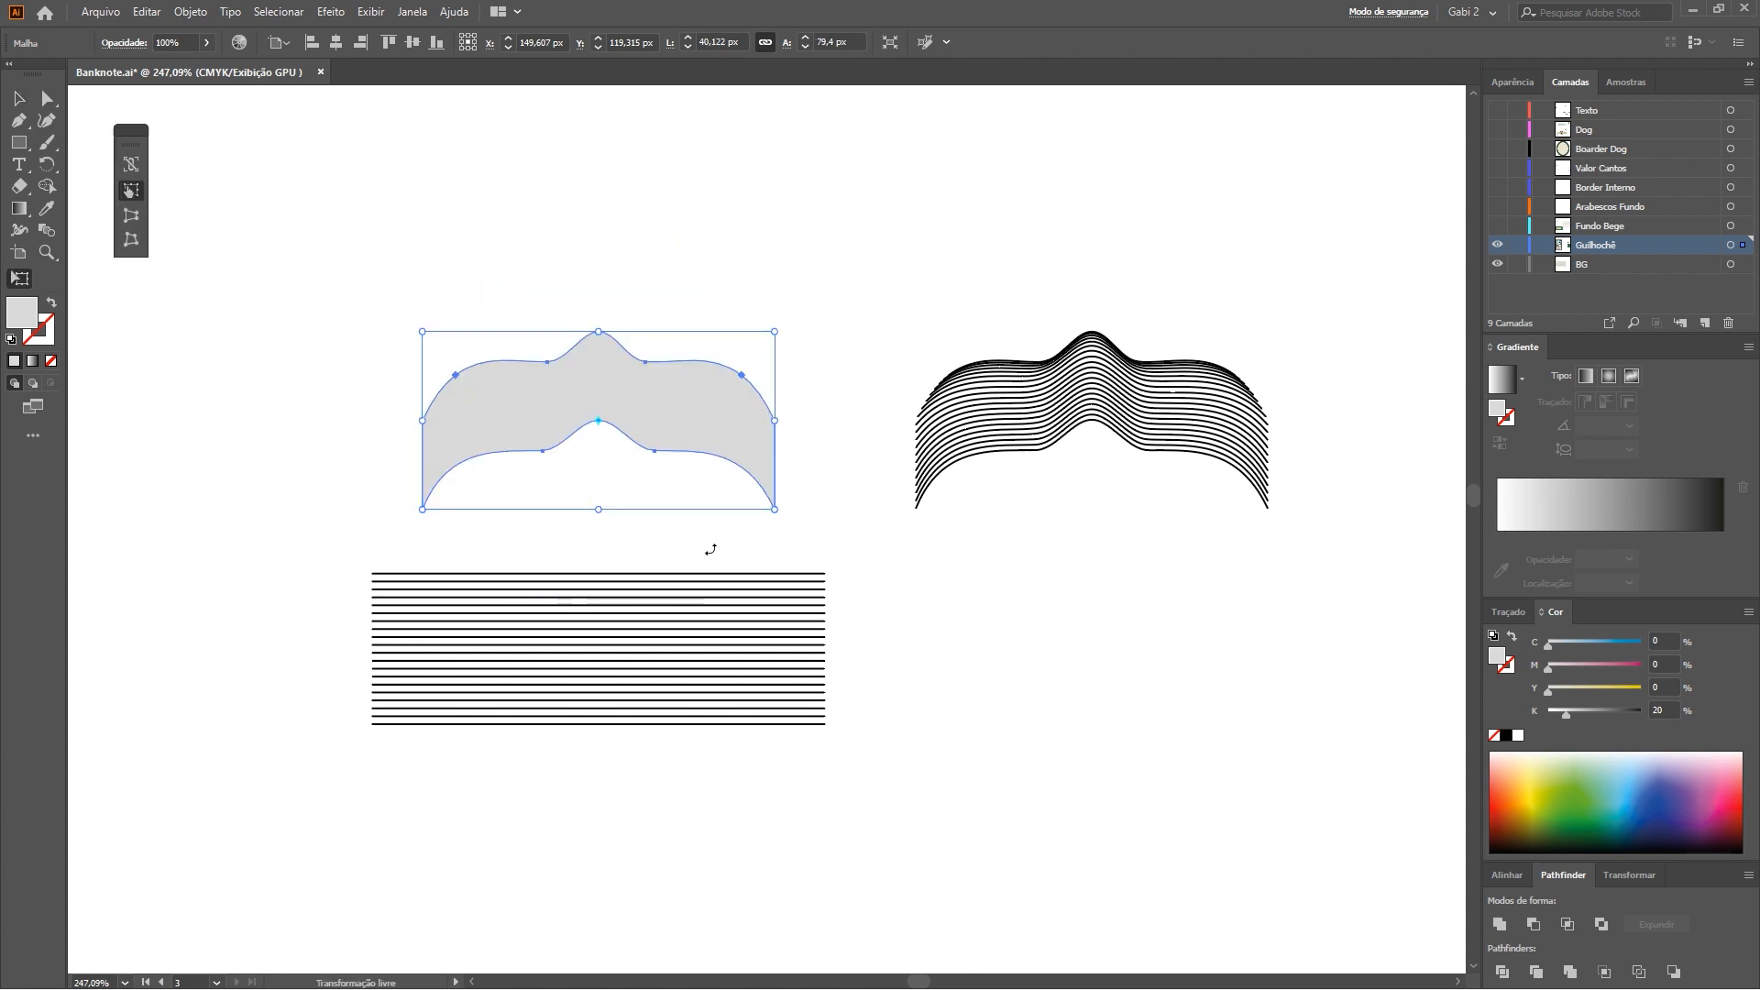
Examine the group of horizontal lines, the grey shape and the finished warped-line sample one after another
{"action": "key", "text": "v"}
{"action": "left_click", "coordinate": [833, 297]}
{"action": "left_click", "coordinate": [475, 693]}
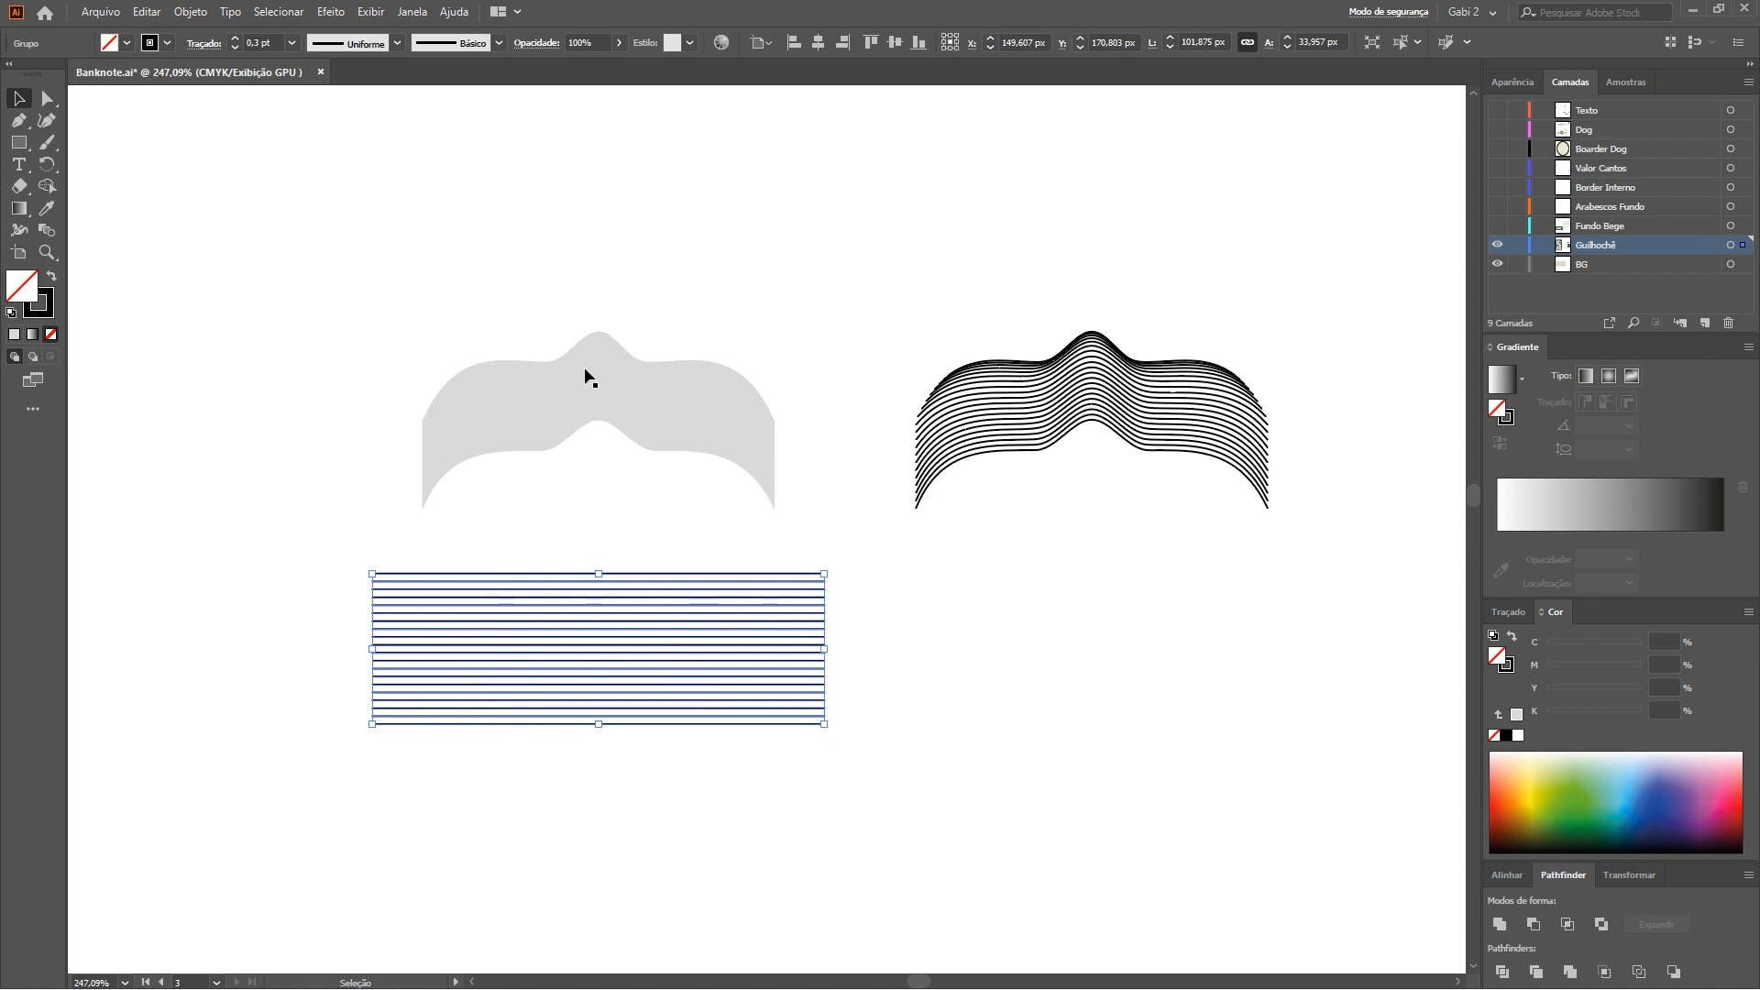
{"action": "left_click", "coordinate": [646, 384]}
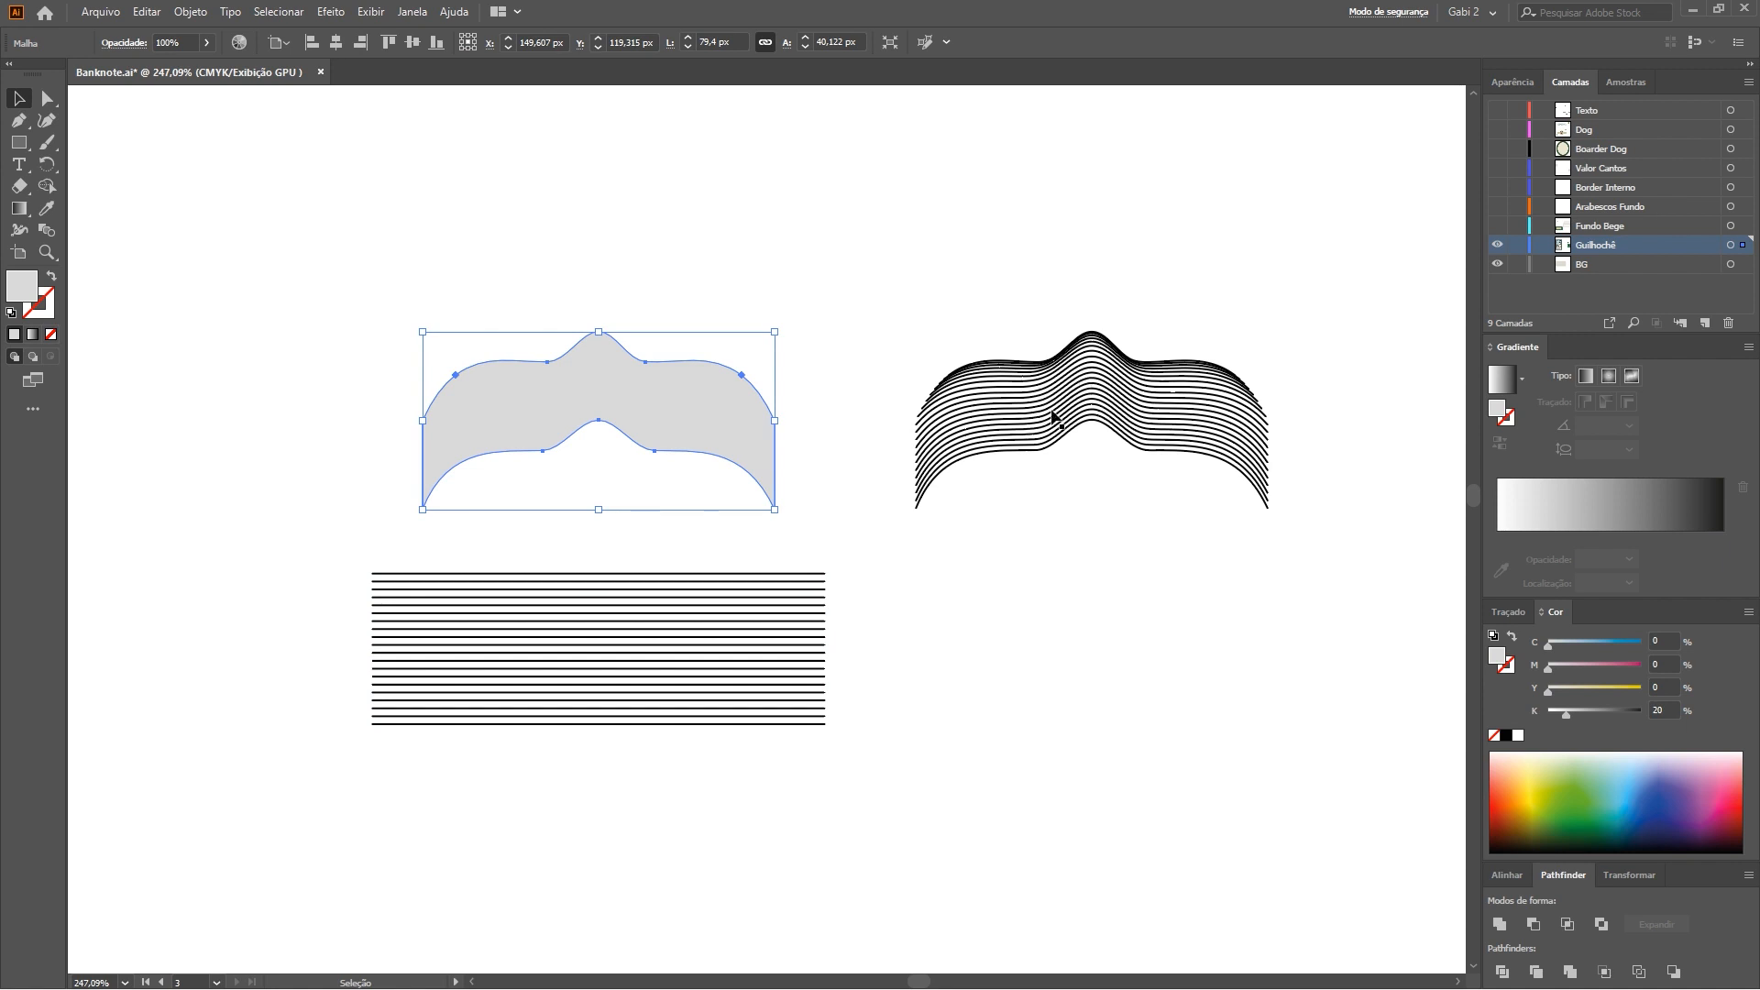
{"action": "left_click", "coordinate": [1135, 507]}
{"action": "left_click", "coordinate": [1159, 412]}
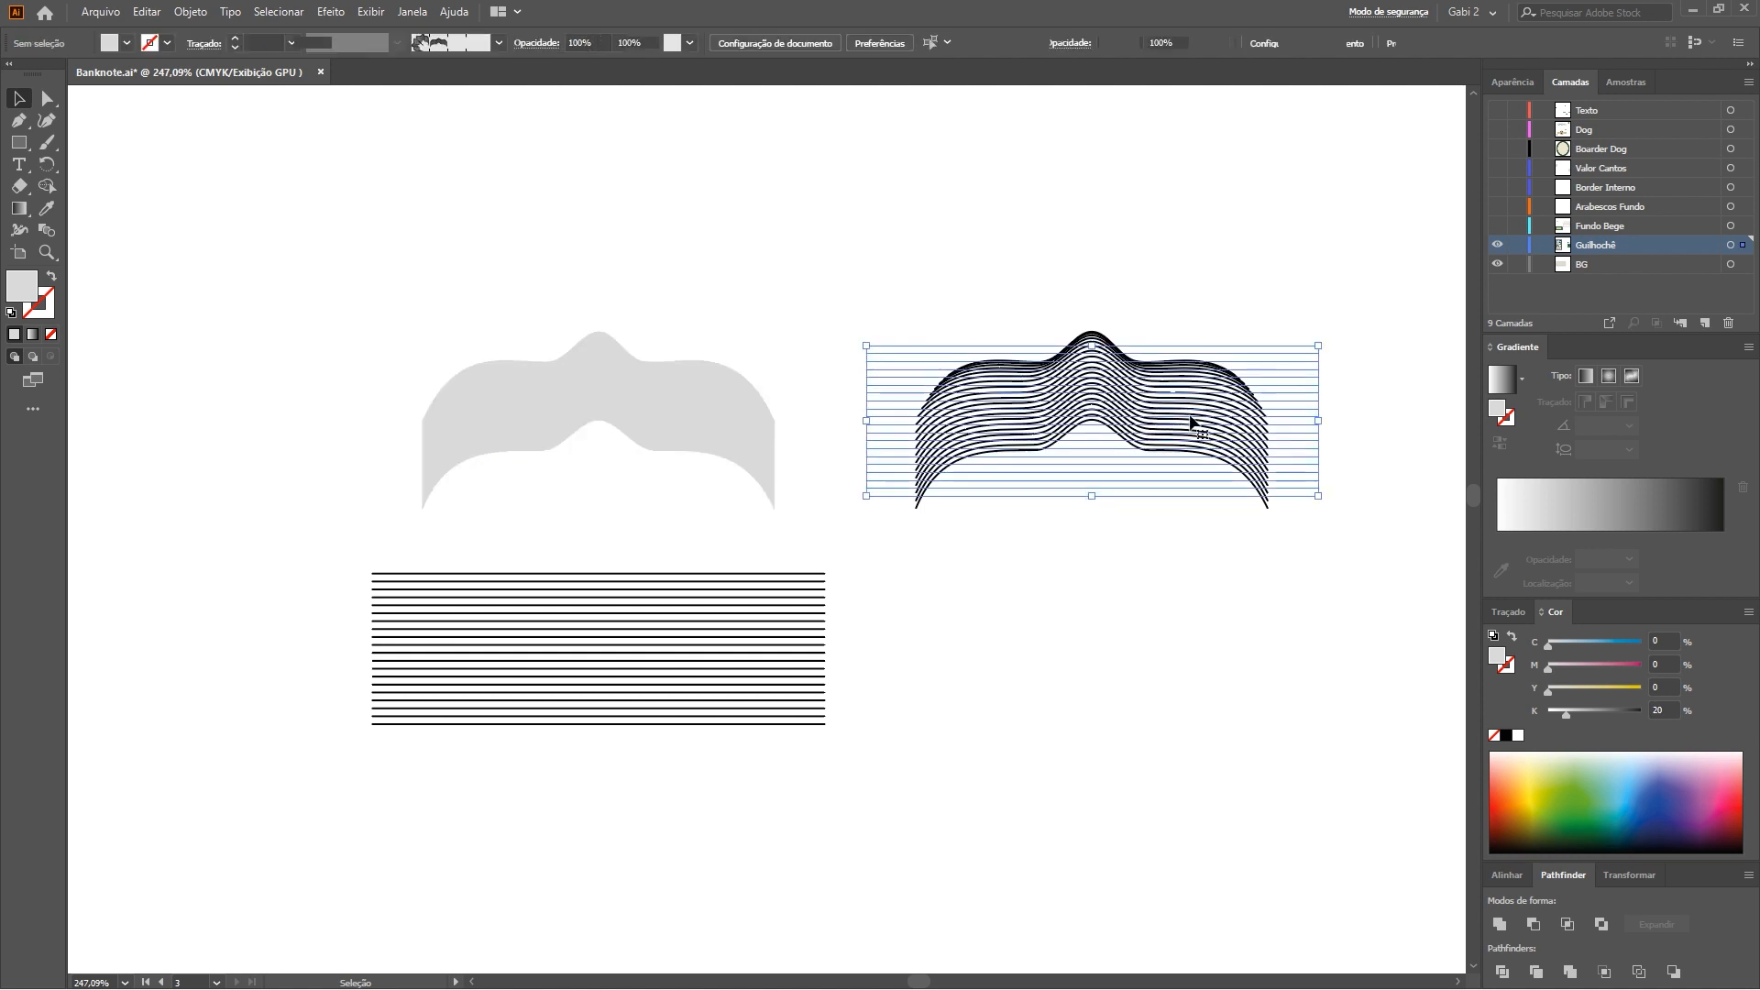
{"action": "left_click", "coordinate": [1003, 570]}
Place the grey moustache shape in front of the line group and apply an envelope distortion to both with the top object
{"action": "left_click", "coordinate": [721, 410]}
{"action": "left_click_drag", "start_coordinate": [712, 414], "coordinate": [717, 648]}
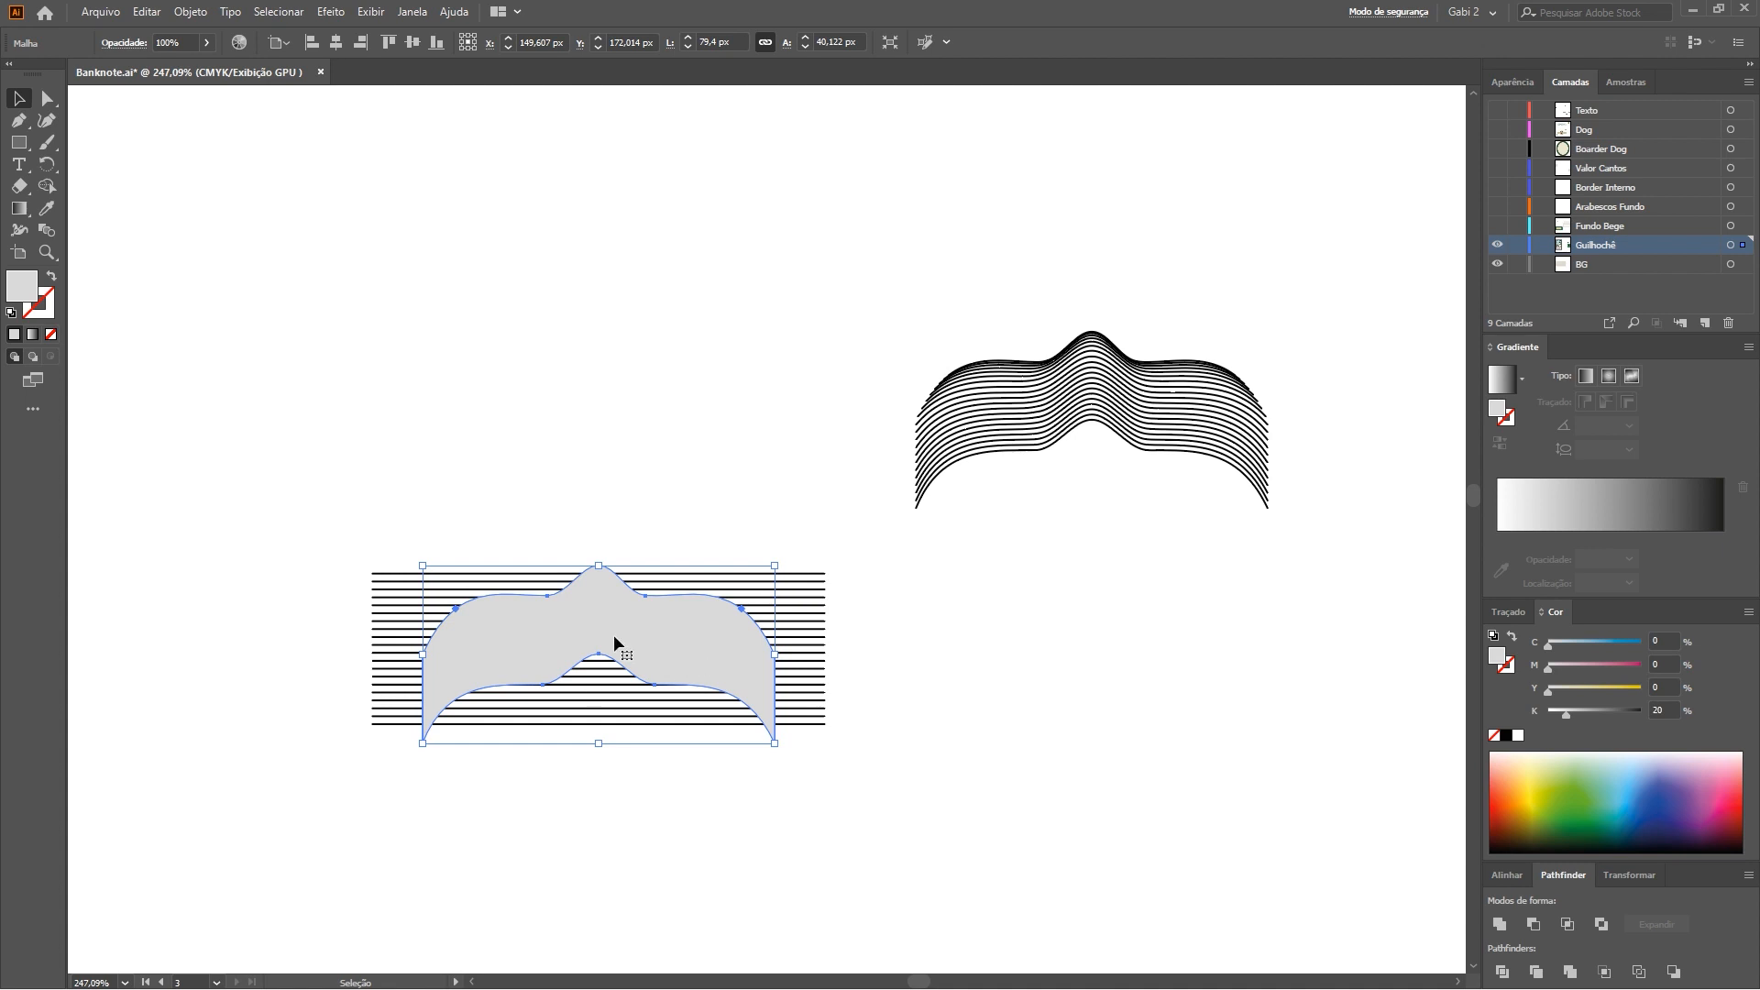
{"action": "key", "text": "ctrl+shift+bracketleft"}
{"action": "left_click_drag", "start_coordinate": [506, 499], "coordinate": [630, 713]}
{"action": "left_click", "coordinate": [188, 12]}
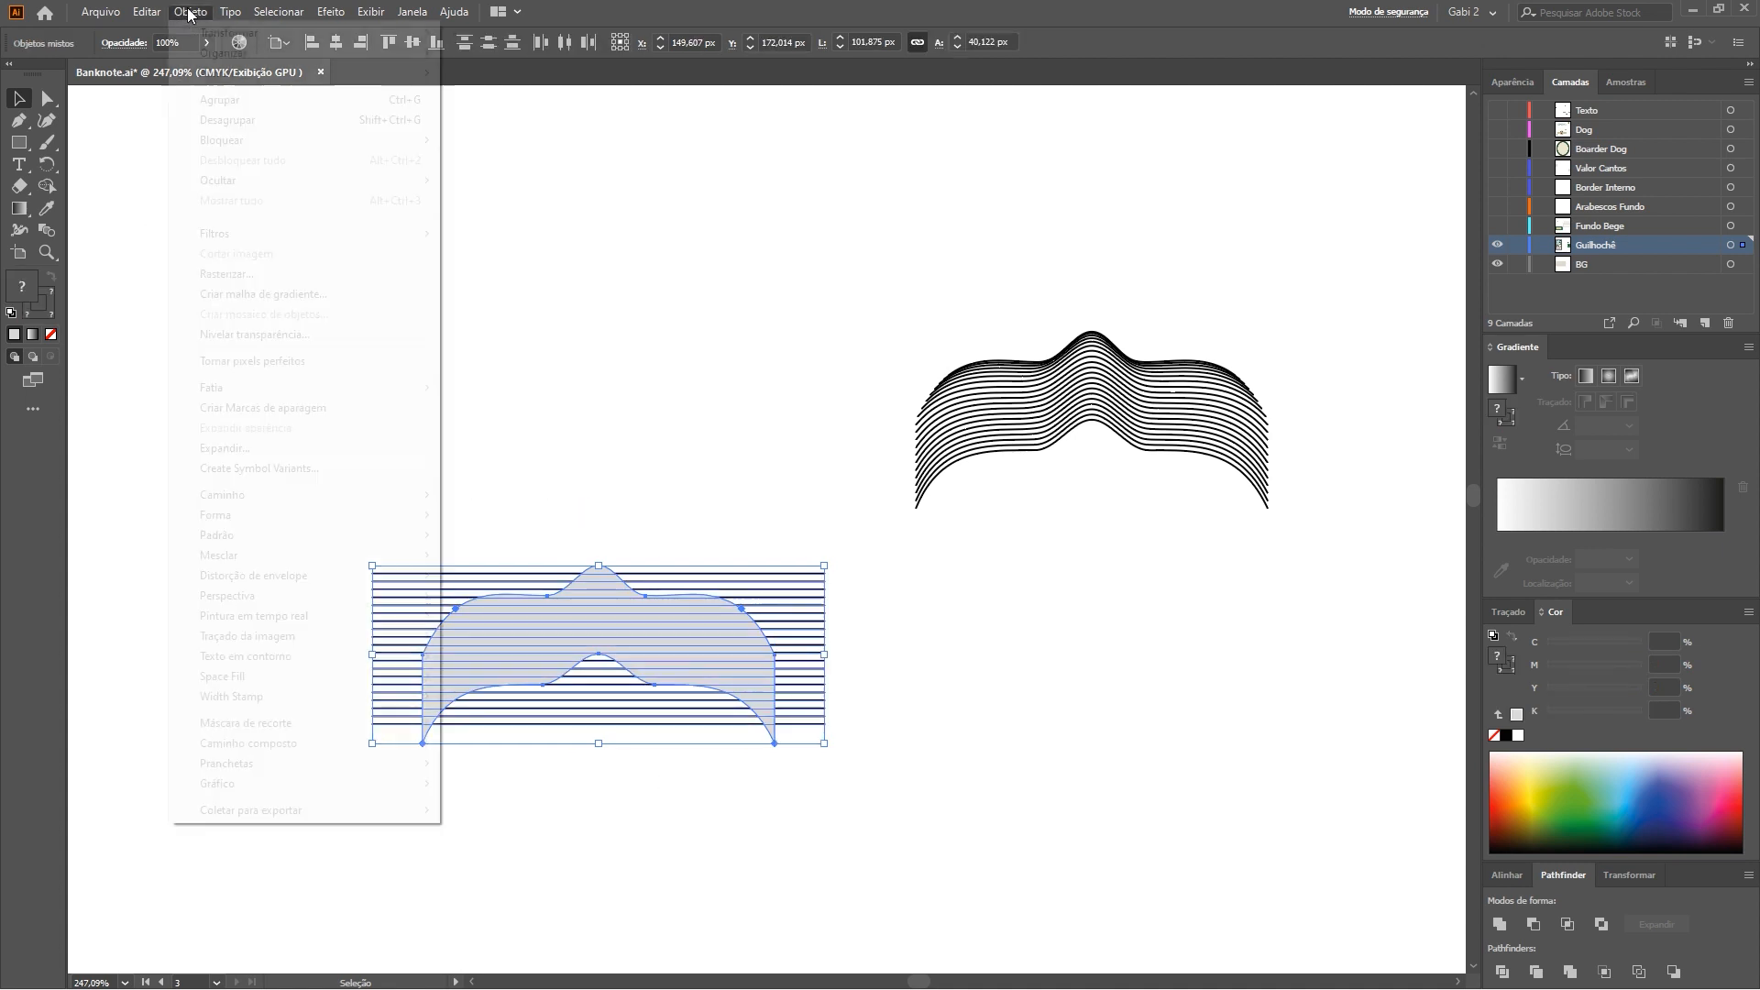
{"action": "mouse_move", "coordinate": [279, 585]}
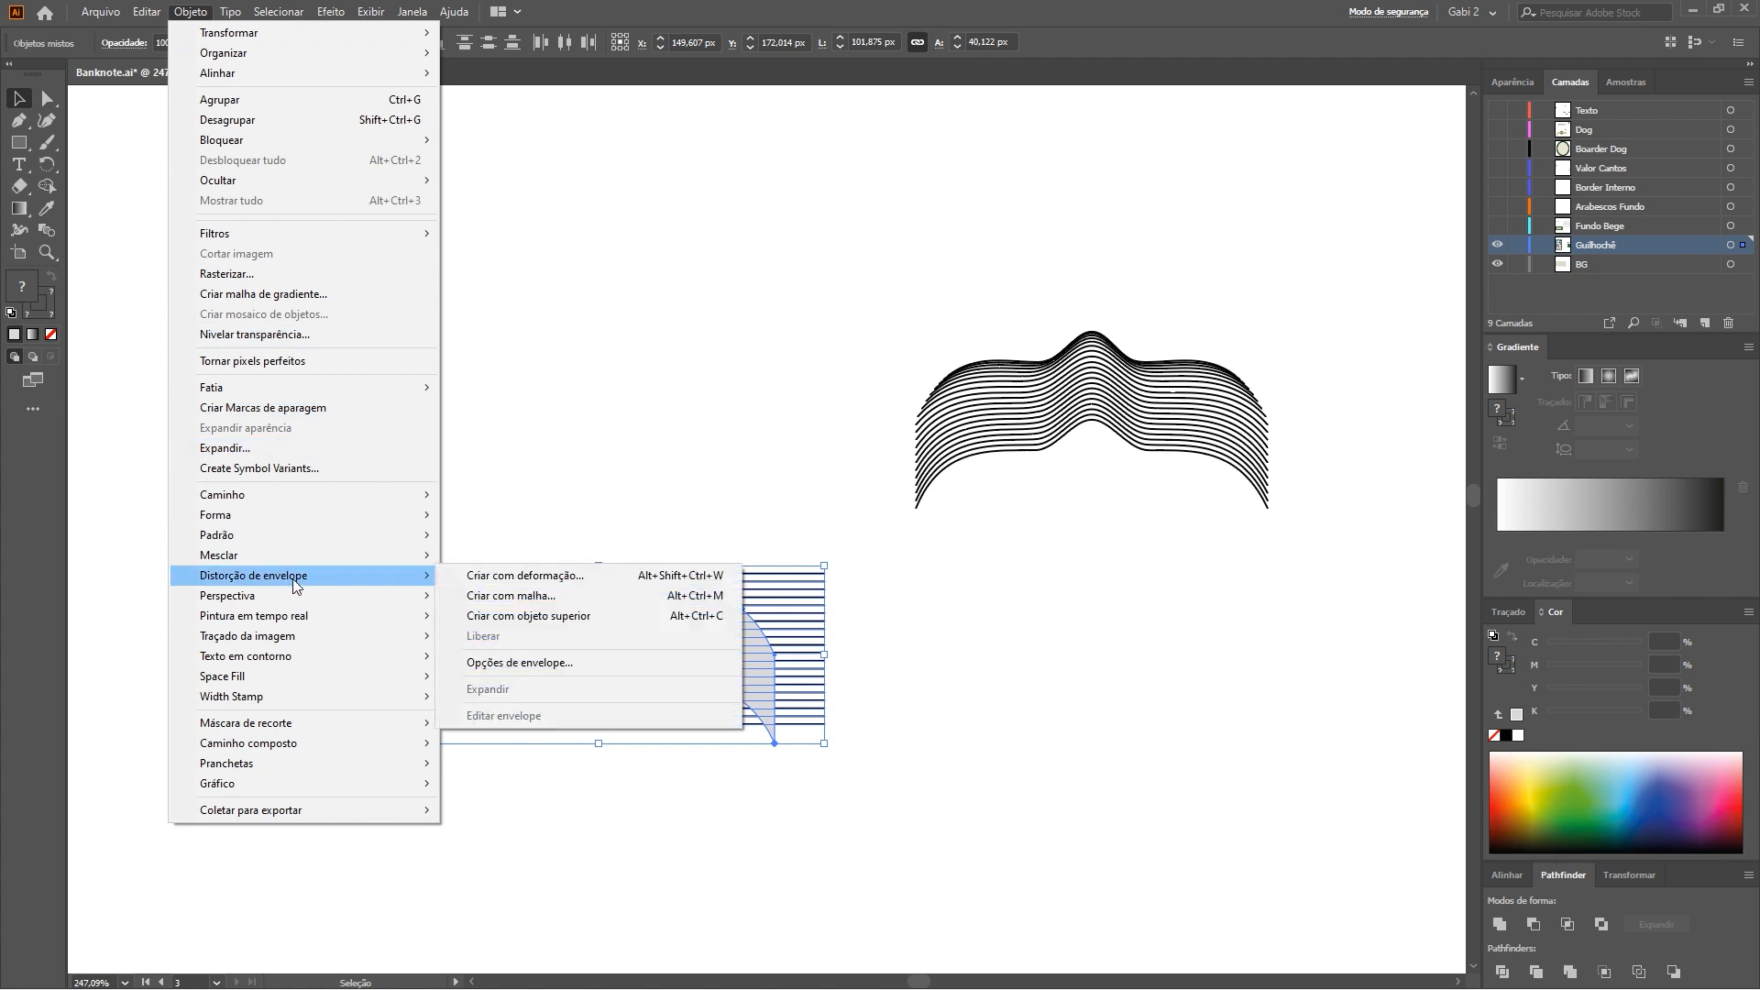
{"action": "left_click", "coordinate": [574, 619]}
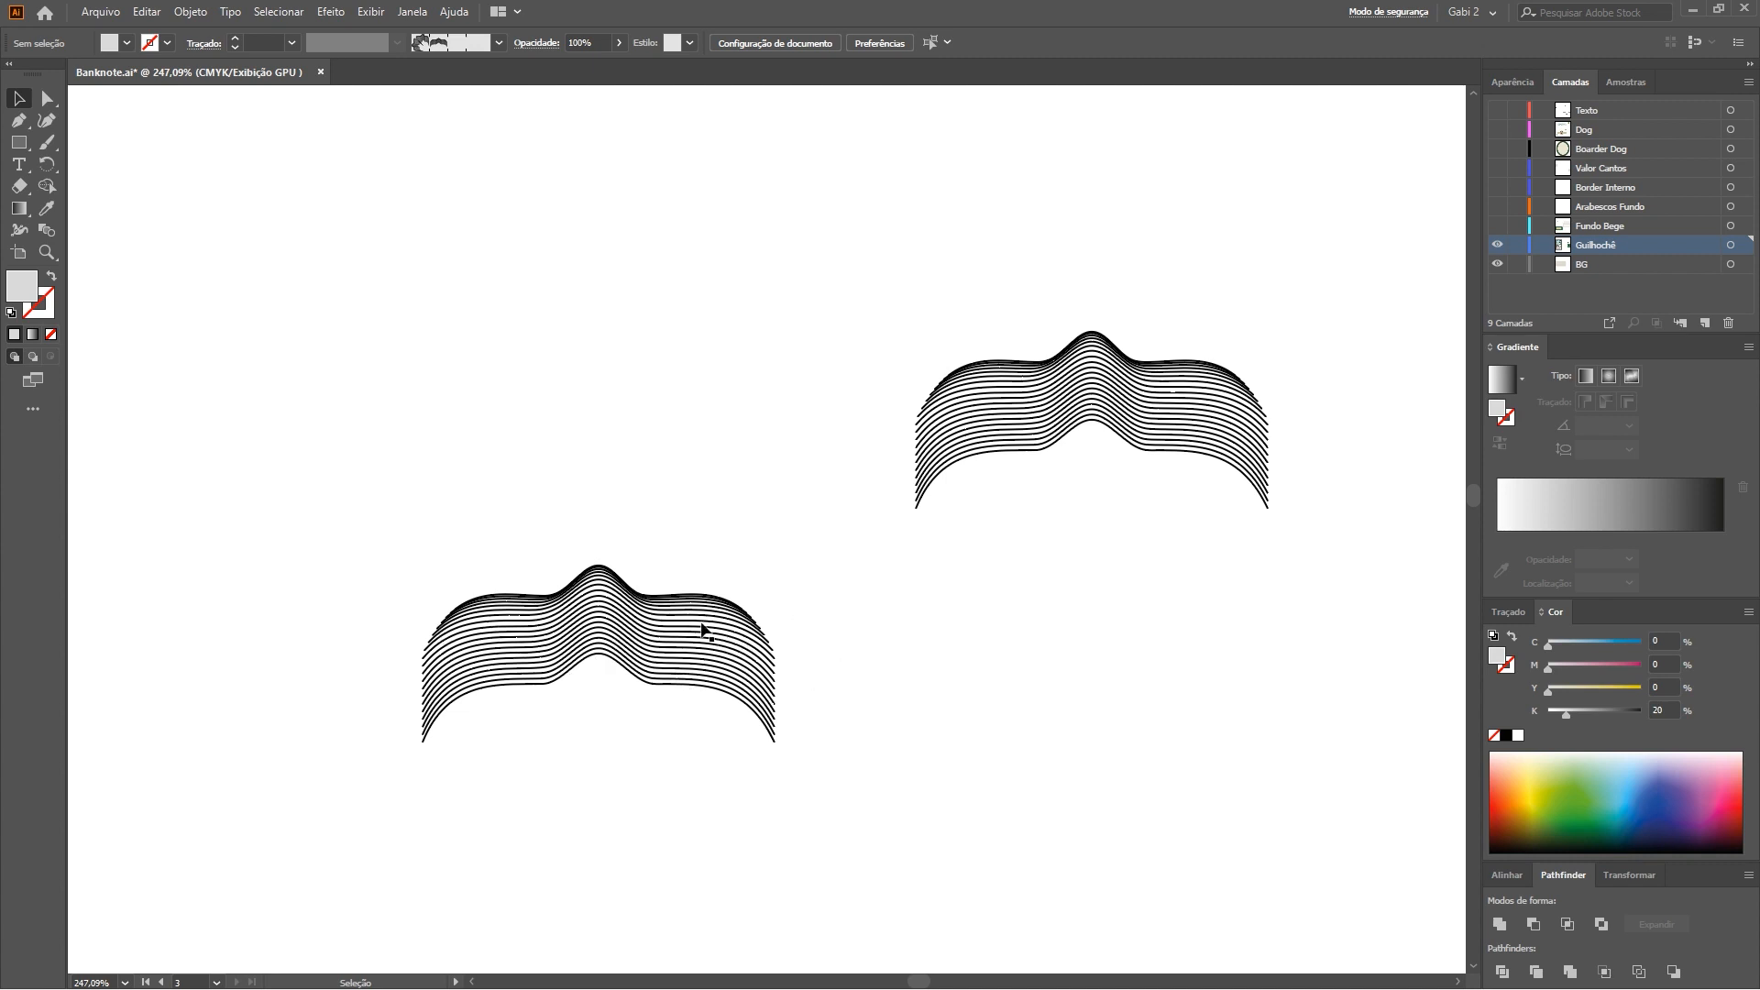
Start a new pattern brush from the newly warped line artwork
{"action": "left_click", "coordinate": [742, 678]}
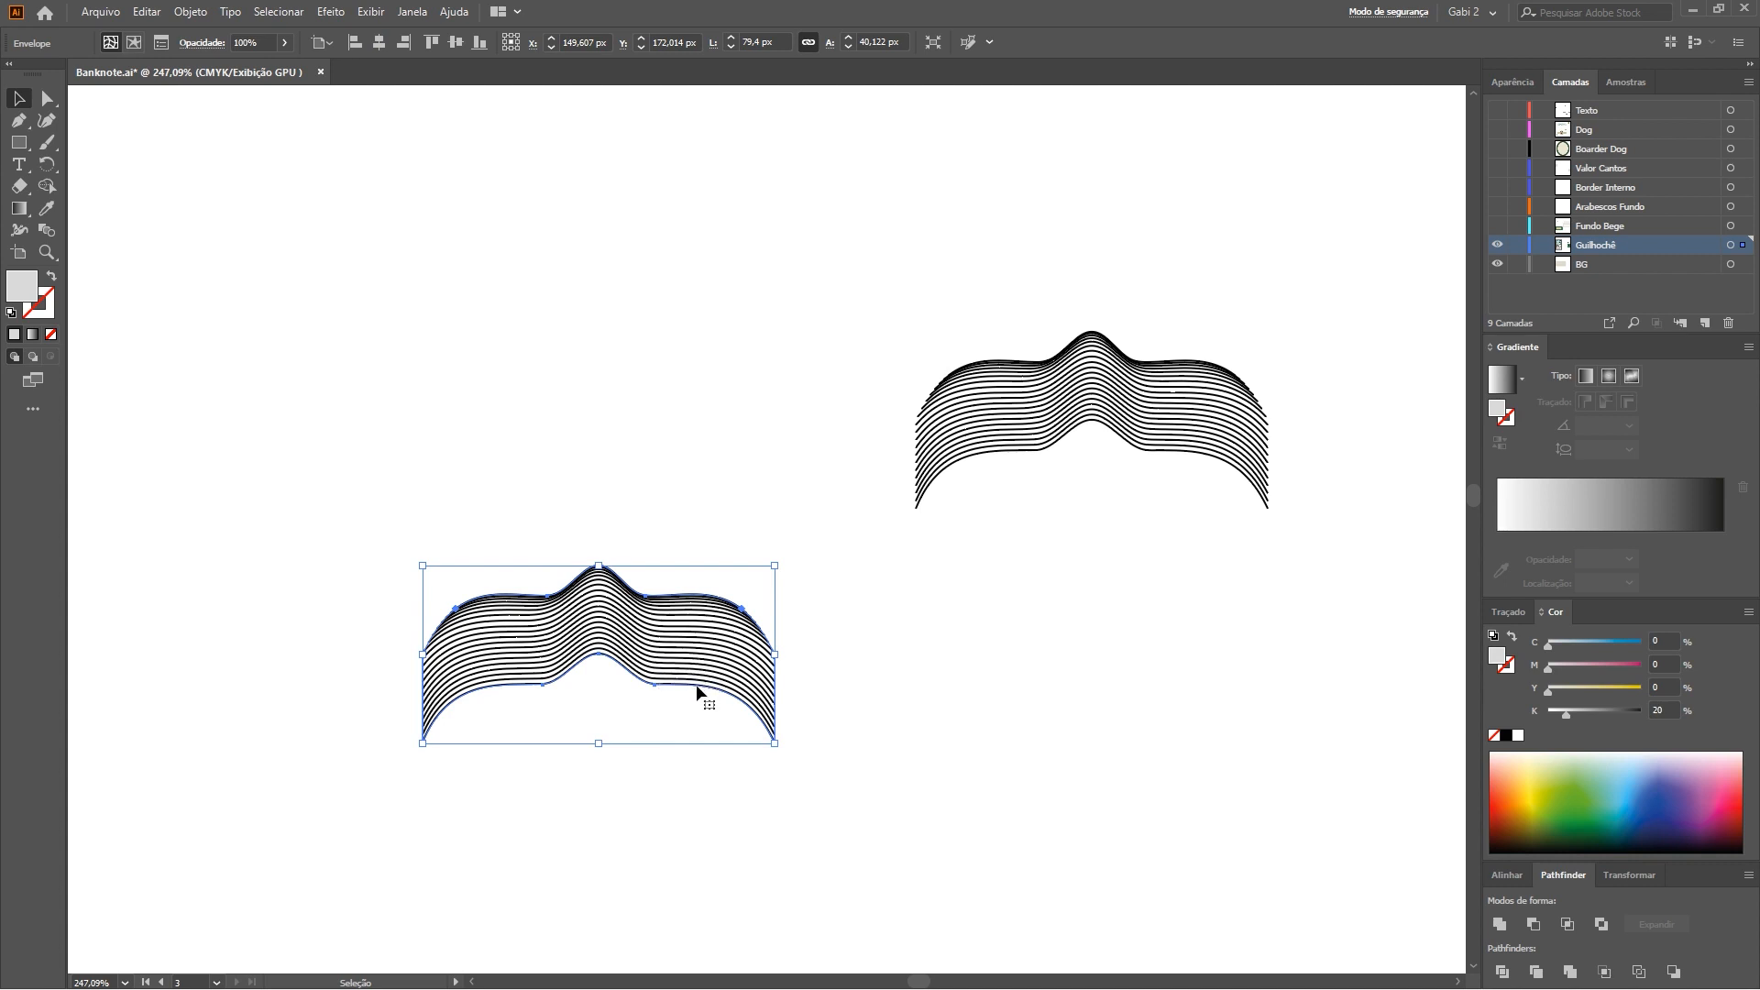
{"action": "left_click", "coordinate": [411, 11]}
{"action": "left_click", "coordinate": [517, 760]}
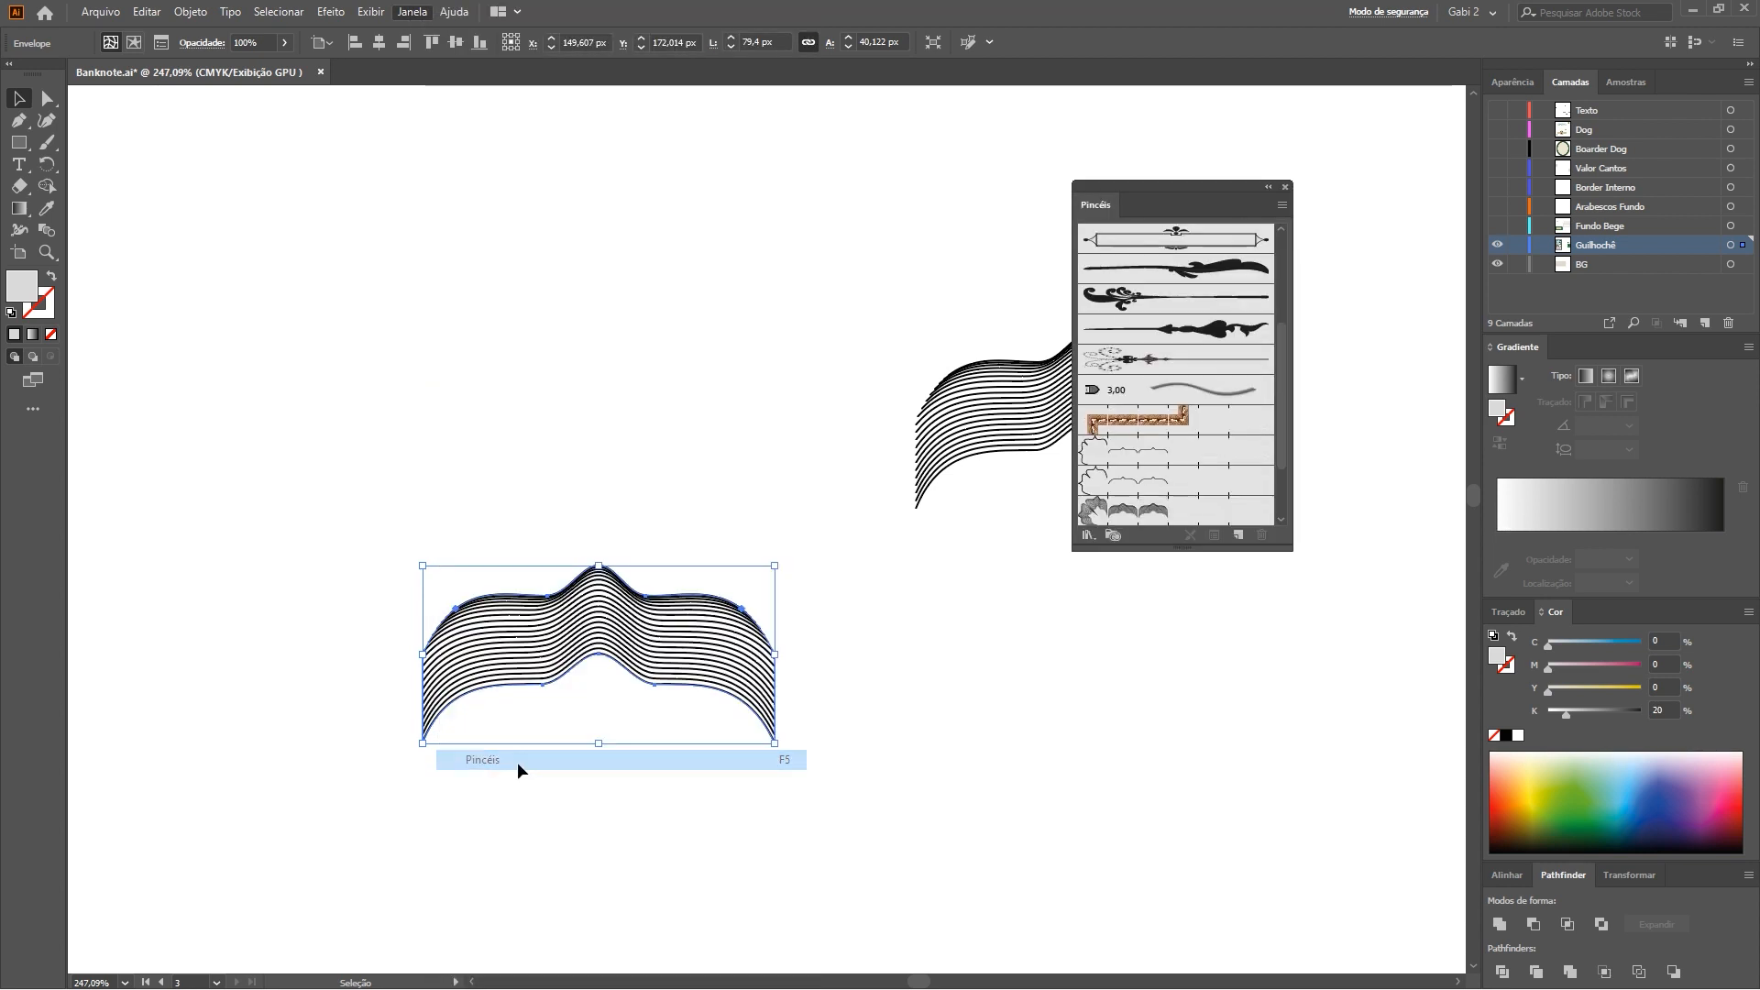
{"action": "left_click_drag", "start_coordinate": [1169, 207], "coordinate": [1215, 414]}
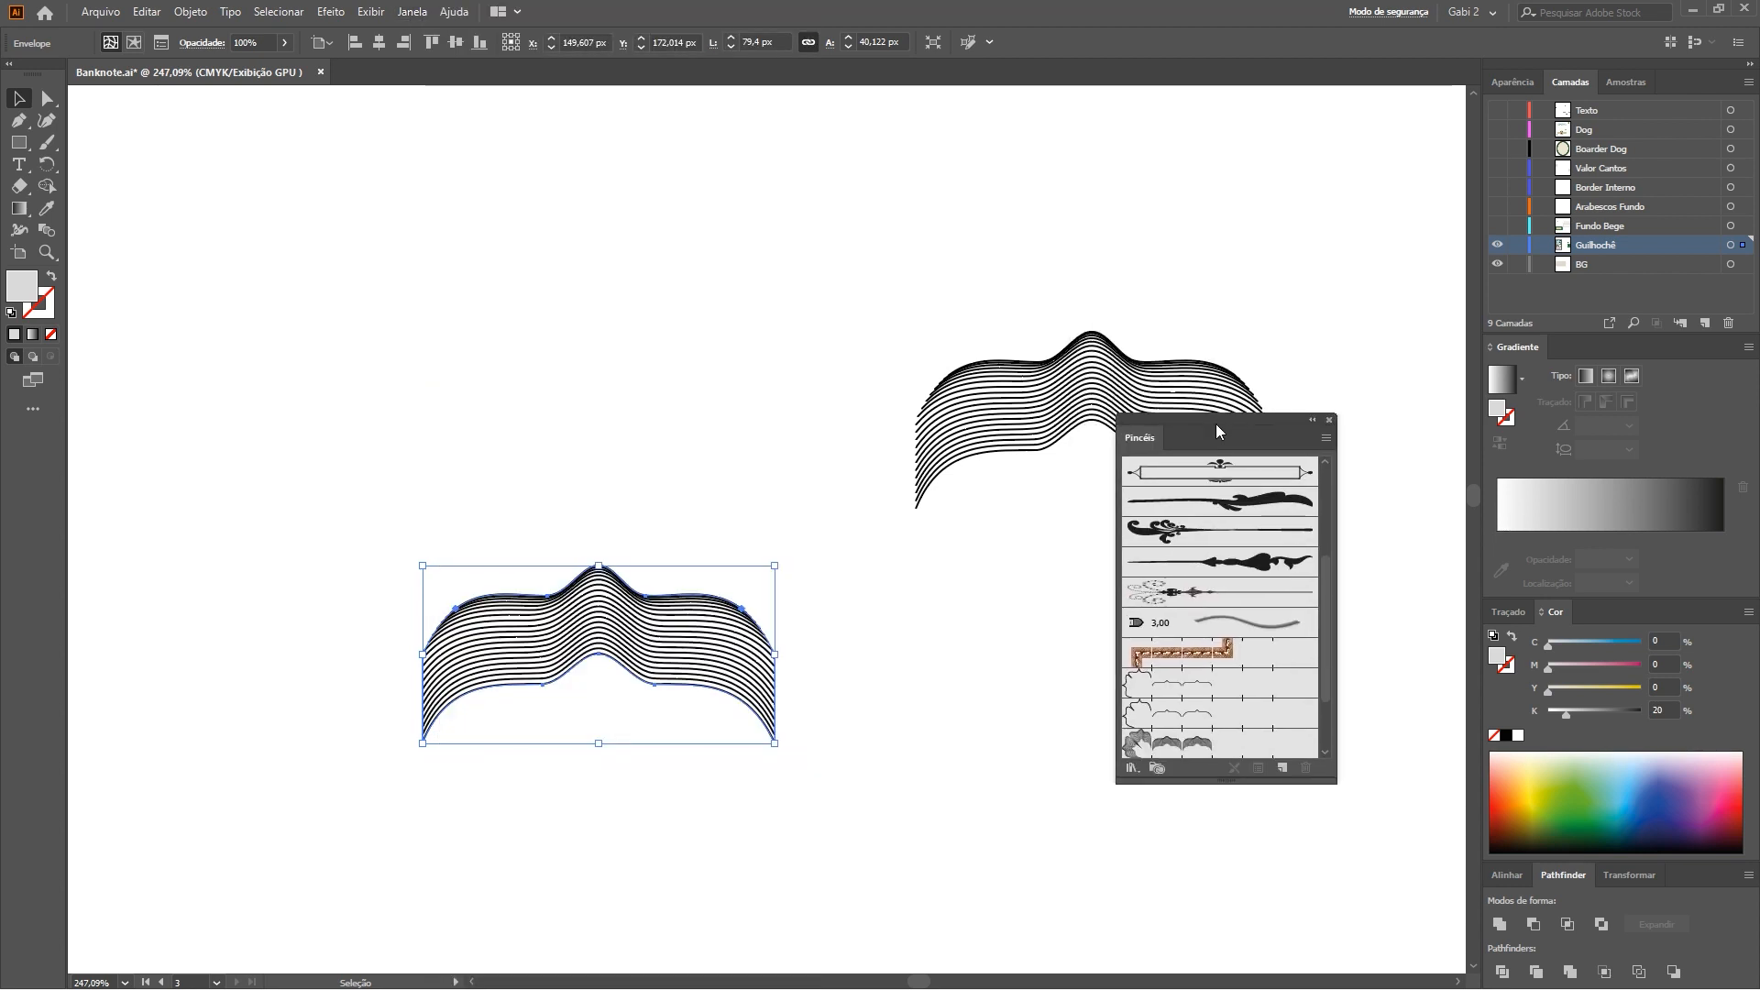
{"action": "left_click", "coordinate": [1283, 768]}
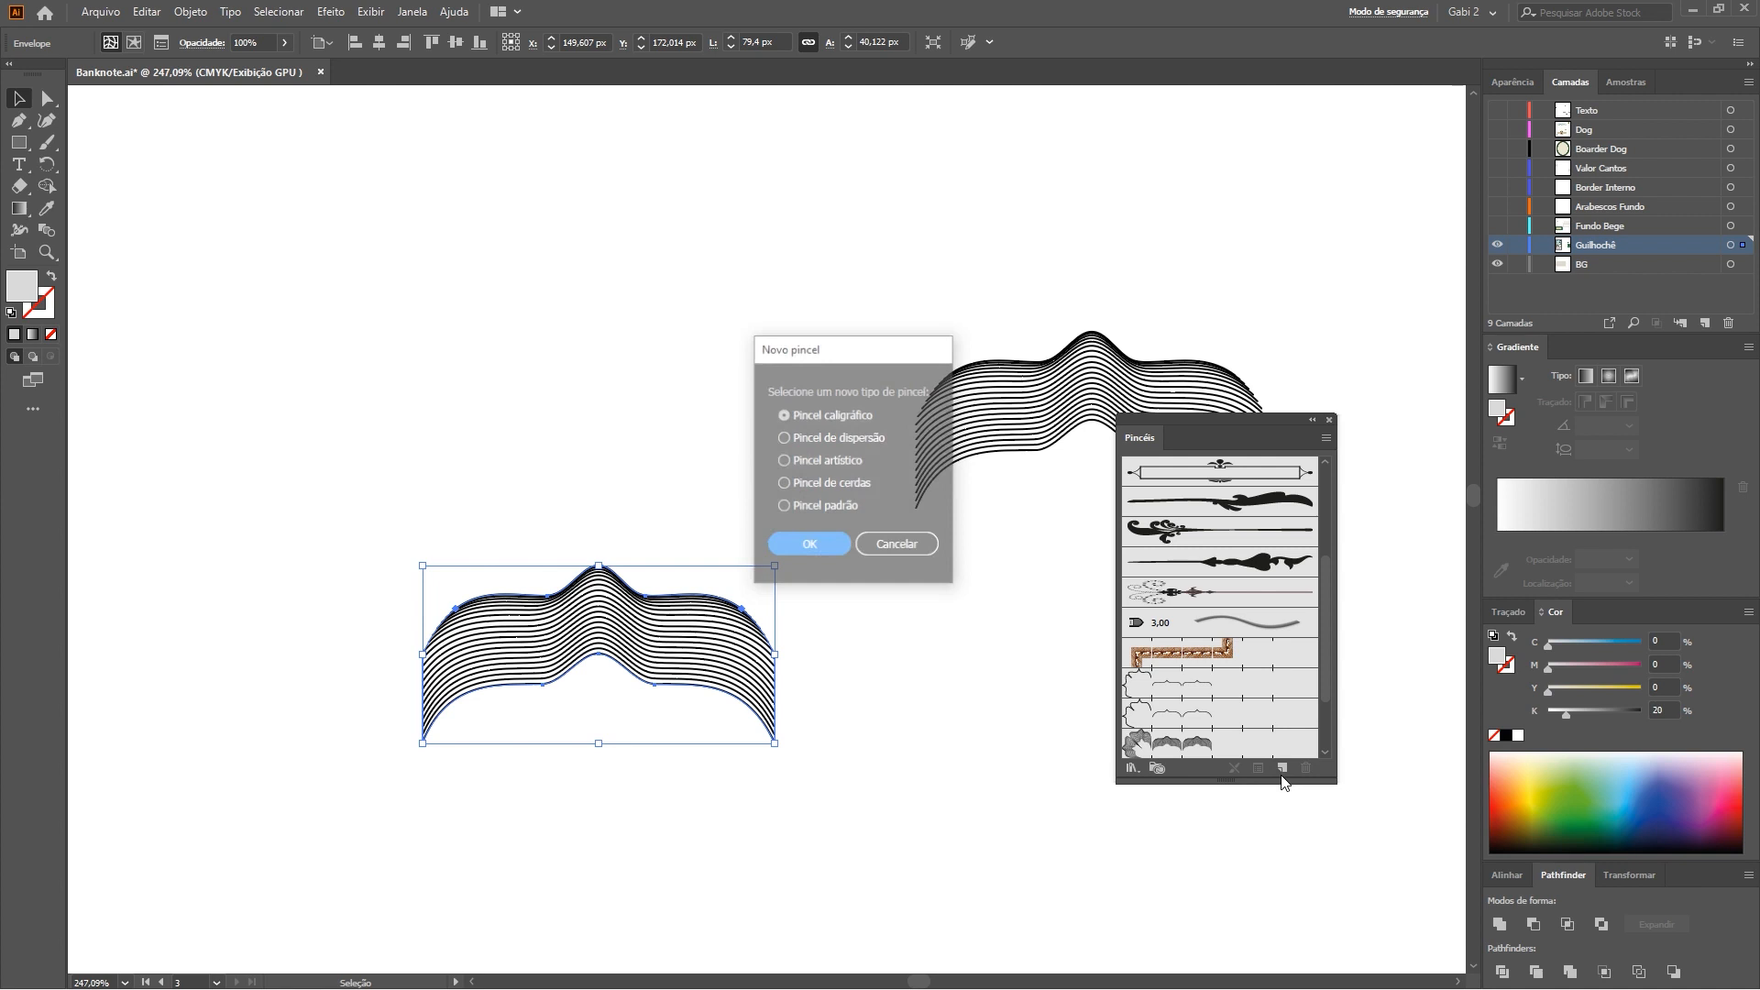
{"action": "left_click", "coordinate": [820, 508]}
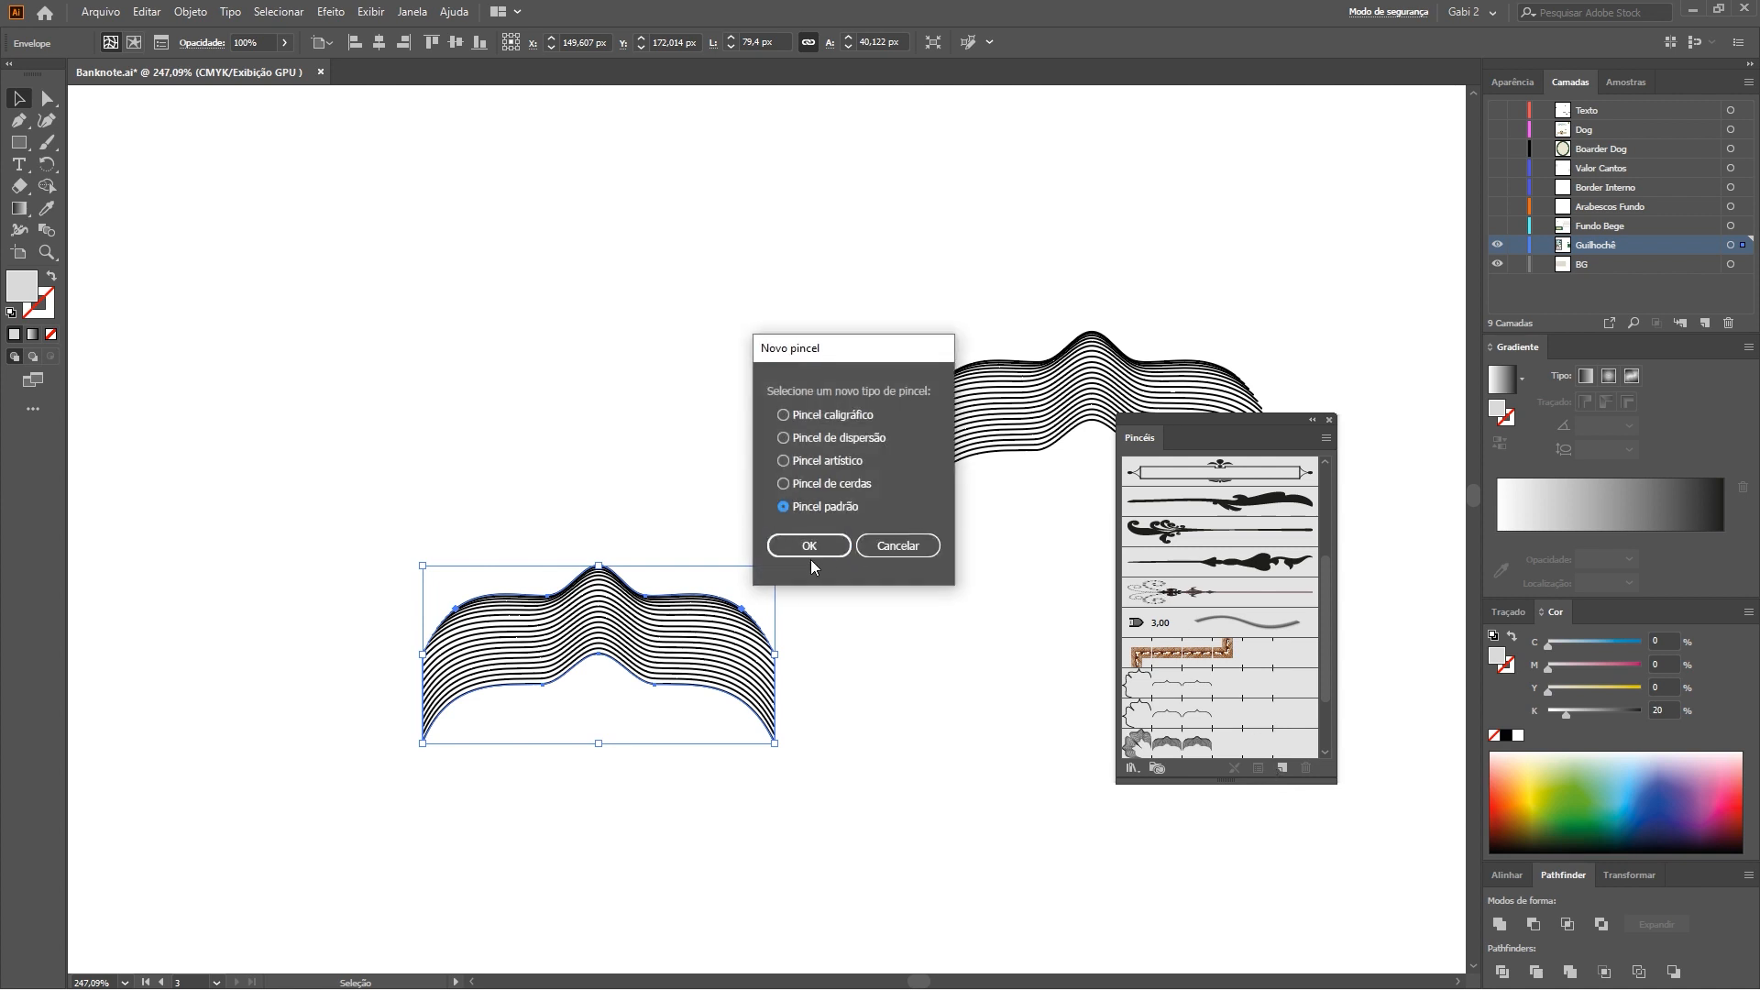
{"action": "left_click", "coordinate": [809, 546]}
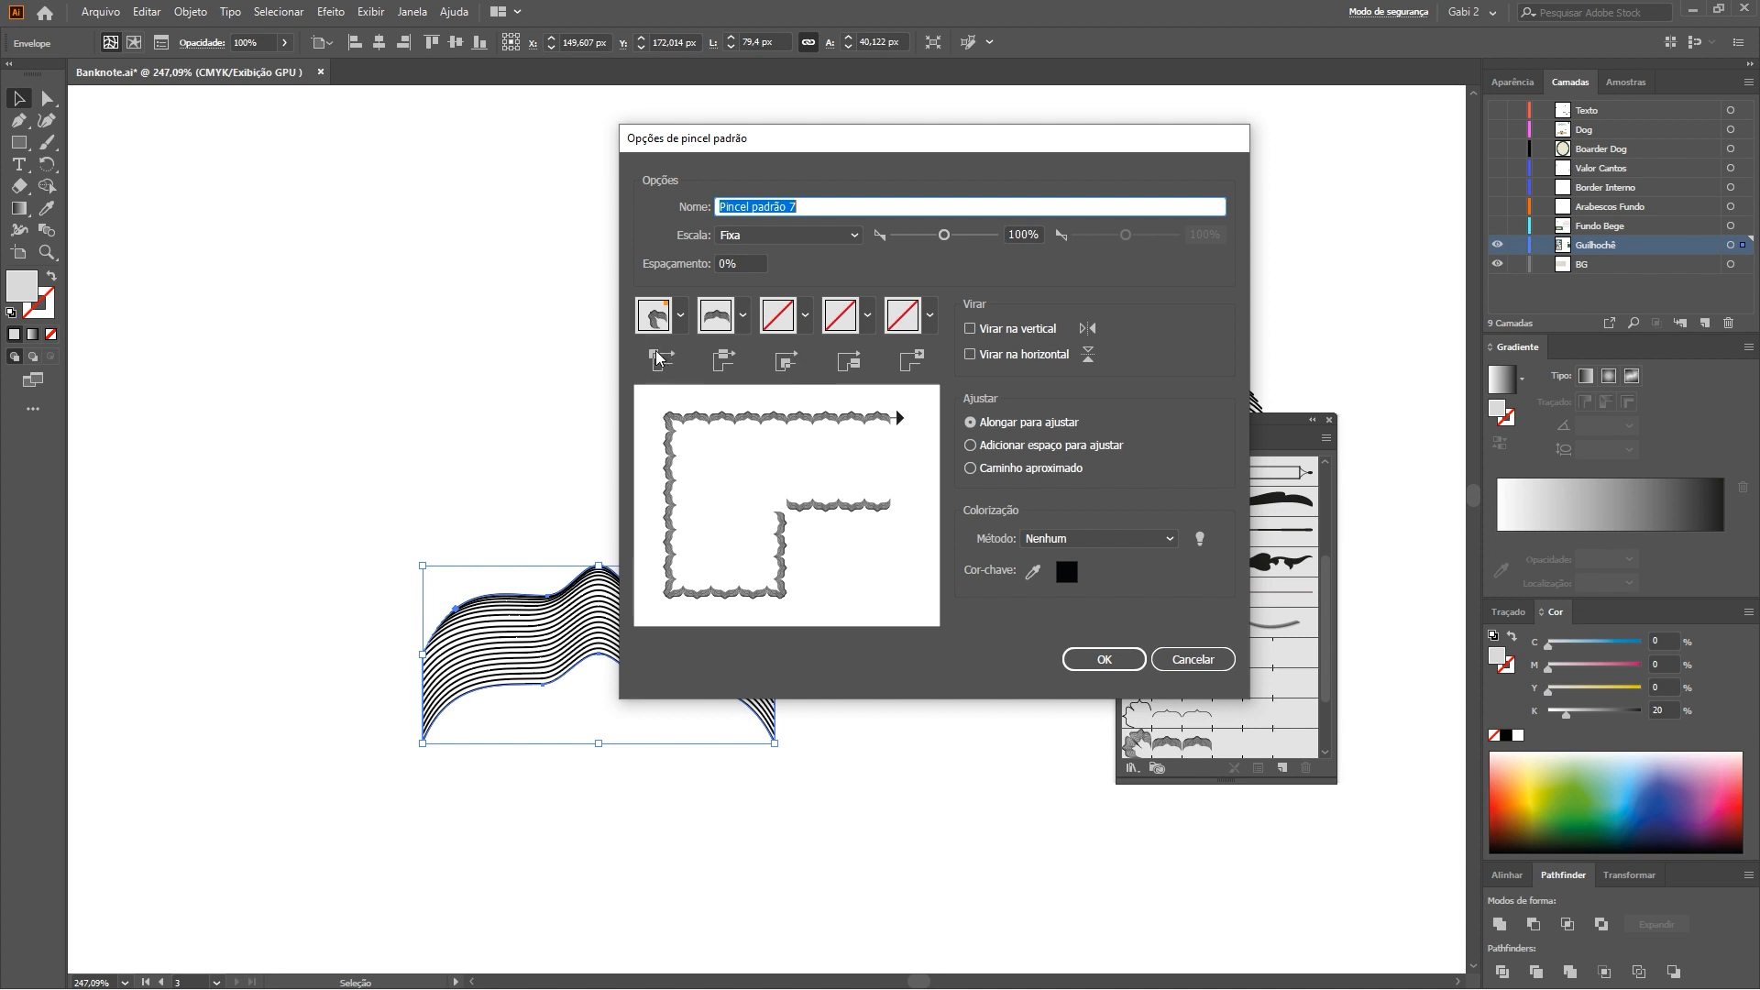
Set the pattern brush's outer corner tile to automatic between-tiles and its colorization method to Tons, and create the brush
{"action": "left_click", "coordinate": [656, 320]}
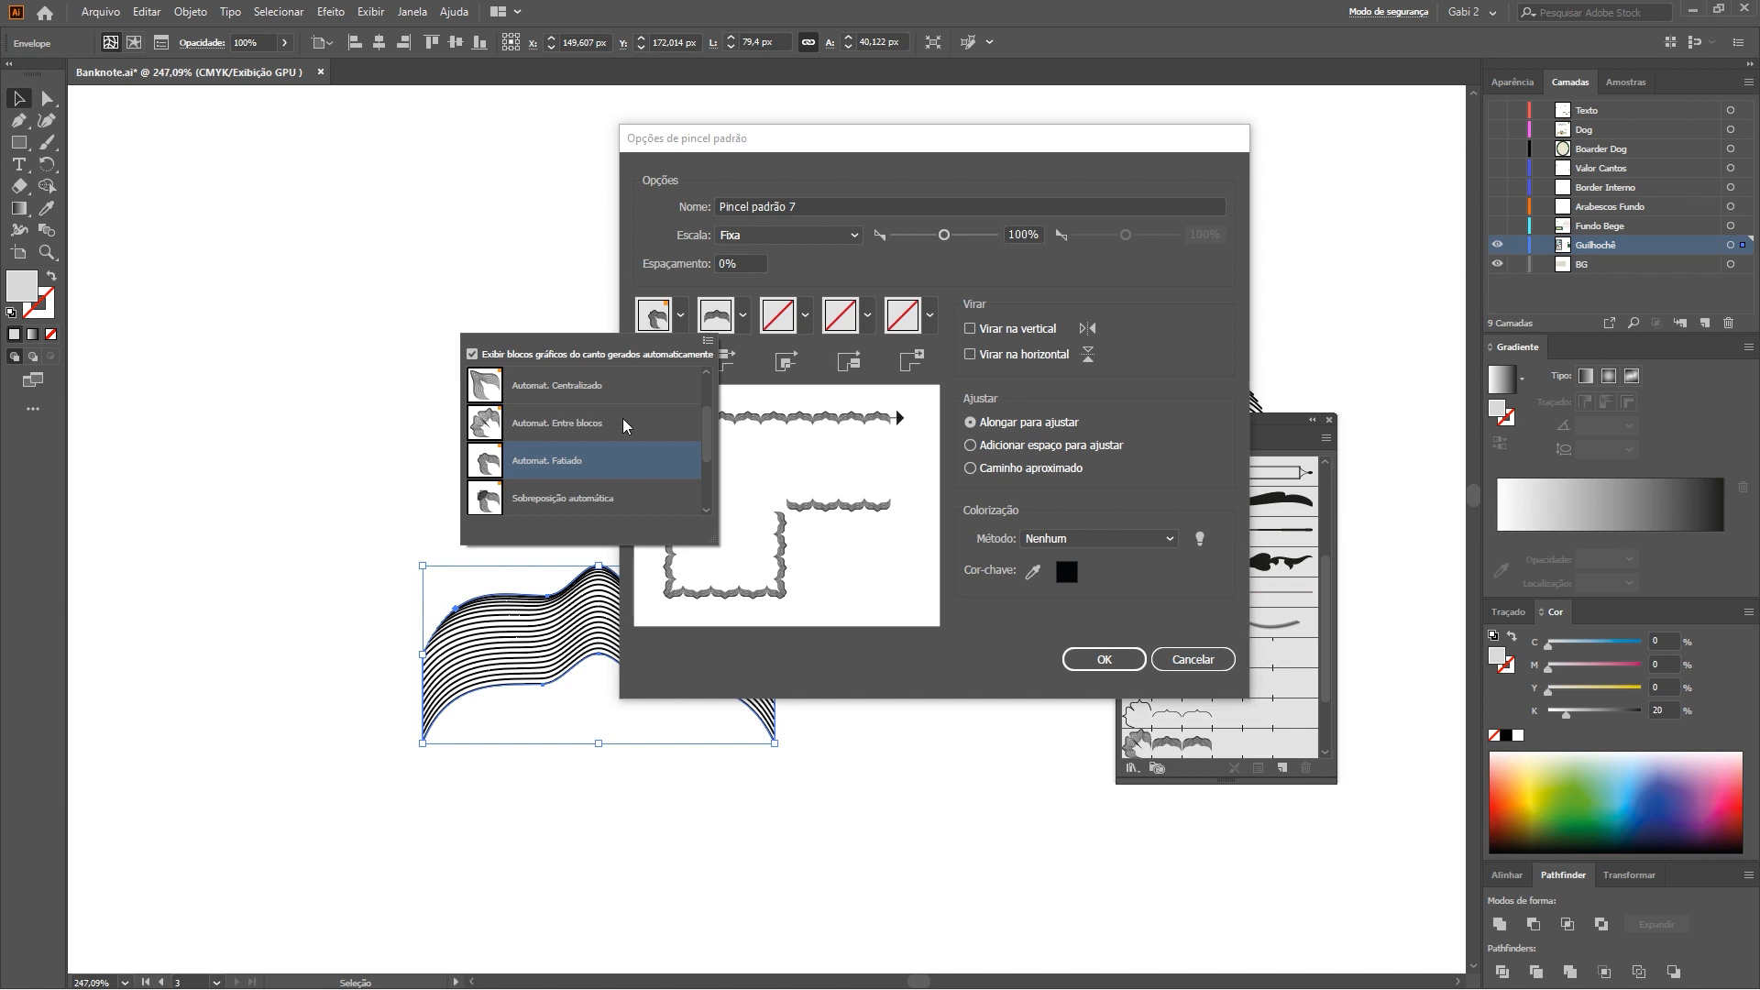
{"action": "left_click", "coordinate": [570, 421]}
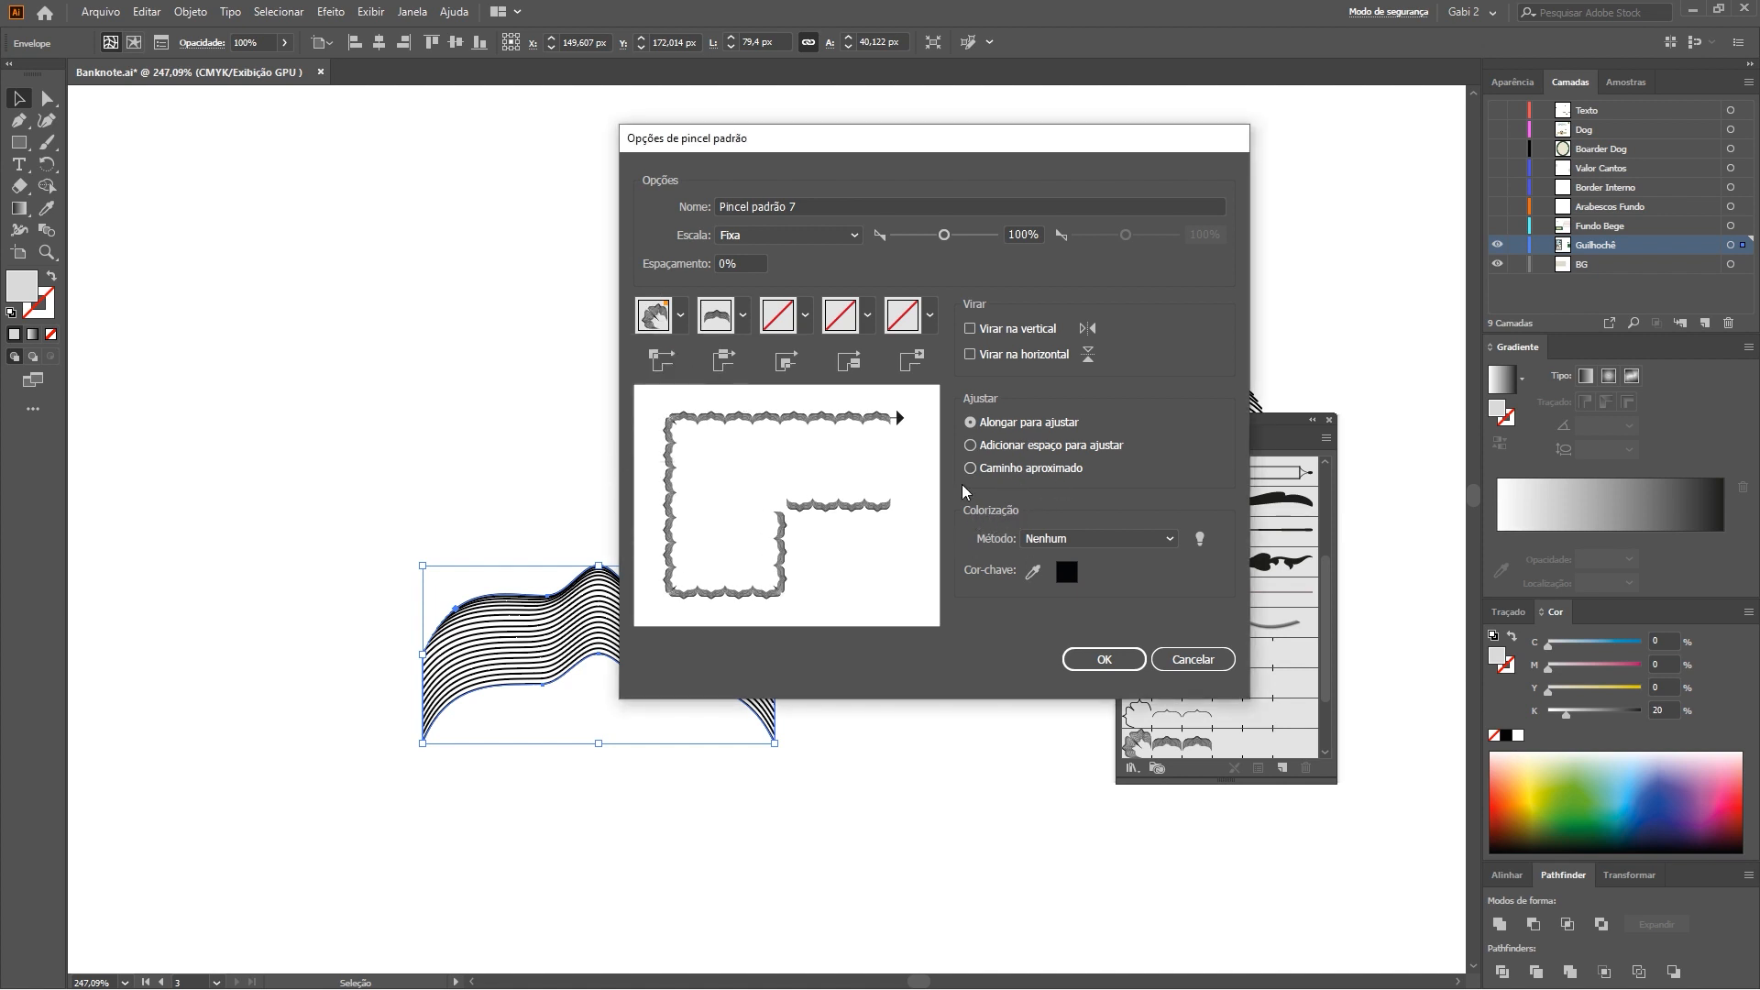
{"action": "left_click", "coordinate": [1073, 540]}
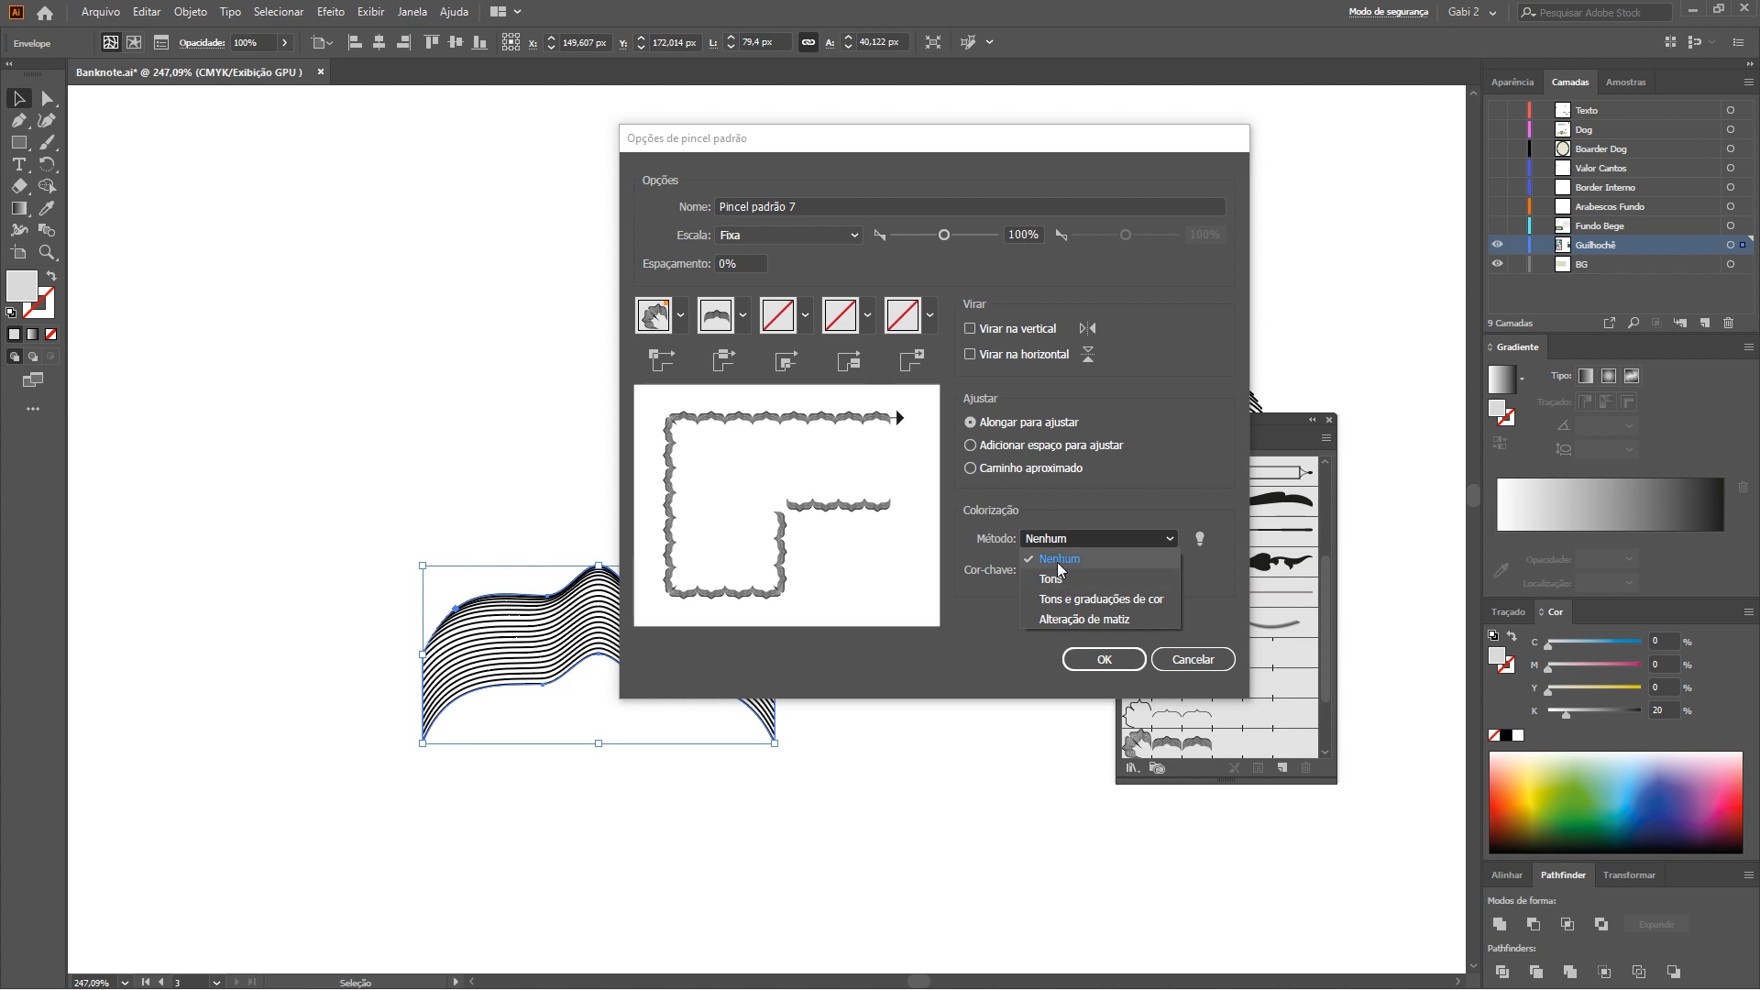
{"action": "left_click", "coordinate": [1067, 581]}
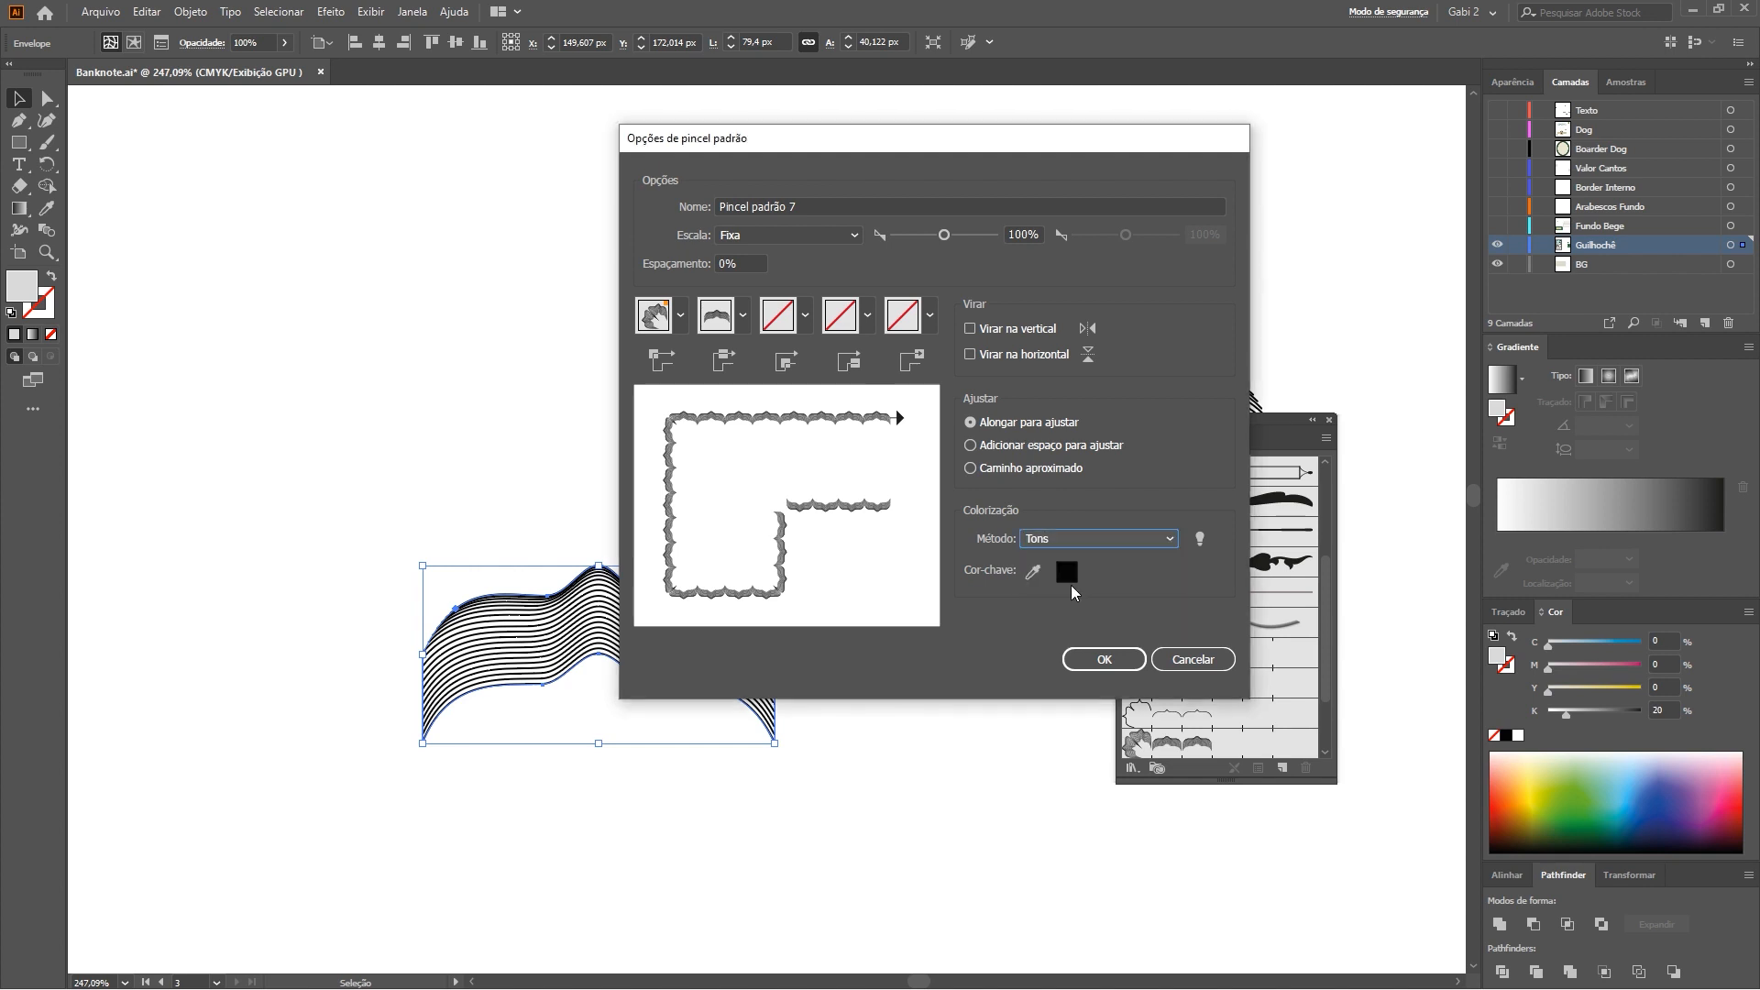
{"action": "left_click", "coordinate": [1107, 659]}
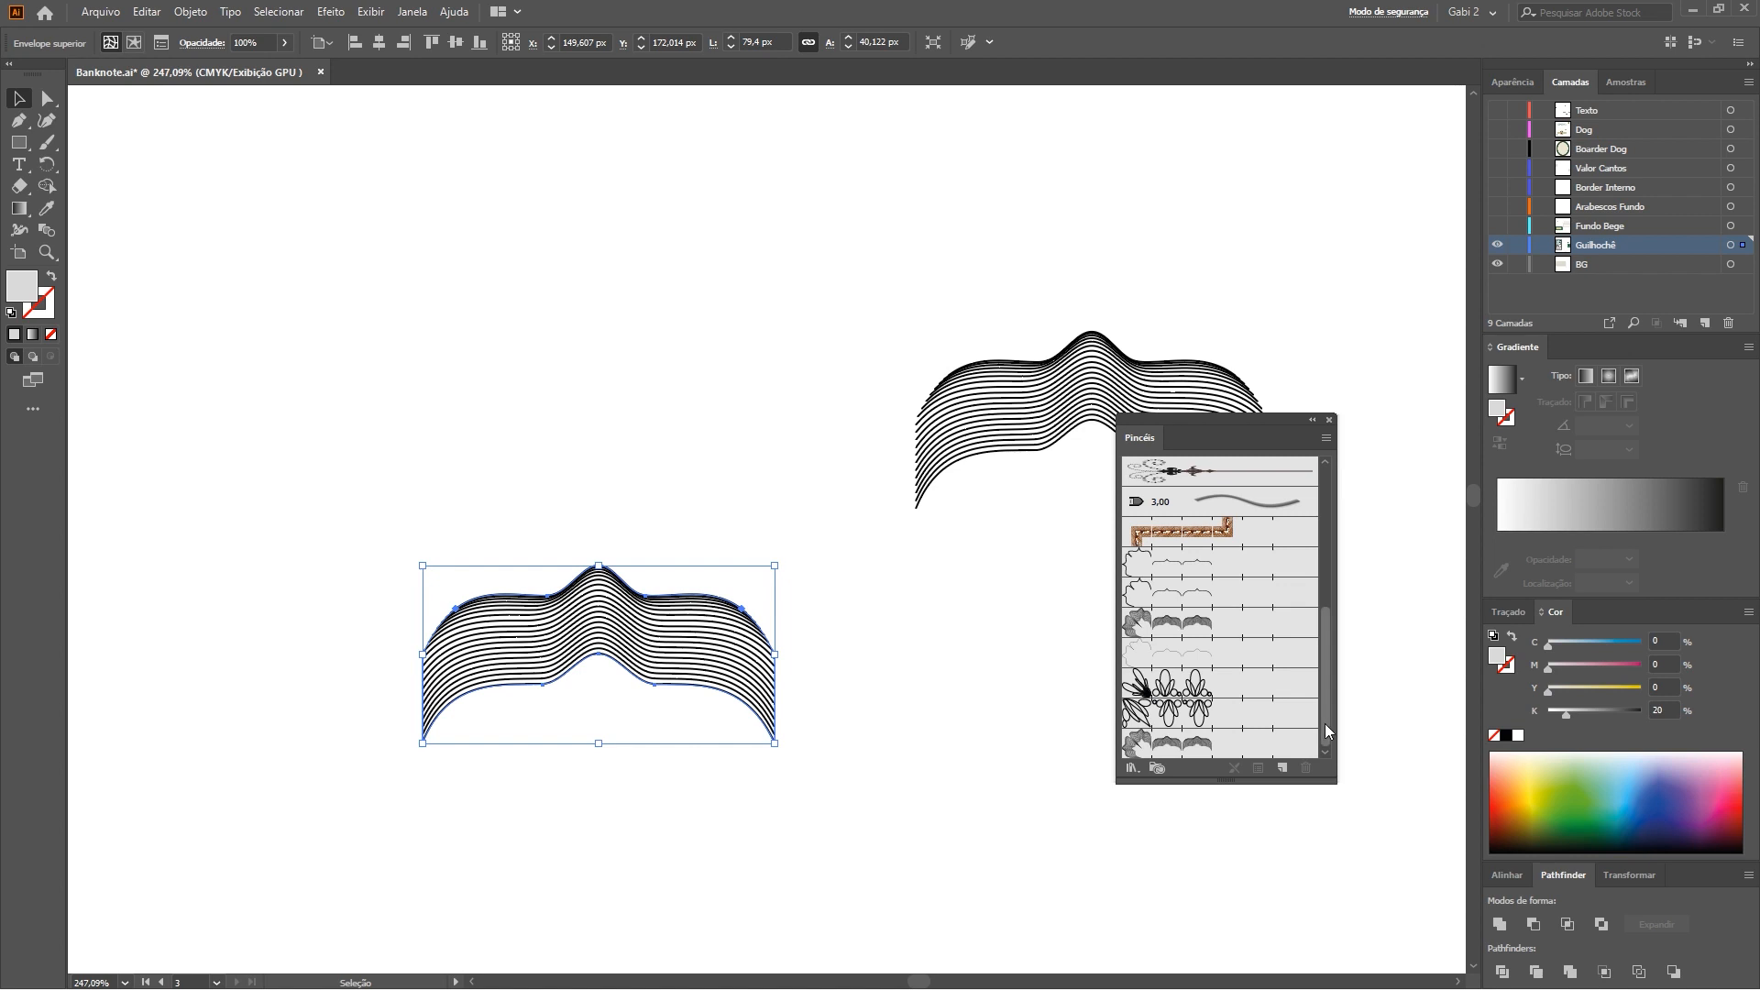
{"action": "left_click_drag", "start_coordinate": [1326, 733], "coordinate": [1326, 741]}
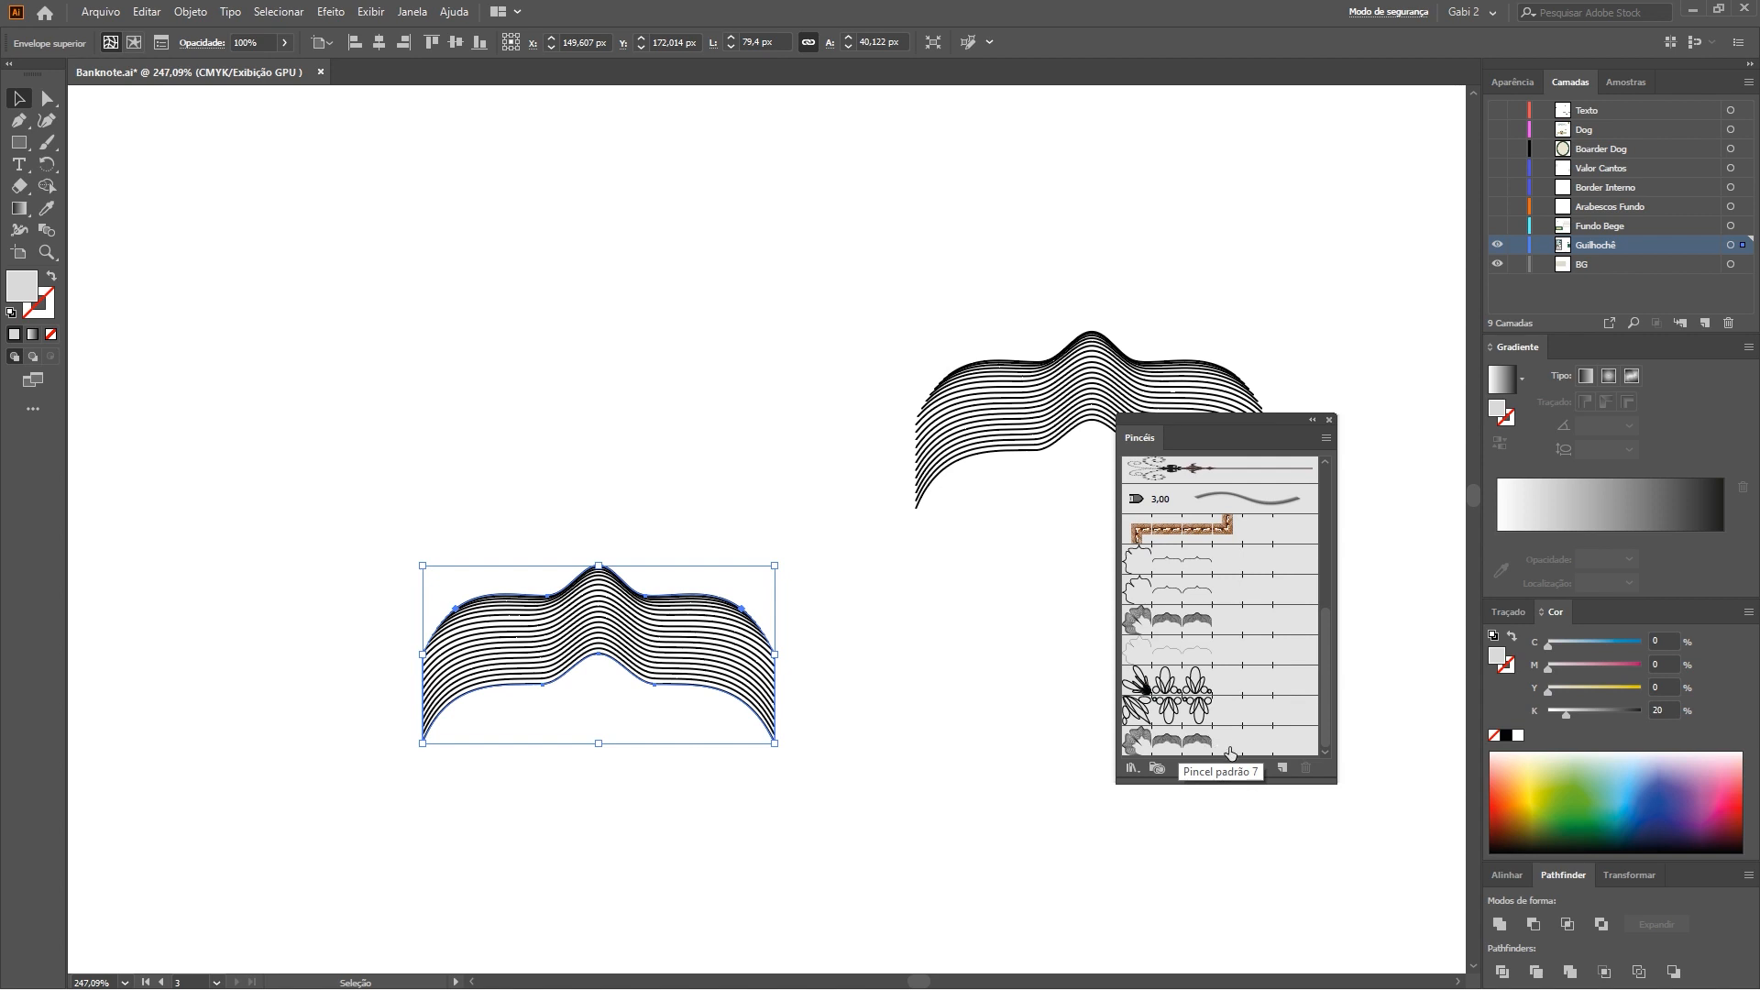
Clear the lower artboard by moving the warped moustache artwork outside it
{"action": "left_click", "coordinate": [536, 378]}
{"action": "key", "text": "ctrl+minus"}
{"action": "key", "text": "ctrl+minus"}
{"action": "key", "text": "ctrl+minus"}
{"action": "key", "text": "ctrl+minus"}
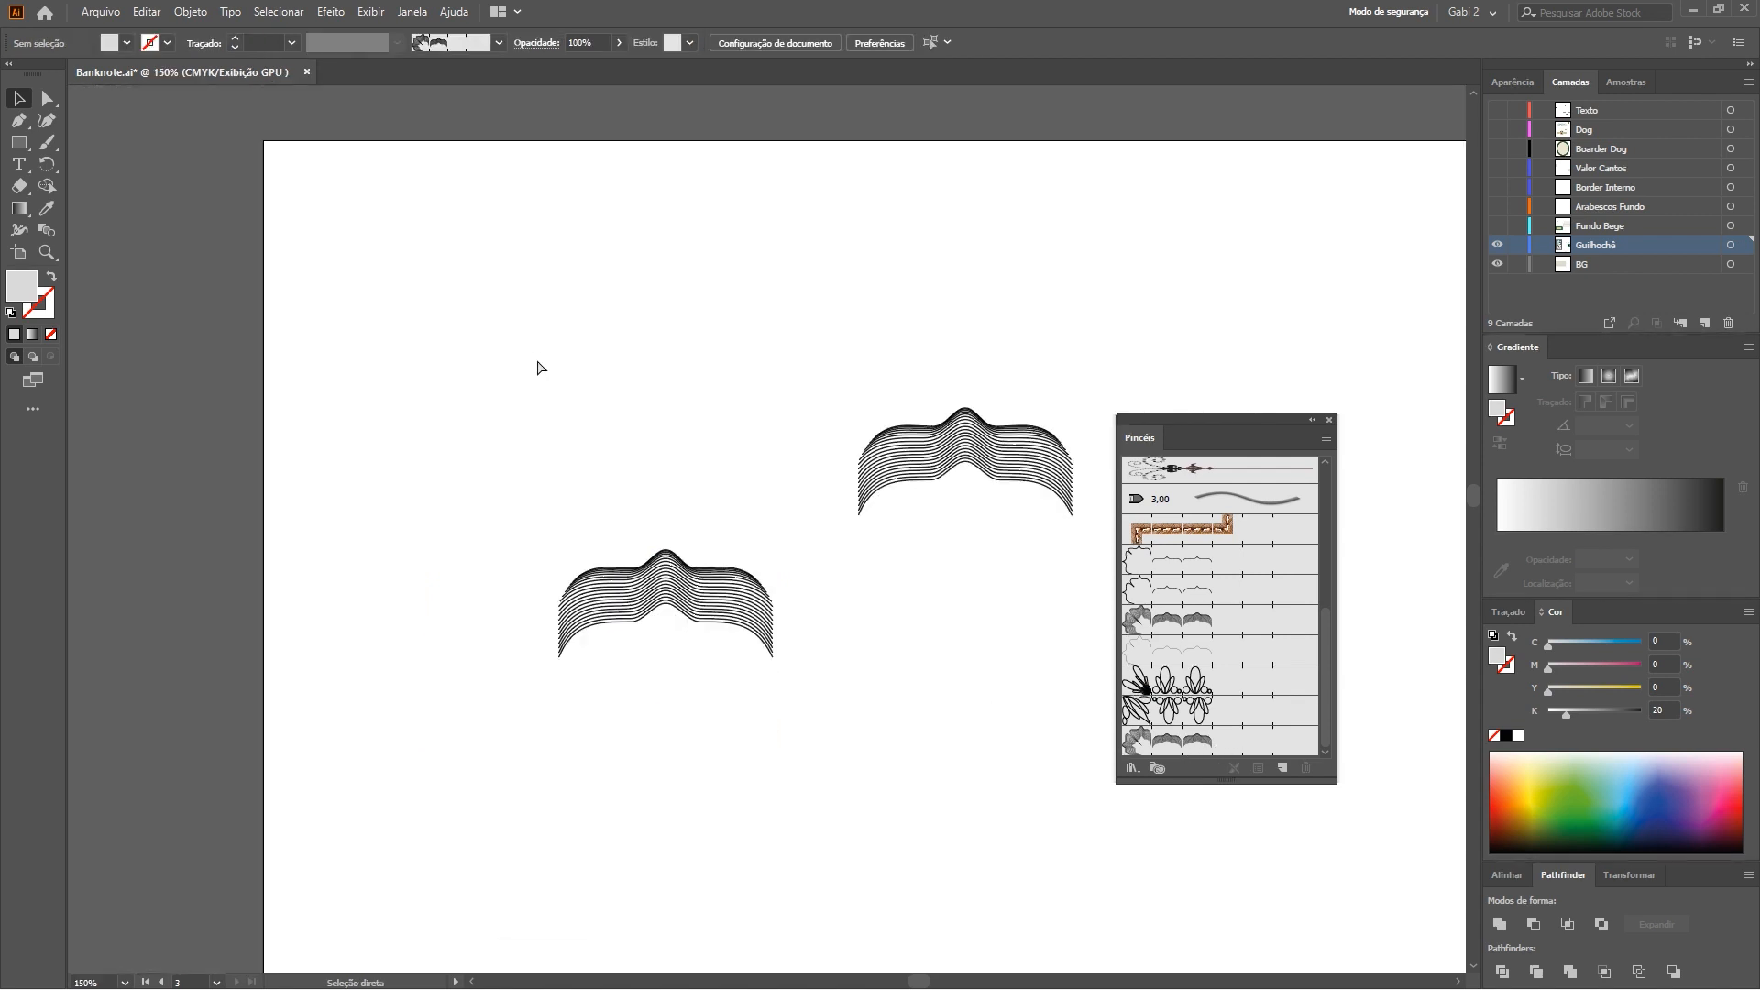
{"action": "left_click_drag", "start_coordinate": [762, 616], "coordinate": [385, 526]}
{"action": "left_click_drag", "start_coordinate": [243, 385], "coordinate": [499, 513]}
{"action": "mouse_move", "coordinate": [311, 474]}
{"action": "left_mouse_down"}
{"action": "mouse_move", "coordinate": [1013, 283]}
{"action": "mouse_move", "coordinate": [1380, 240]}
{"action": "left_mouse_up"}
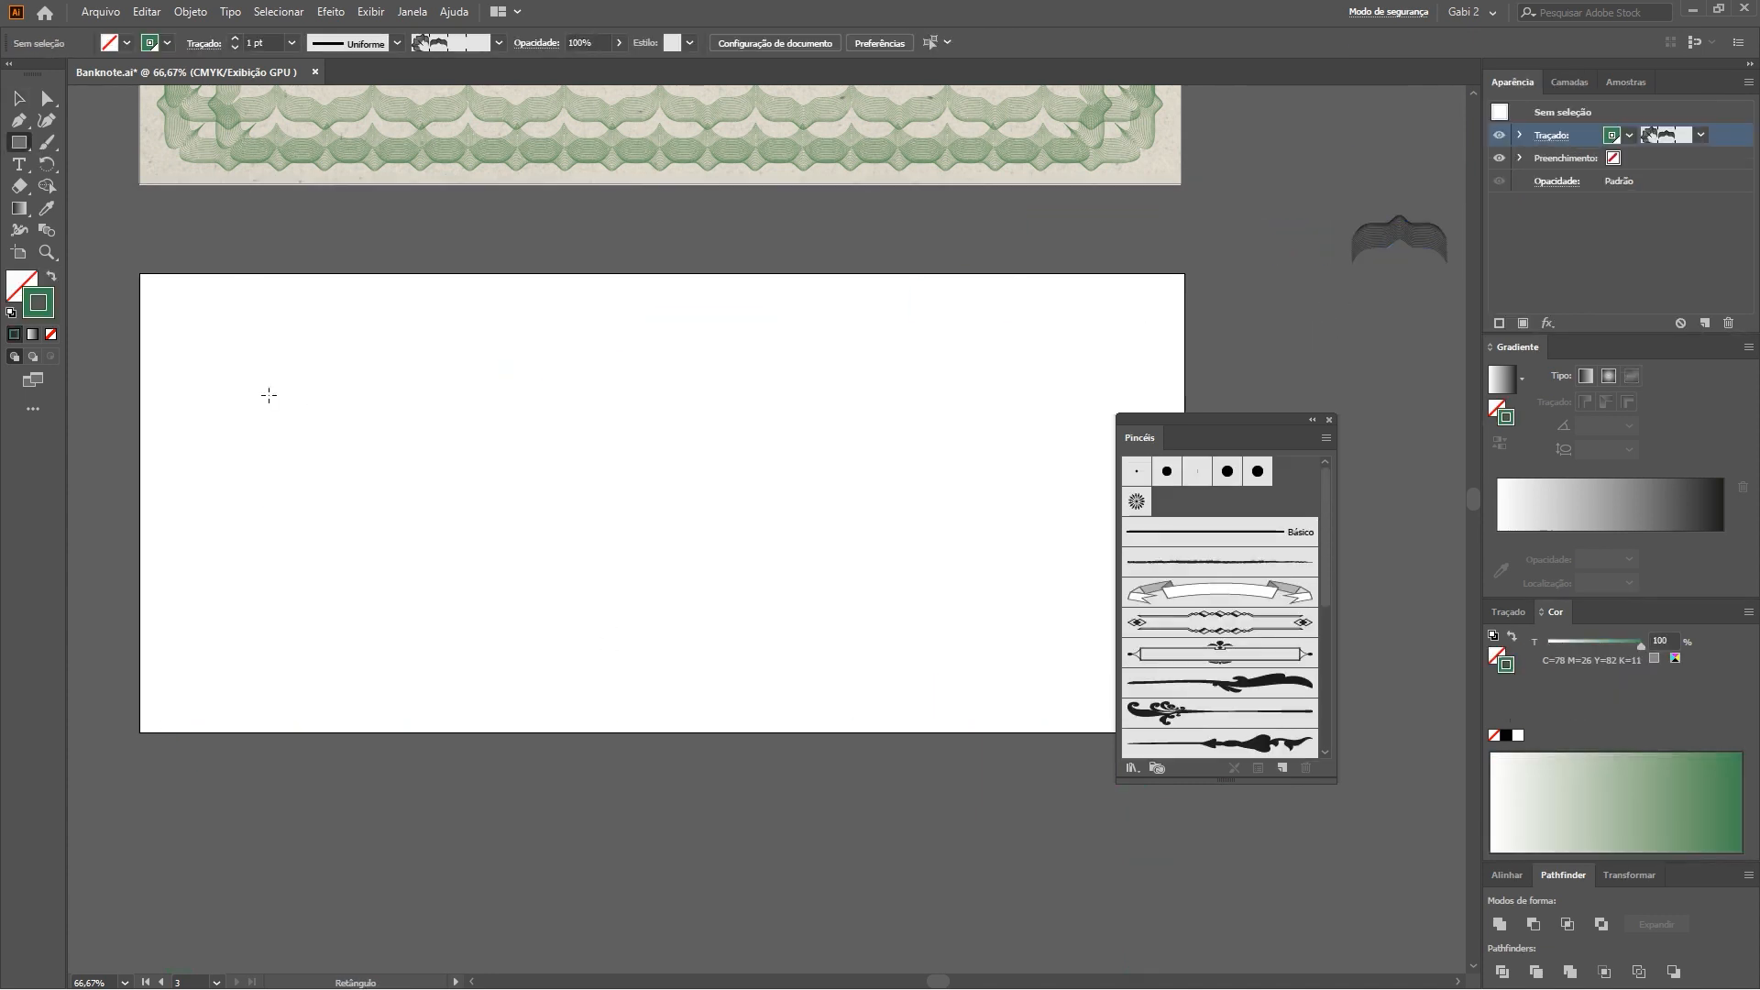
Draw a green-stroked, unfilled rectangle about 755 by 313 px inside the empty artboard
{"action": "mouse_move", "coordinate": [201, 316]}
{"action": "left_mouse_down"}
{"action": "mouse_move", "coordinate": [275, 357]}
{"action": "mouse_move", "coordinate": [818, 507]}
{"action": "mouse_move", "coordinate": [1104, 689]}
{"action": "left_mouse_up"}
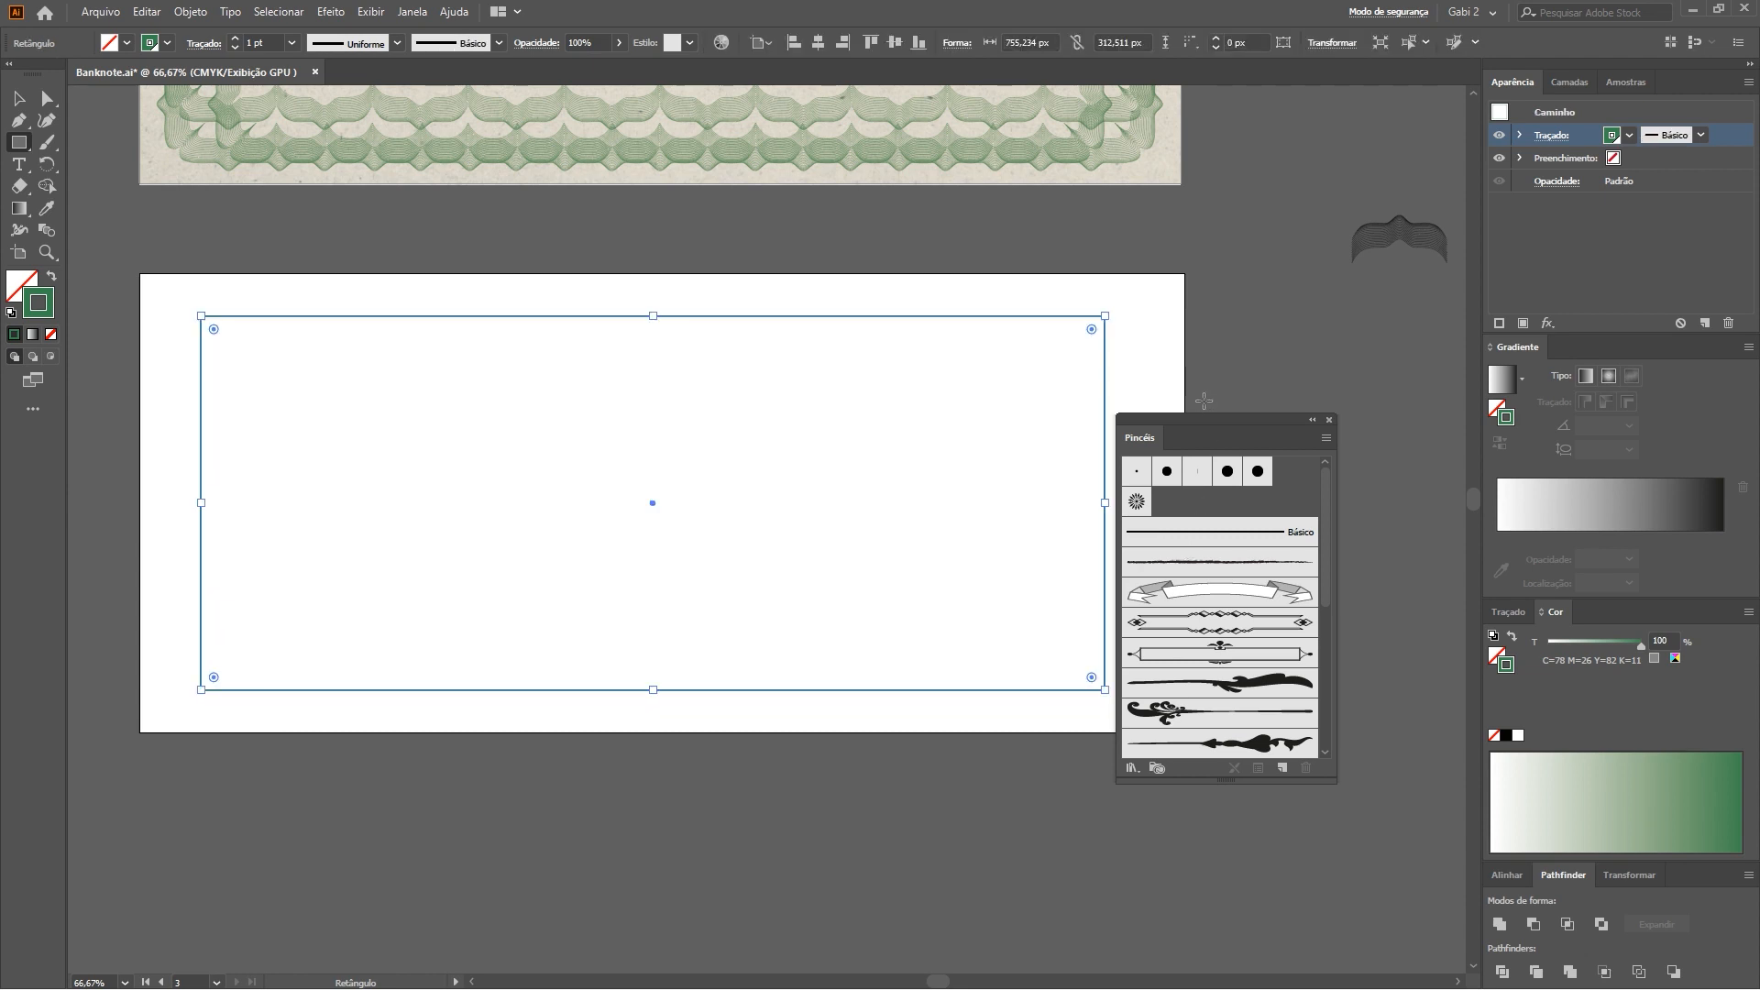
Widen the green-stroked rectangle to about 785 px and apply the newest moustache pattern brush to its stroke
{"action": "left_click_drag", "start_coordinate": [1219, 420], "coordinate": [1353, 428]}
{"action": "left_click", "coordinate": [20, 99]}
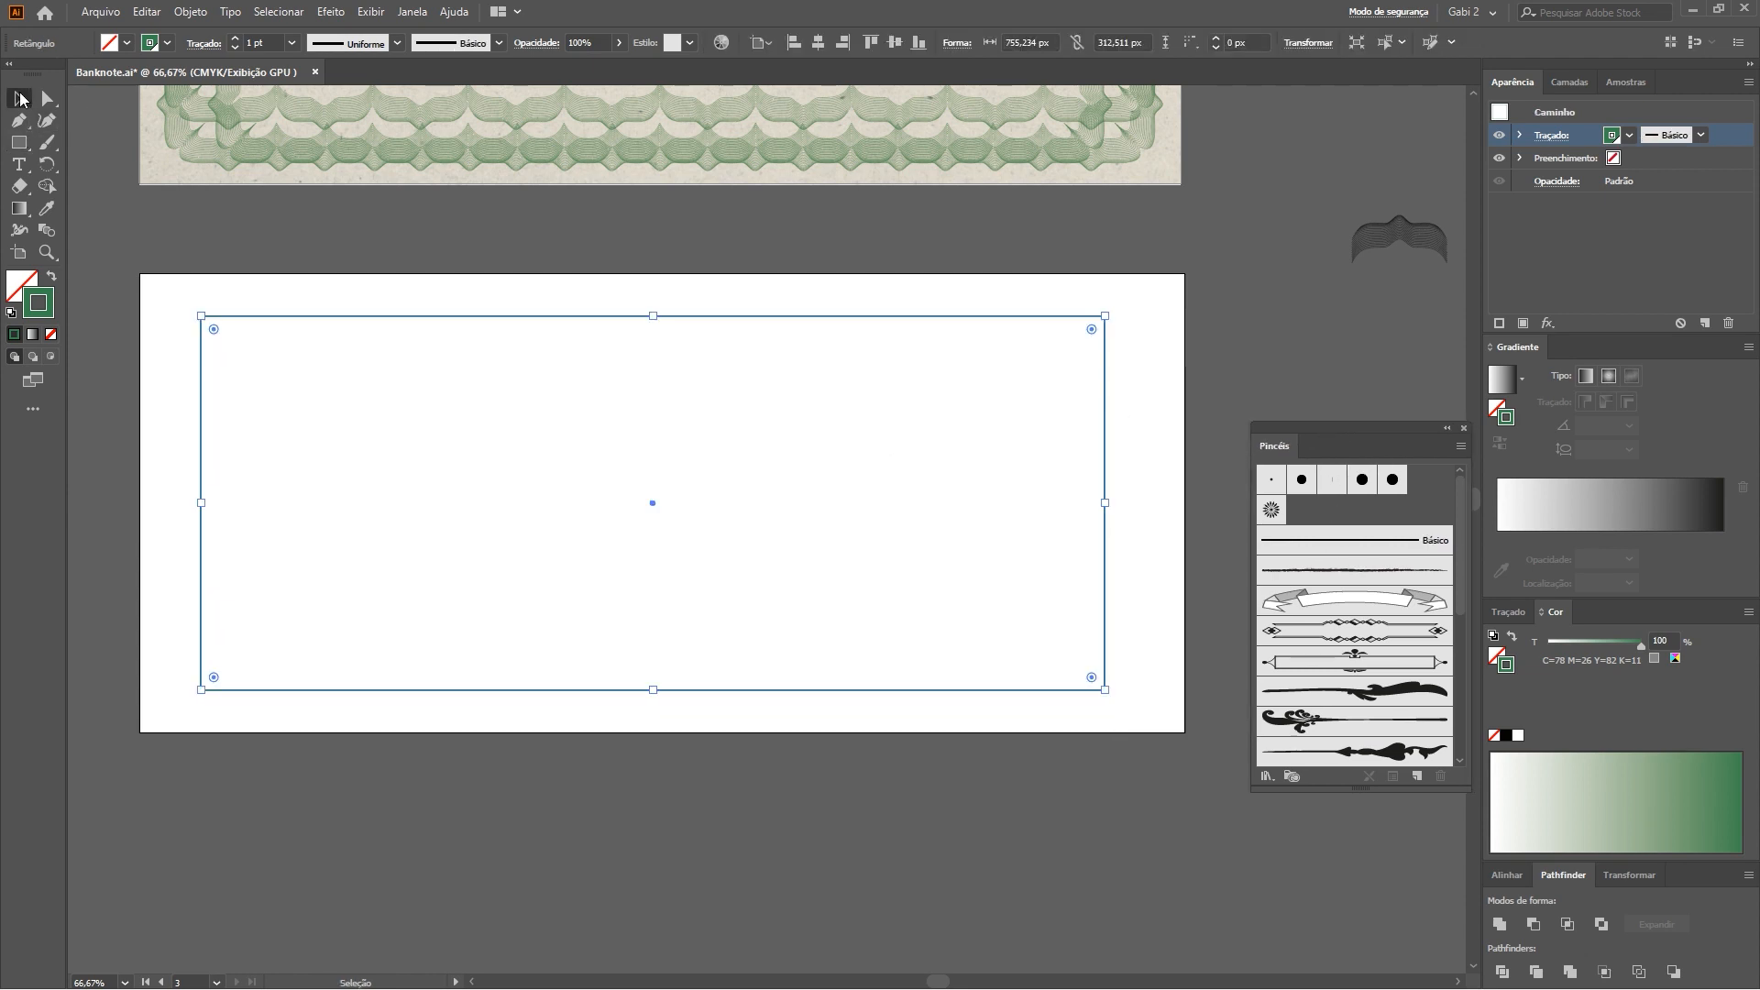
{"action": "left_click_drag", "start_coordinate": [1104, 502], "coordinate": [1140, 502]}
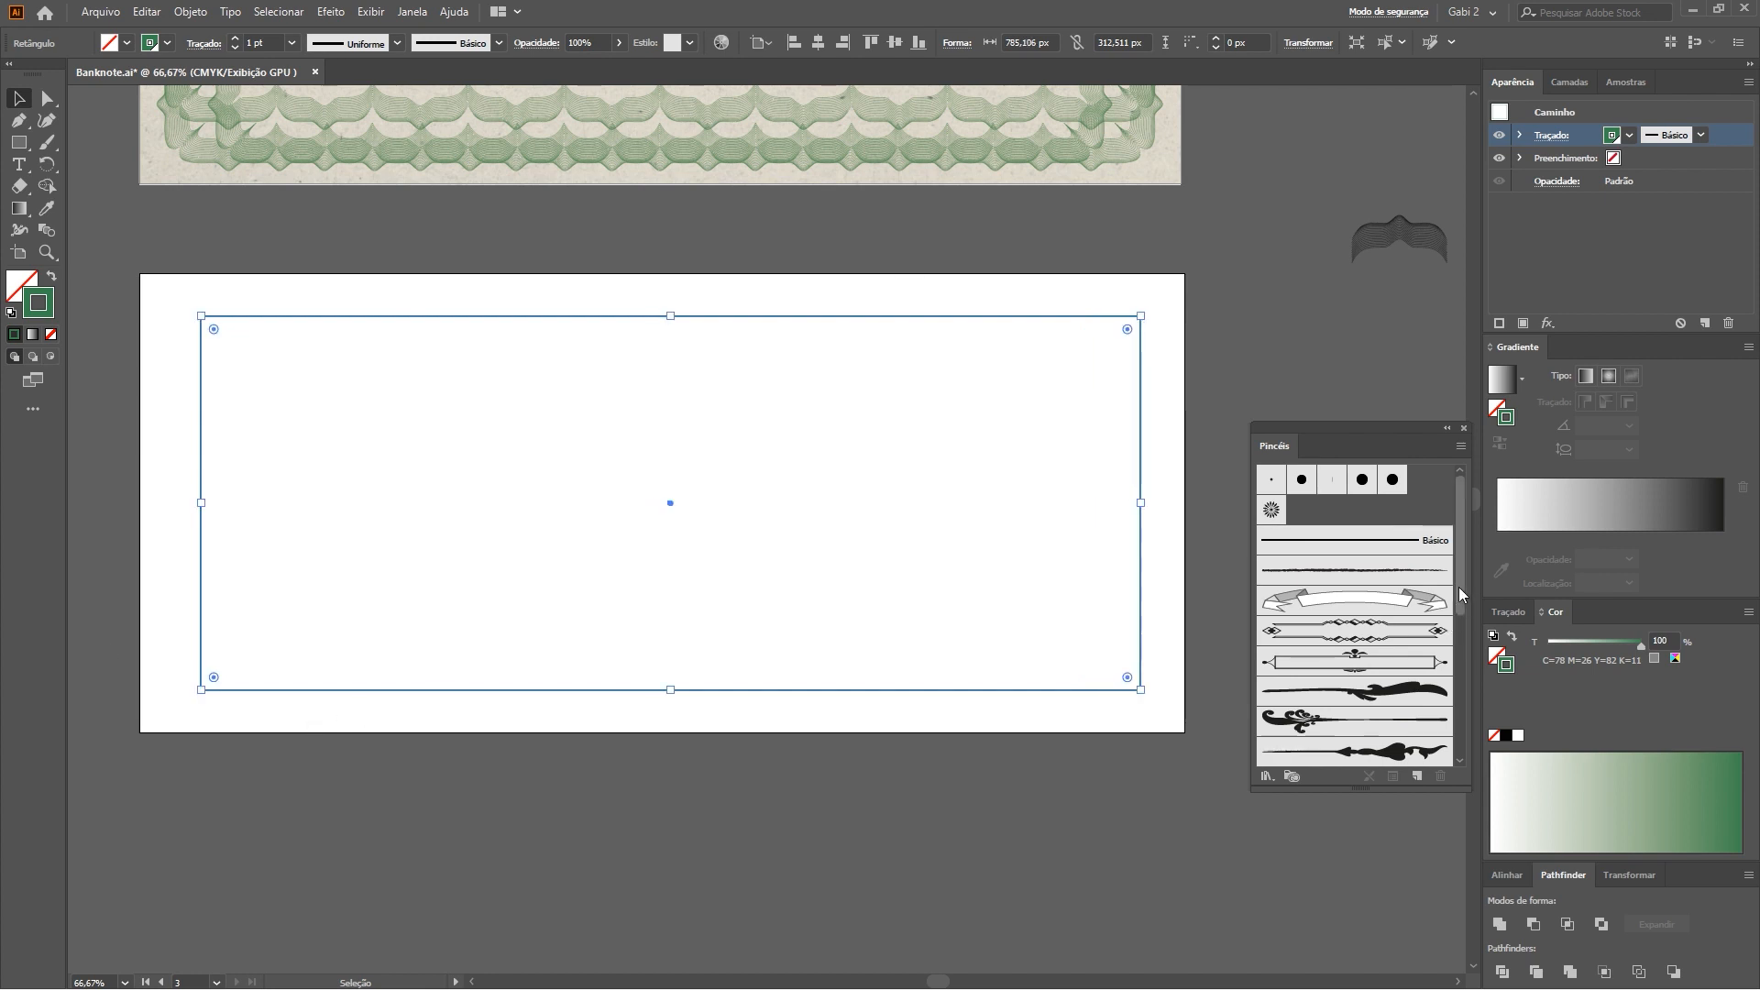
{"action": "scroll", "coordinate": [1380, 763], "scroll_direction": "down", "scroll_amount": 5}
{"action": "left_click", "coordinate": [1379, 750]}
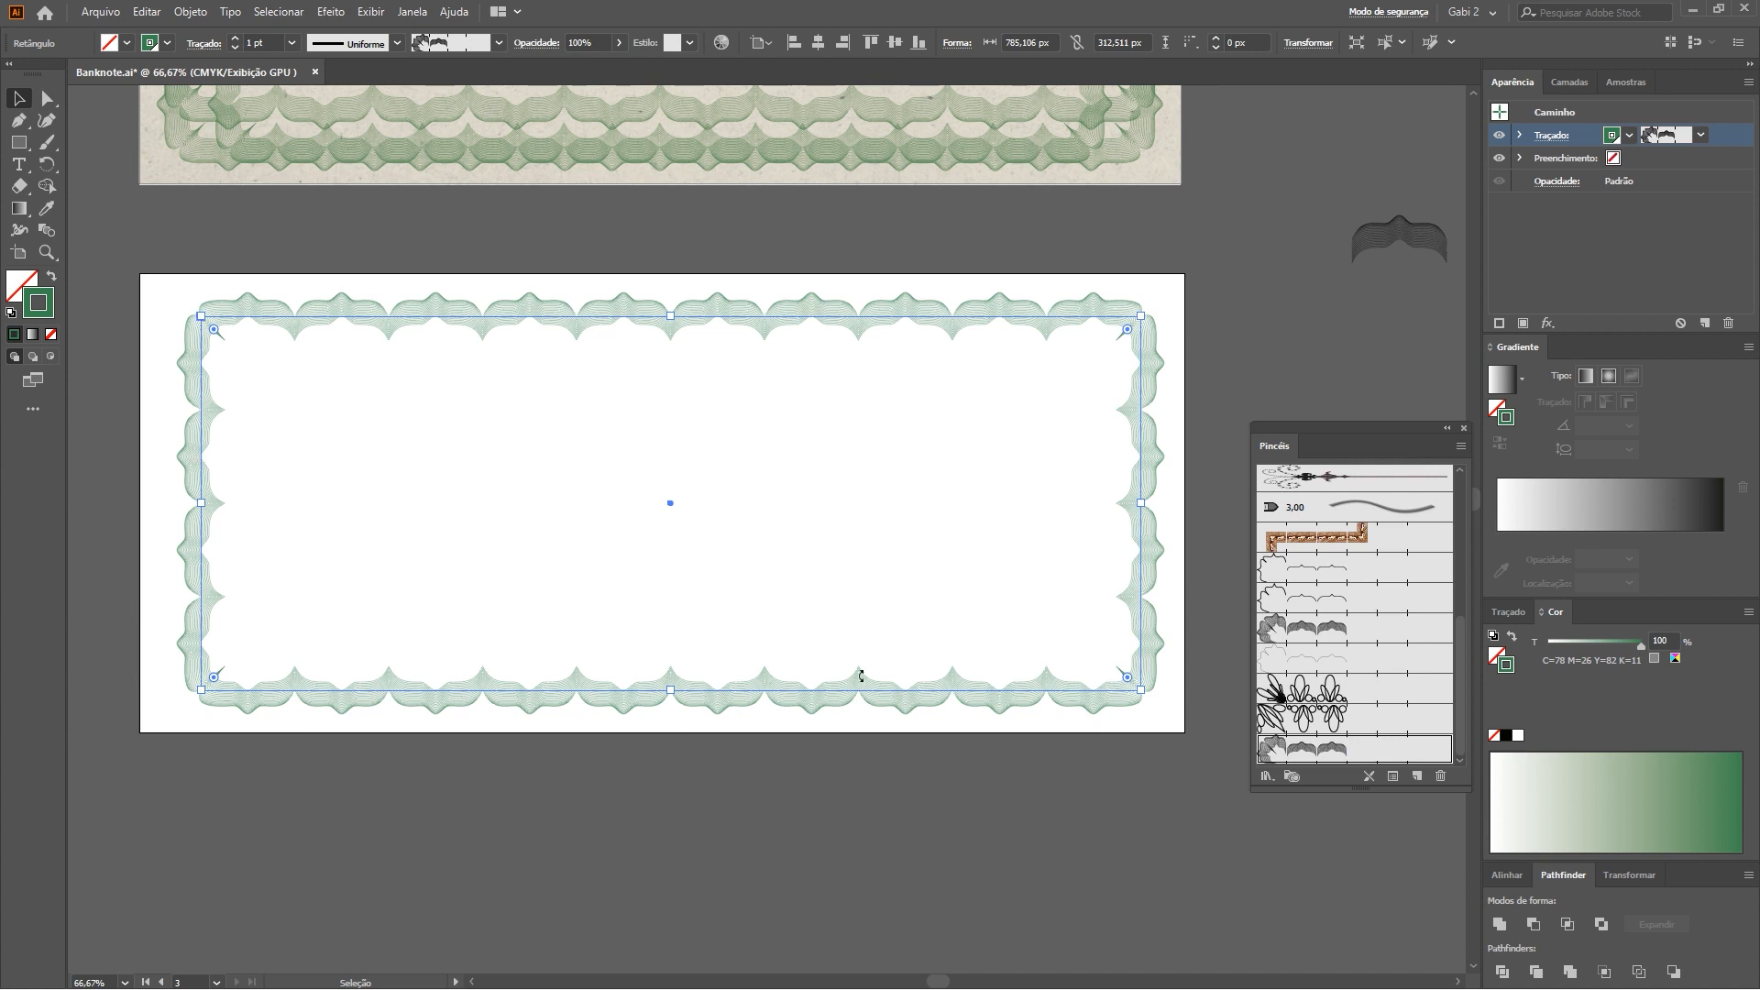
{"action": "left_click", "coordinate": [620, 828]}
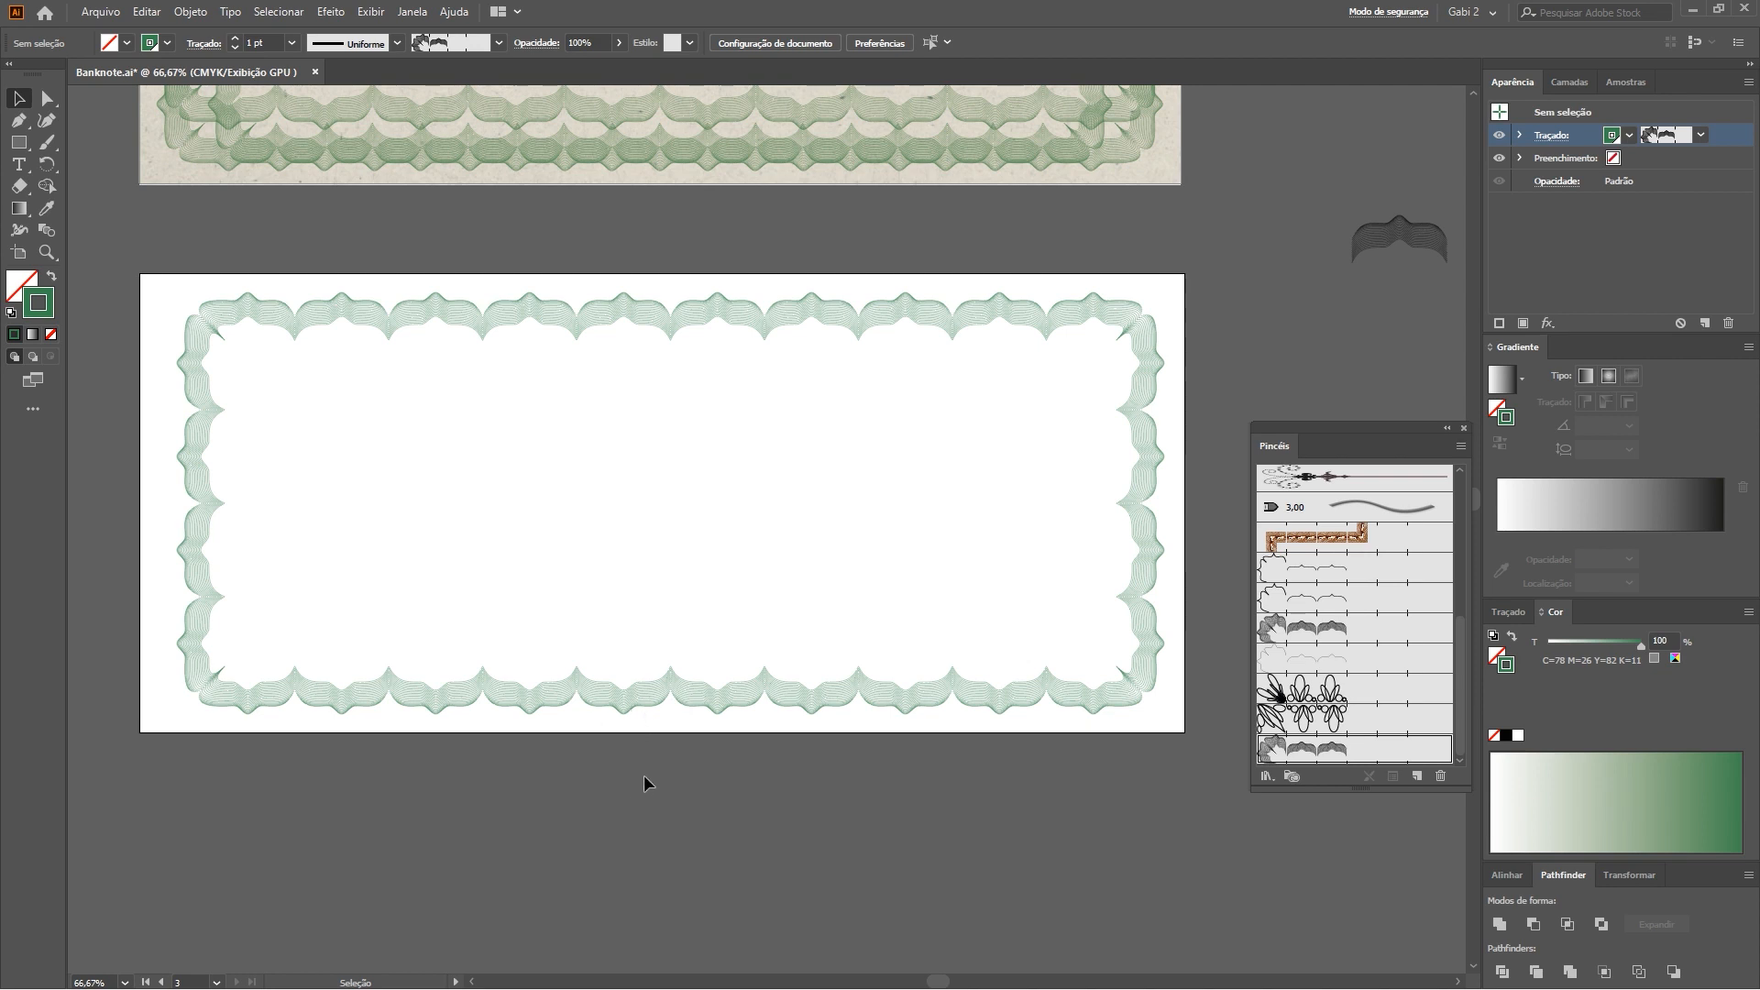
Place a scaled-down copy of the border, about 716 px wide, inside the original and stretch its lower edge downward
{"action": "left_click_drag", "start_coordinate": [676, 182], "coordinate": [646, 613]}
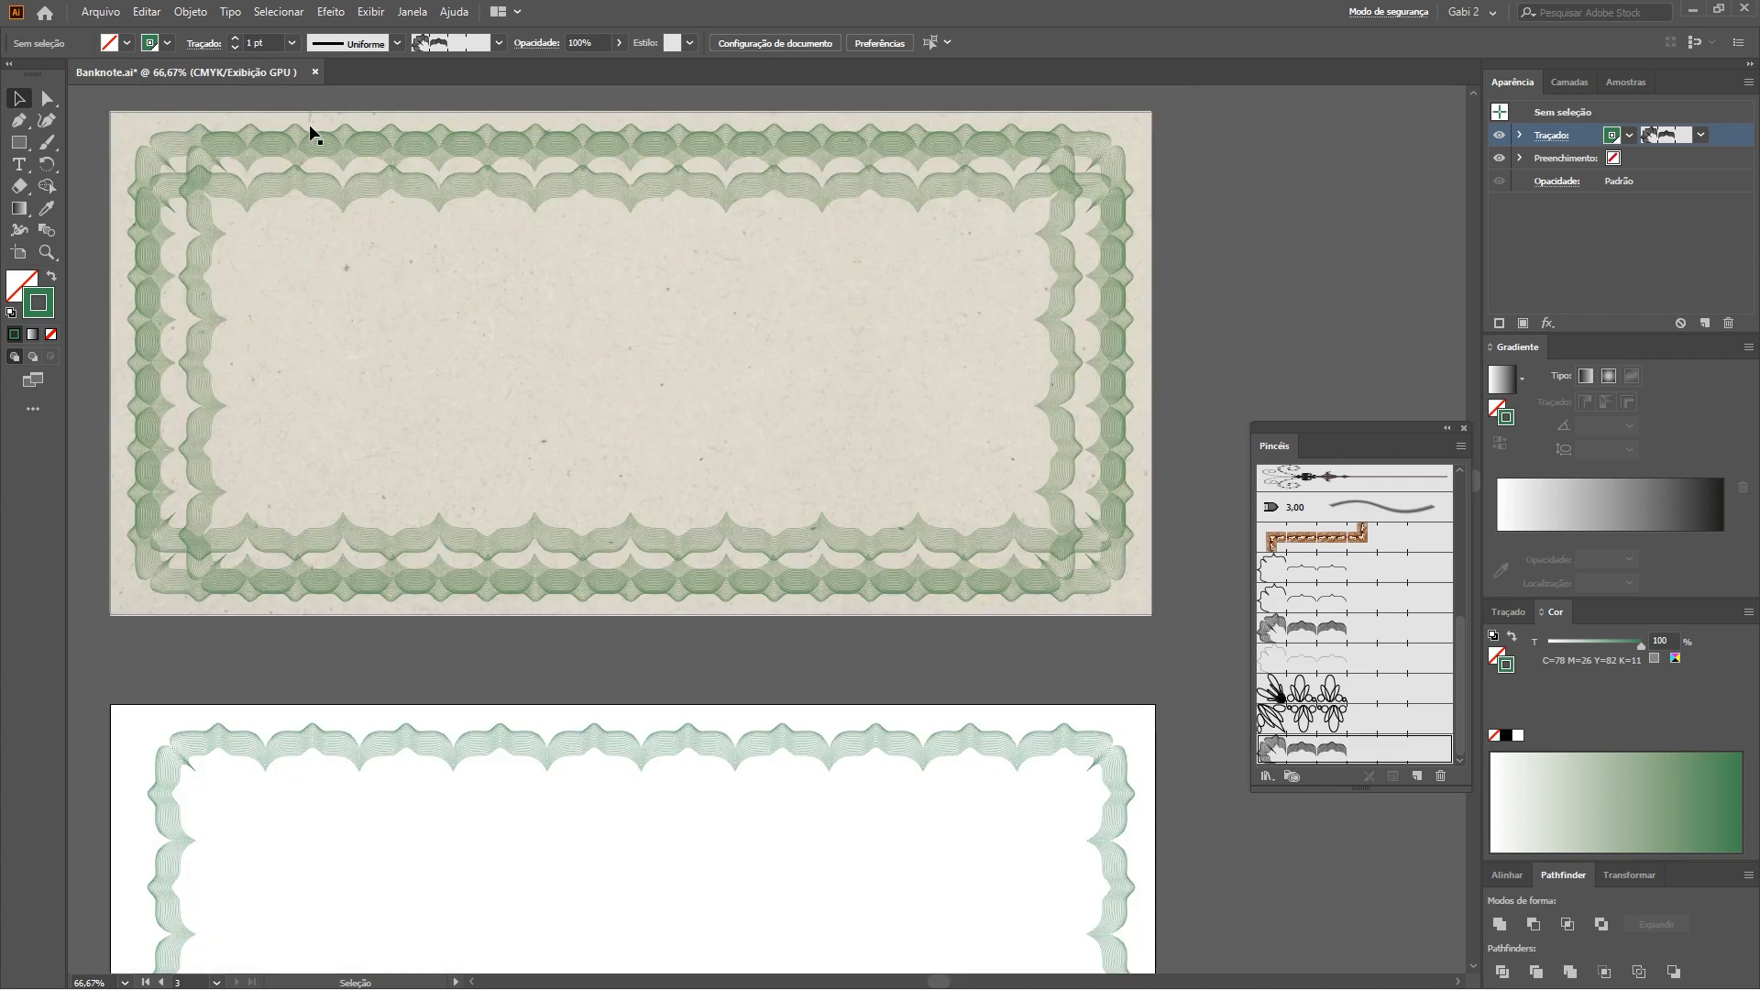
{"action": "scroll", "coordinate": [785, 691], "scroll_direction": "down", "scroll_amount": 3}
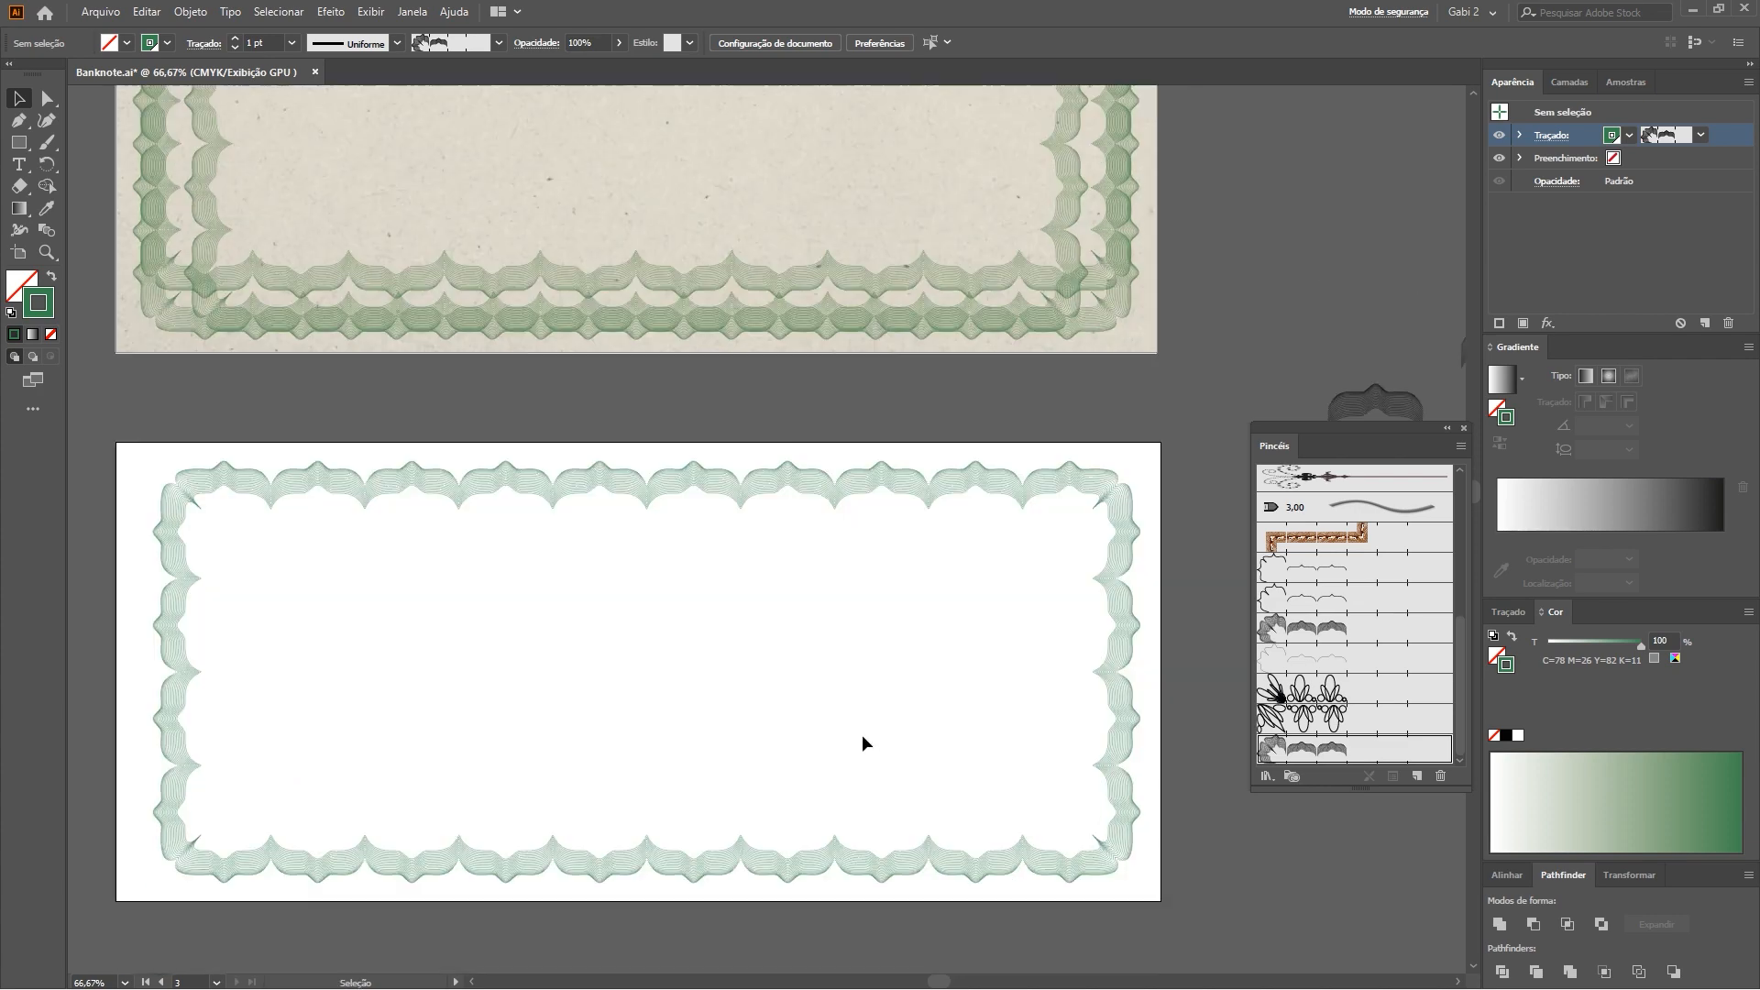
{"action": "left_click", "coordinate": [1129, 509]}
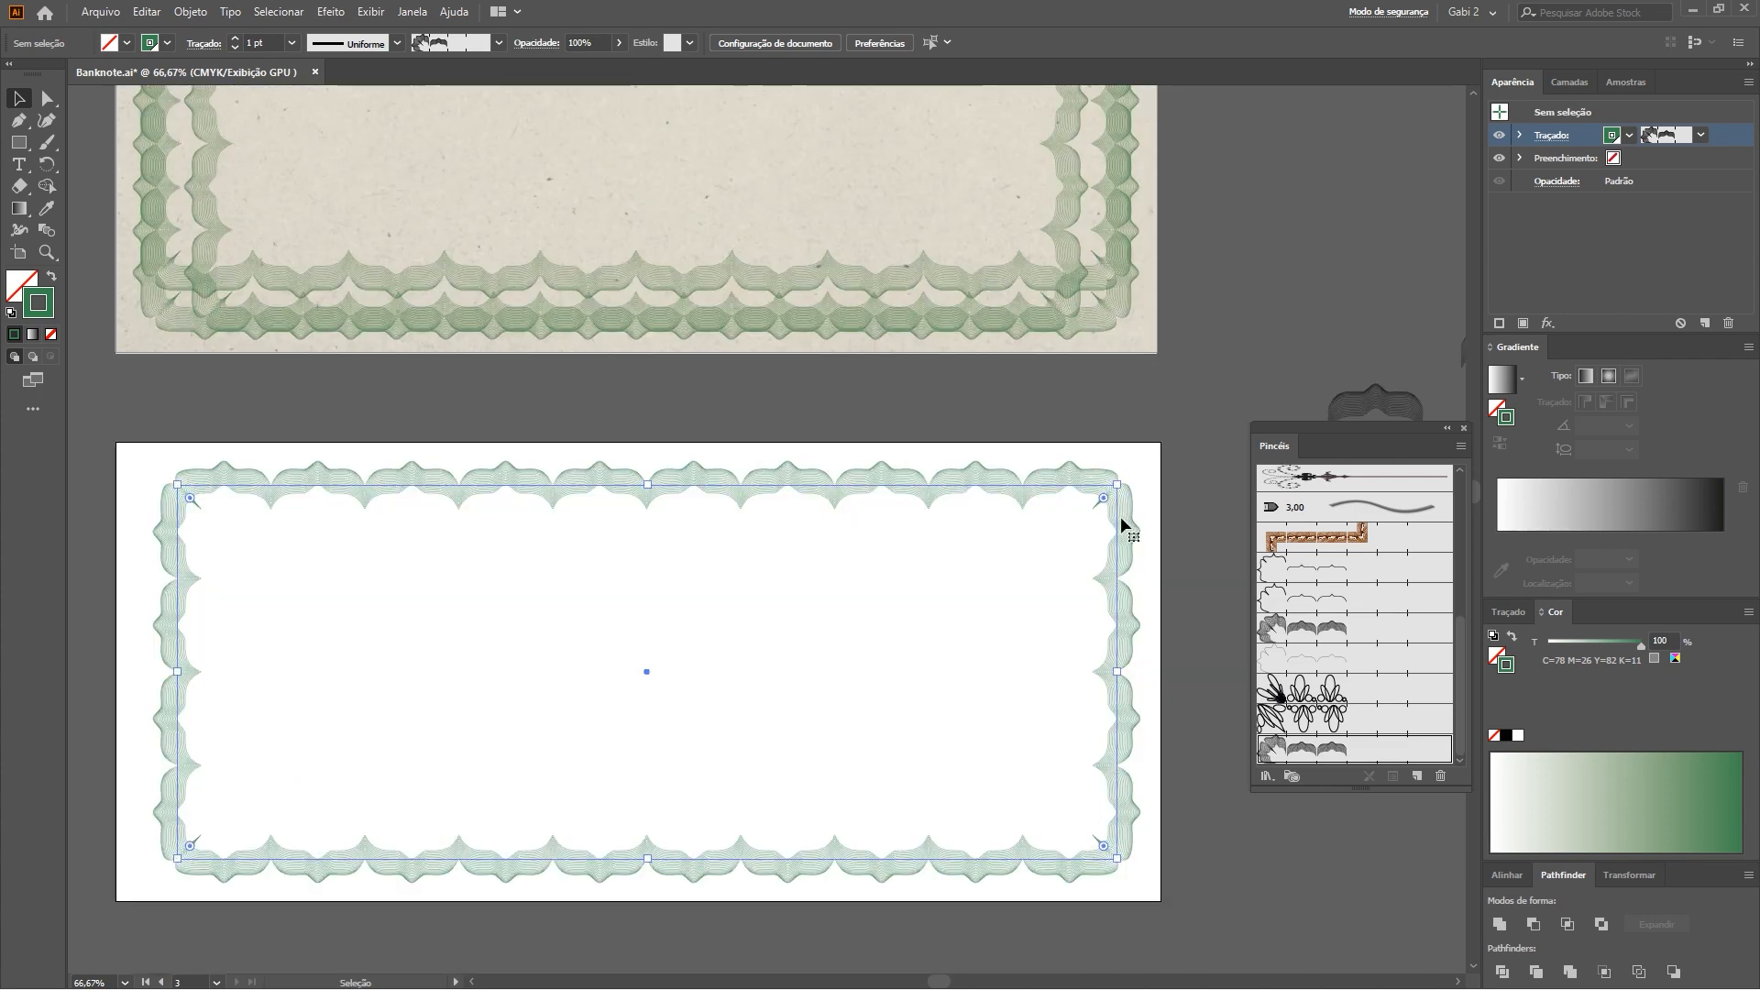
{"action": "left_click_drag", "start_coordinate": [1118, 485], "coordinate": [1075, 501]}
{"action": "left_click_drag", "start_coordinate": [700, 505], "coordinate": [700, 495]}
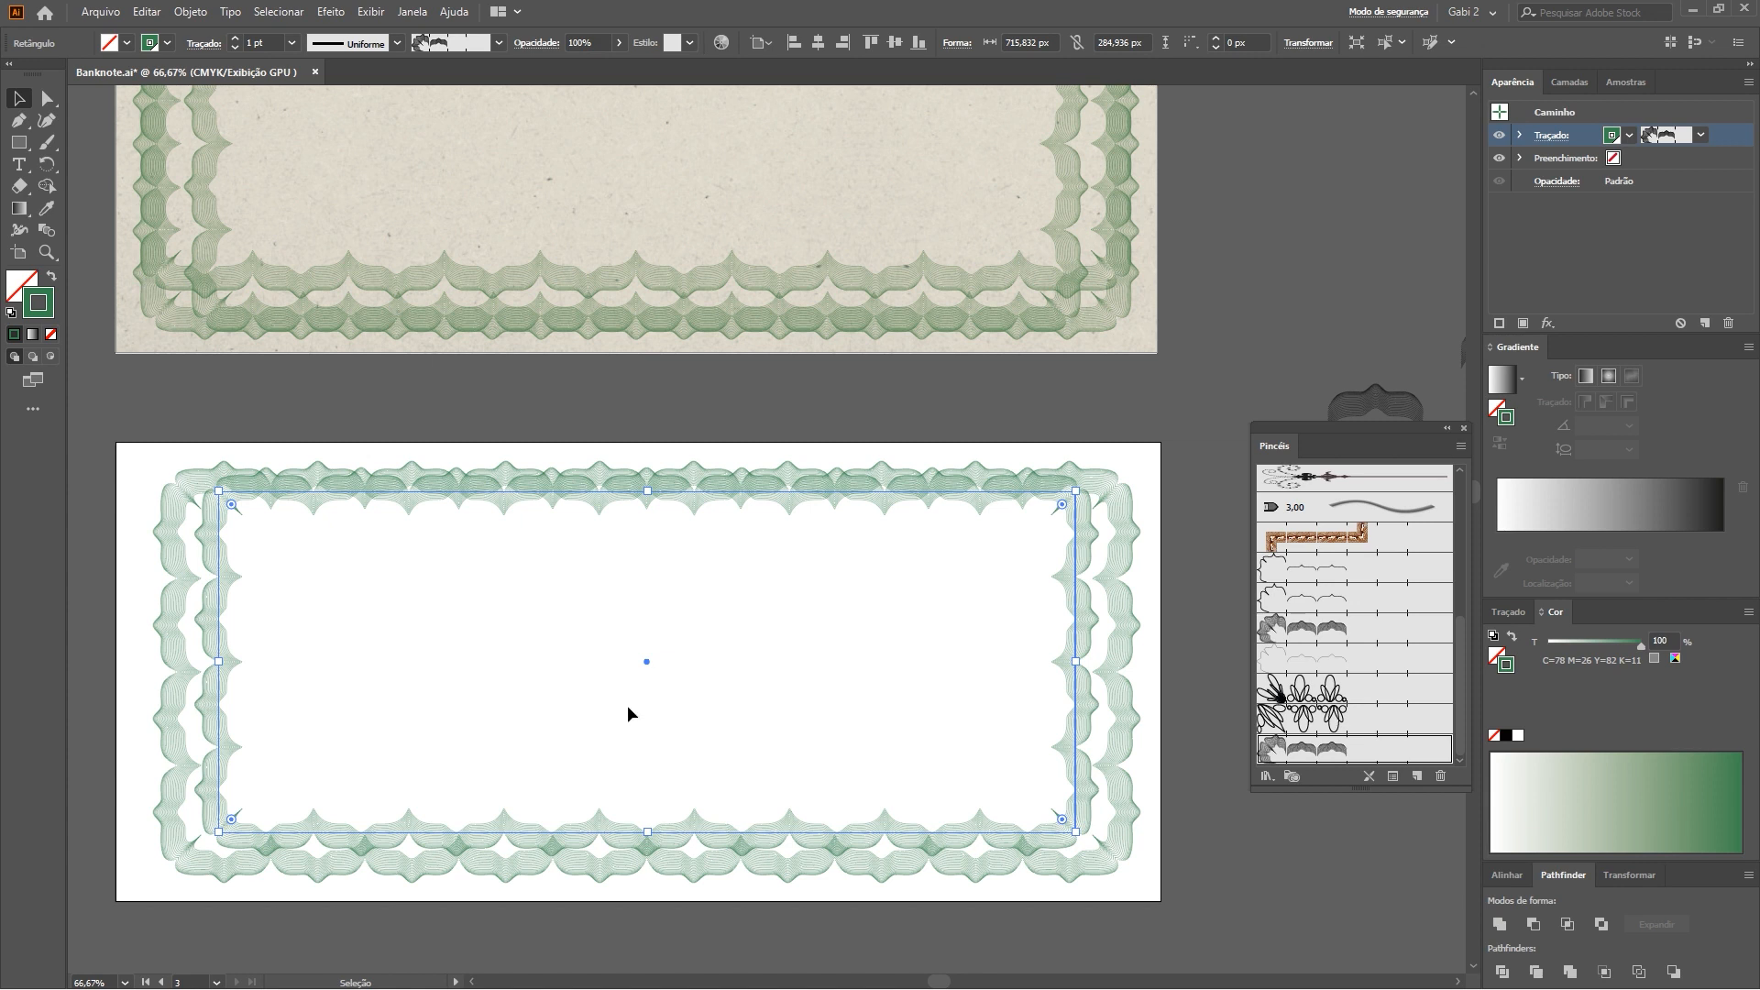
{"action": "left_click_drag", "start_coordinate": [648, 834], "coordinate": [648, 853]}
{"action": "left_click", "coordinate": [644, 909]}
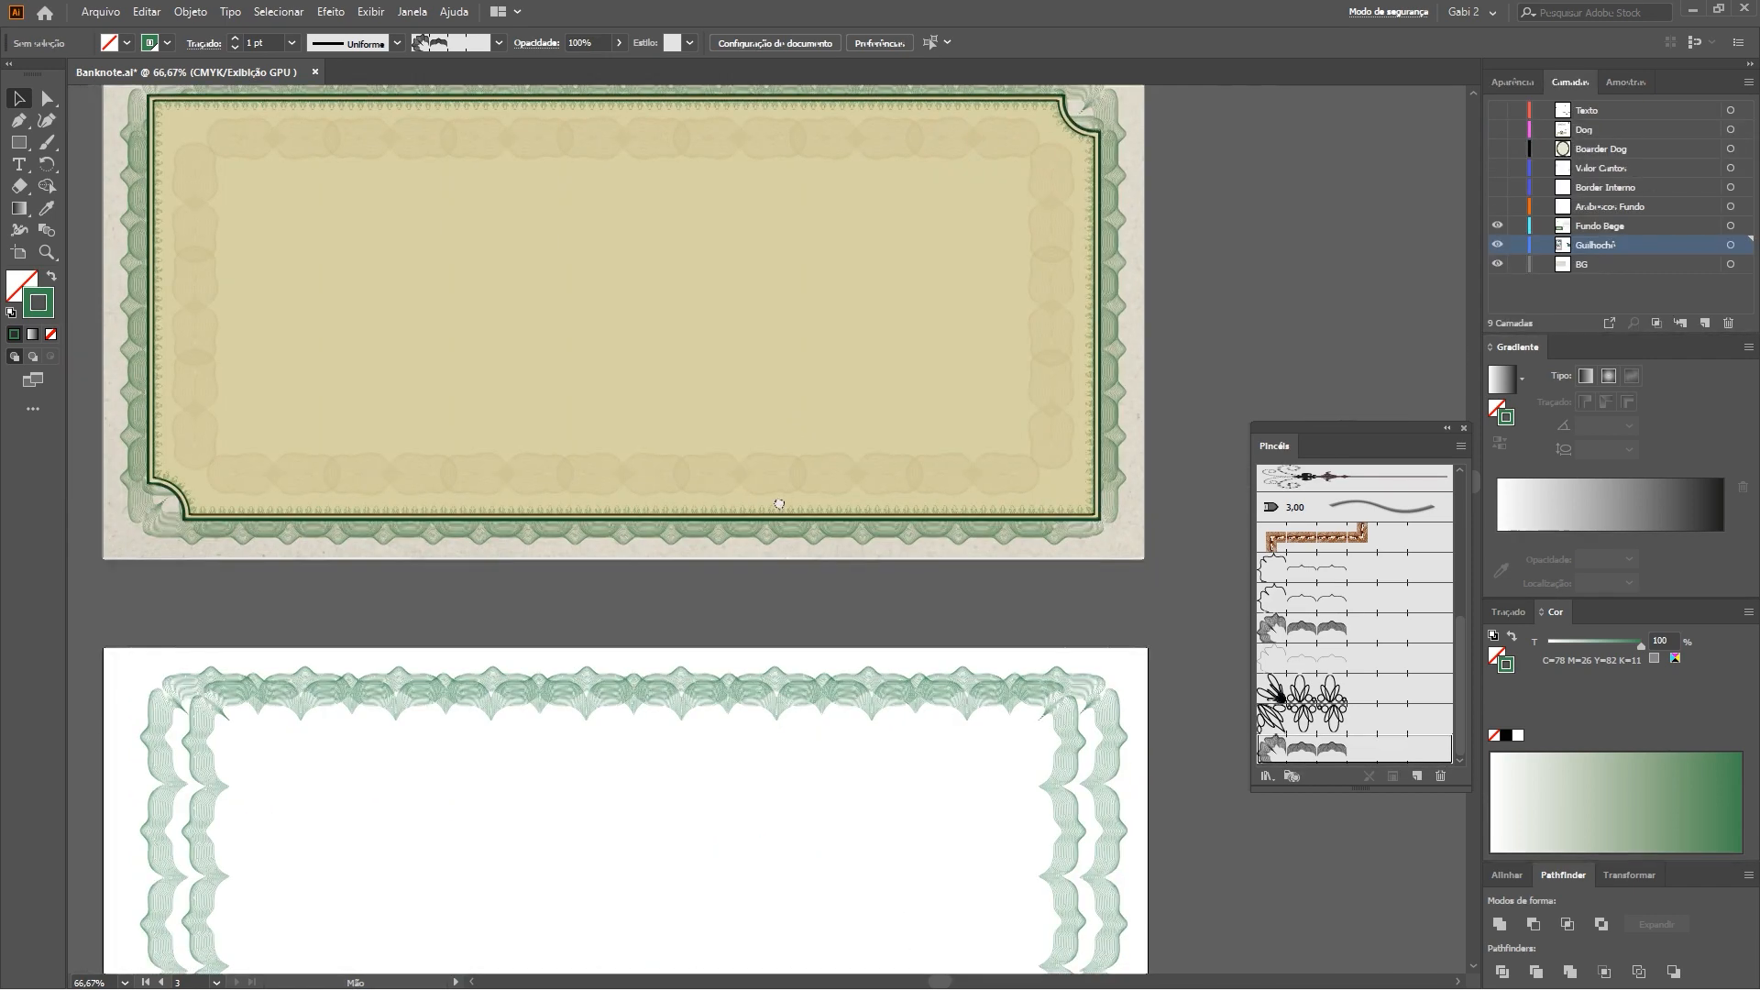
Draw two test rectangles with the moustache brush inside the border, about 28 by 39 px and 66 by 24 px
{"action": "scroll", "coordinate": [770, 507], "scroll_direction": "down", "scroll_amount": 5}
{"action": "scroll", "coordinate": [493, 539], "scroll_direction": "up", "scroll_amount": 3}
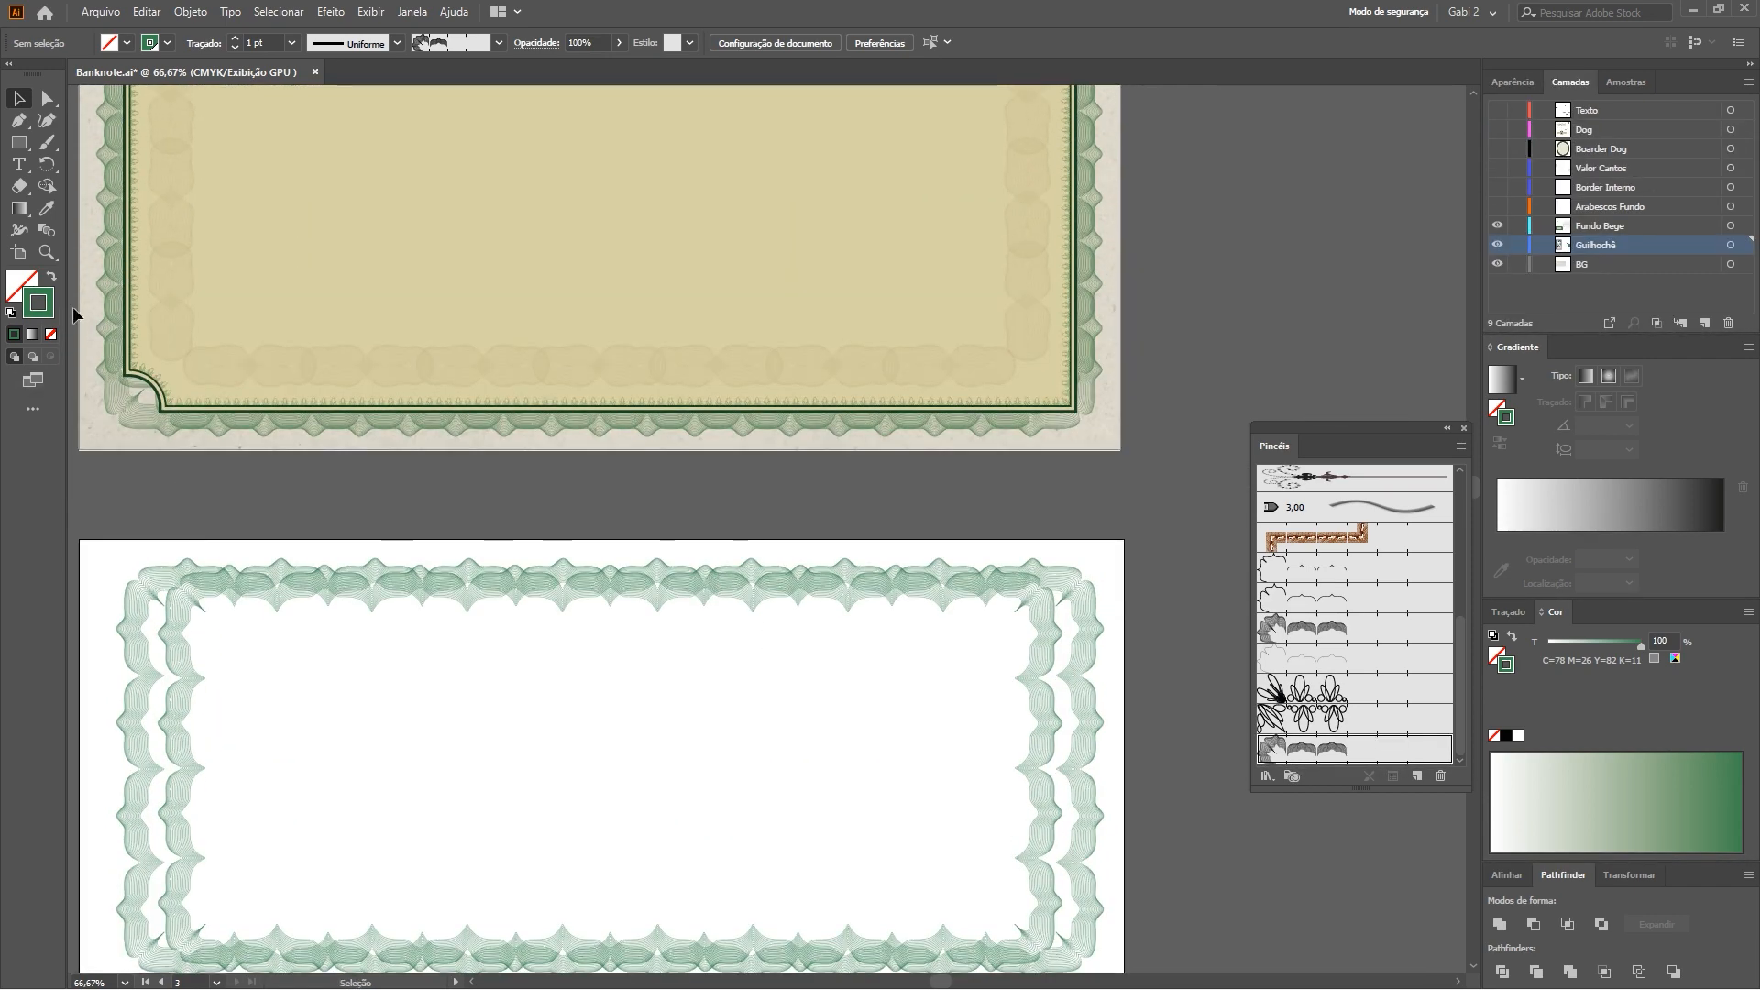
{"action": "left_click", "coordinate": [20, 144]}
{"action": "left_click_drag", "start_coordinate": [639, 762], "coordinate": [571, 504]}
{"action": "mouse_move", "coordinate": [533, 445]}
{"action": "left_mouse_down"}
{"action": "mouse_move", "coordinate": [564, 492]}
{"action": "mouse_move", "coordinate": [696, 495]}
{"action": "left_mouse_up"}
{"action": "key", "text": "z"}
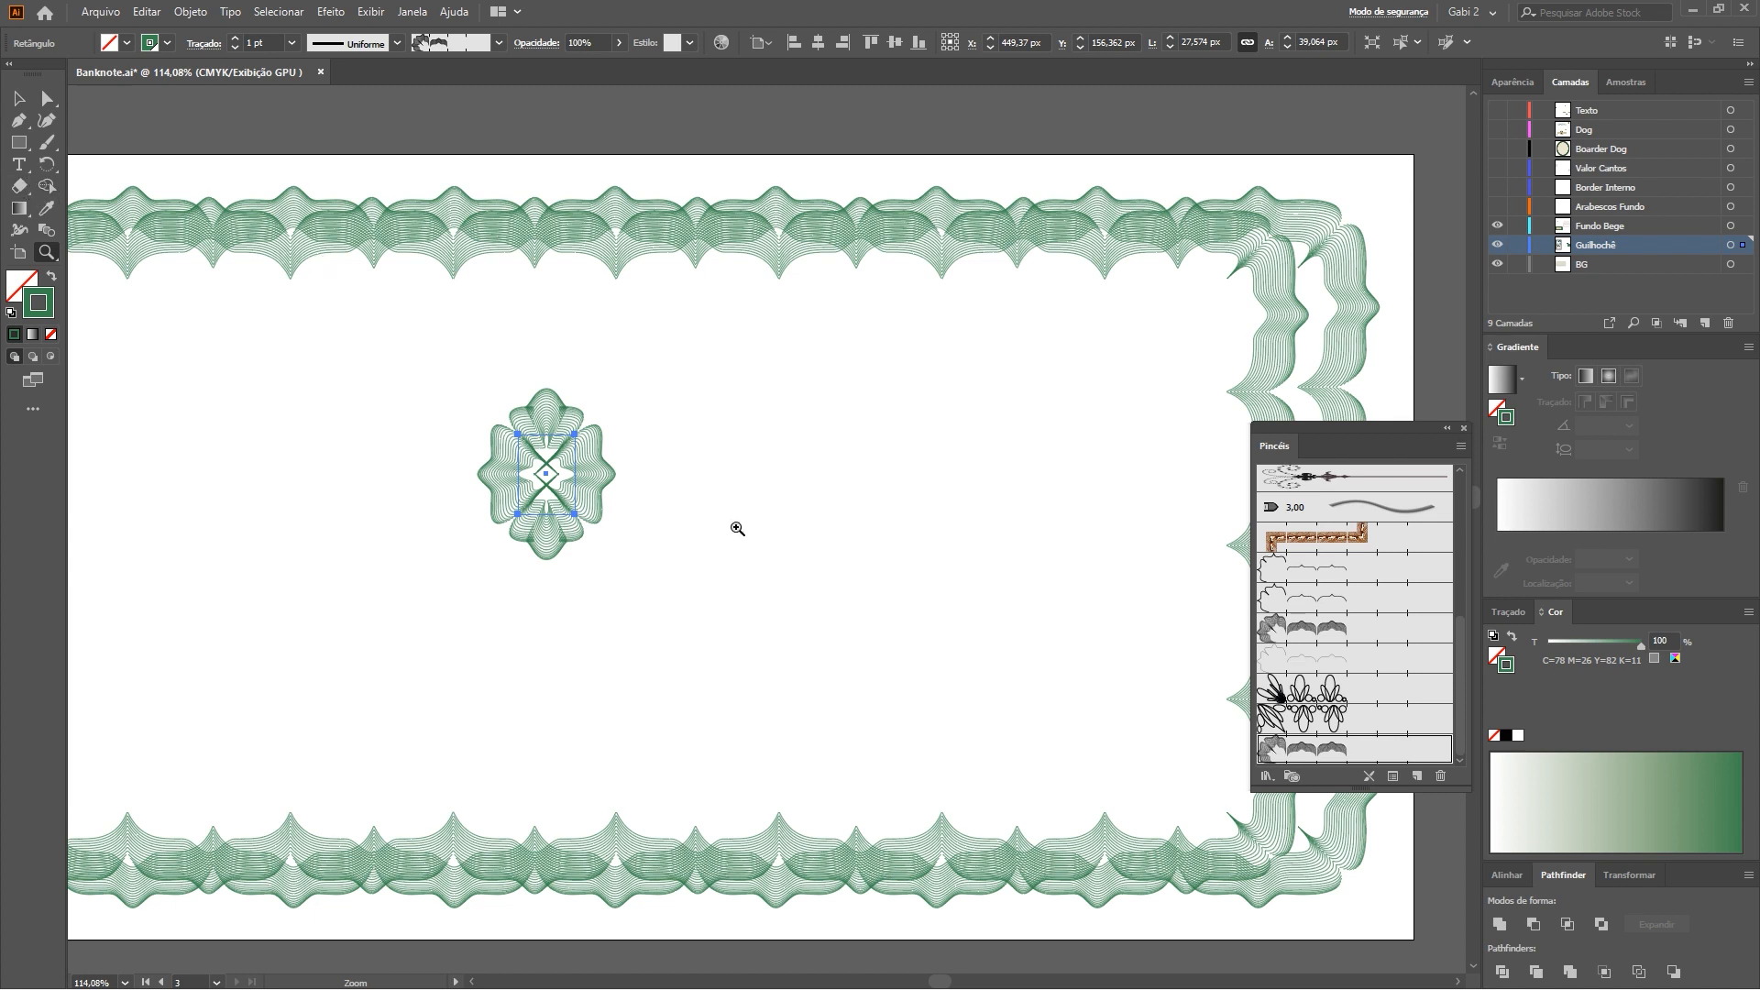
{"action": "key", "text": "m"}
{"action": "left_click_drag", "start_coordinate": [730, 551], "coordinate": [865, 601]}
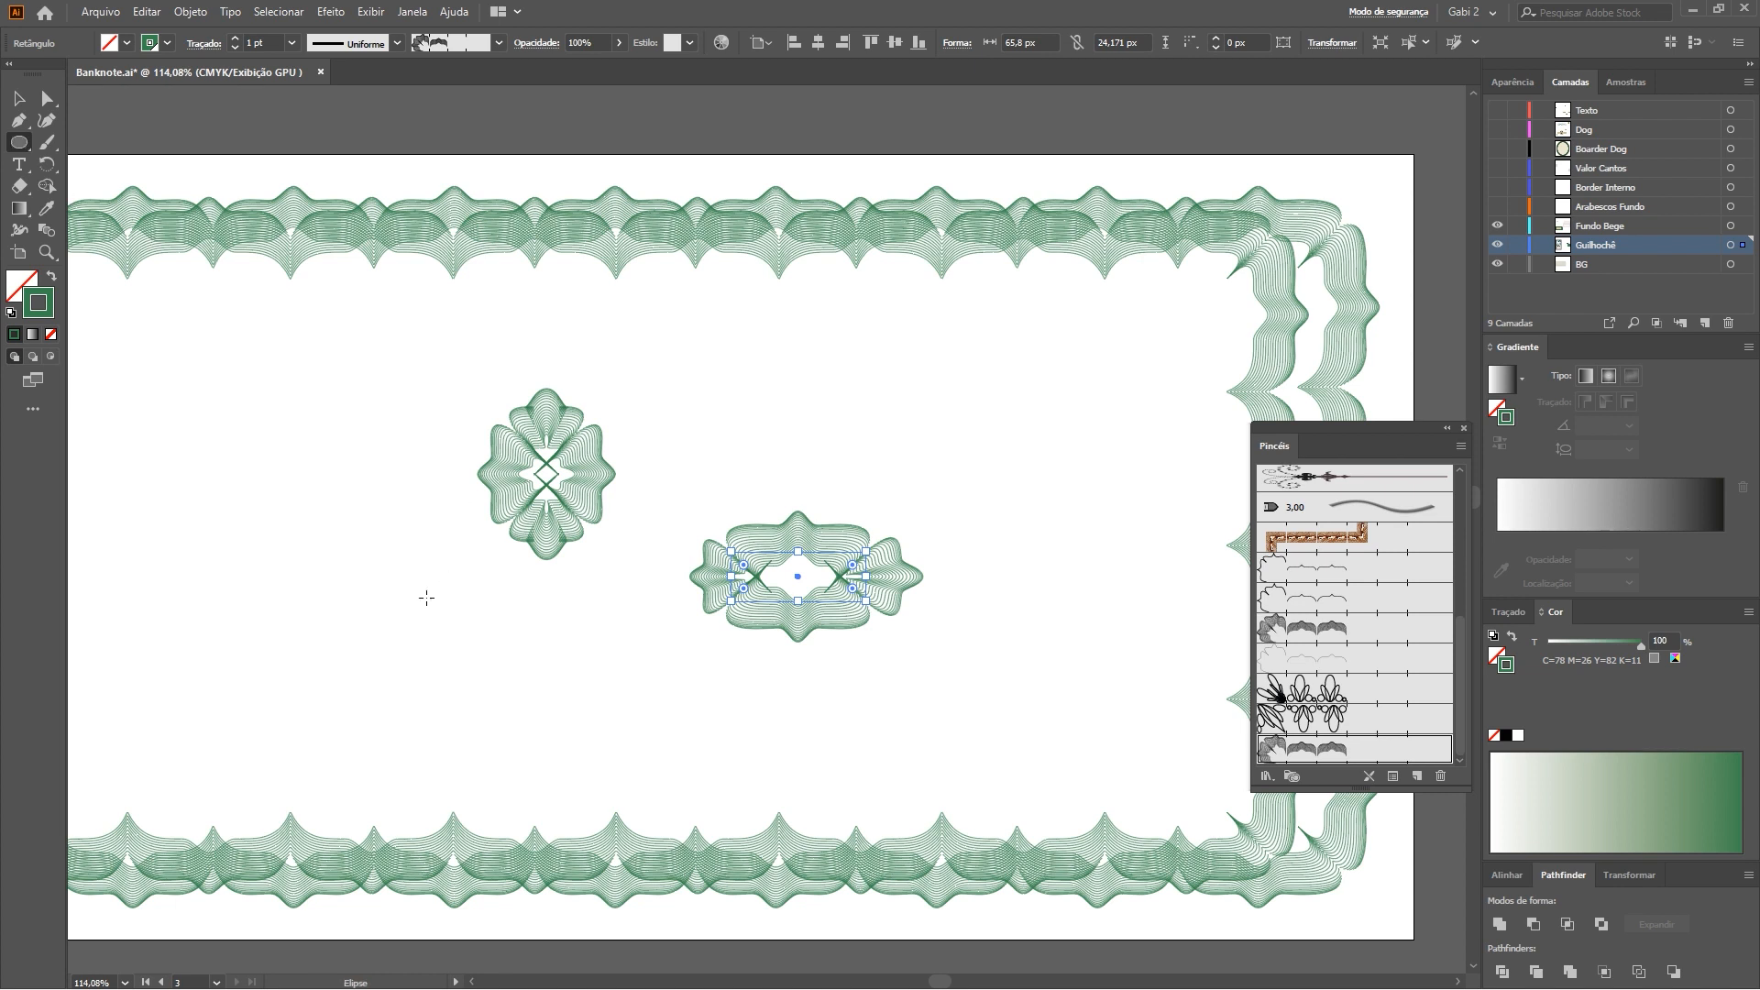
Draw a test circle about 41 px across with the same brush and rotate it a quarter turn
{"action": "left_click_drag", "start_coordinate": [351, 594], "coordinate": [394, 635]}
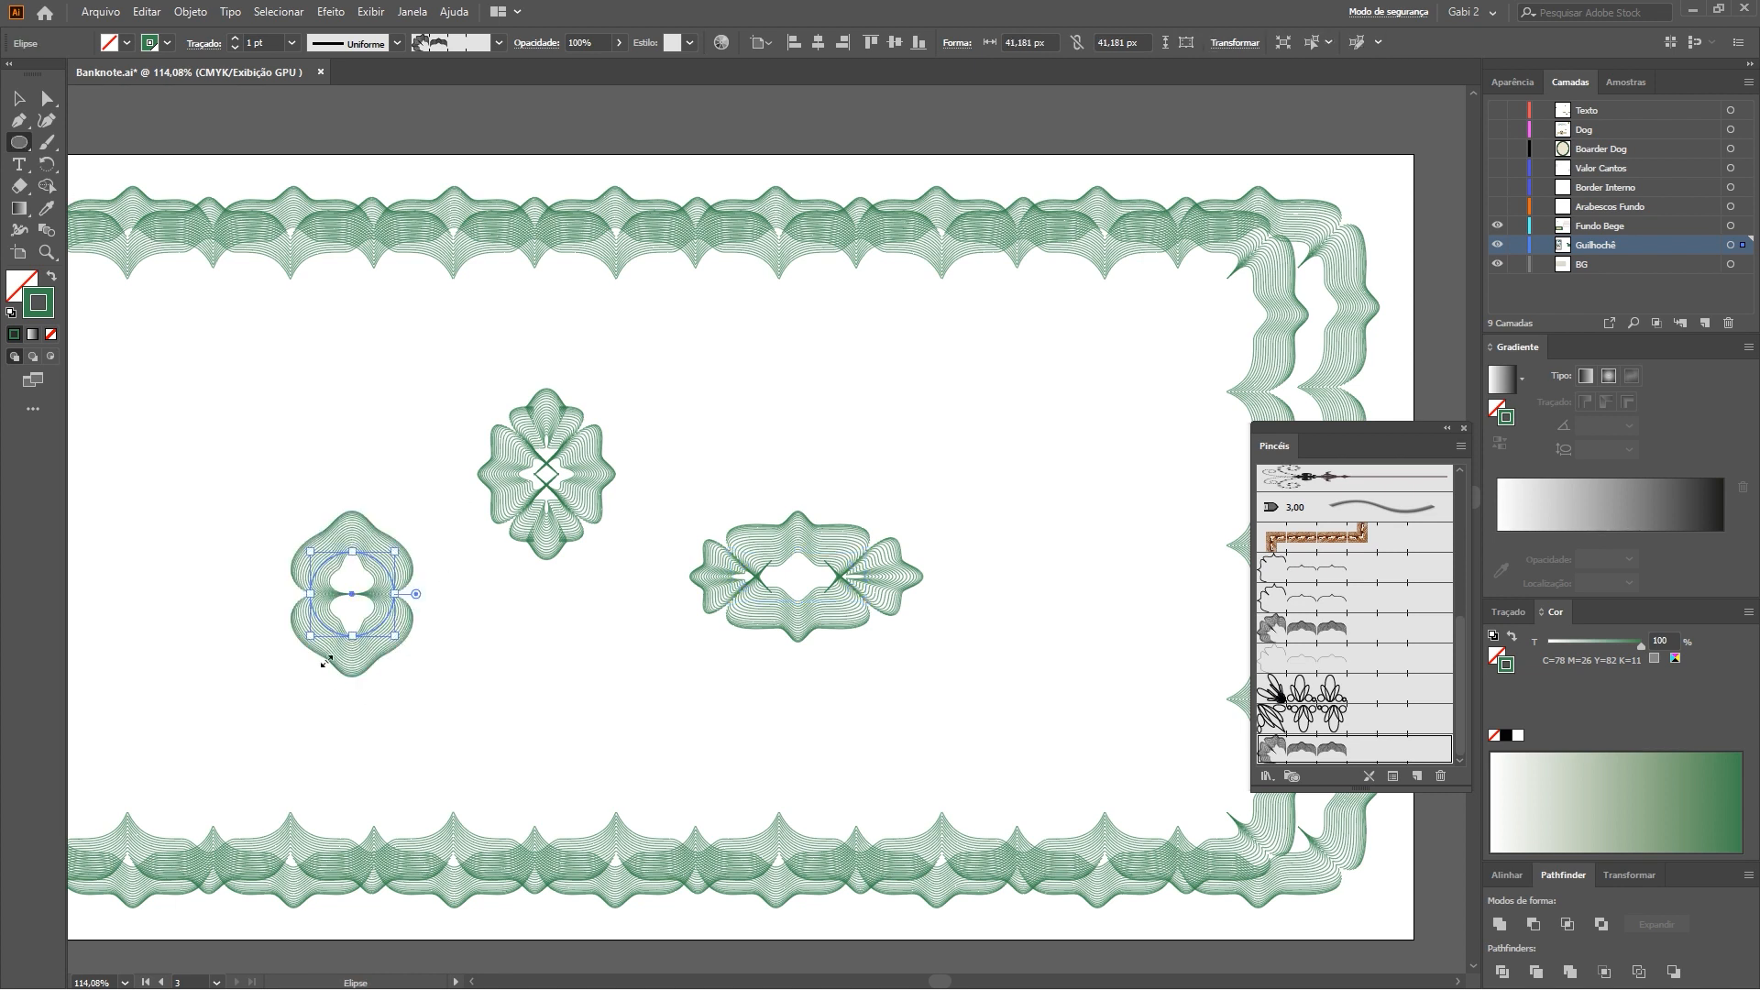
{"action": "left_click", "coordinate": [19, 98]}
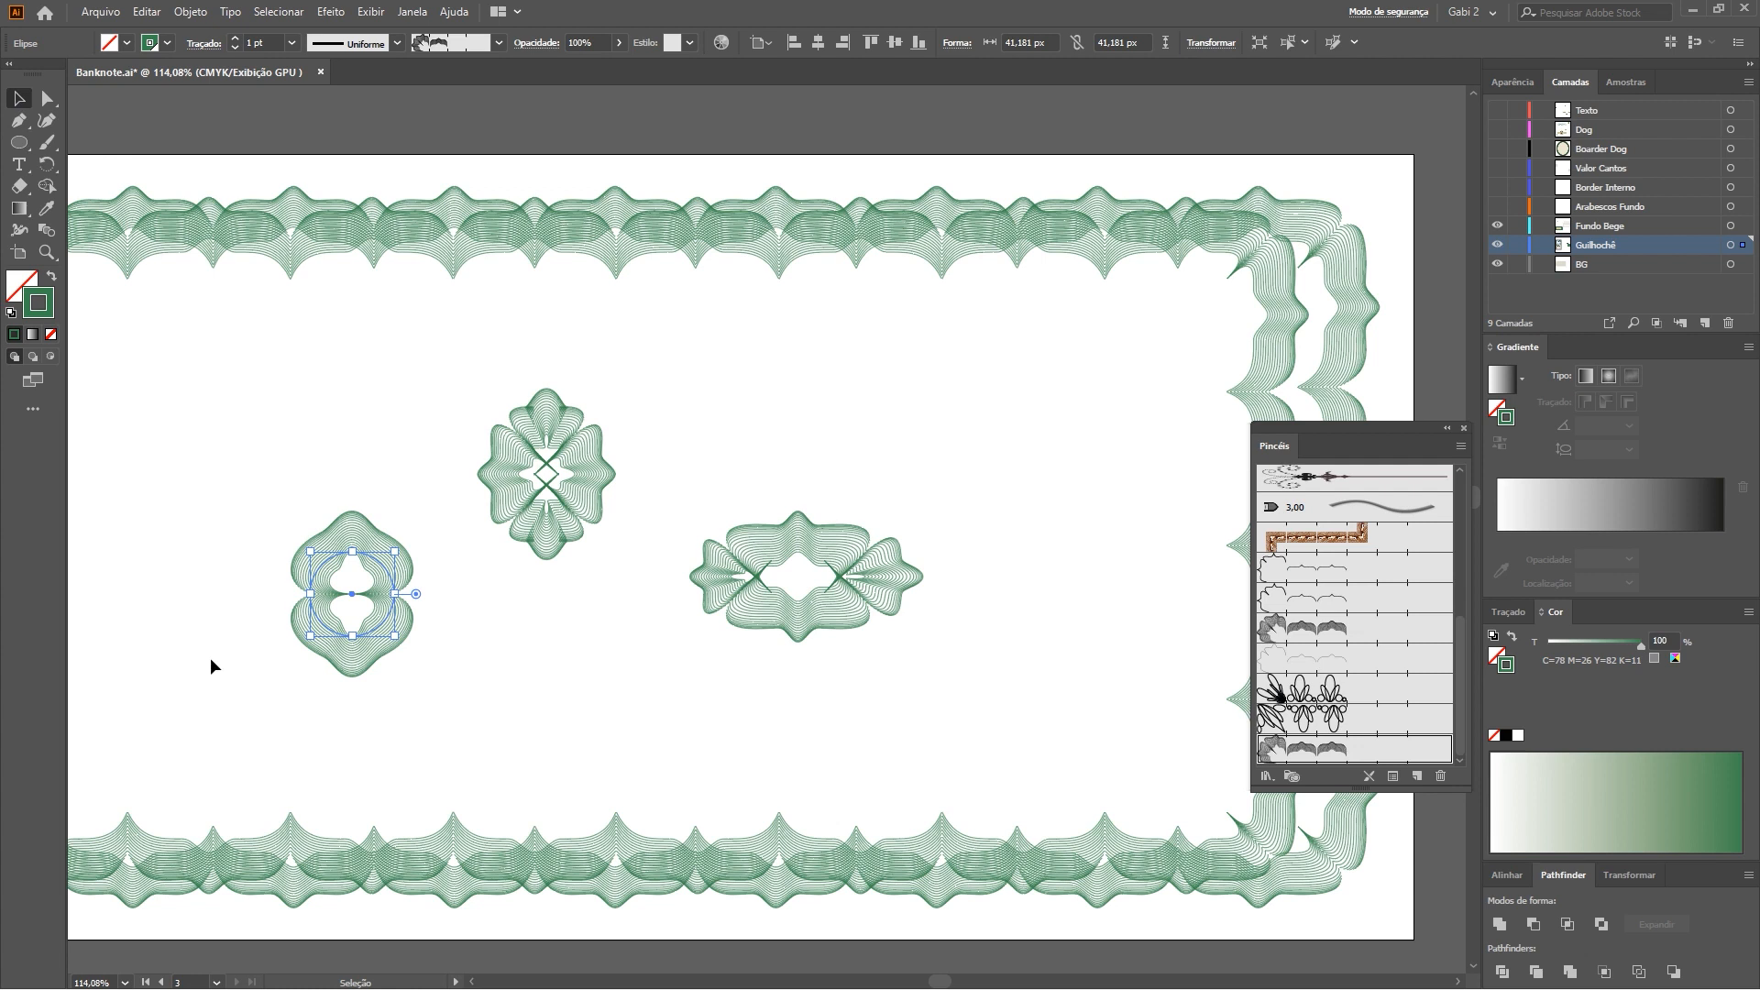
{"action": "key", "text": "e"}
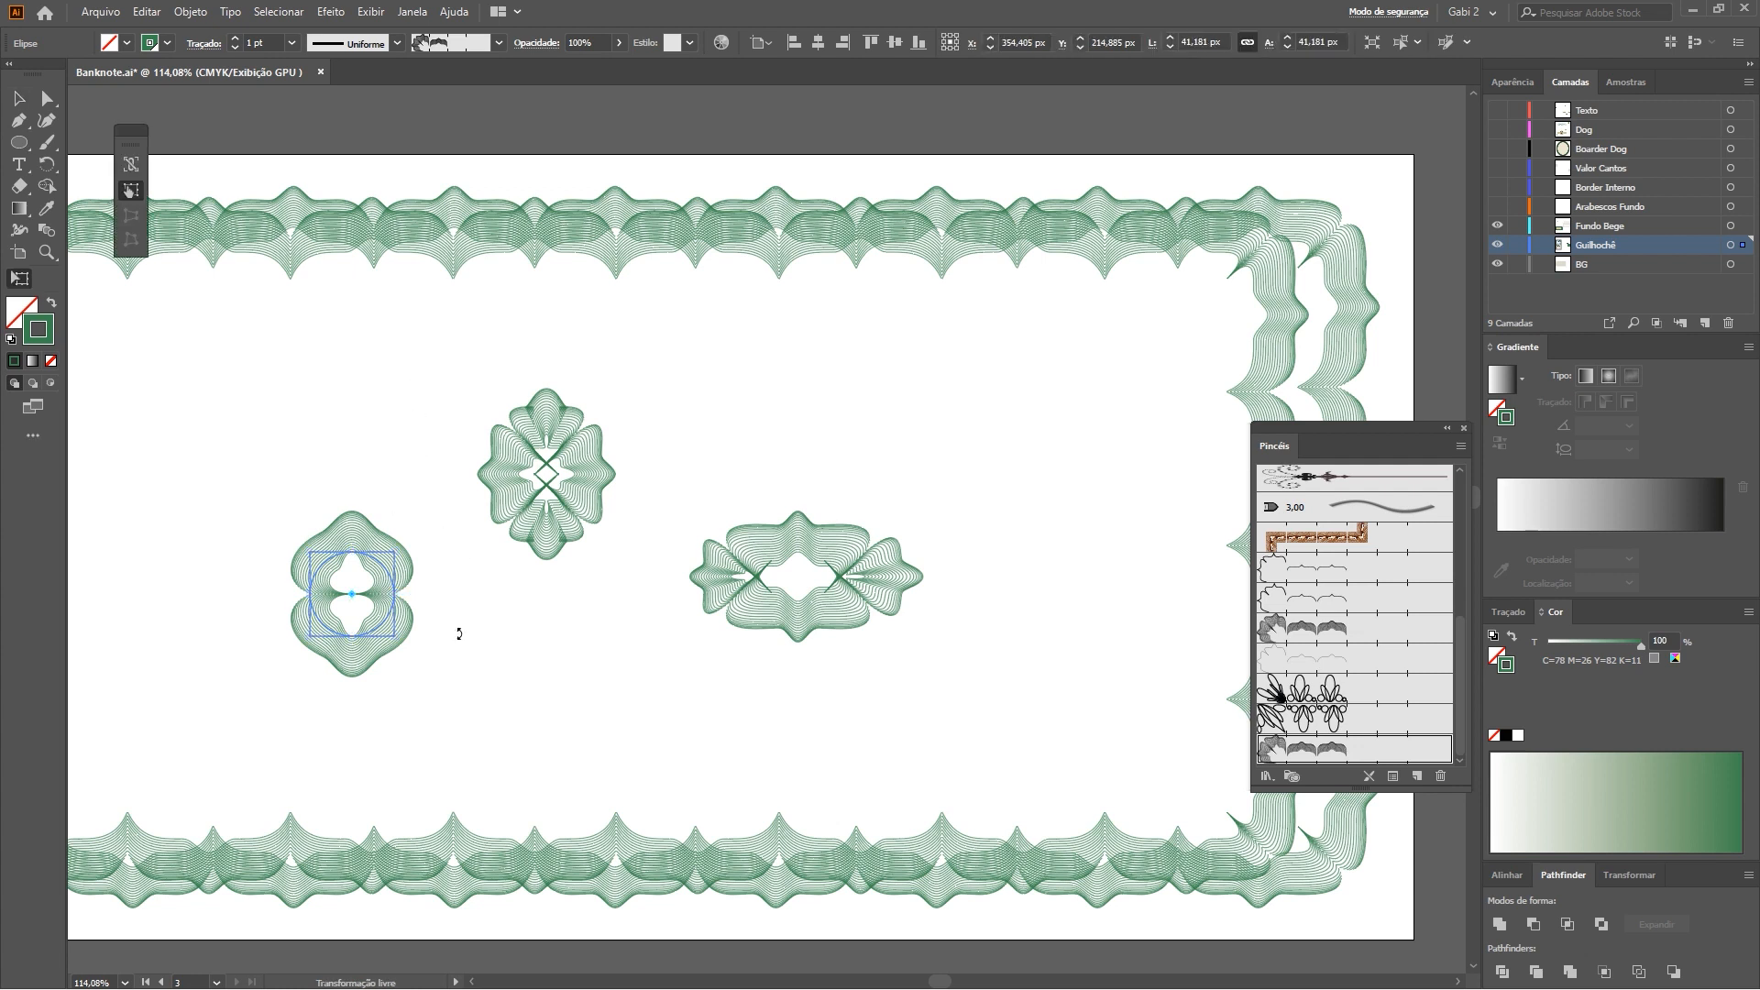
{"action": "left_click_drag", "start_coordinate": [467, 560], "coordinate": [460, 641]}
{"action": "key", "text": "v"}
{"action": "left_click", "coordinate": [408, 190]}
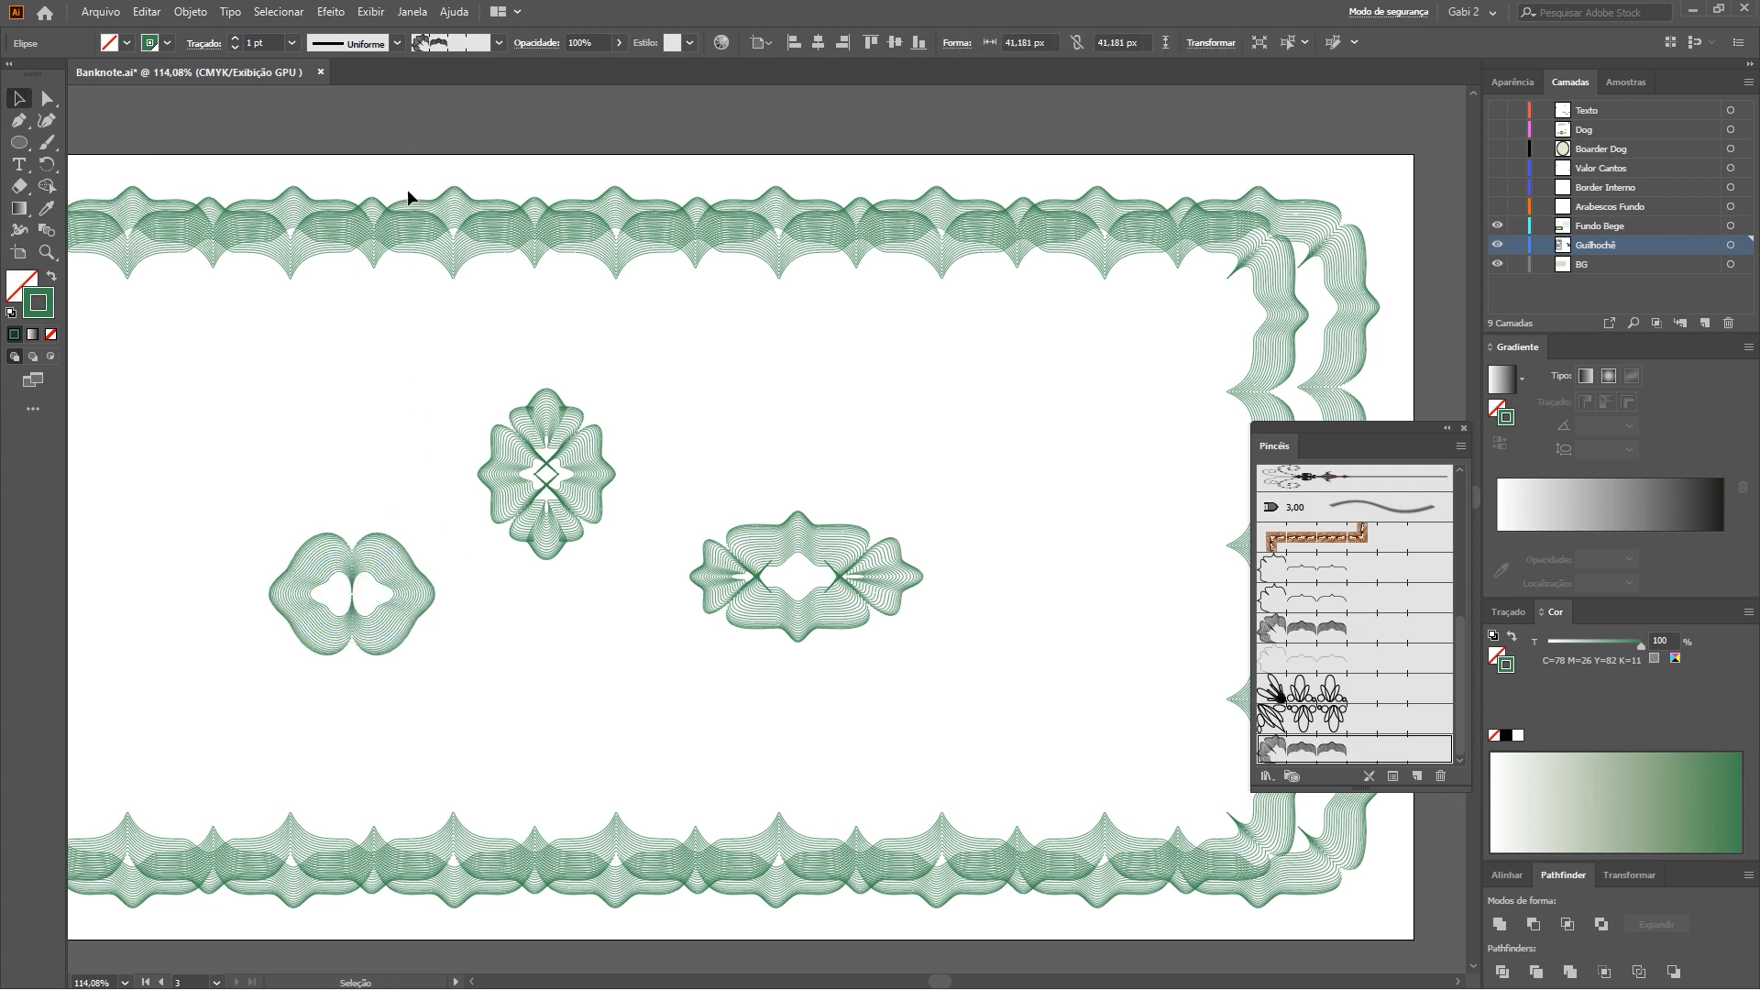
Center a copy of the rotated circle ornament over the upright rectangular one, and delete all the test ornaments
{"action": "left_click", "coordinate": [394, 607]}
{"action": "left_click_drag", "start_coordinate": [356, 597], "coordinate": [546, 471]}
{"action": "left_click", "coordinate": [656, 828]}
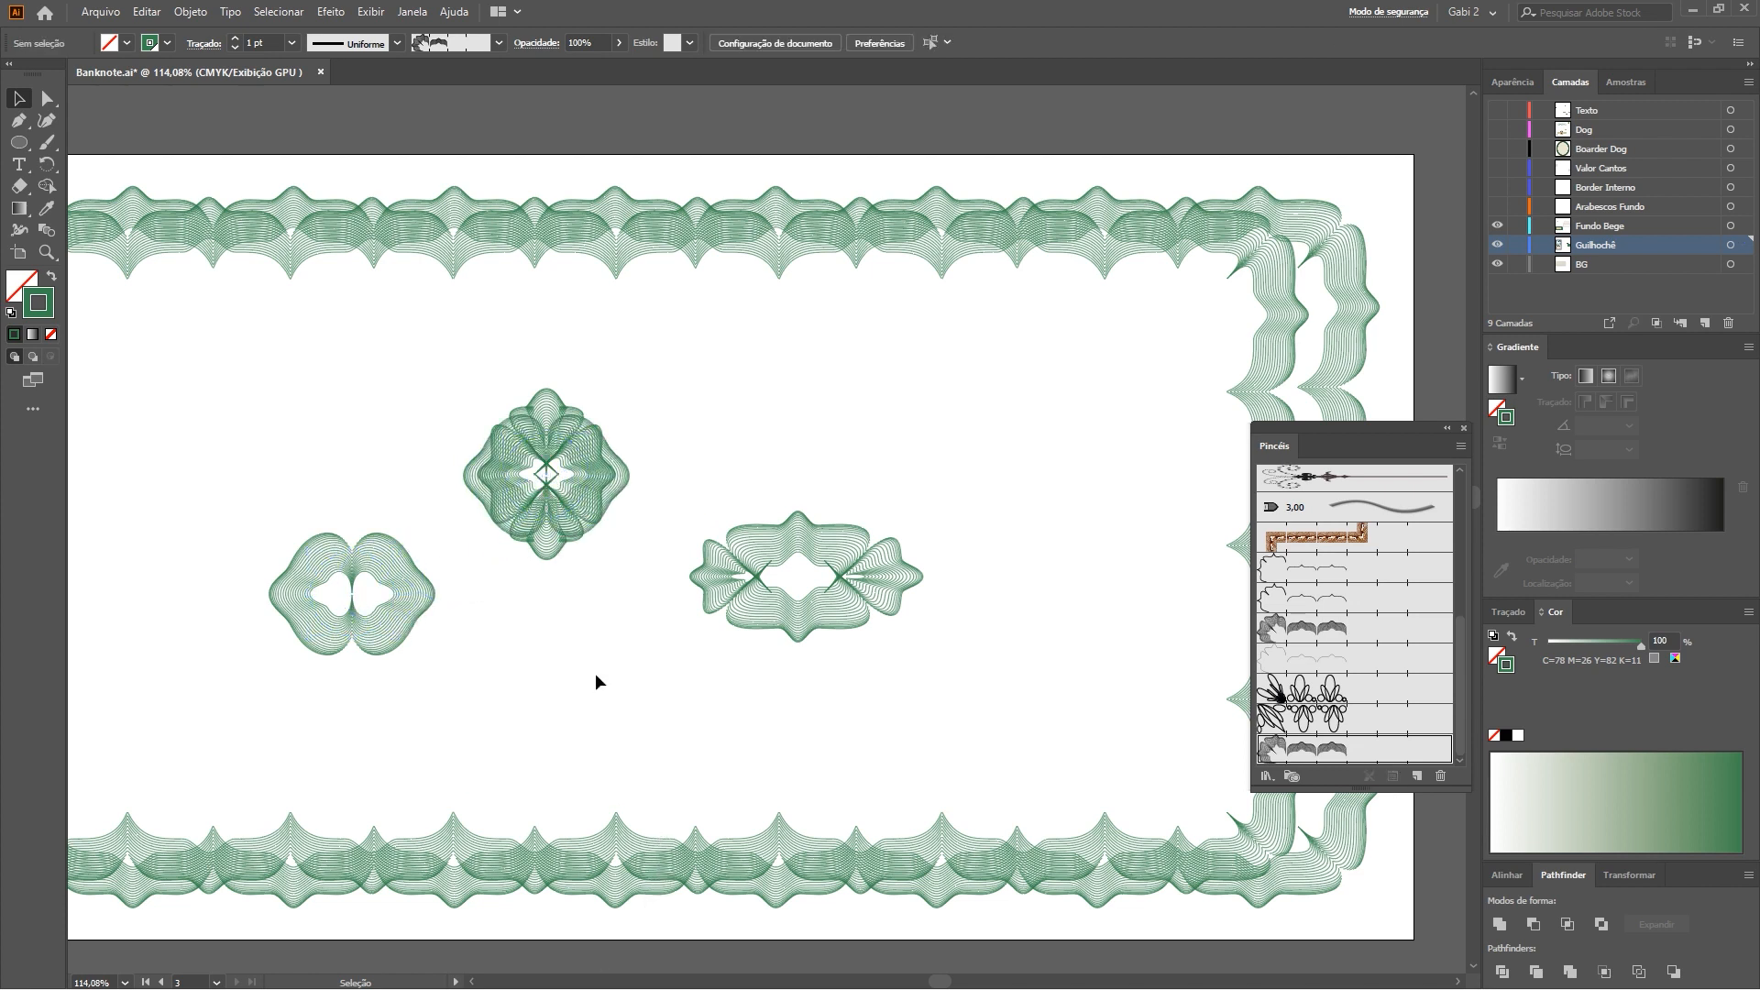
{"action": "left_click_drag", "start_coordinate": [220, 418], "coordinate": [953, 679]}
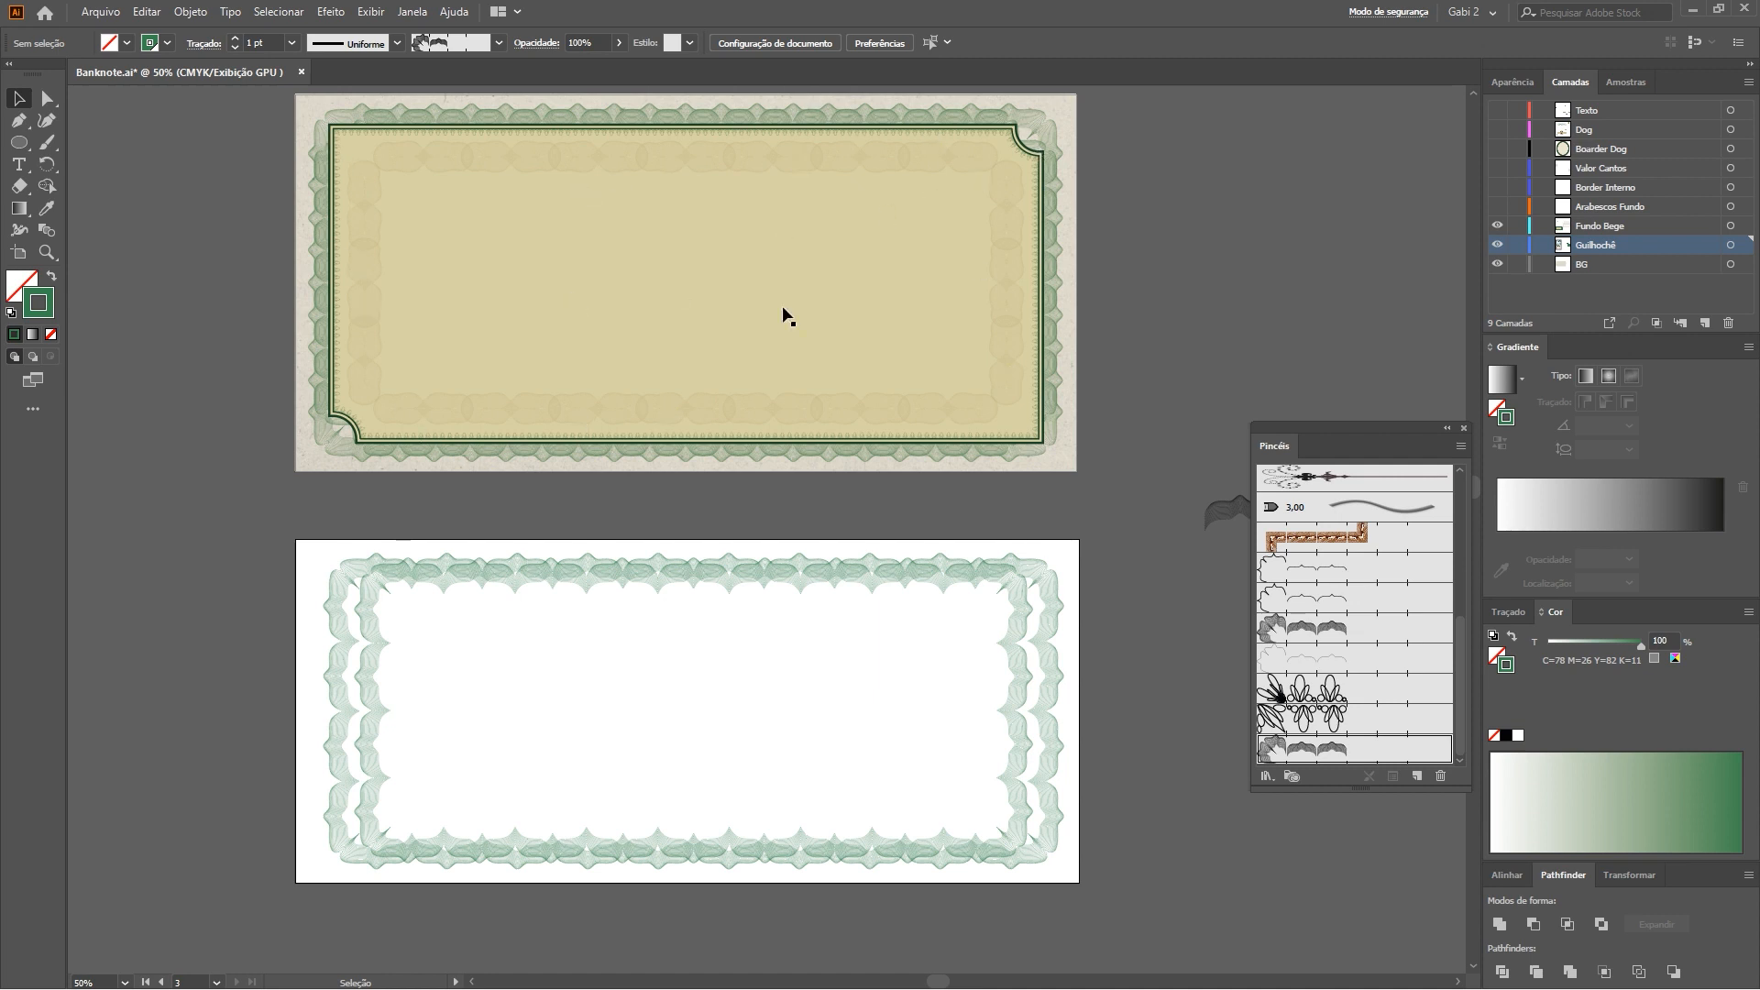
Draw a rectangle about 775 by 308 px over the new border using the reference panel's beige fill and dark green stroke
{"action": "left_click", "coordinate": [712, 268]}
{"action": "left_click", "coordinate": [201, 266]}
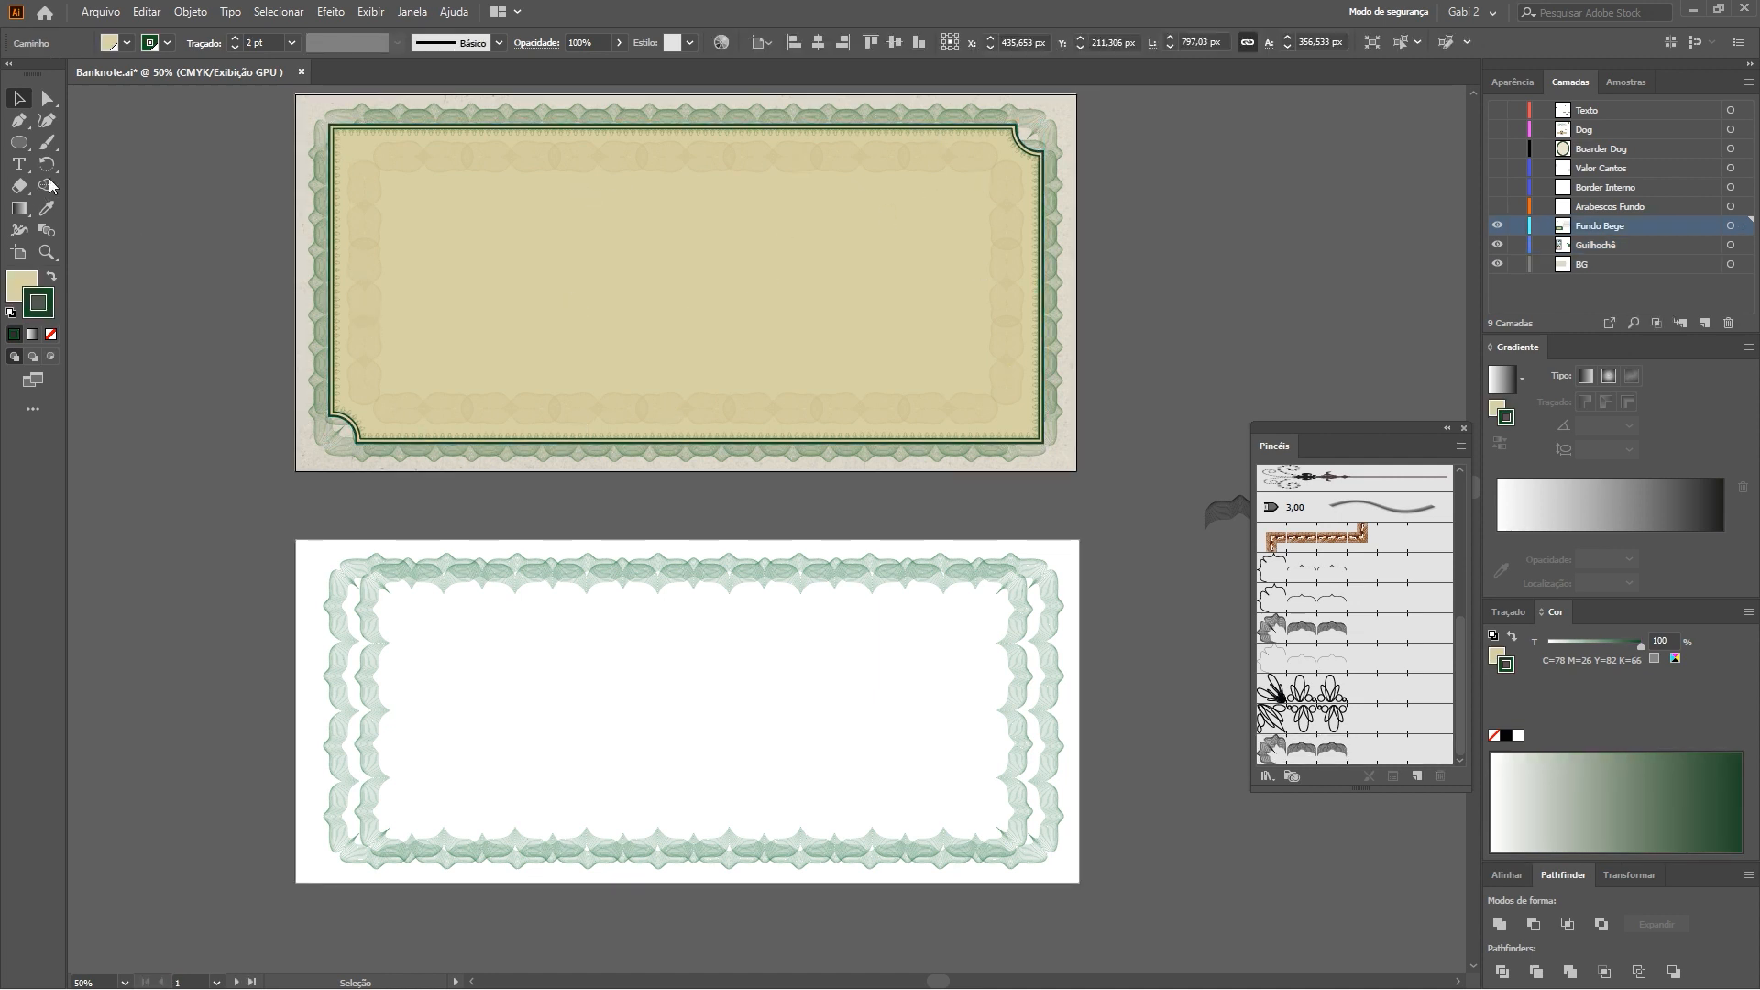
{"action": "left_click_drag", "start_coordinate": [34, 151], "coordinate": [104, 142]}
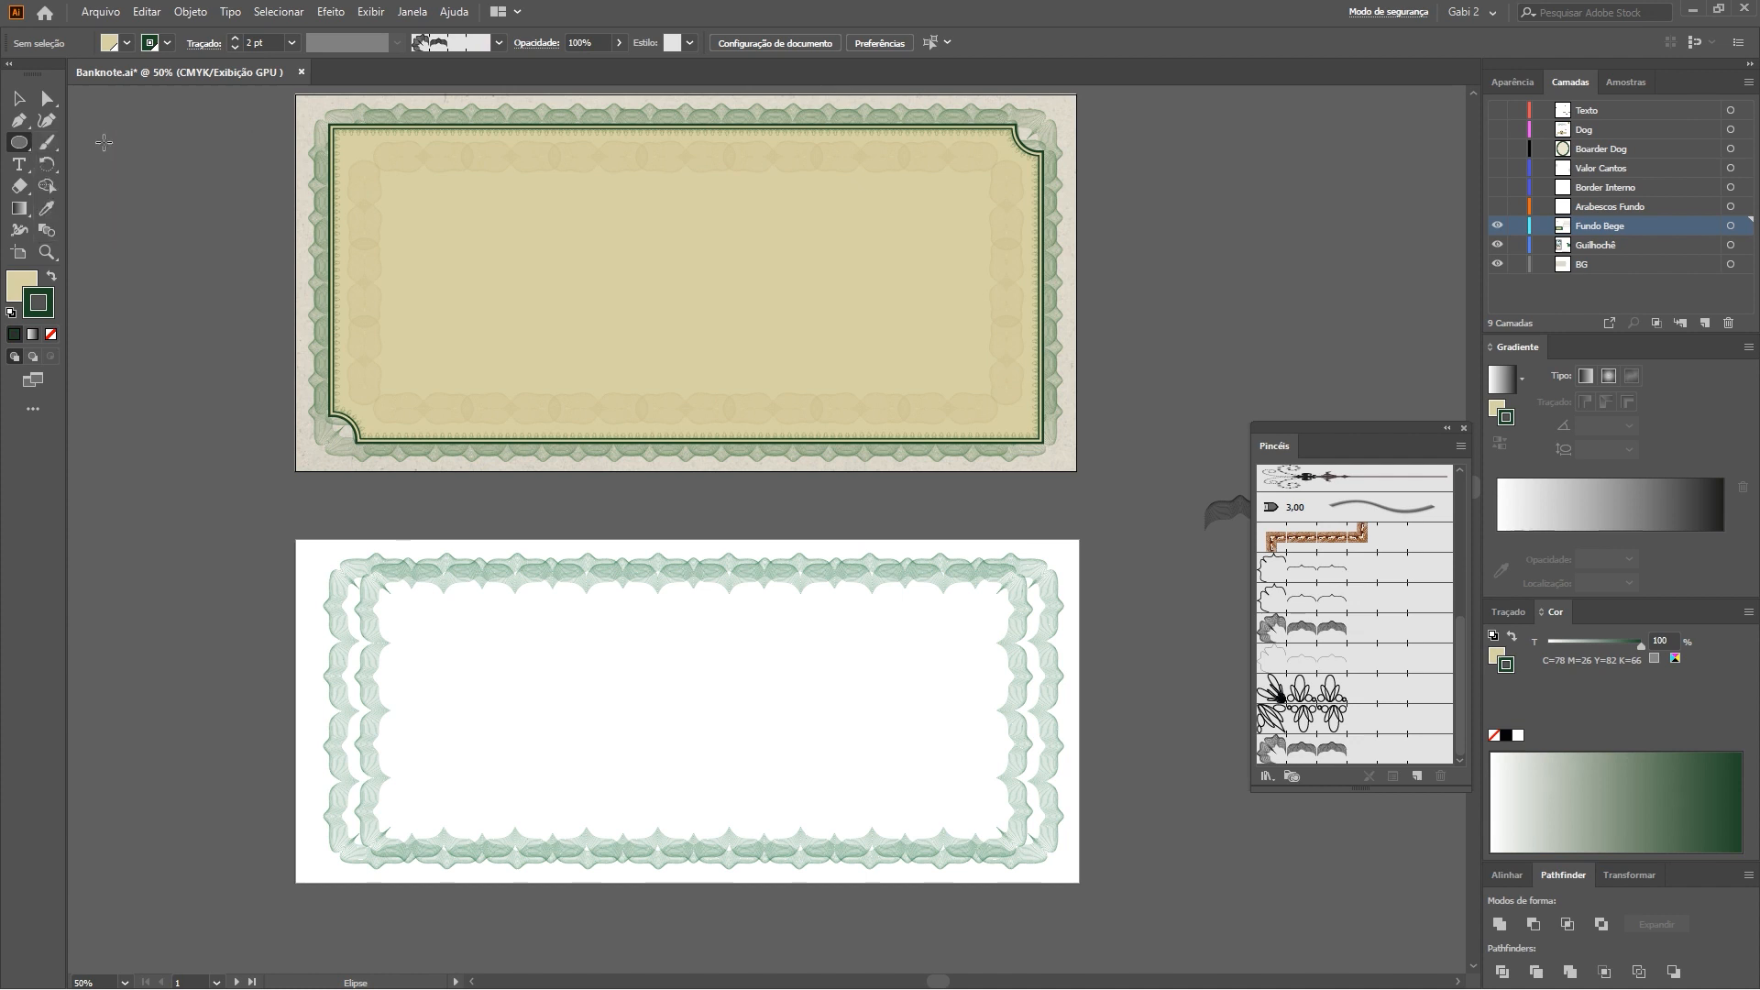
{"action": "left_click_drag", "start_coordinate": [345, 575], "coordinate": [1041, 850]}
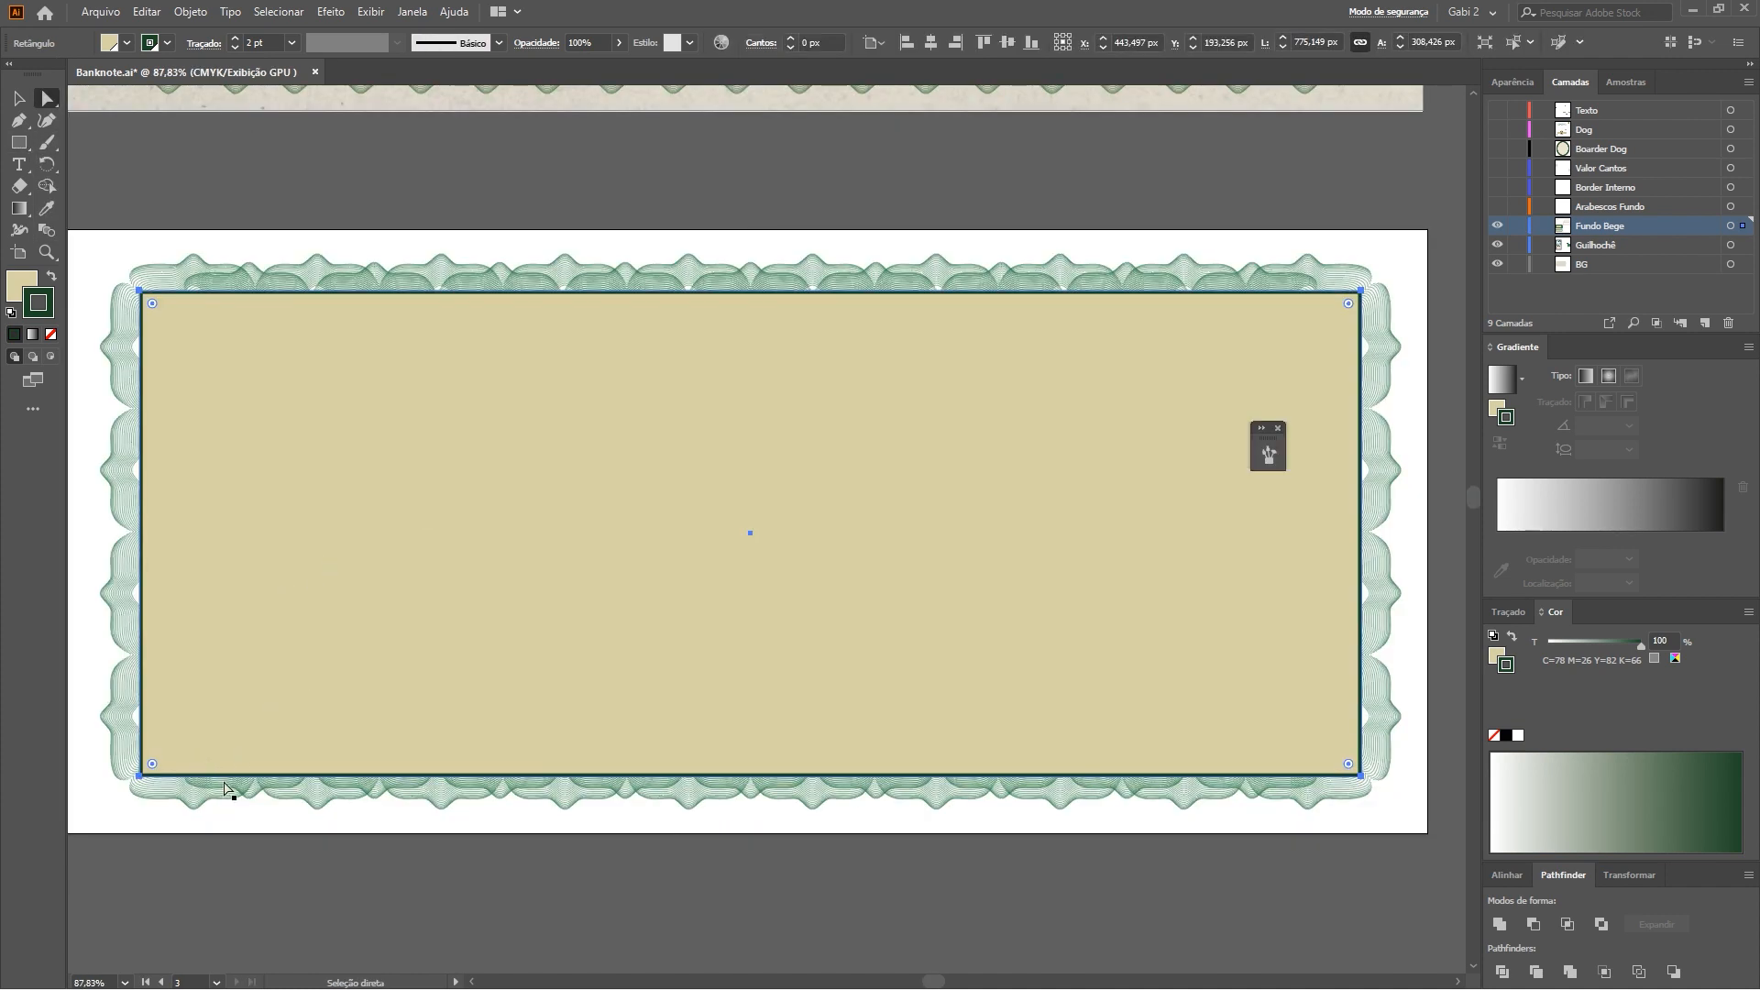
Draw a circle about 92 px across centered on the beige rectangle's lower-left corner, and delete it
{"action": "key", "text": "ctrl+minus"}
{"action": "scroll", "coordinate": [240, 344], "scroll_direction": "up", "scroll_amount": 5}
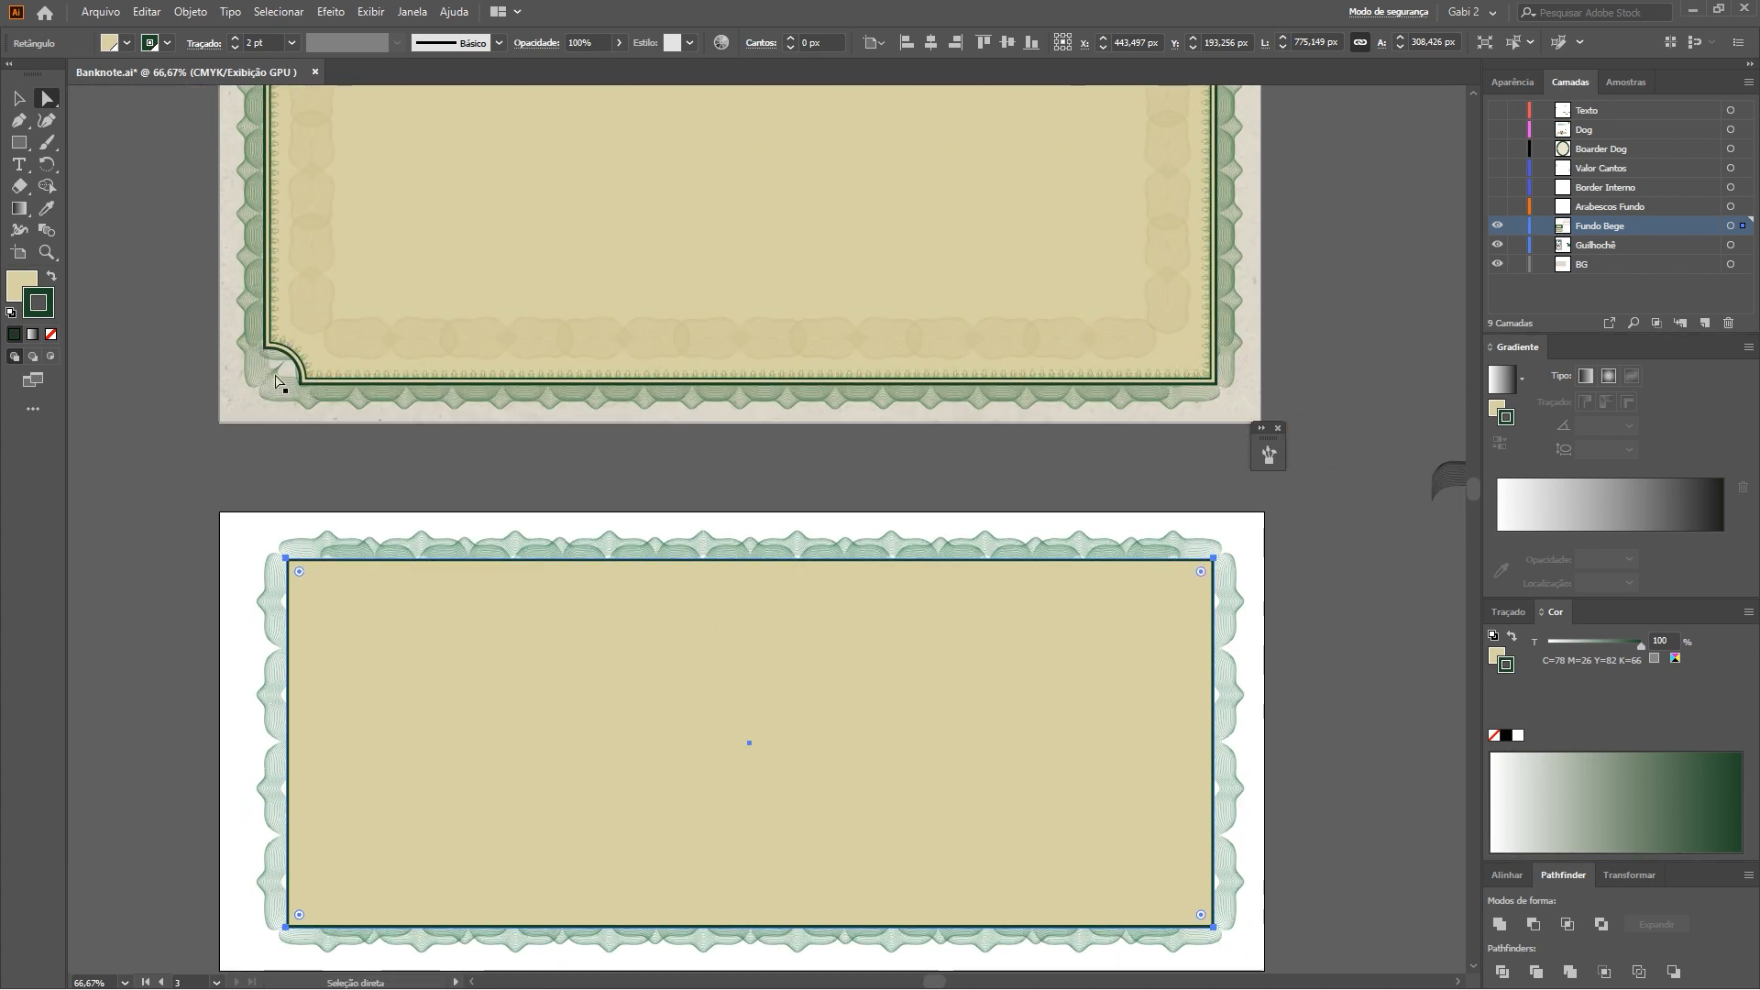
{"action": "key", "text": "space"}
{"action": "left_click_drag", "start_coordinate": [989, 229], "coordinate": [940, 409]}
{"action": "key", "text": "space"}
{"action": "left_click_drag", "start_coordinate": [860, 643], "coordinate": [837, 275]}
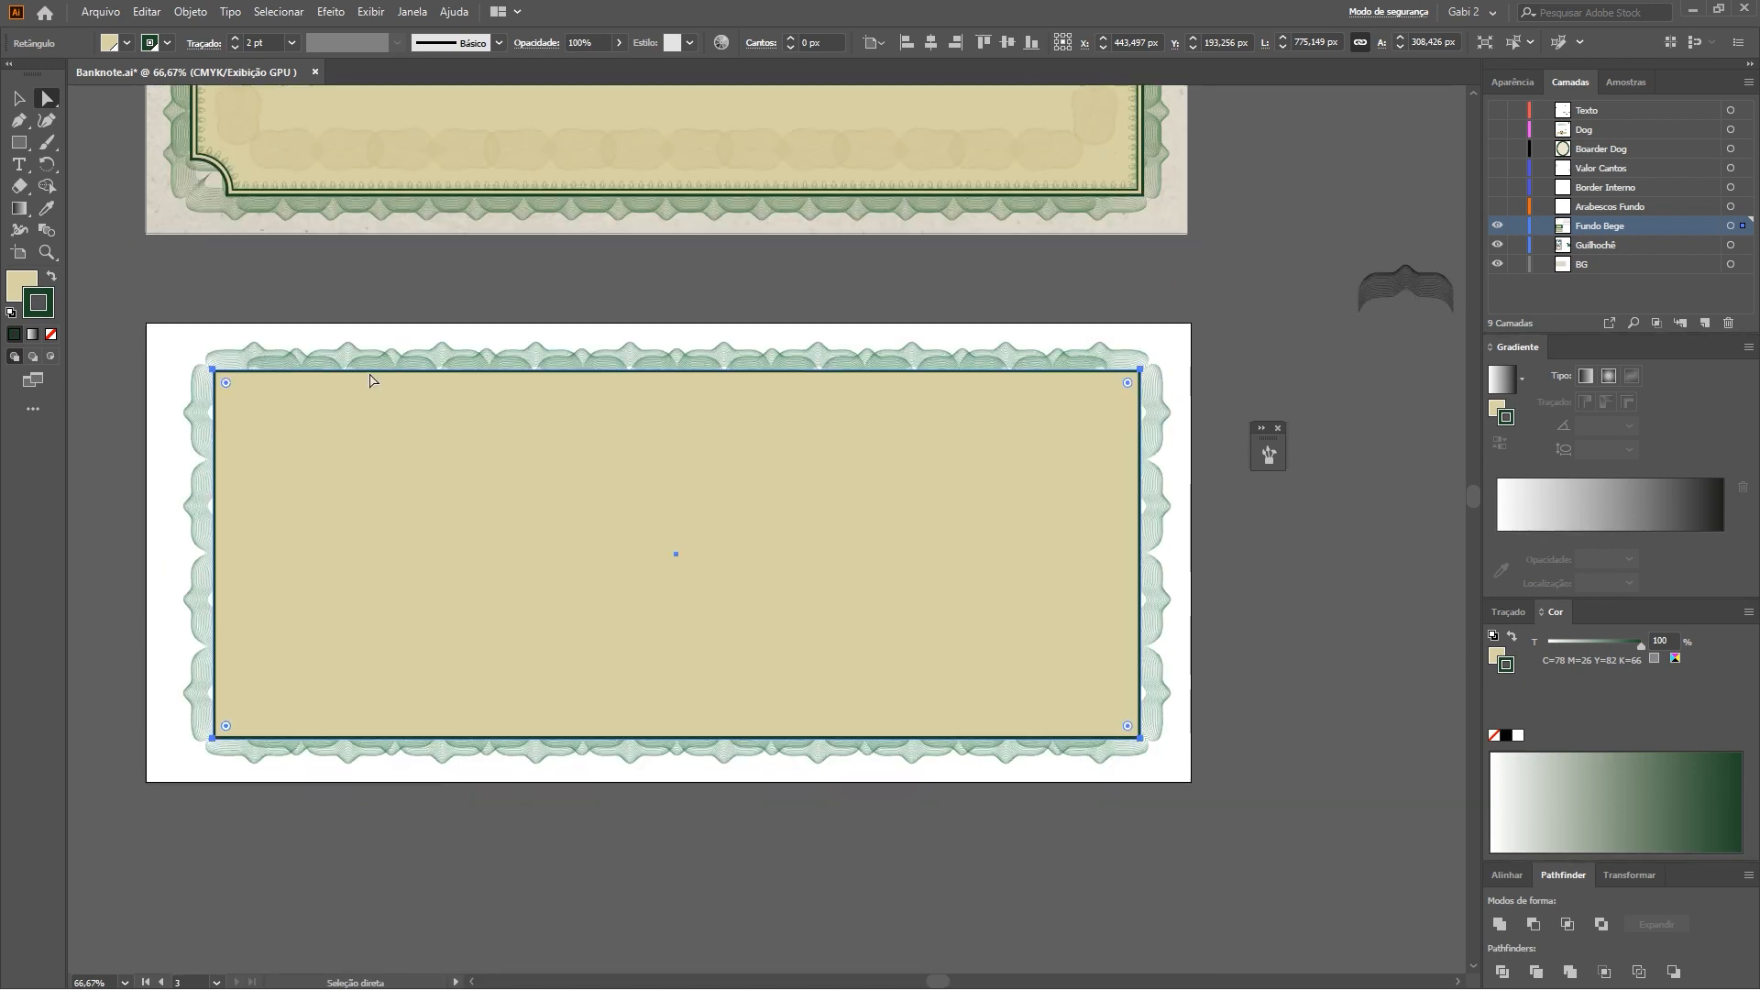
{"action": "key", "text": "l"}
{"action": "mouse_move", "coordinate": [196, 745]}
{"action": "left_mouse_down"}
{"action": "mouse_move", "coordinate": [245, 733]}
{"action": "mouse_move", "coordinate": [198, 741]}
{"action": "mouse_move", "coordinate": [212, 744]}
{"action": "left_mouse_up"}
{"action": "key", "text": "v"}
{"action": "left_click", "coordinate": [654, 699], "text": "shift"}
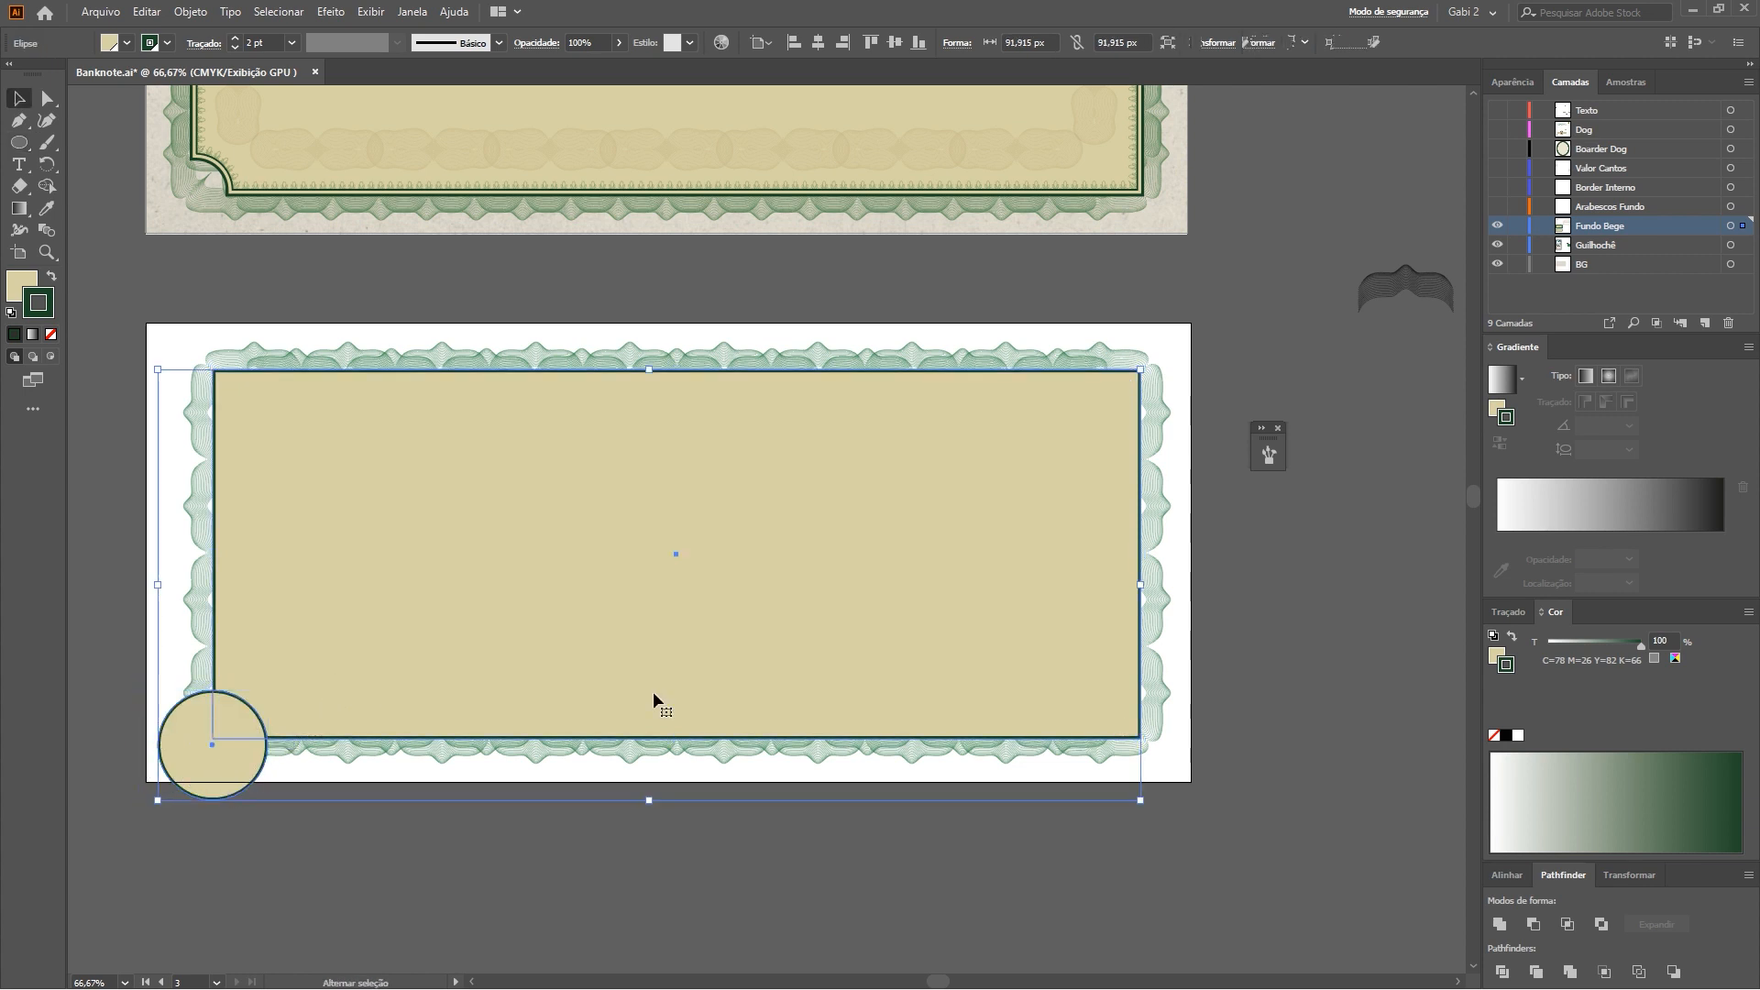
{"action": "left_click", "coordinate": [212, 777]}
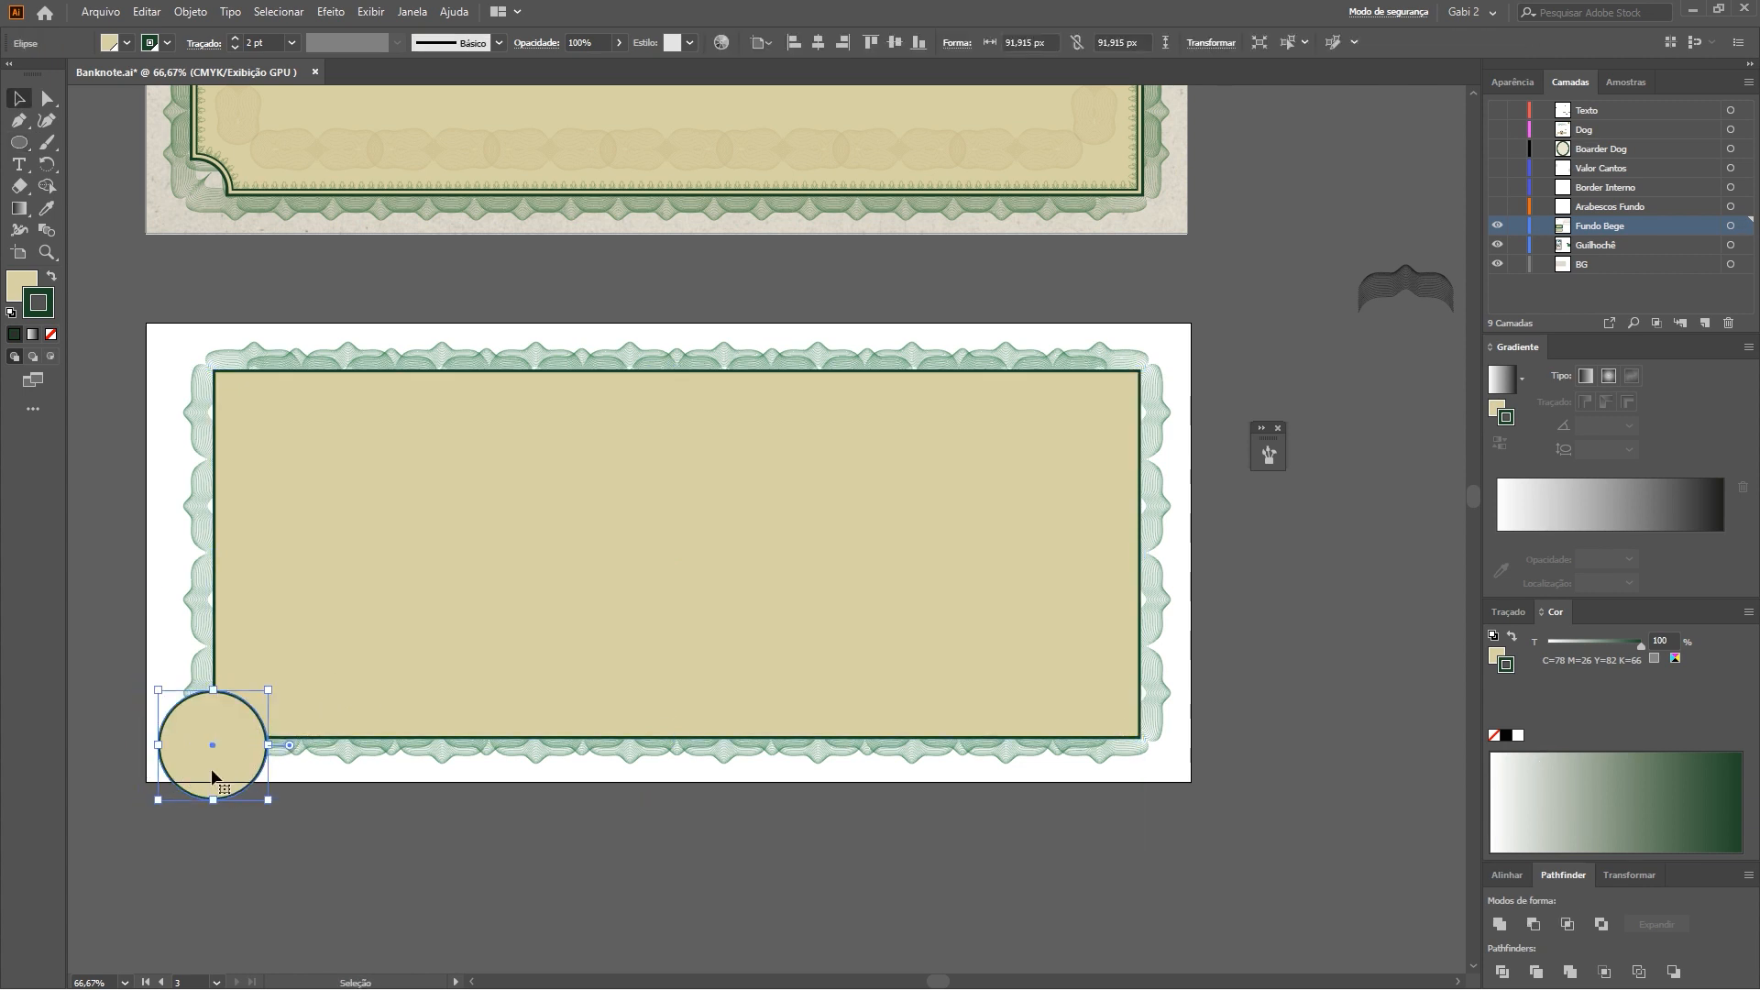
{"action": "key", "text": "Delete"}
Select the beige rectangle with direct selection and check the visibility option for its corner widgets
{"action": "key", "text": "a"}
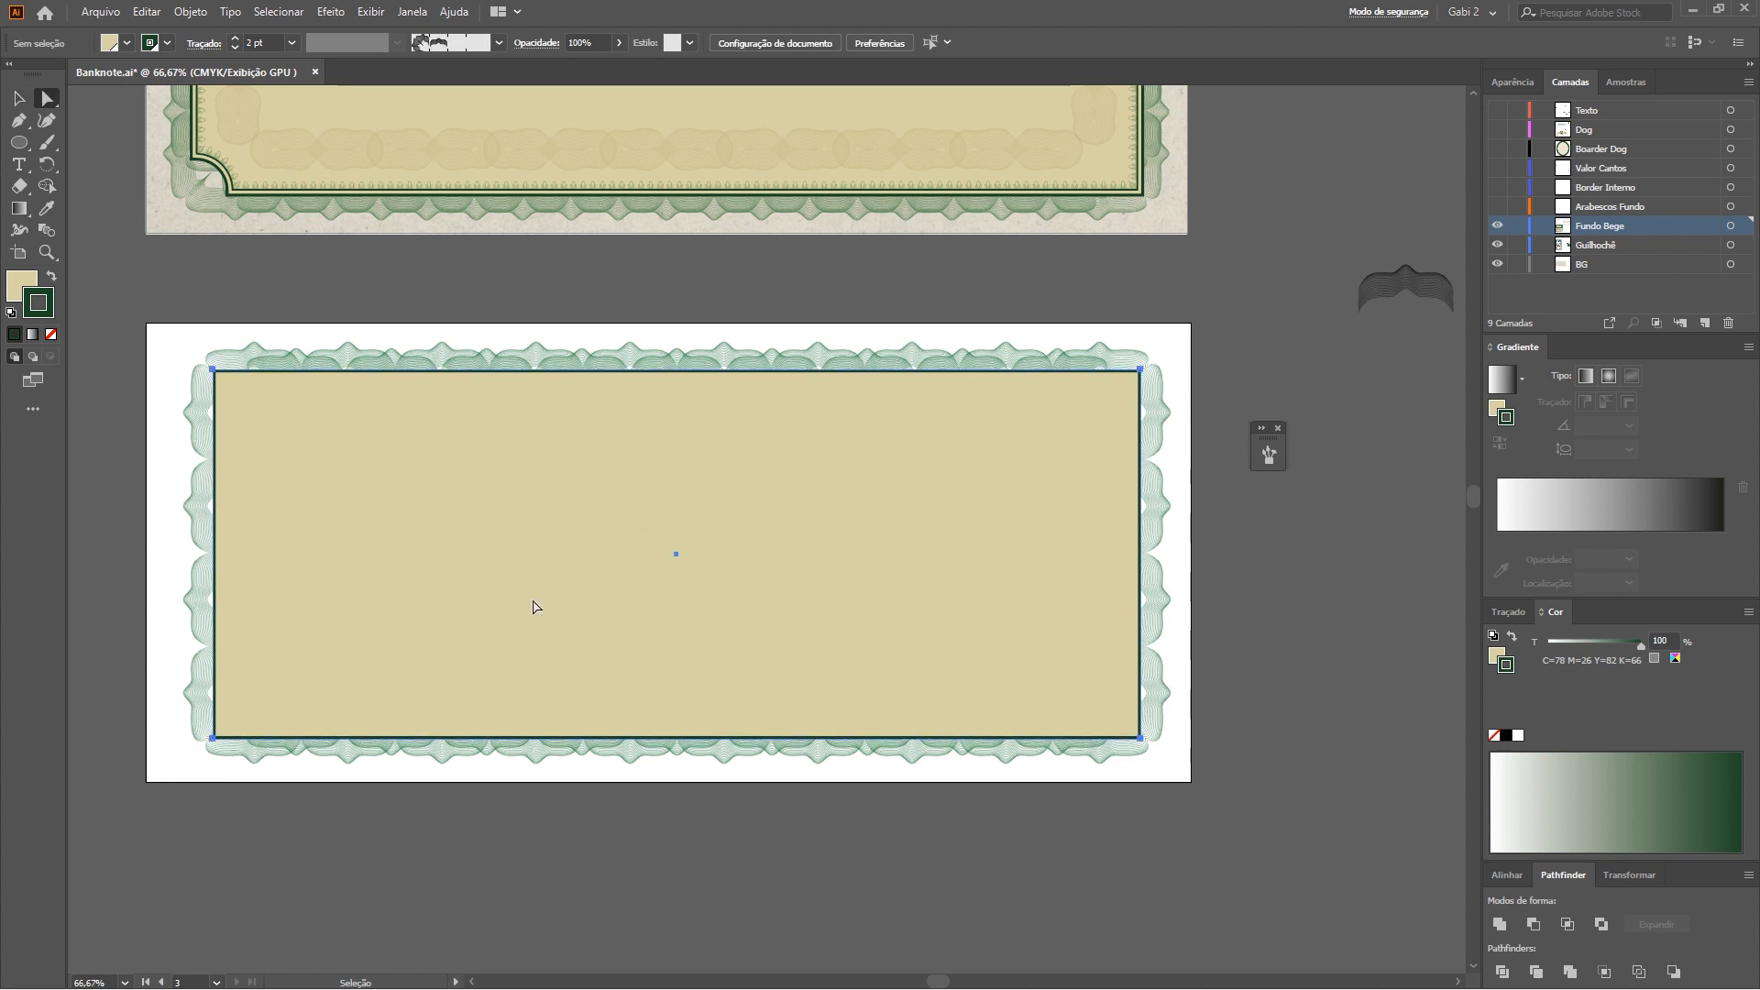
{"action": "left_click", "coordinate": [485, 592]}
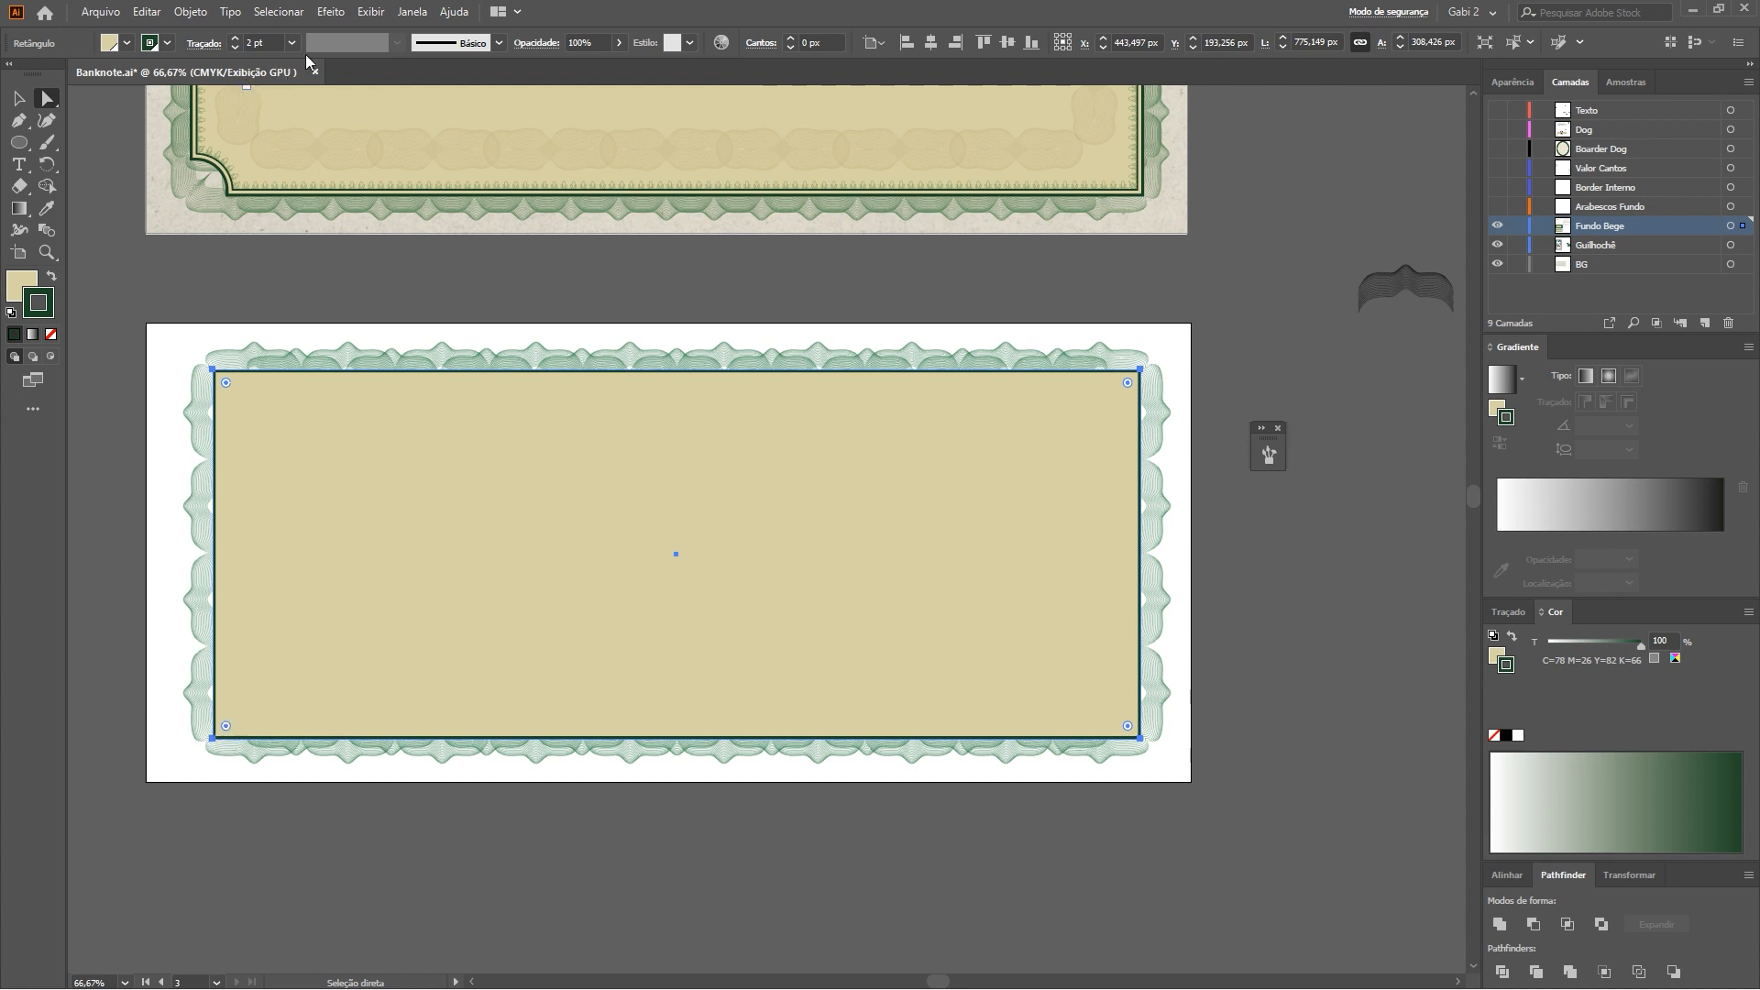
{"action": "left_click", "coordinate": [370, 12]}
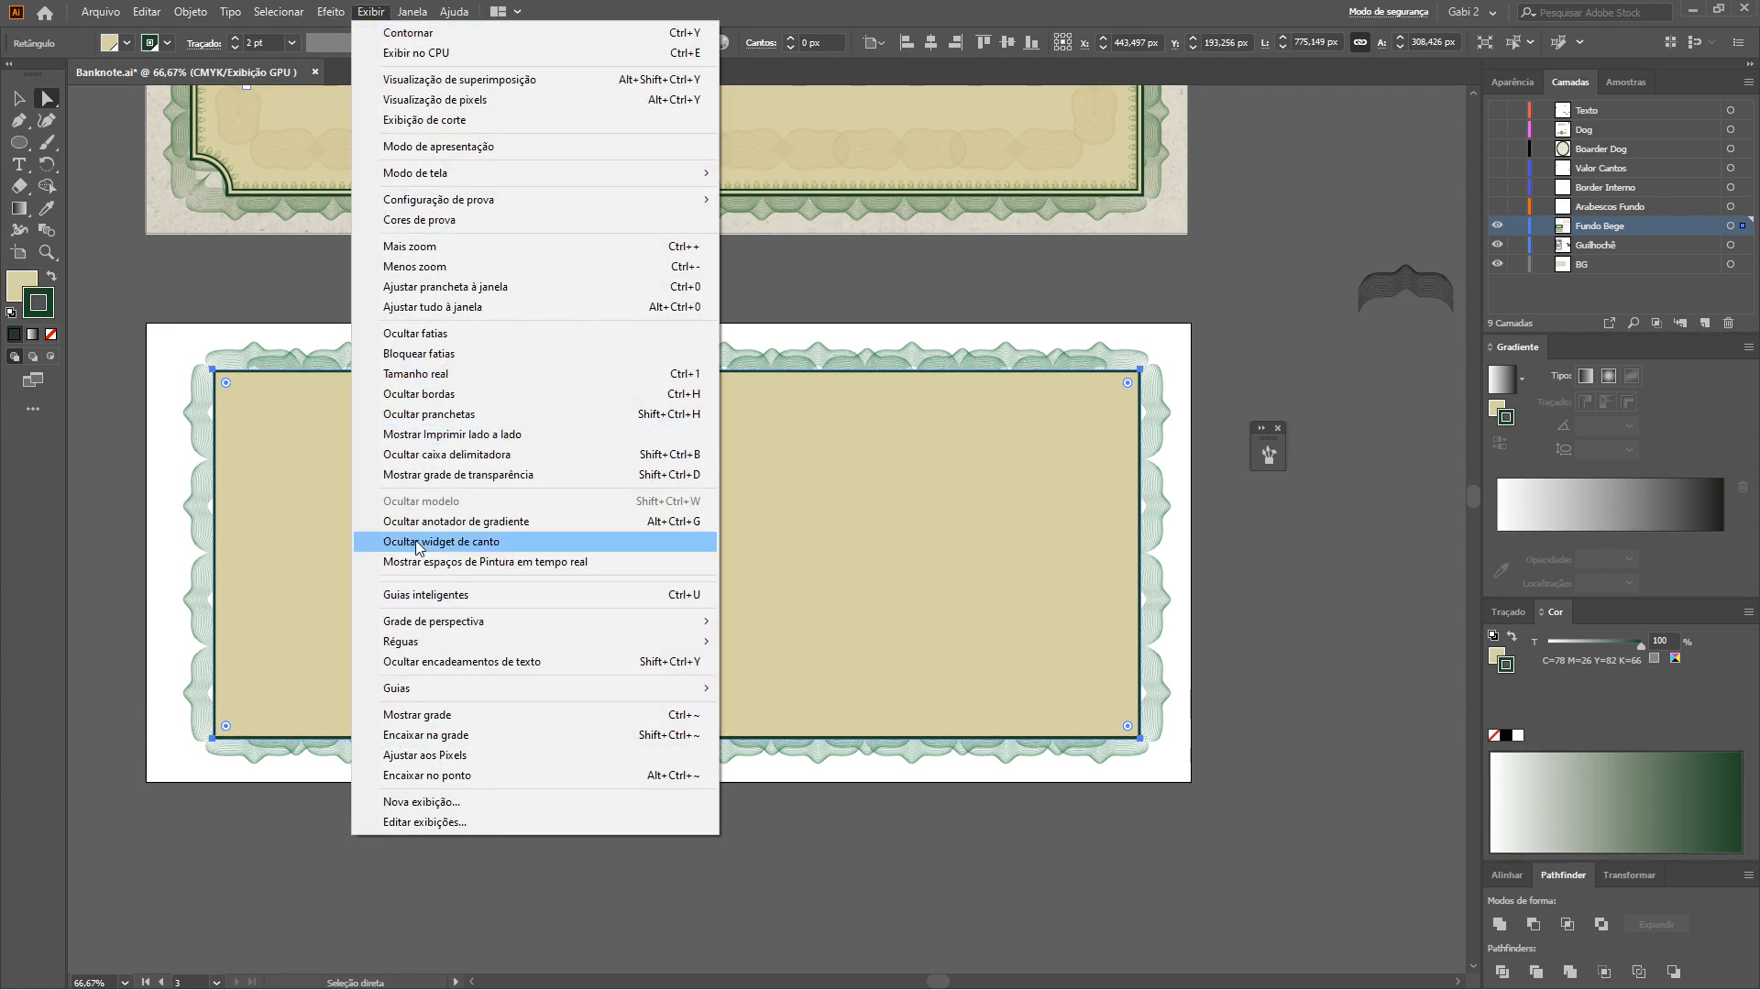
{"action": "left_click", "coordinate": [856, 19]}
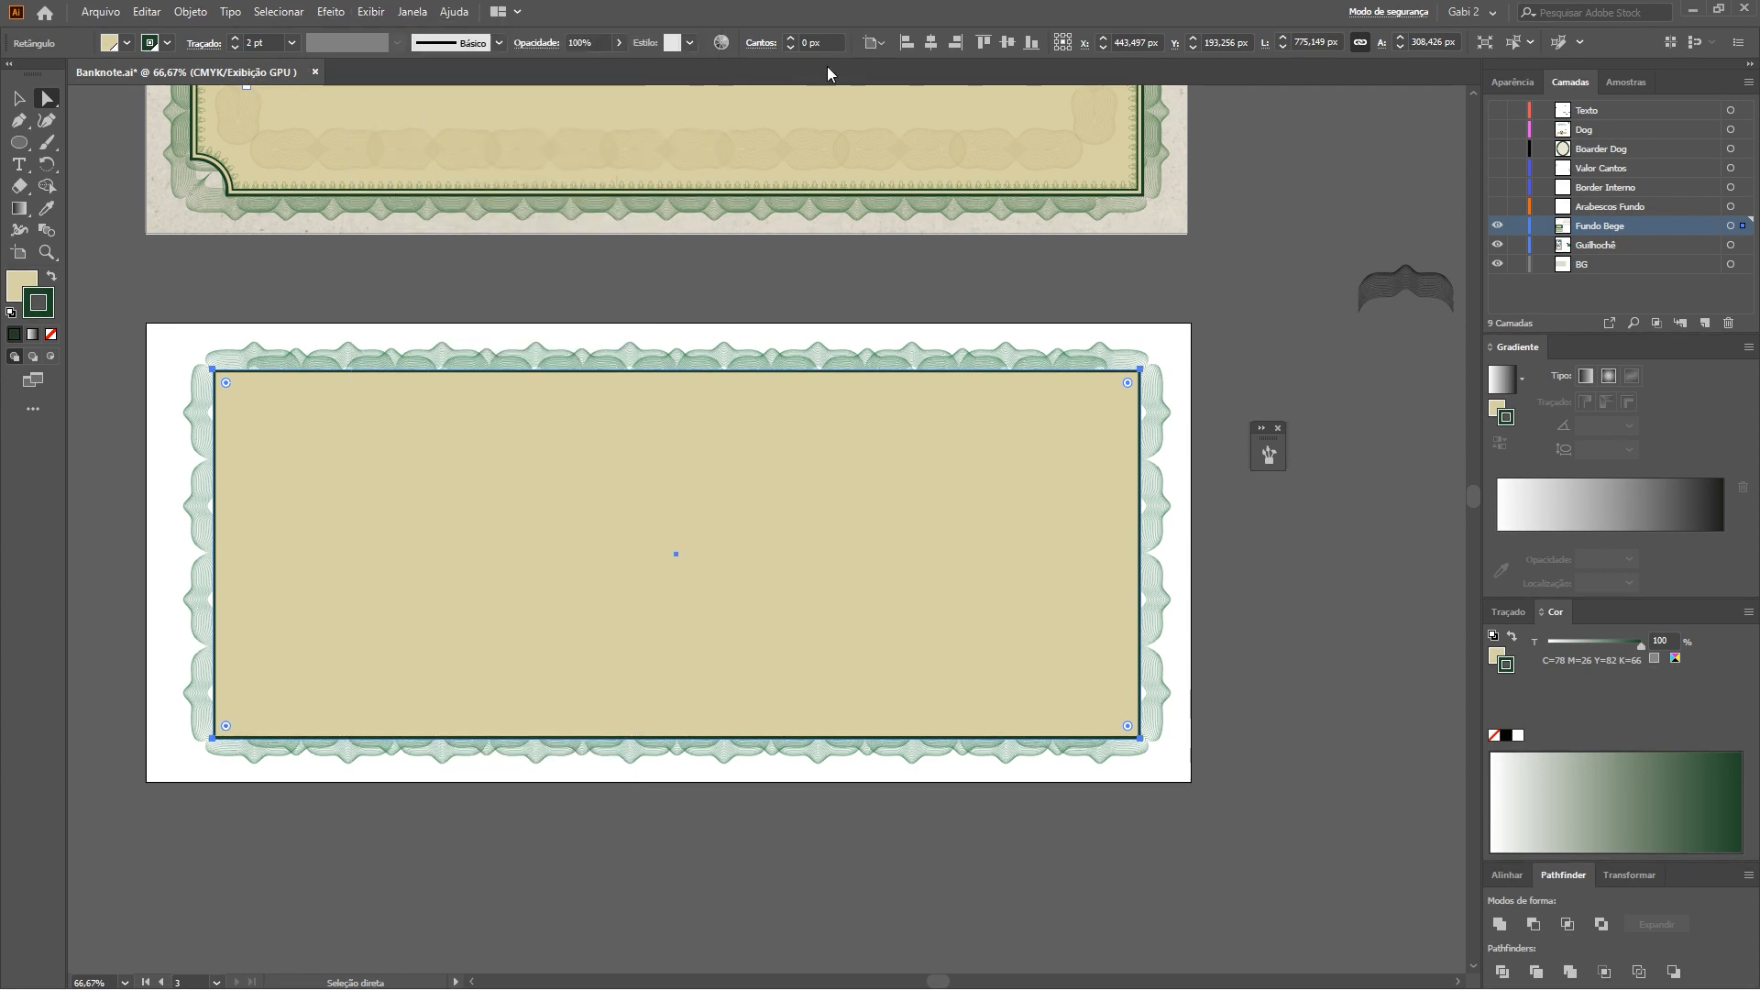
{"action": "right_click", "coordinate": [226, 729]}
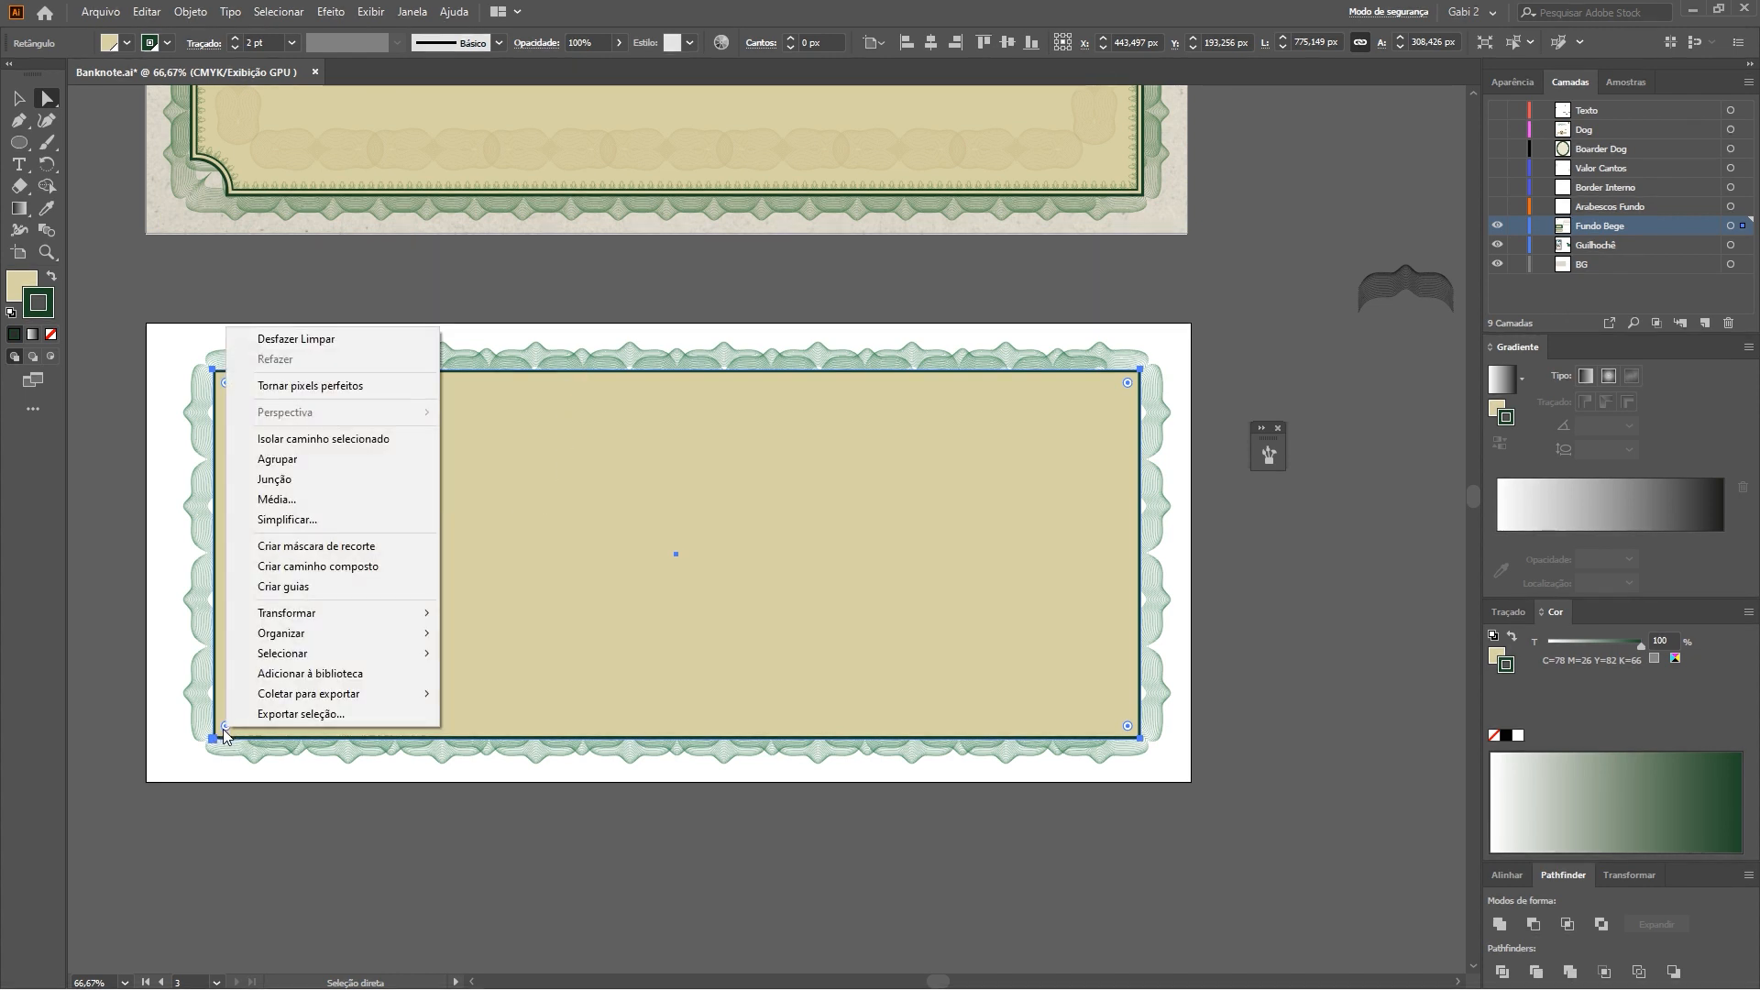
{"action": "left_click", "coordinate": [220, 748]}
Give the beige rectangle's lower-left corner an inverted round shape with a 32 px radius
{"action": "double_click", "coordinate": [227, 727]}
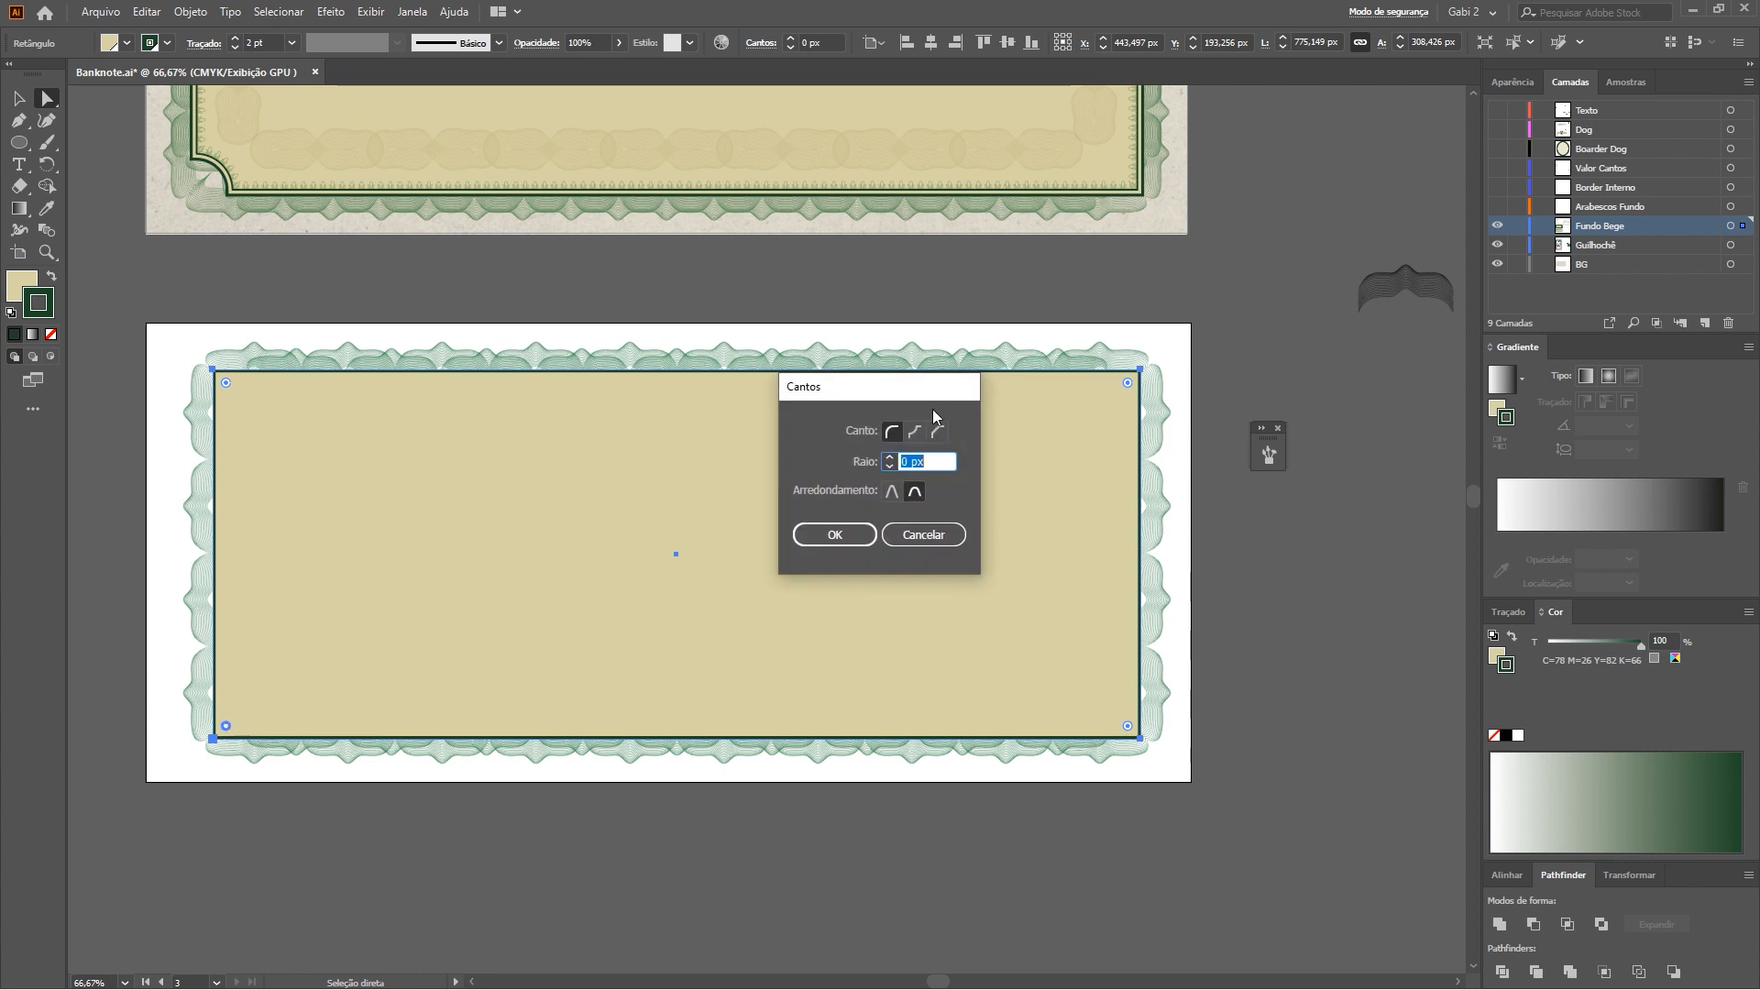
{"action": "left_click_drag", "start_coordinate": [855, 402], "coordinate": [455, 550]}
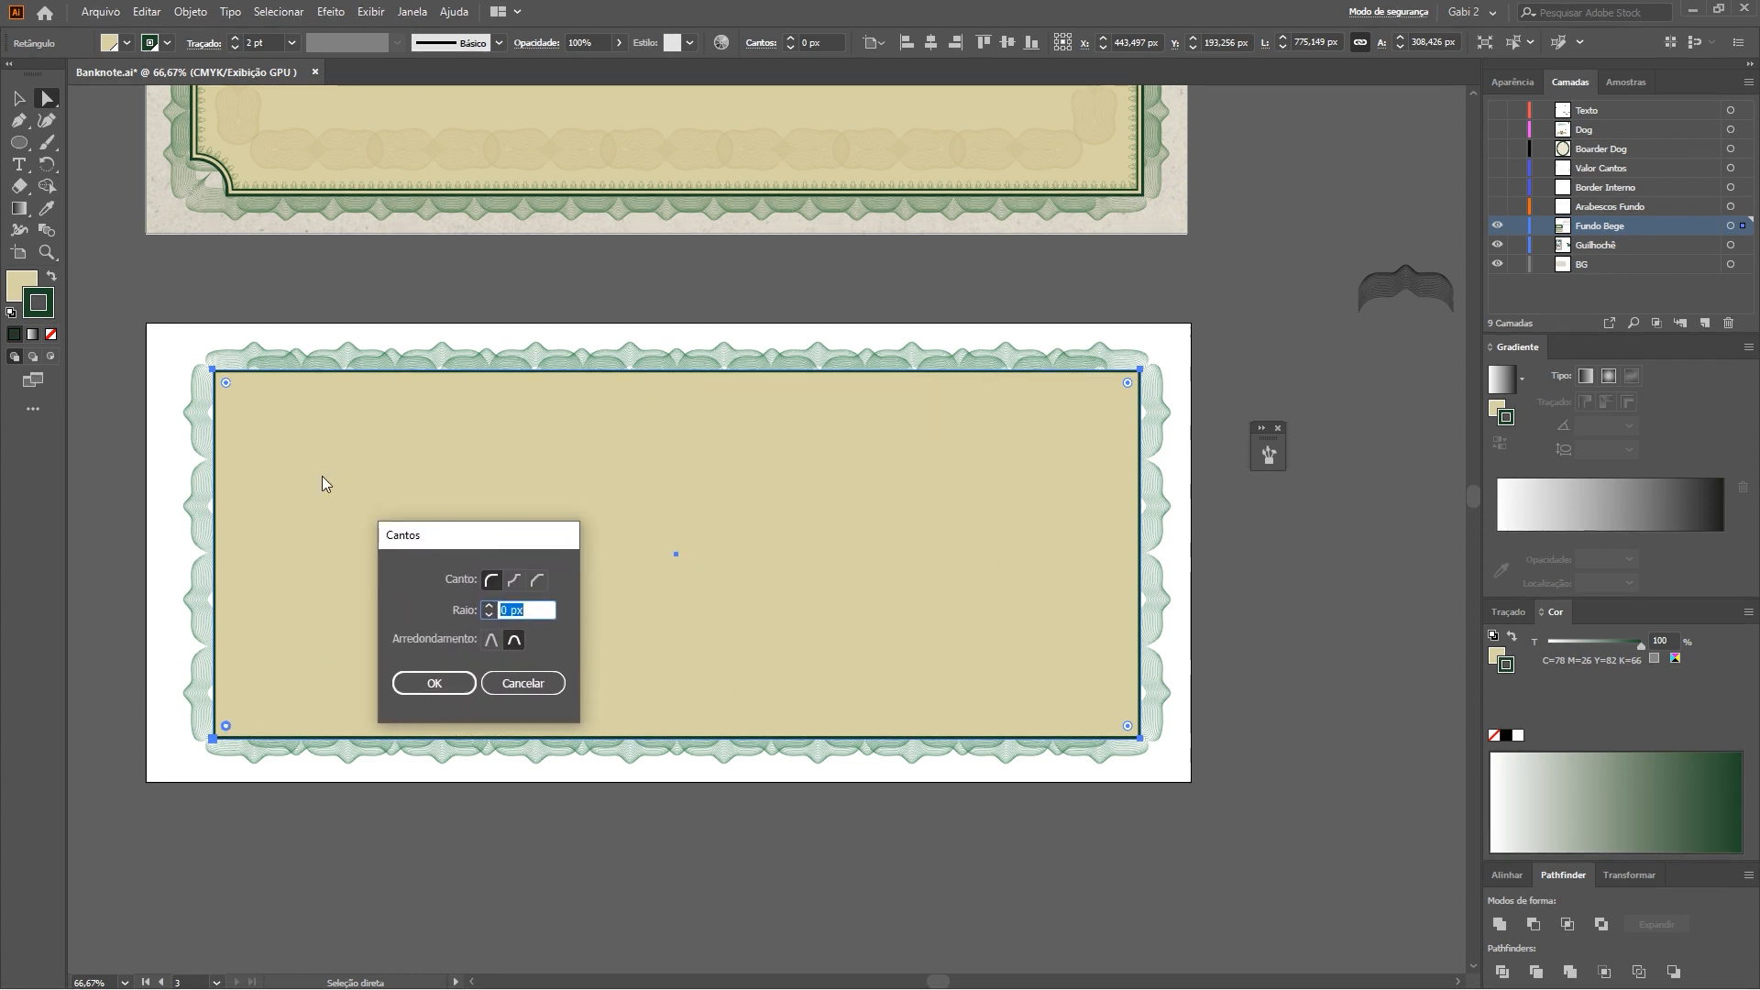
{"action": "left_click", "coordinate": [515, 580]}
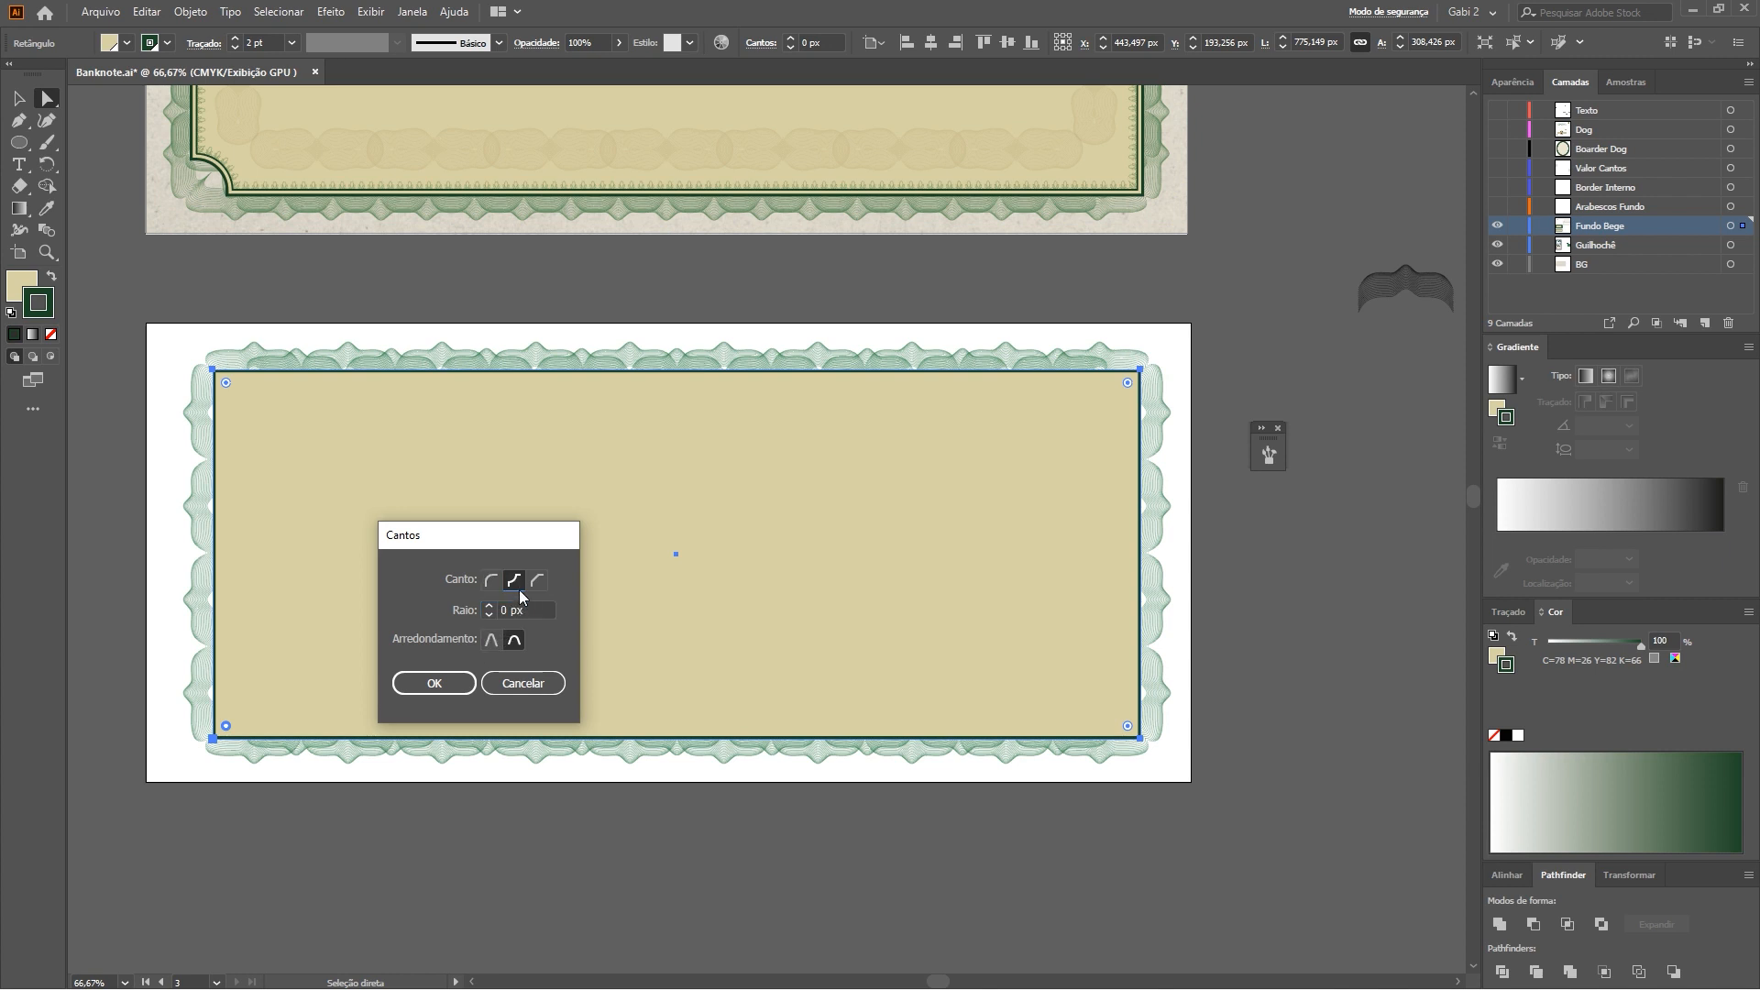
{"action": "left_click", "coordinate": [489, 610]}
{"action": "key", "text": "Up"}
{"action": "key", "text": "Up"}
{"action": "key", "text": "Up"}
{"action": "key", "text": "Up"}
{"action": "key", "text": "Up"}
{"action": "key", "text": "Up"}
{"action": "key", "text": "Up"}
{"action": "key", "text": "Up"}
{"action": "key", "text": "Up"}
{"action": "key", "text": "Up"}
{"action": "key", "text": "Up"}
{"action": "key", "text": "Up"}
{"action": "key", "text": "Up"}
{"action": "key", "text": "Up"}
{"action": "key", "text": "Up"}
{"action": "key", "text": "Up"}
{"action": "key", "text": "Up"}
{"action": "key", "text": "Up"}
{"action": "key", "text": "Up"}
{"action": "key", "text": "Up"}
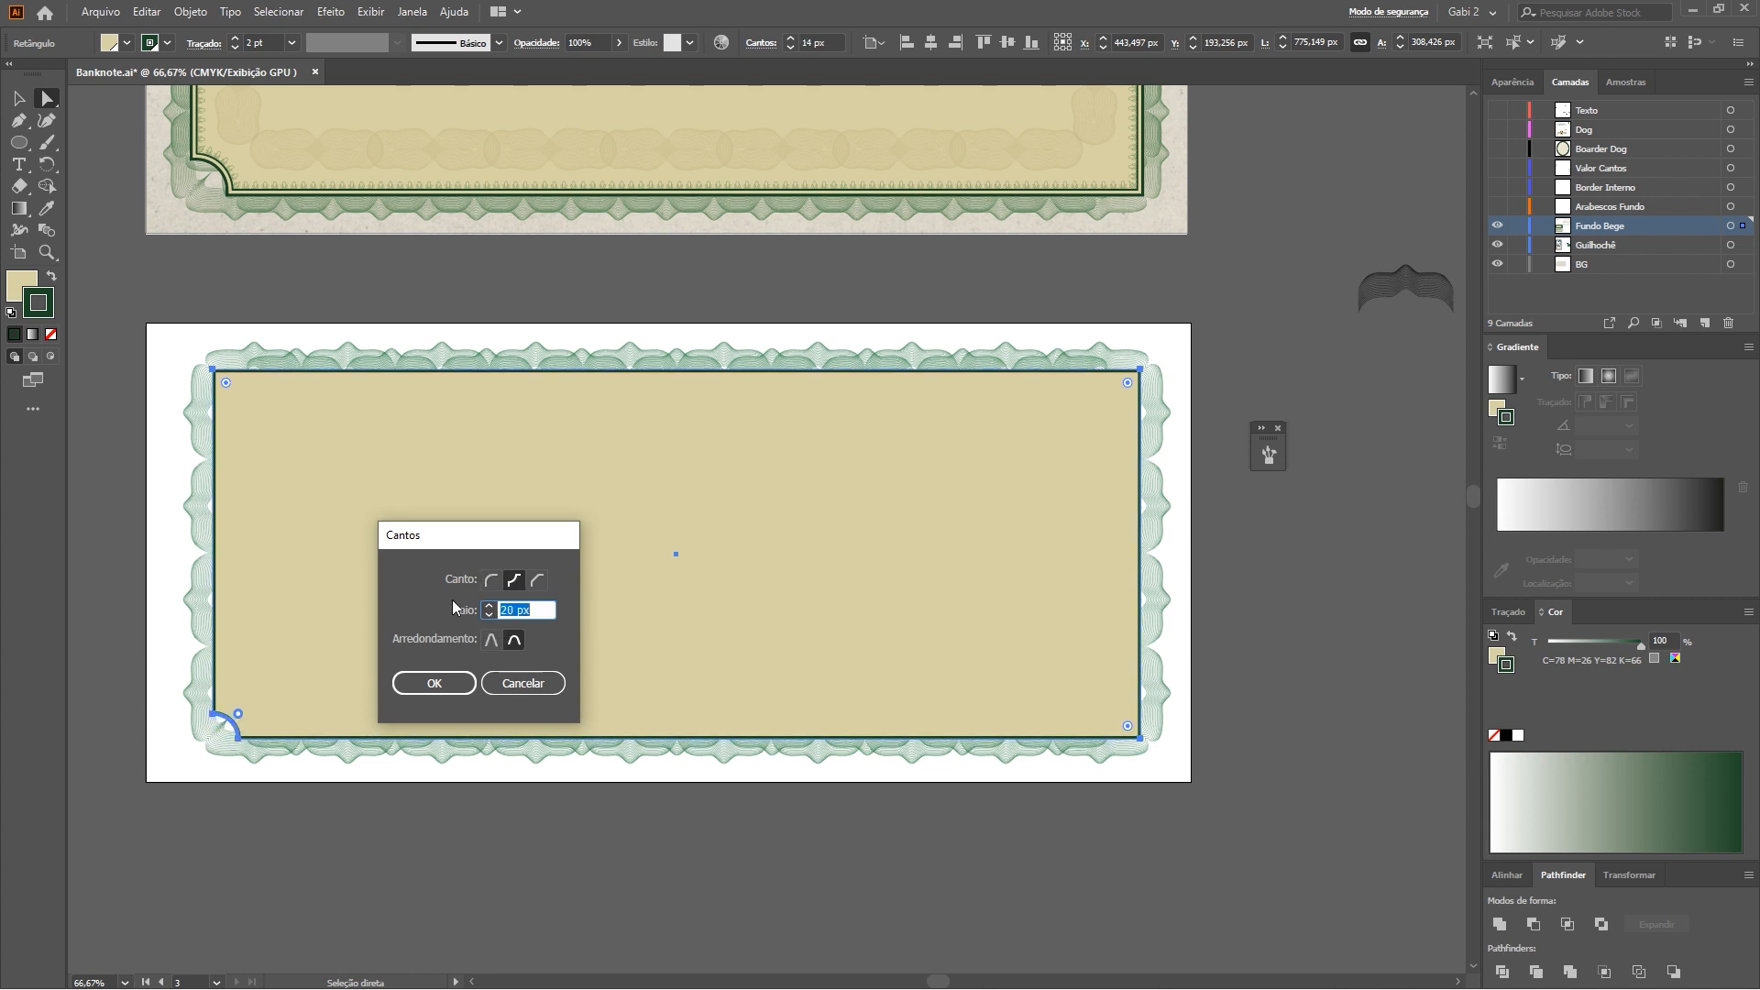
{"action": "key", "text": "Up"}
{"action": "key", "text": "Up"}
{"action": "key", "text": "Up"}
{"action": "key", "text": "Up"}
{"action": "key", "text": "Up"}
{"action": "key", "text": "Up"}
{"action": "key", "text": "Up"}
{"action": "key", "text": "Up"}
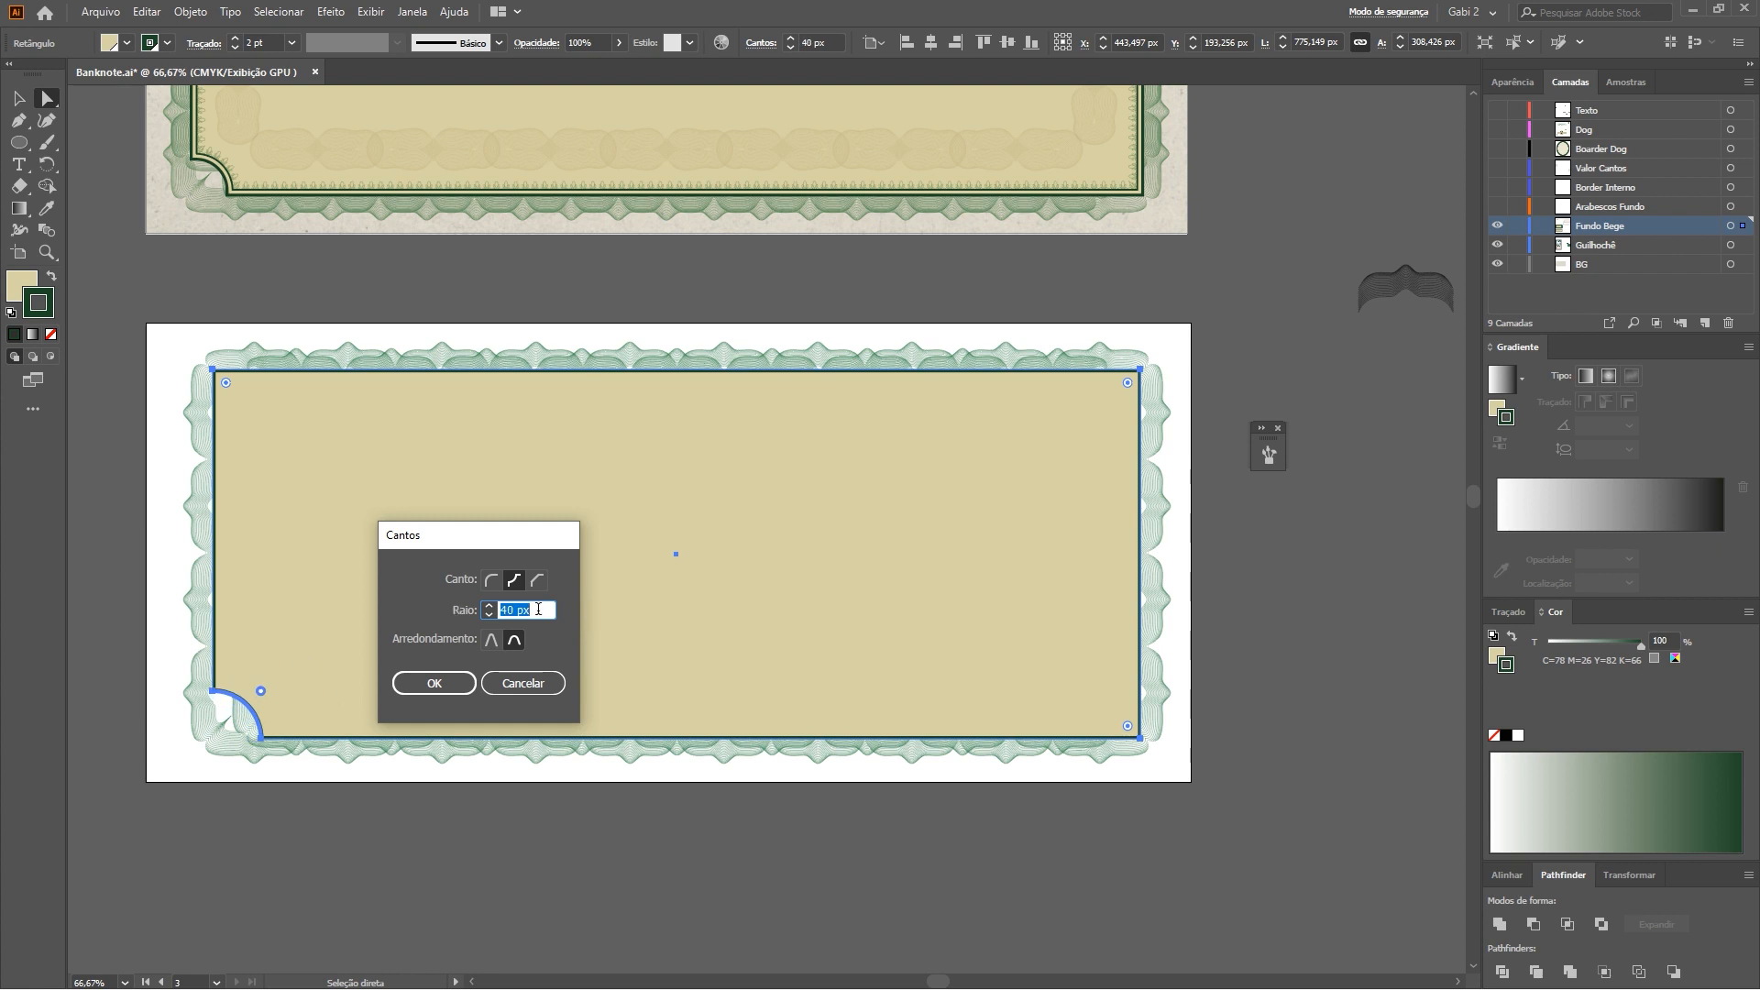
{"action": "key", "text": "Down"}
{"action": "key", "text": "Down"}
{"action": "key", "text": "Down"}
{"action": "key", "text": "Down"}
{"action": "key", "text": "Down"}
{"action": "key", "text": "Down"}
{"action": "key", "text": "Down"}
{"action": "key", "text": "Down"}
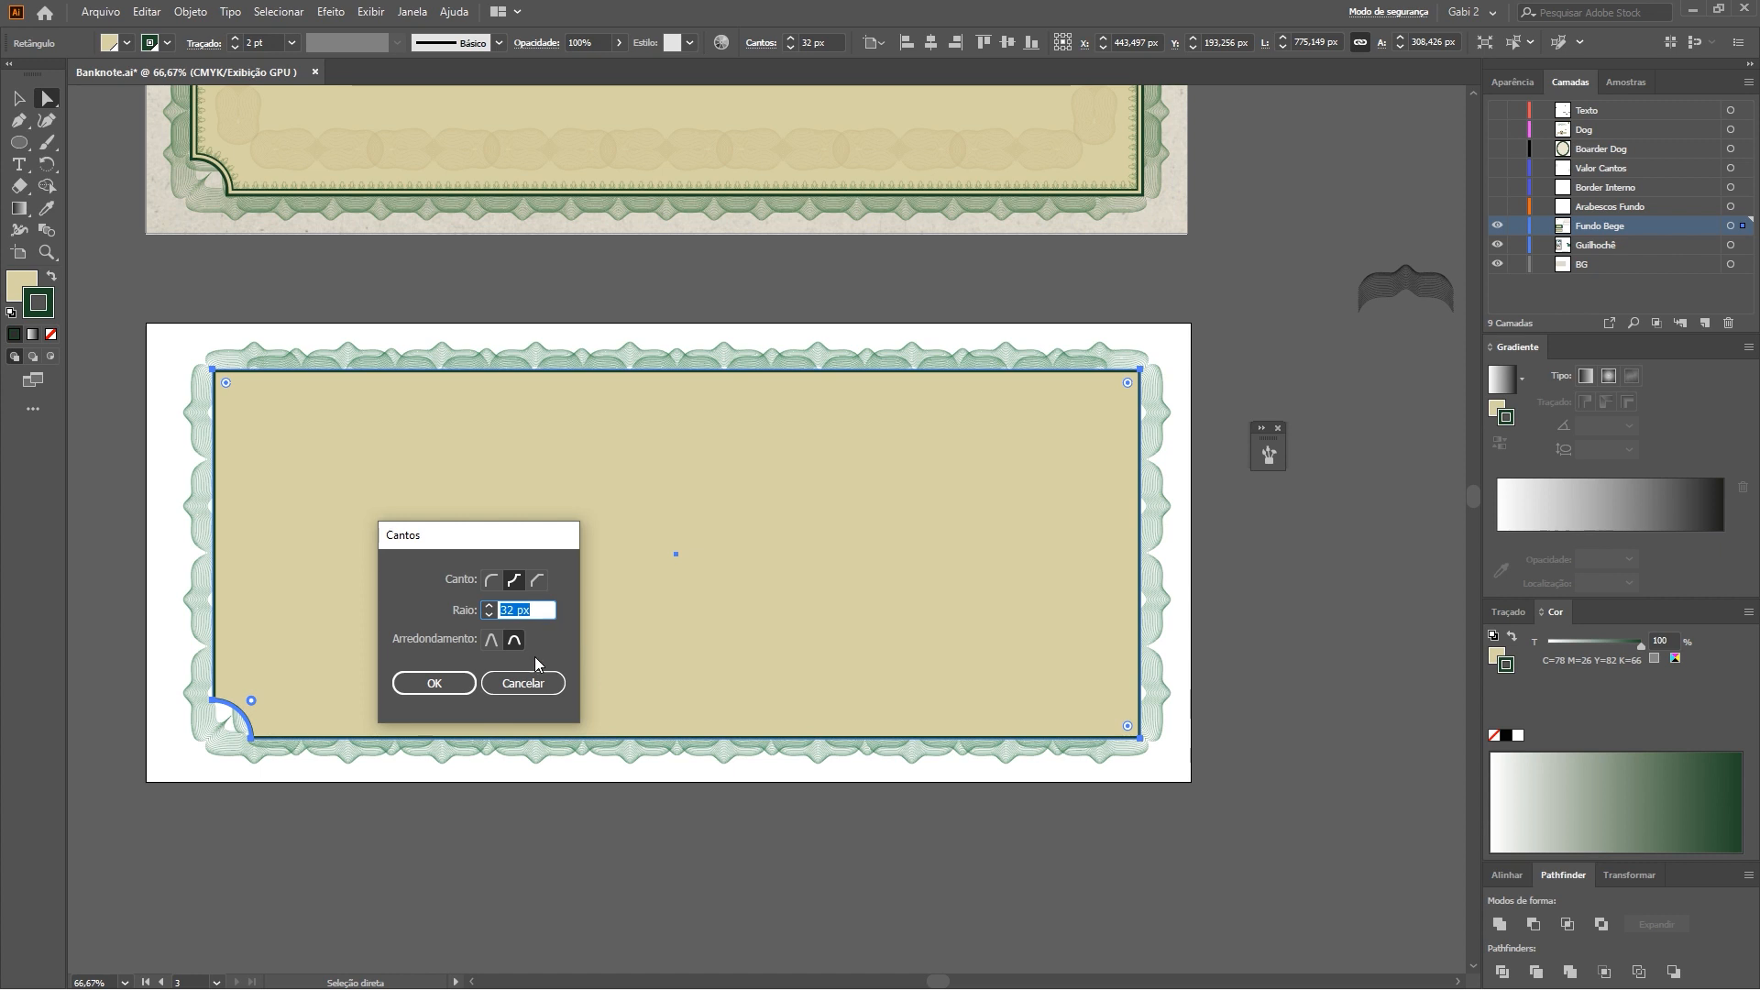
{"action": "left_click", "coordinate": [434, 683]}
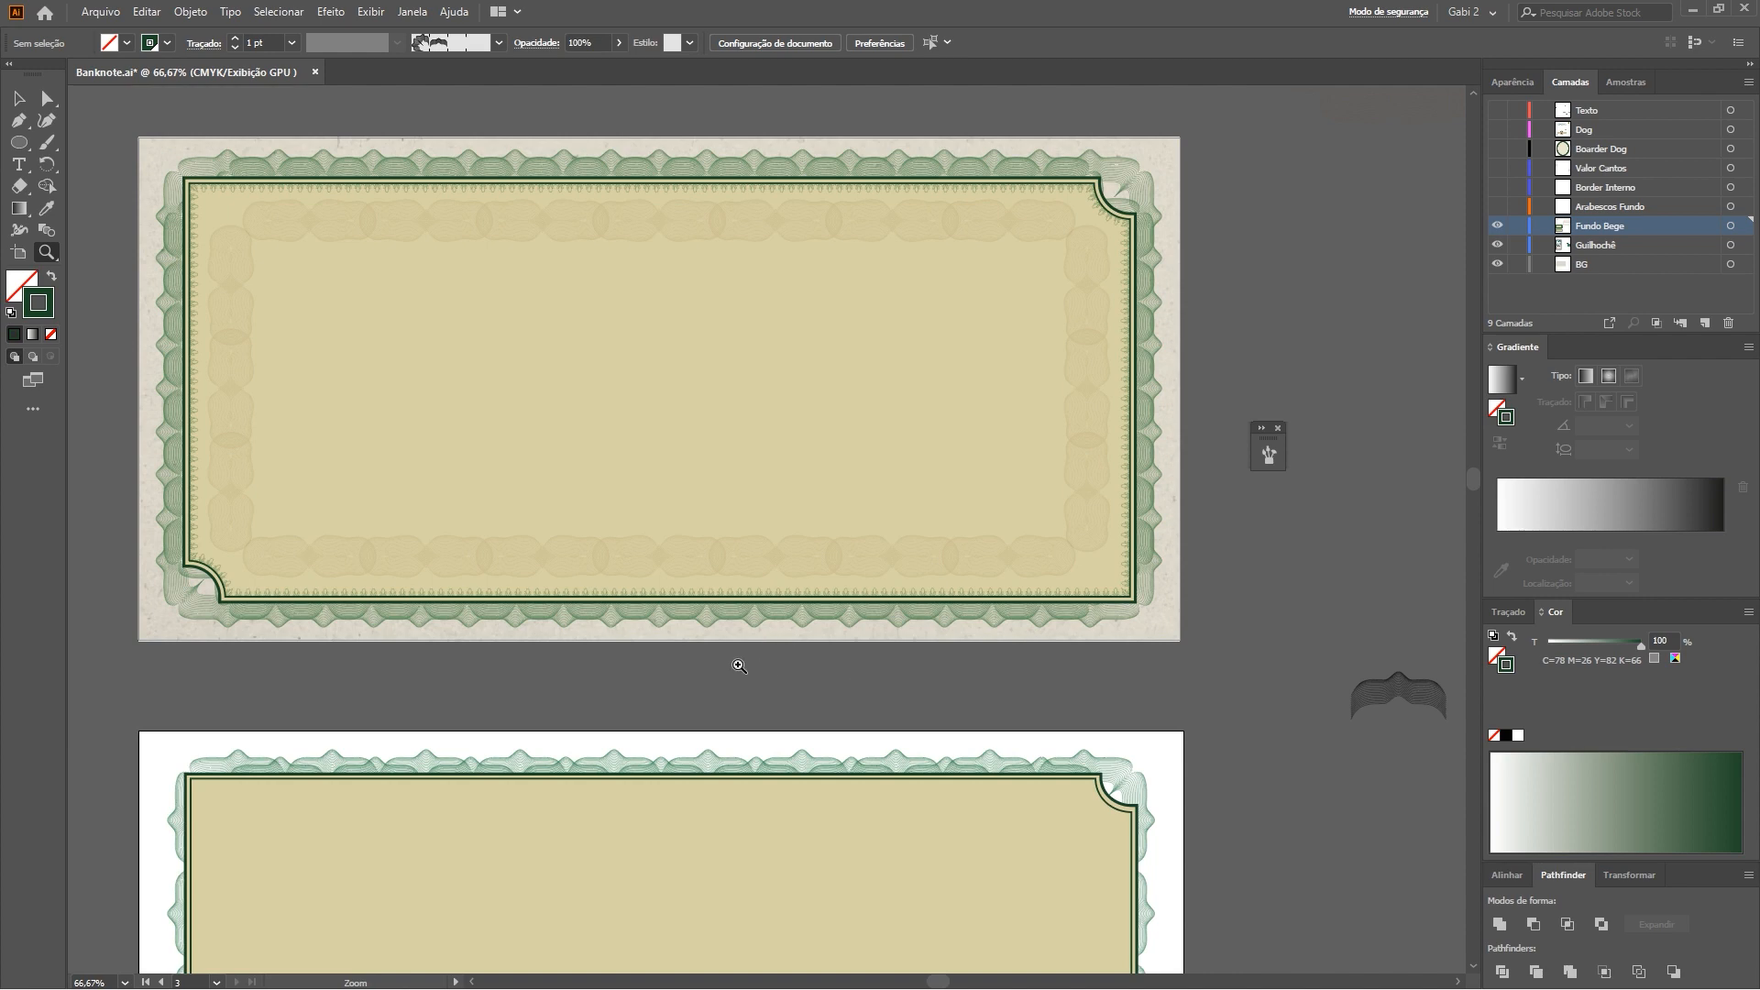
Move the reference's small petal border up, clear of the dark green inner line, and examine its petals and circles closely
{"action": "left_click_drag", "start_coordinate": [331, 600], "coordinate": [789, 617]}
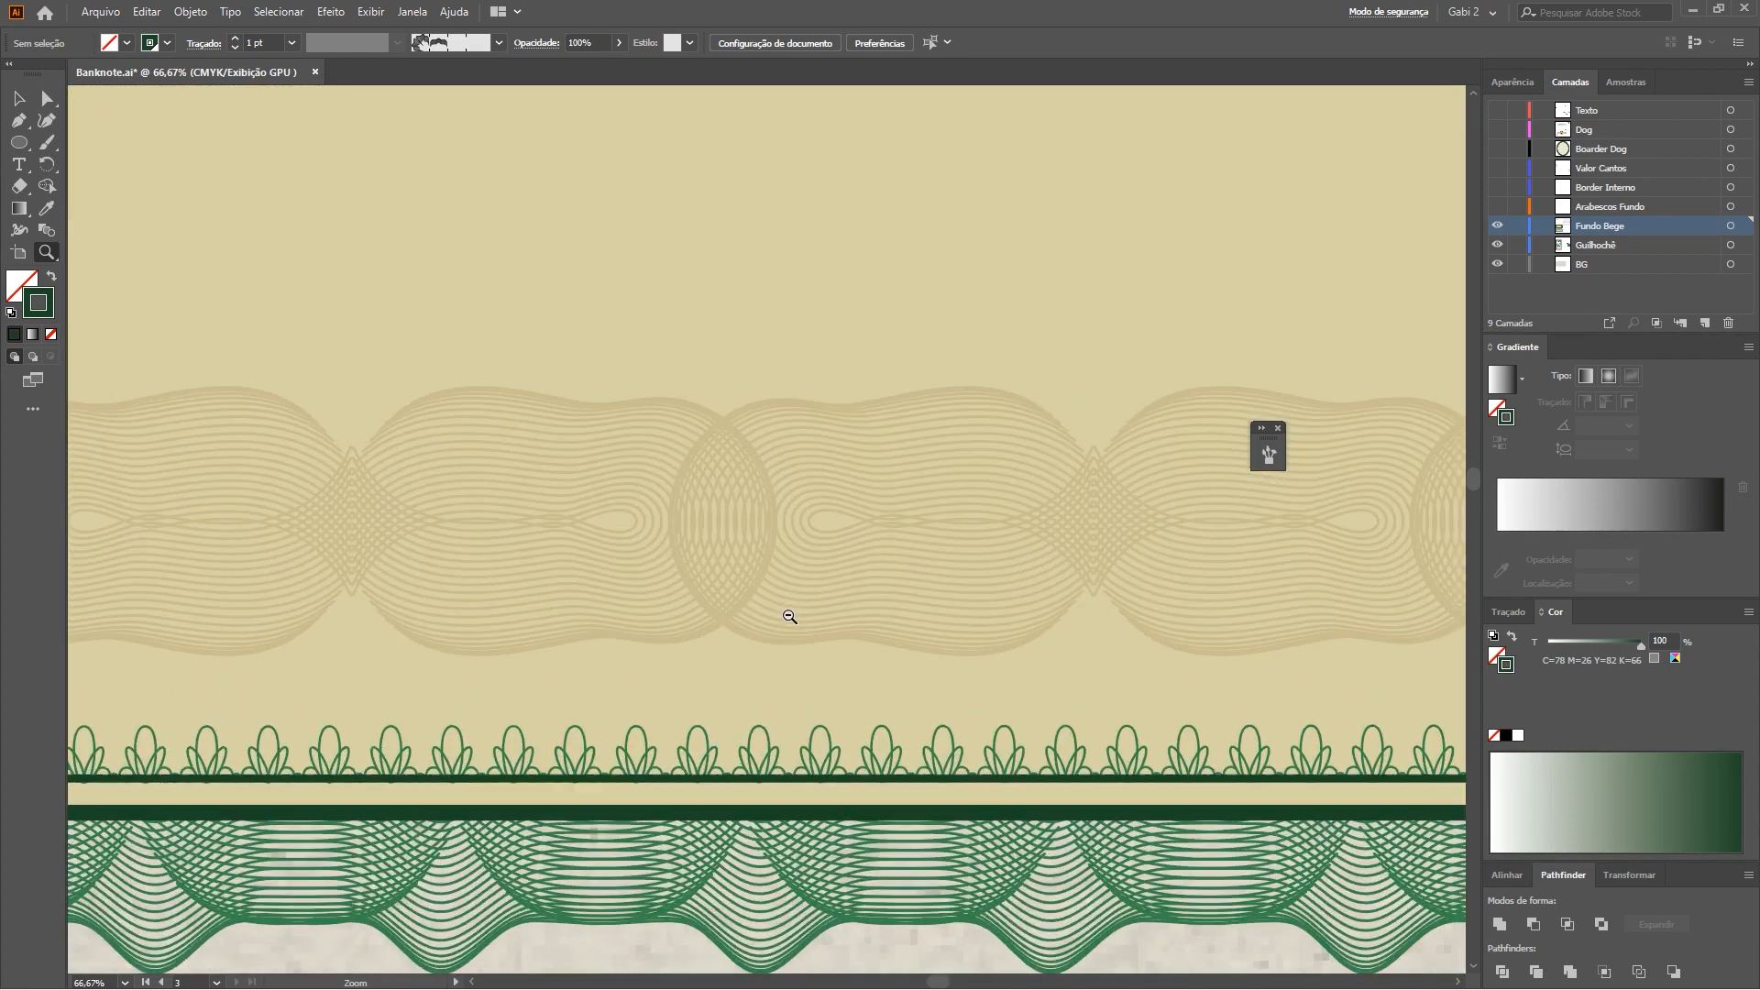
{"action": "key", "text": "v"}
{"action": "left_click_drag", "start_coordinate": [707, 757], "coordinate": [707, 733]}
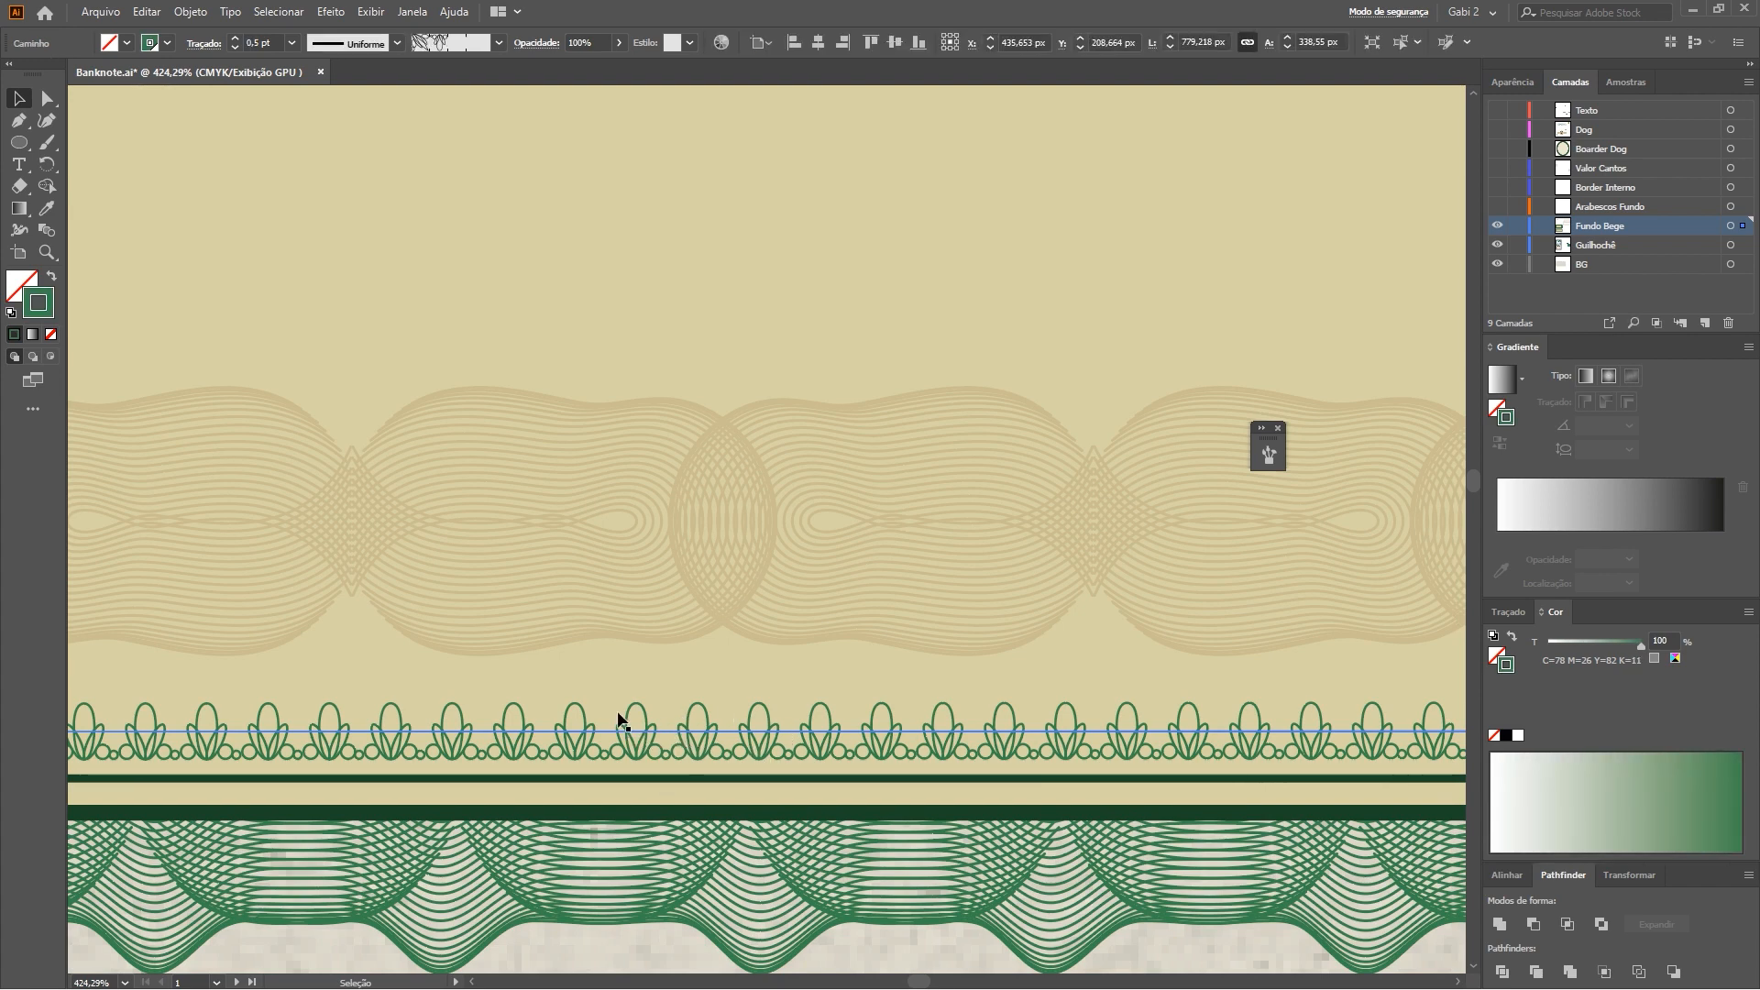
{"action": "key", "text": "ctrl+0"}
{"action": "key", "text": "z"}
{"action": "left_click_drag", "start_coordinate": [550, 680], "coordinate": [1022, 716]}
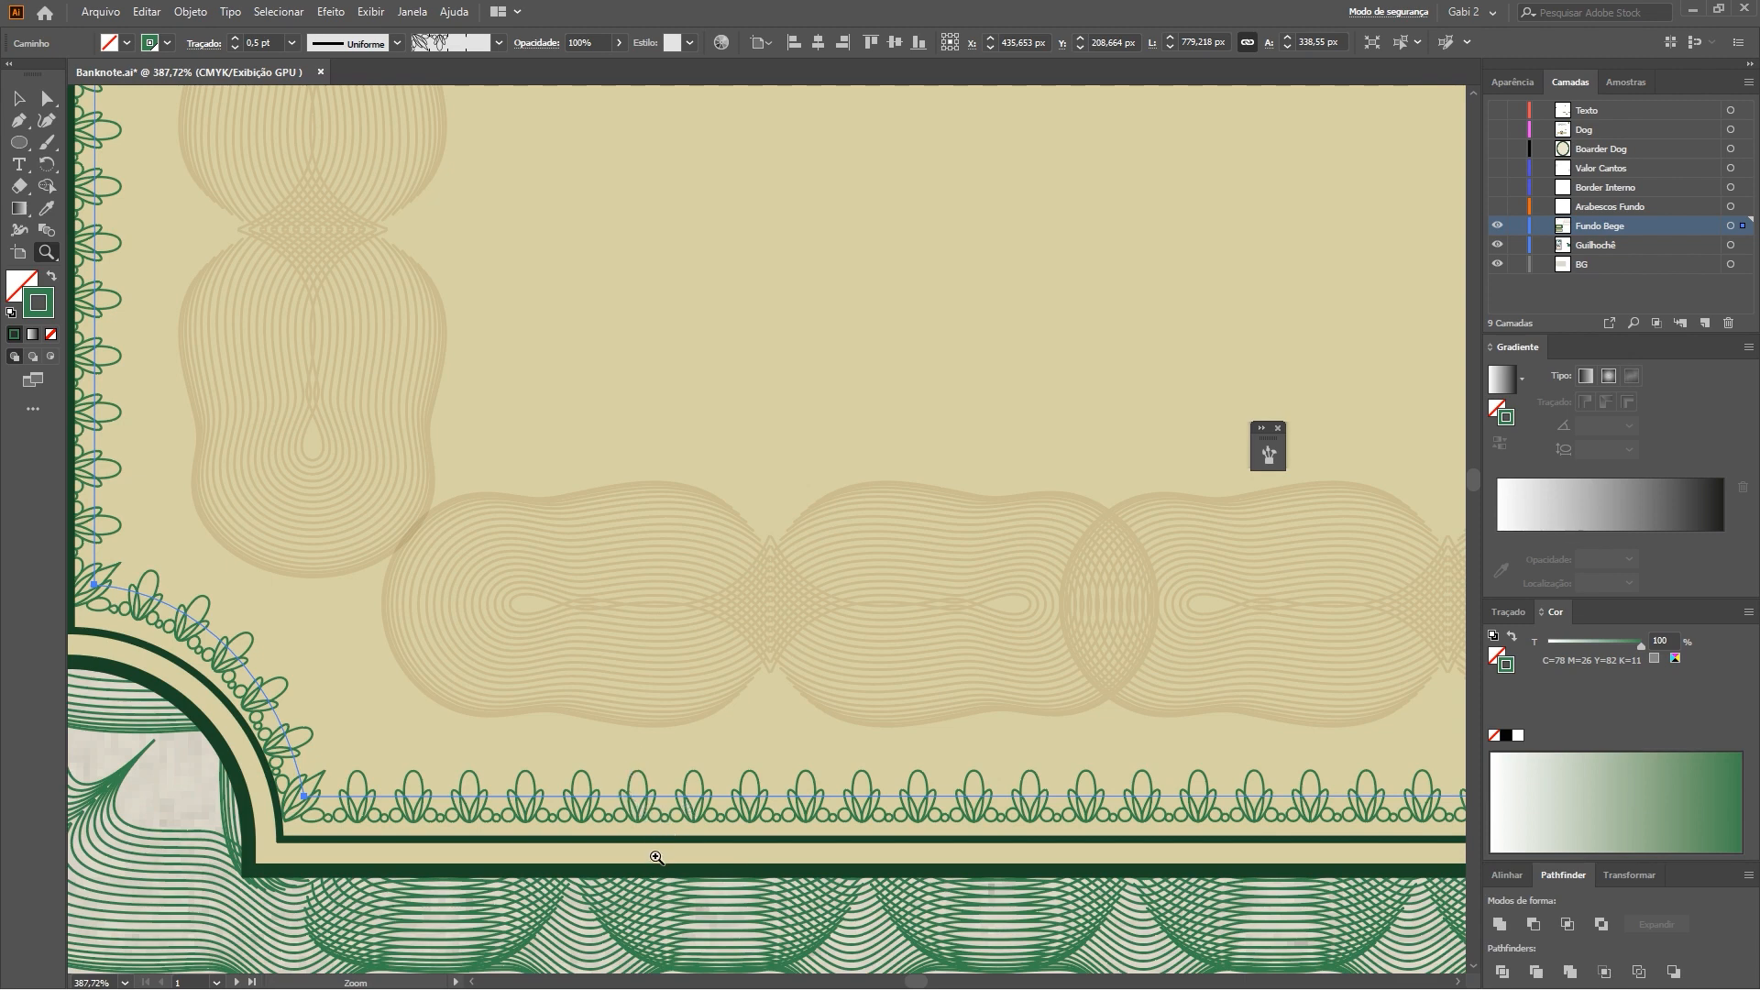
{"action": "left_click_drag", "start_coordinate": [724, 816], "coordinate": [992, 805]}
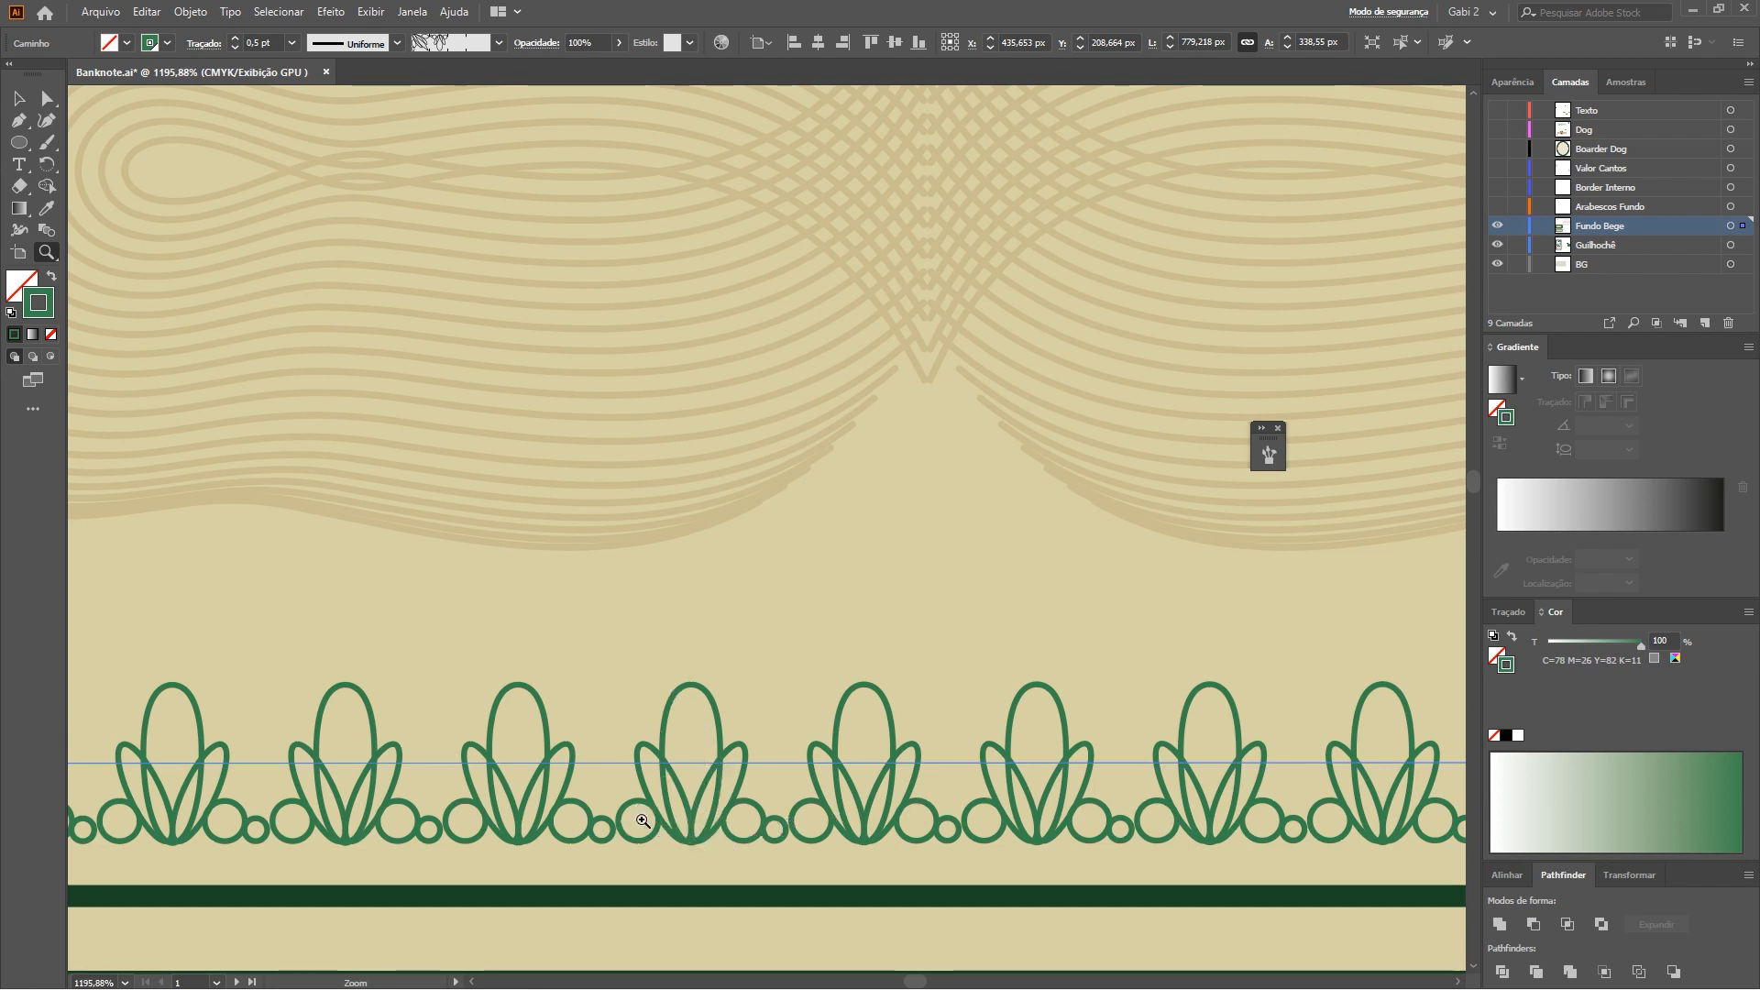
Draw a narrow upright ellipse about 5.4 by 15.3 px below the new banknote's lower border, with a green stroke and no fill
{"action": "scroll", "coordinate": [786, 581], "scroll_direction": "down", "scroll_amount": 10}
{"action": "scroll", "coordinate": [782, 509], "scroll_direction": "down", "scroll_amount": 5}
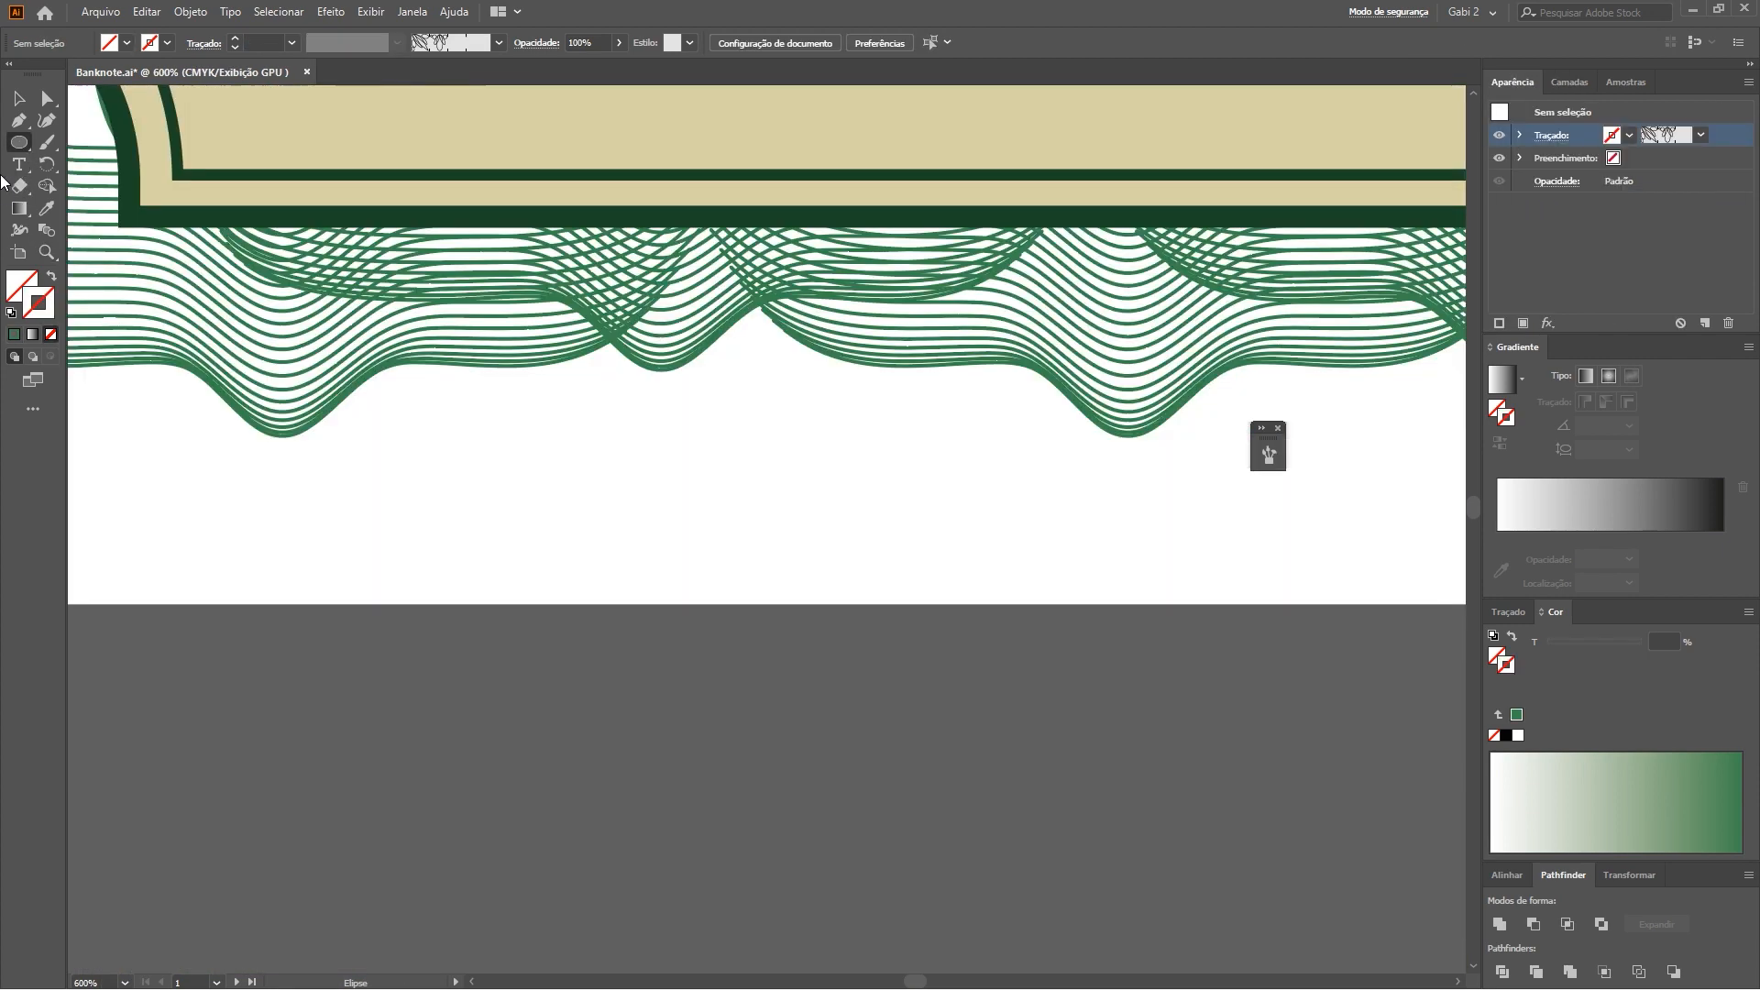
{"action": "left_click_drag", "start_coordinate": [721, 412], "coordinate": [780, 577]}
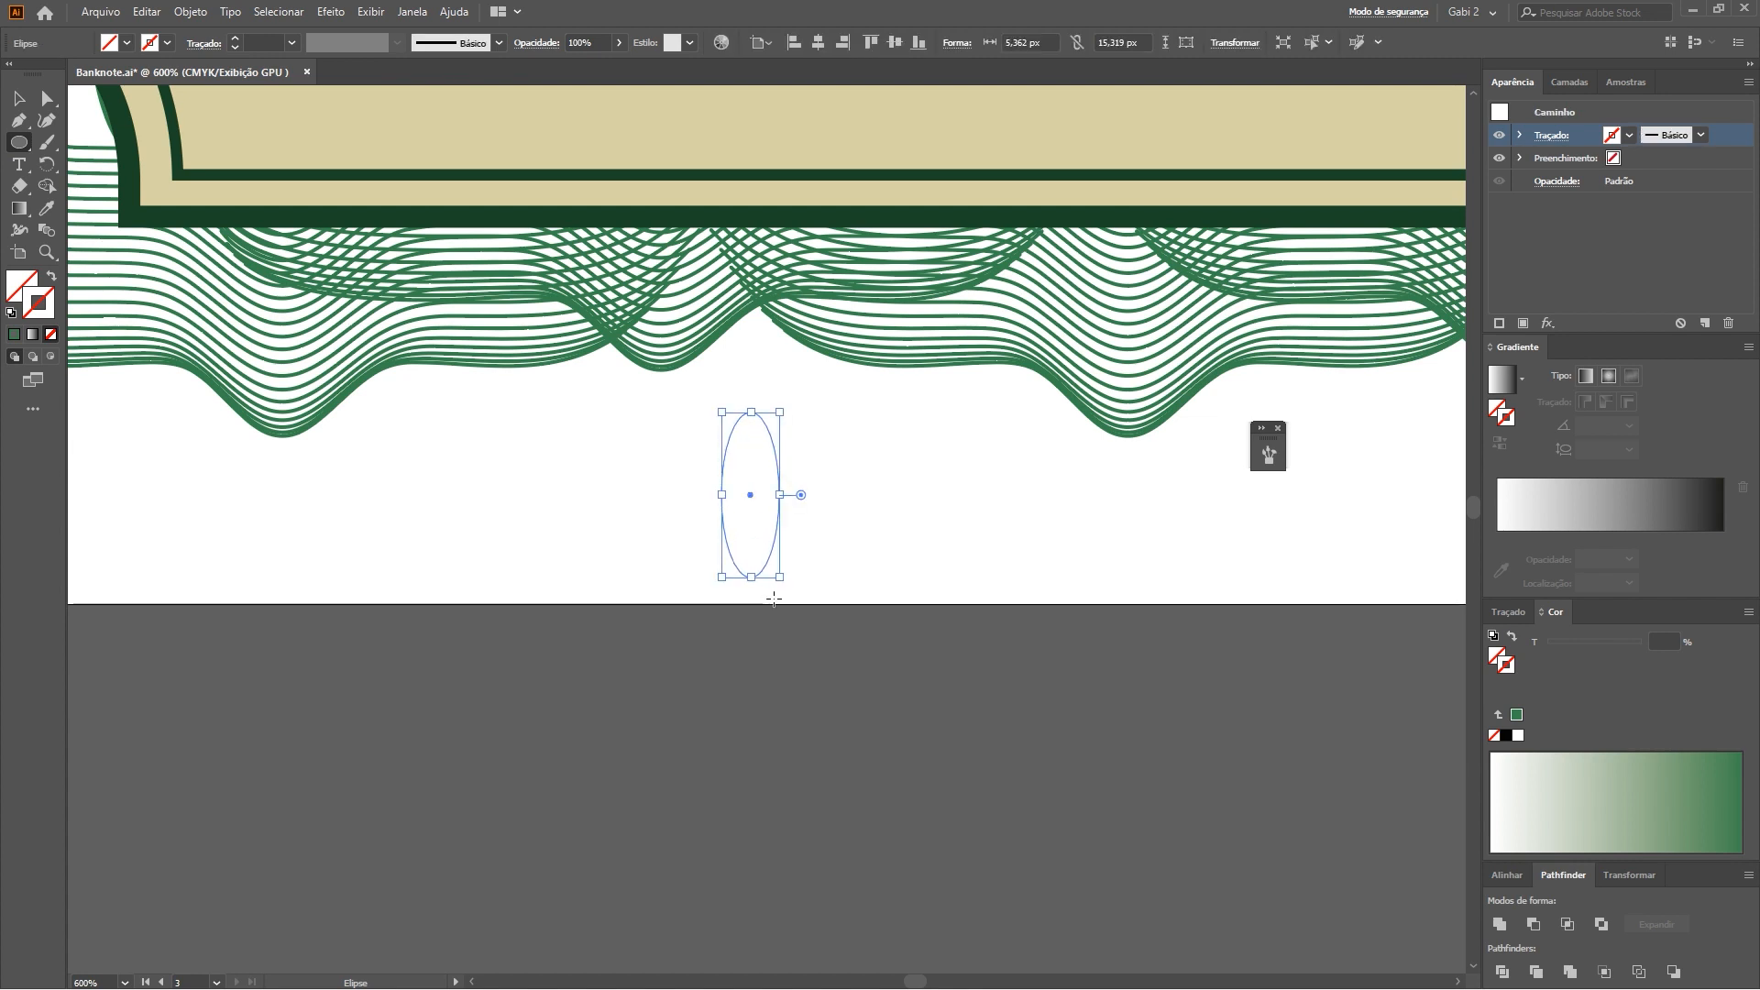
{"action": "left_click", "coordinate": [13, 334]}
{"action": "key", "text": "v"}
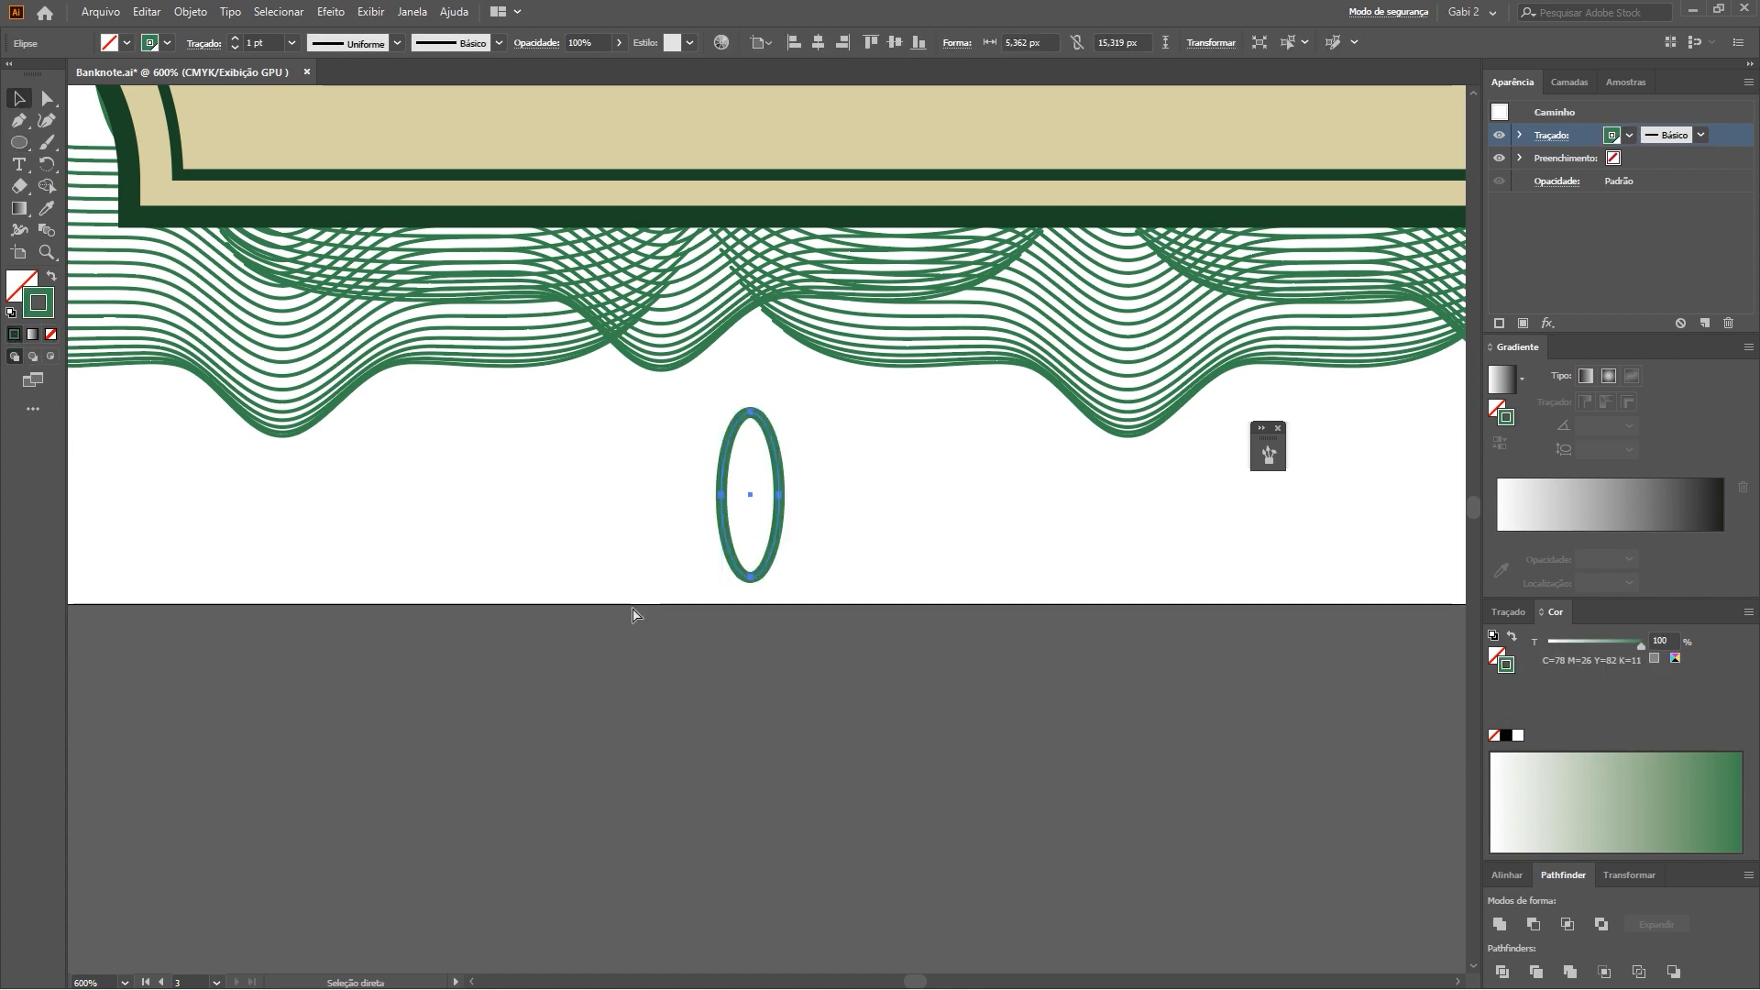
Add a left petal as a smaller ellipse about 3.7 by 10.6 px, tilted about 24° and meeting the central ellipse at its base
{"action": "key", "text": "e"}
{"action": "left_click_drag", "start_coordinate": [801, 402], "coordinate": [726, 511]}
{"action": "key", "text": "v"}
{"action": "left_click", "coordinate": [788, 548]}
{"action": "left_click", "coordinate": [895, 519]}
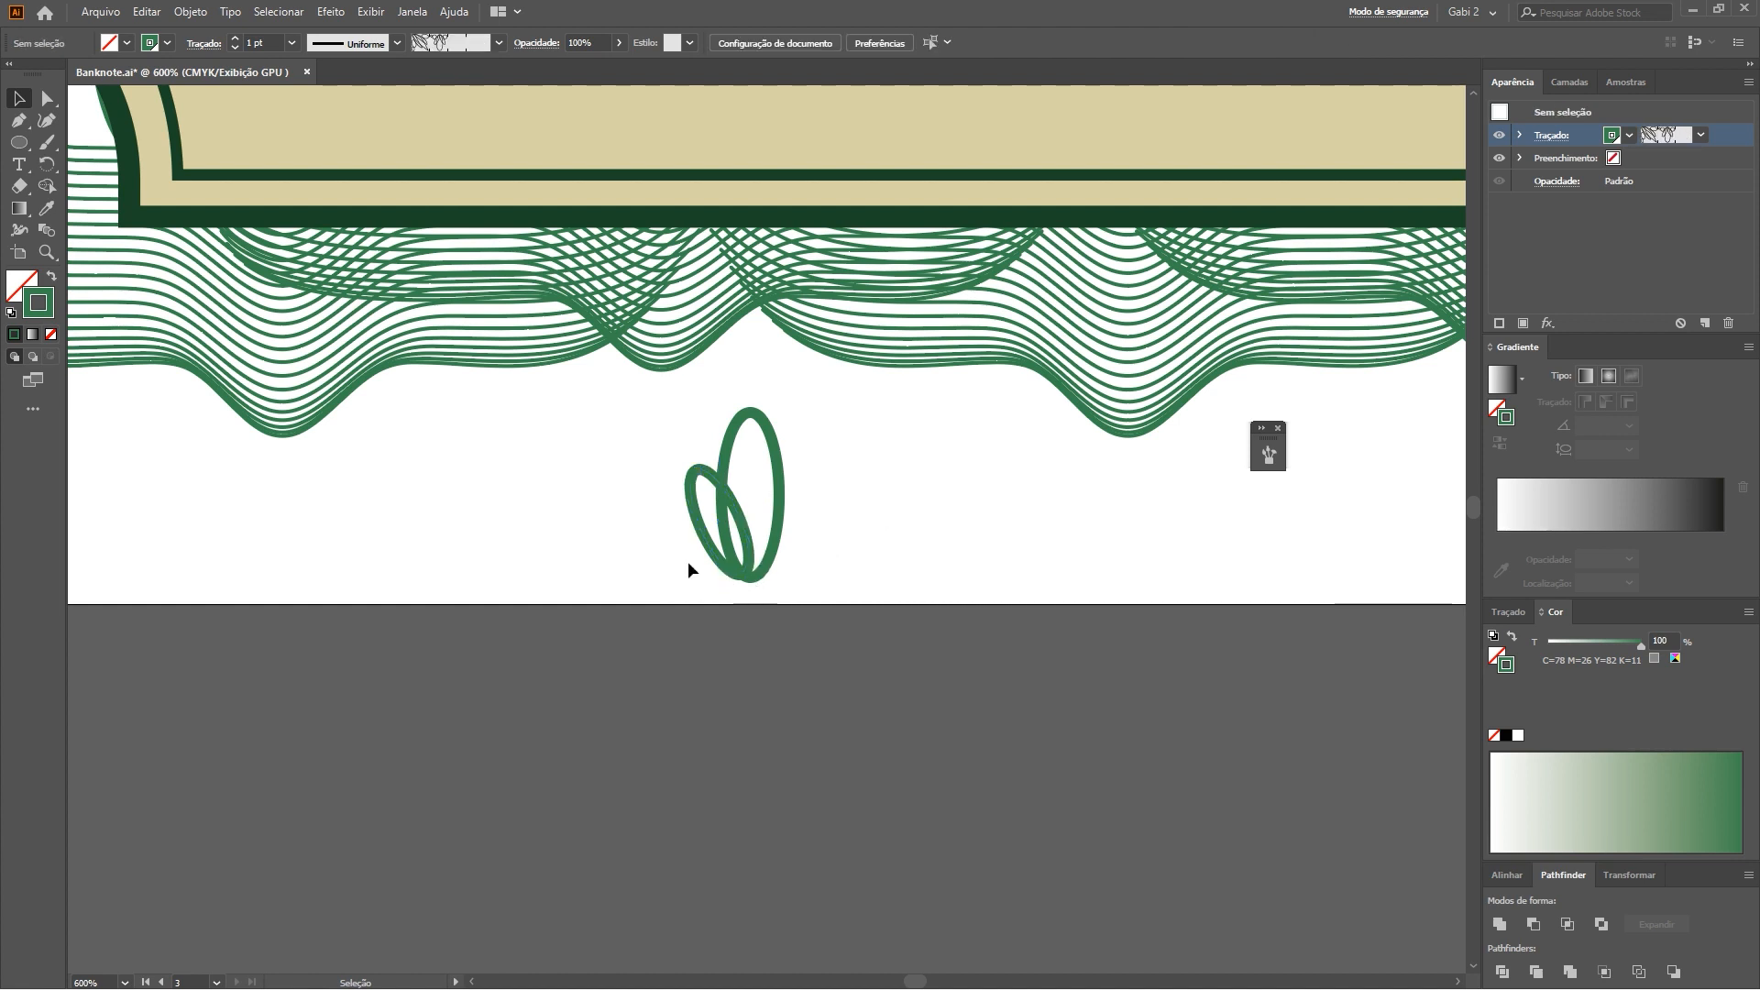
Duplicate the left petal, flip the copy horizontally, and place it as the right petal against the central ellipse
{"action": "left_click", "coordinate": [694, 500]}
{"action": "left_click_drag", "start_coordinate": [694, 502], "coordinate": [813, 503]}
{"action": "left_click", "coordinate": [1629, 874]}
{"action": "left_click_drag", "start_coordinate": [1629, 875], "coordinate": [1085, 438]}
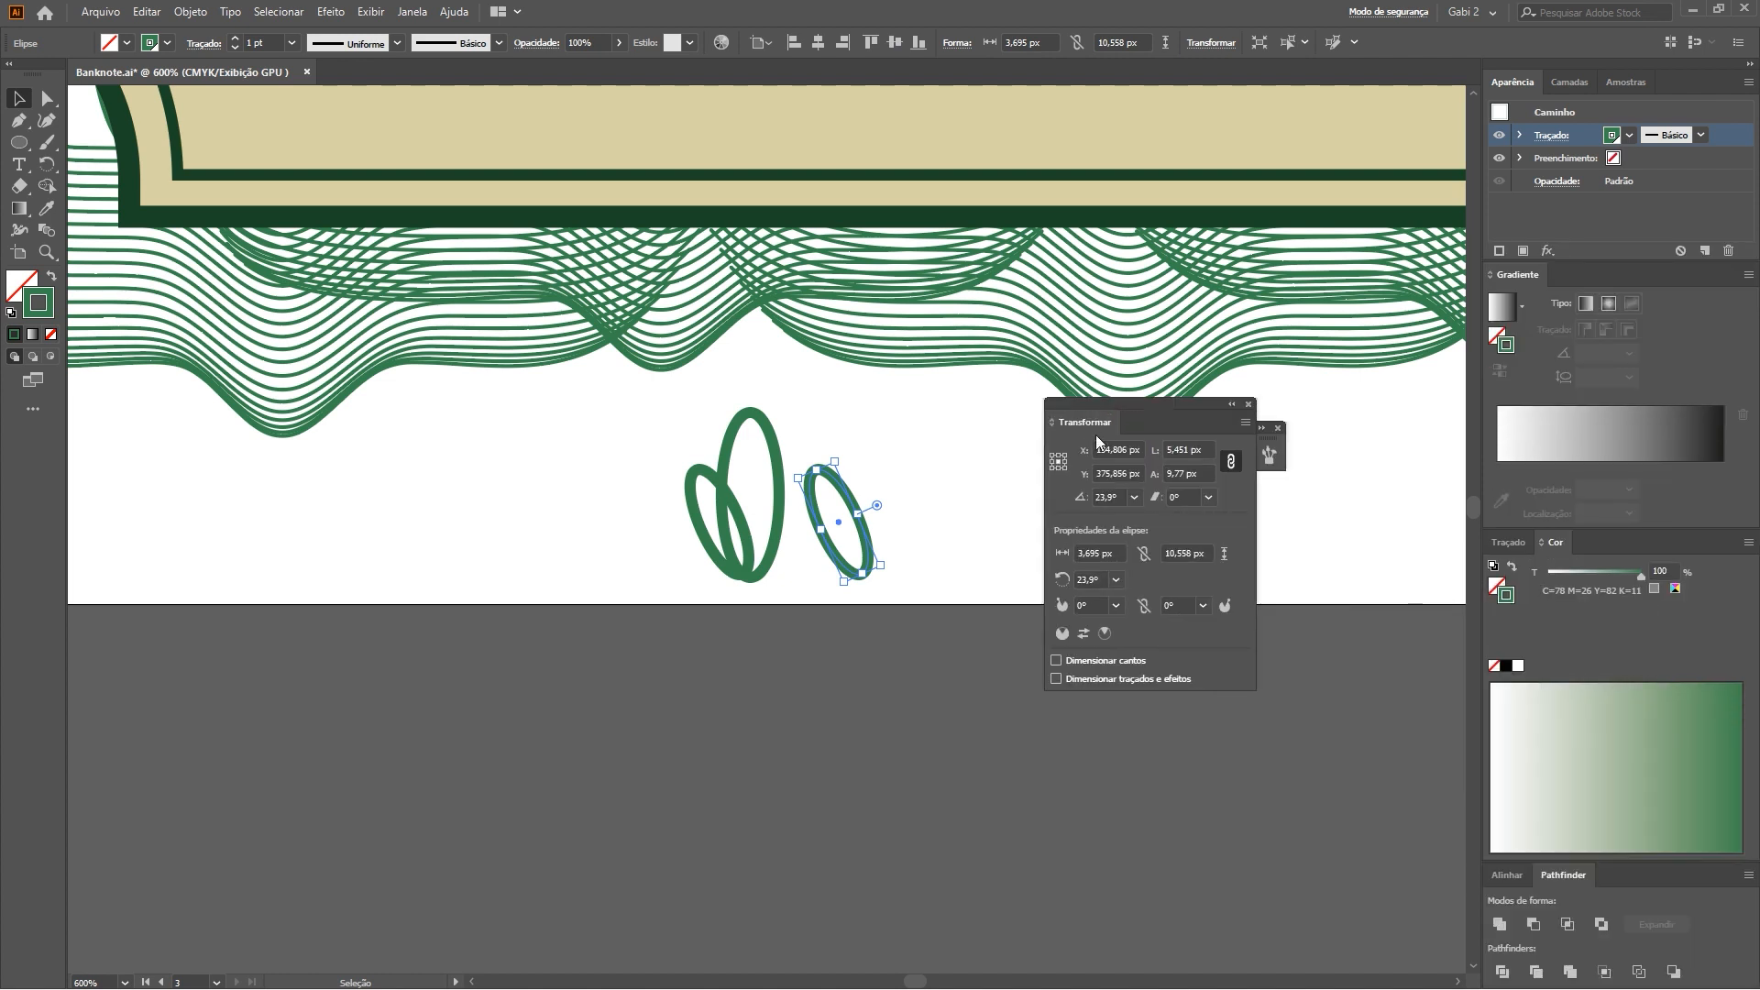
{"action": "left_click", "coordinate": [1245, 423]}
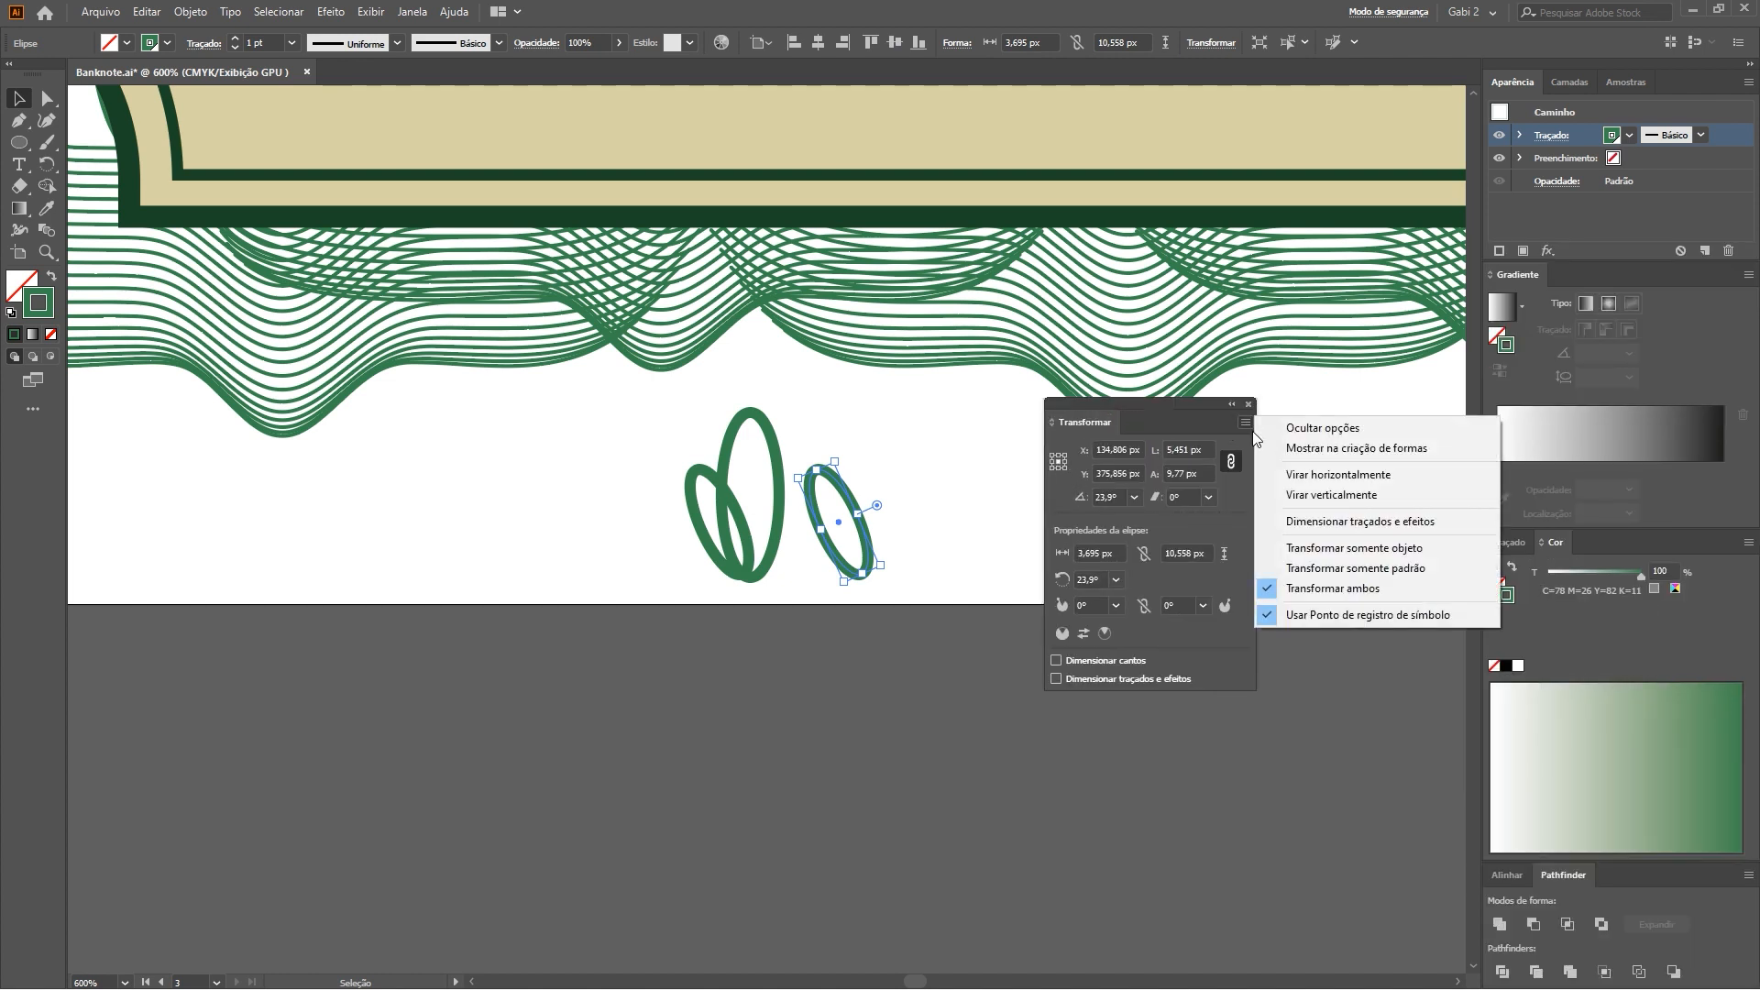
{"action": "left_click", "coordinate": [1365, 475]}
{"action": "left_click", "coordinate": [948, 530]}
{"action": "left_click_drag", "start_coordinate": [855, 526], "coordinate": [794, 532]}
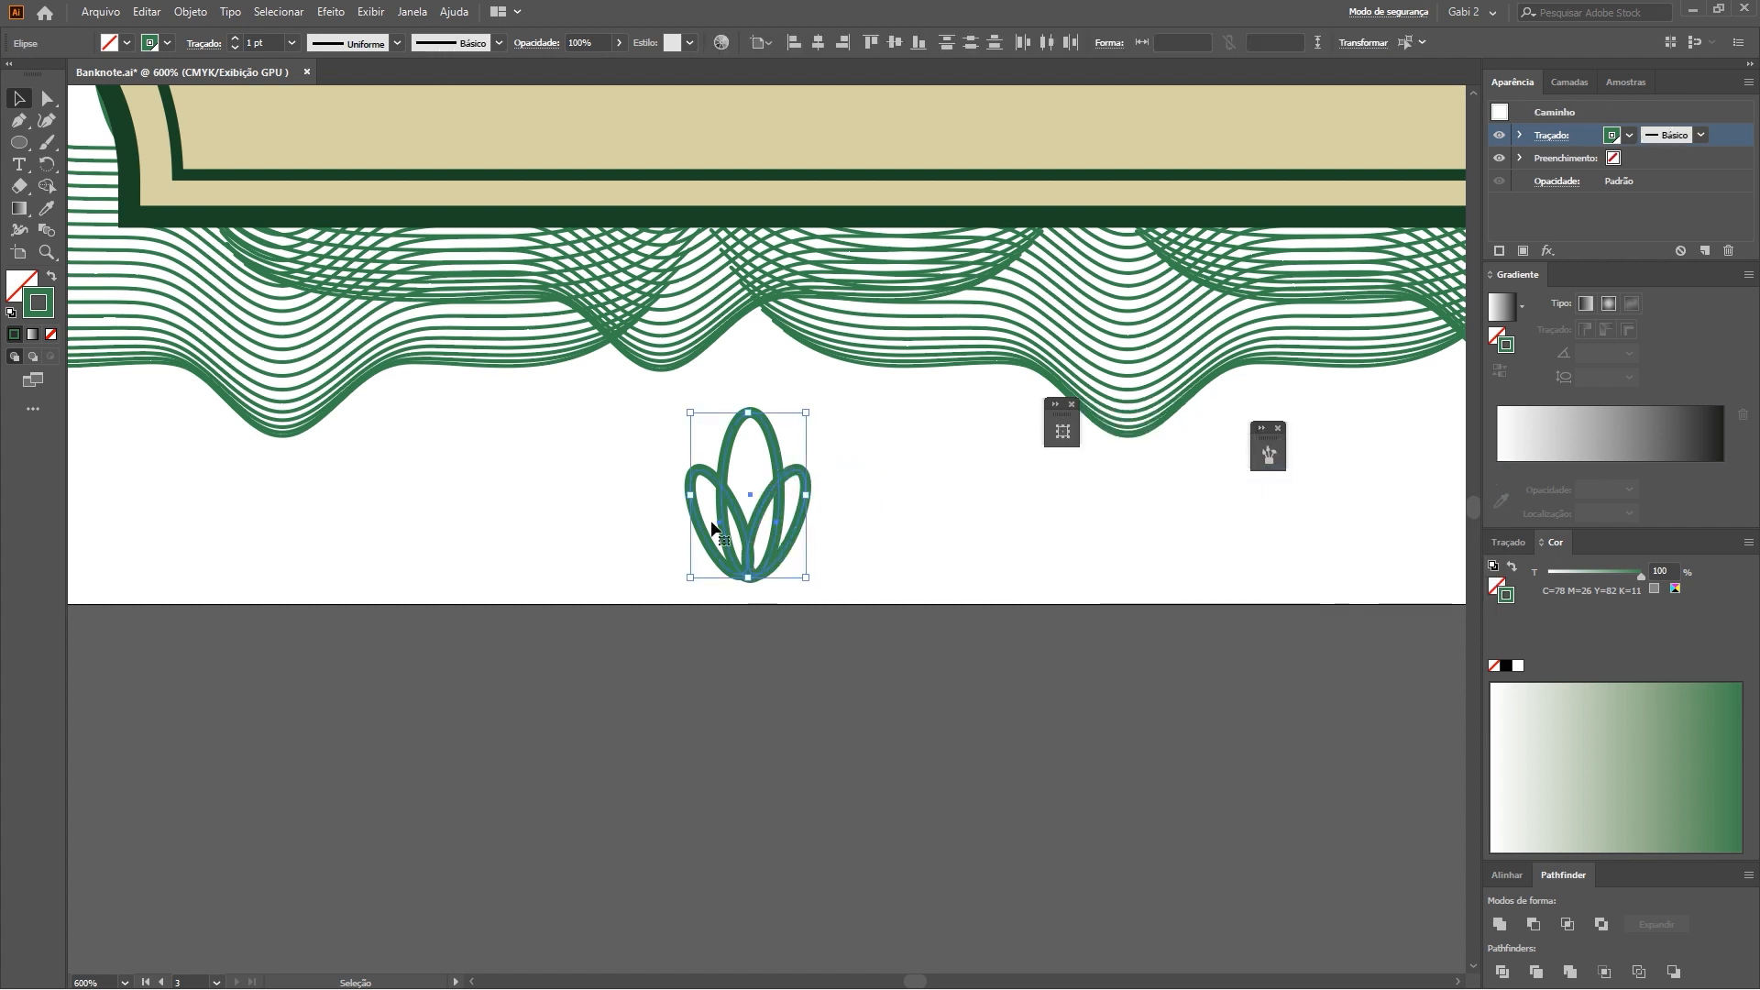
Set the stroke weight of all three petals to 0.5 pt
{"action": "left_click", "coordinate": [268, 43]}
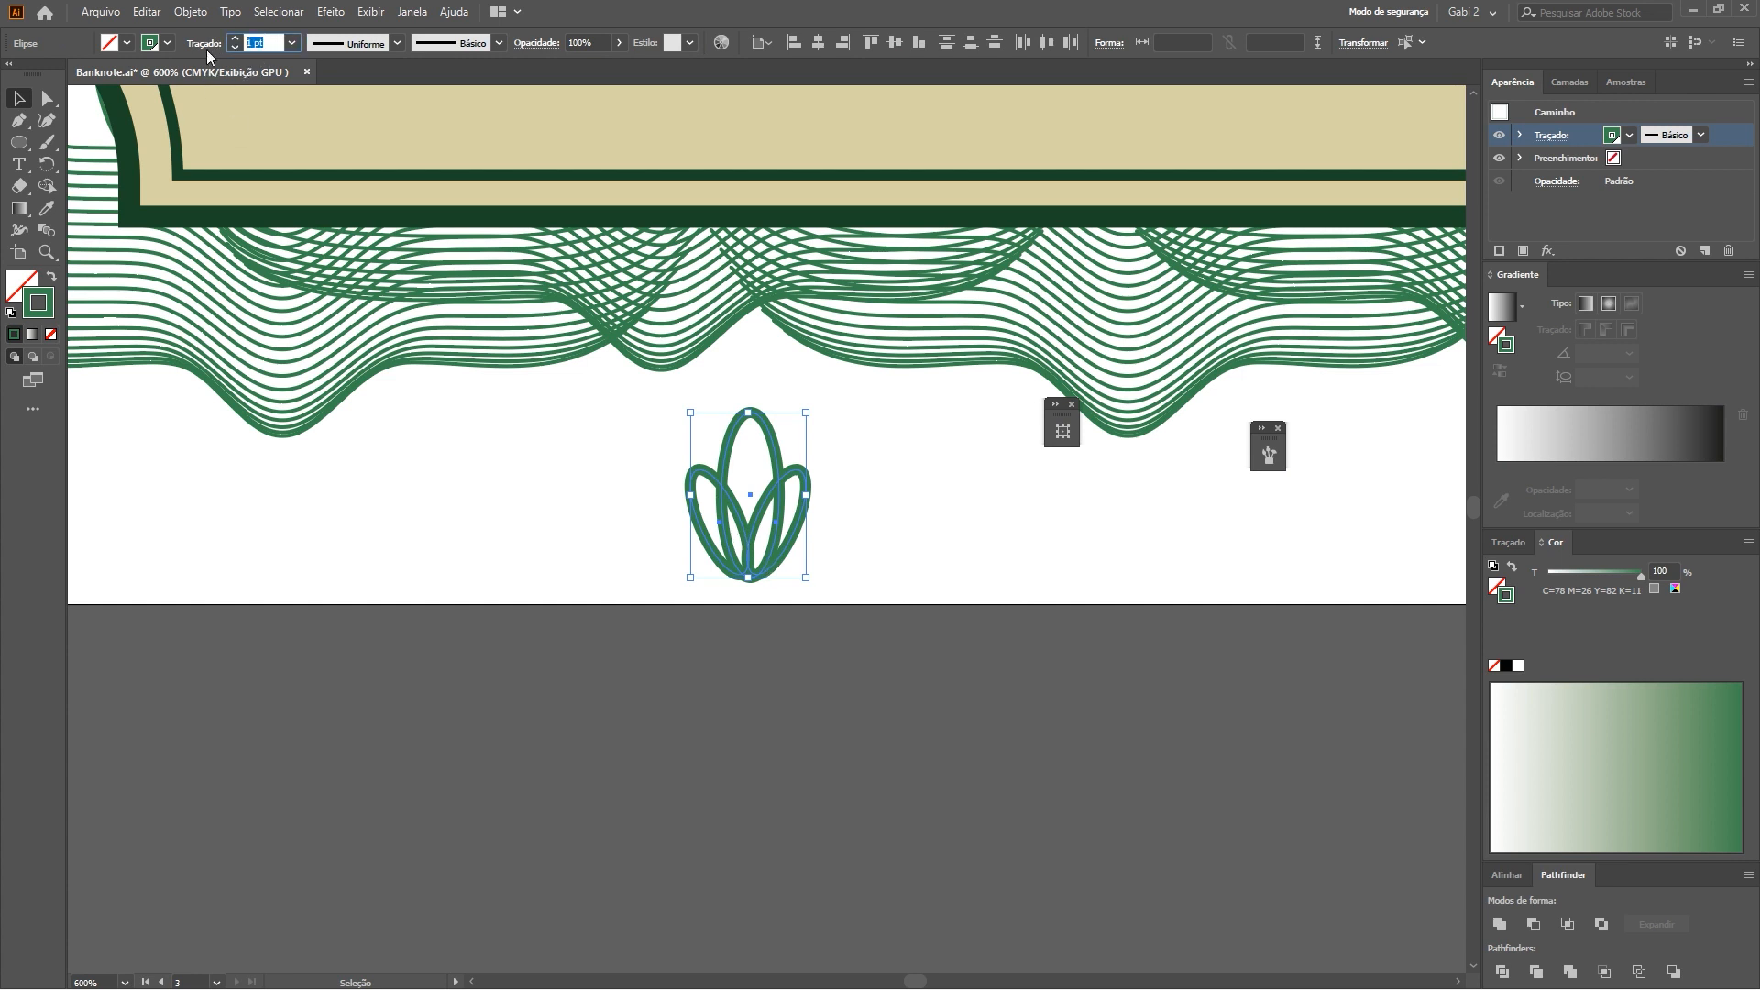
{"action": "type", "text": "0,5"}
{"action": "key", "text": "Return"}
{"action": "left_click", "coordinate": [768, 592]}
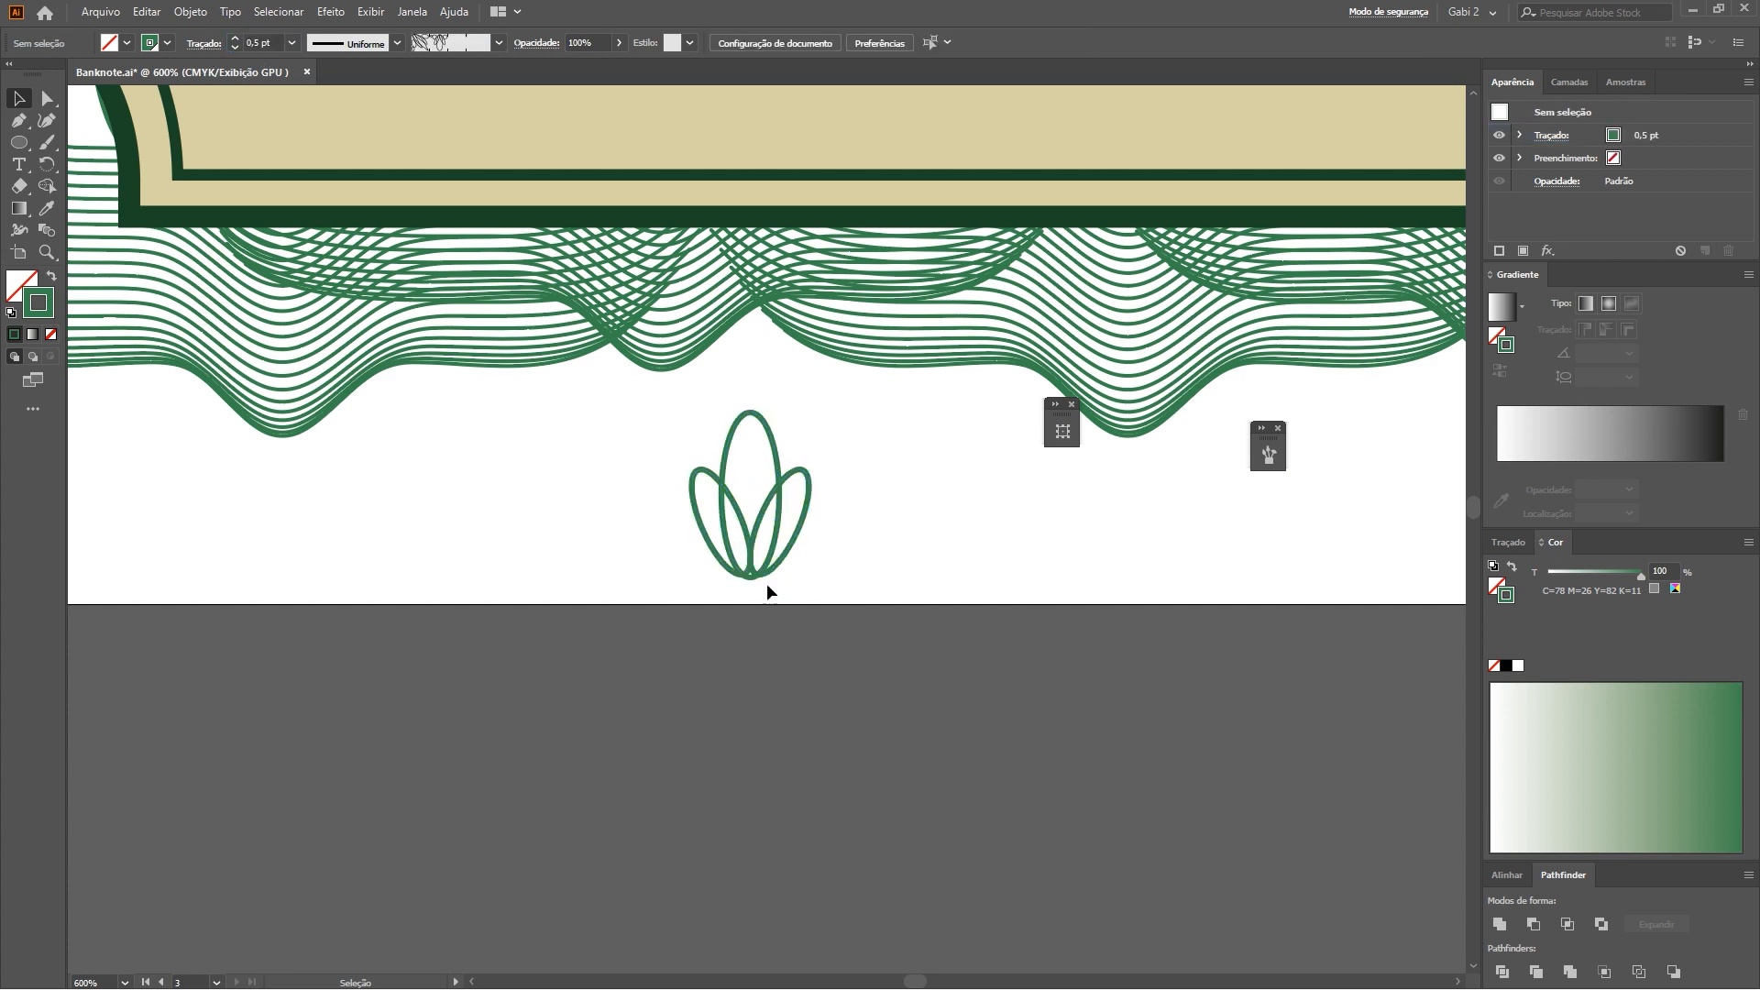
Add a circle about 2.6 px across at each side of the petals' base, plus a smaller circle beyond the right one
{"action": "key", "text": "l"}
{"action": "left_click_drag", "start_coordinate": [778, 550], "coordinate": [810, 583]}
{"action": "key", "text": "v"}
{"action": "left_click", "coordinate": [799, 577]}
{"action": "mouse_move", "coordinate": [810, 573]}
{"action": "left_mouse_down"}
{"action": "mouse_move", "coordinate": [796, 567]}
{"action": "mouse_move", "coordinate": [854, 563]}
{"action": "mouse_move", "coordinate": [831, 571]}
{"action": "left_mouse_up"}
{"action": "left_click_drag", "start_coordinate": [836, 550], "coordinate": [704, 579]}
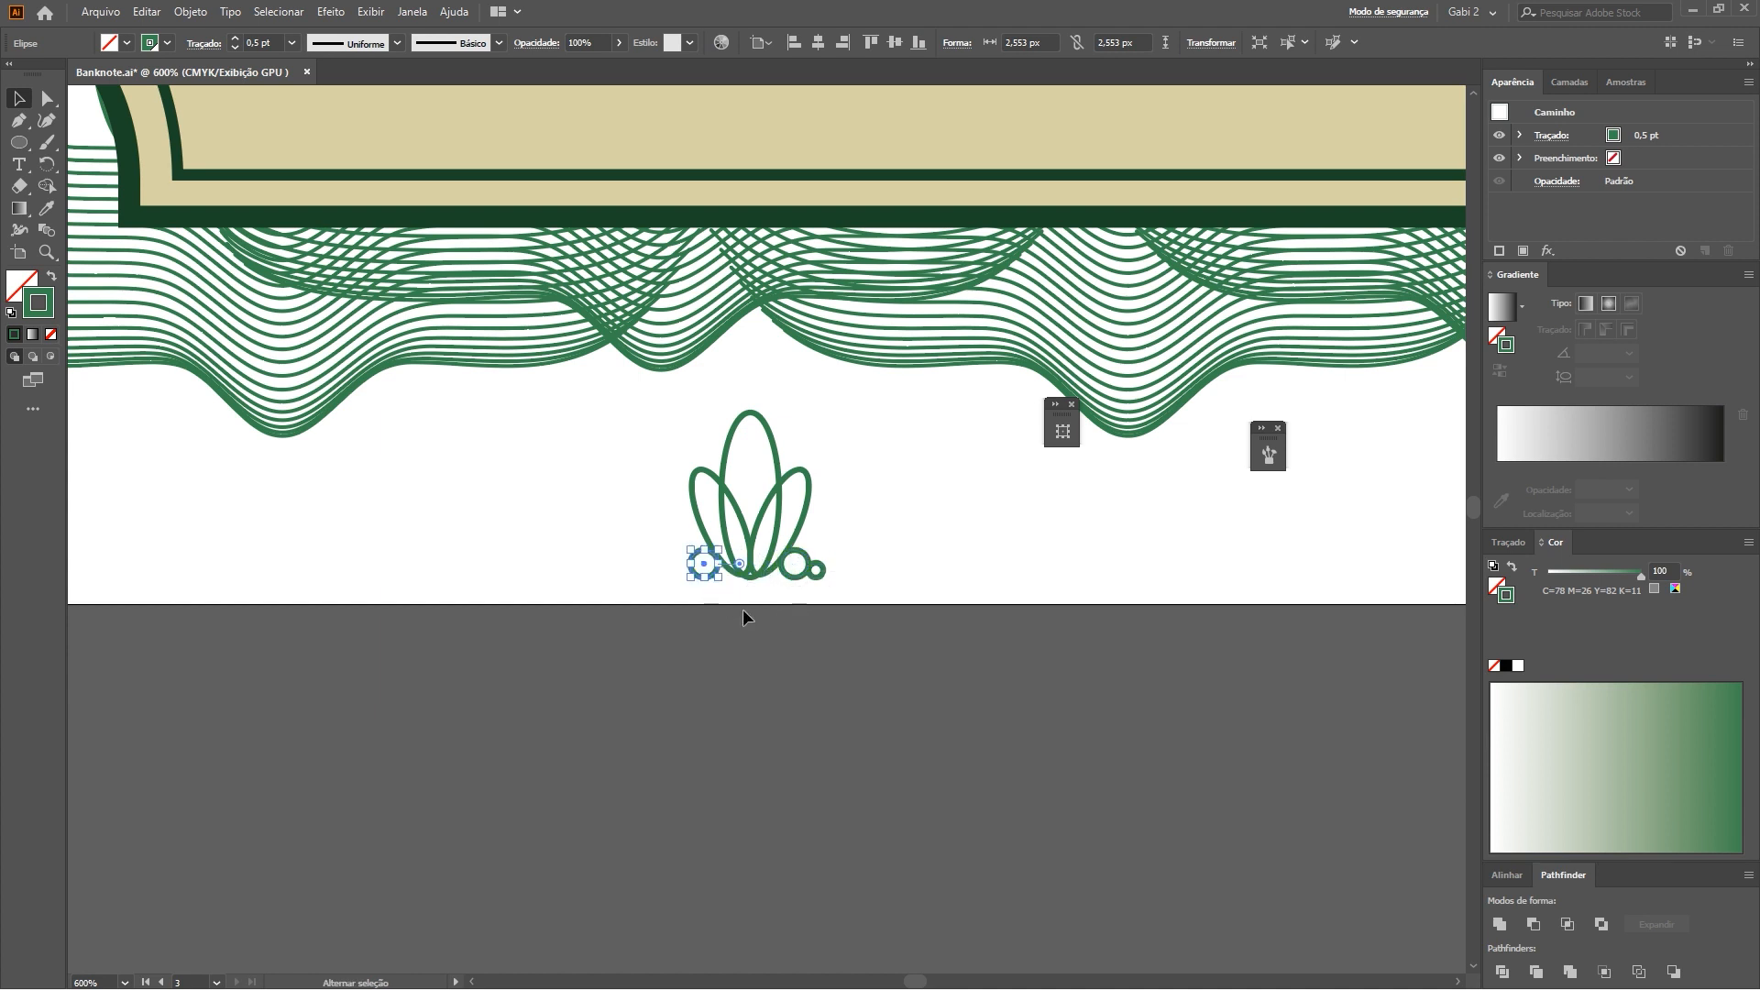
{"action": "left_click", "coordinate": [744, 611]}
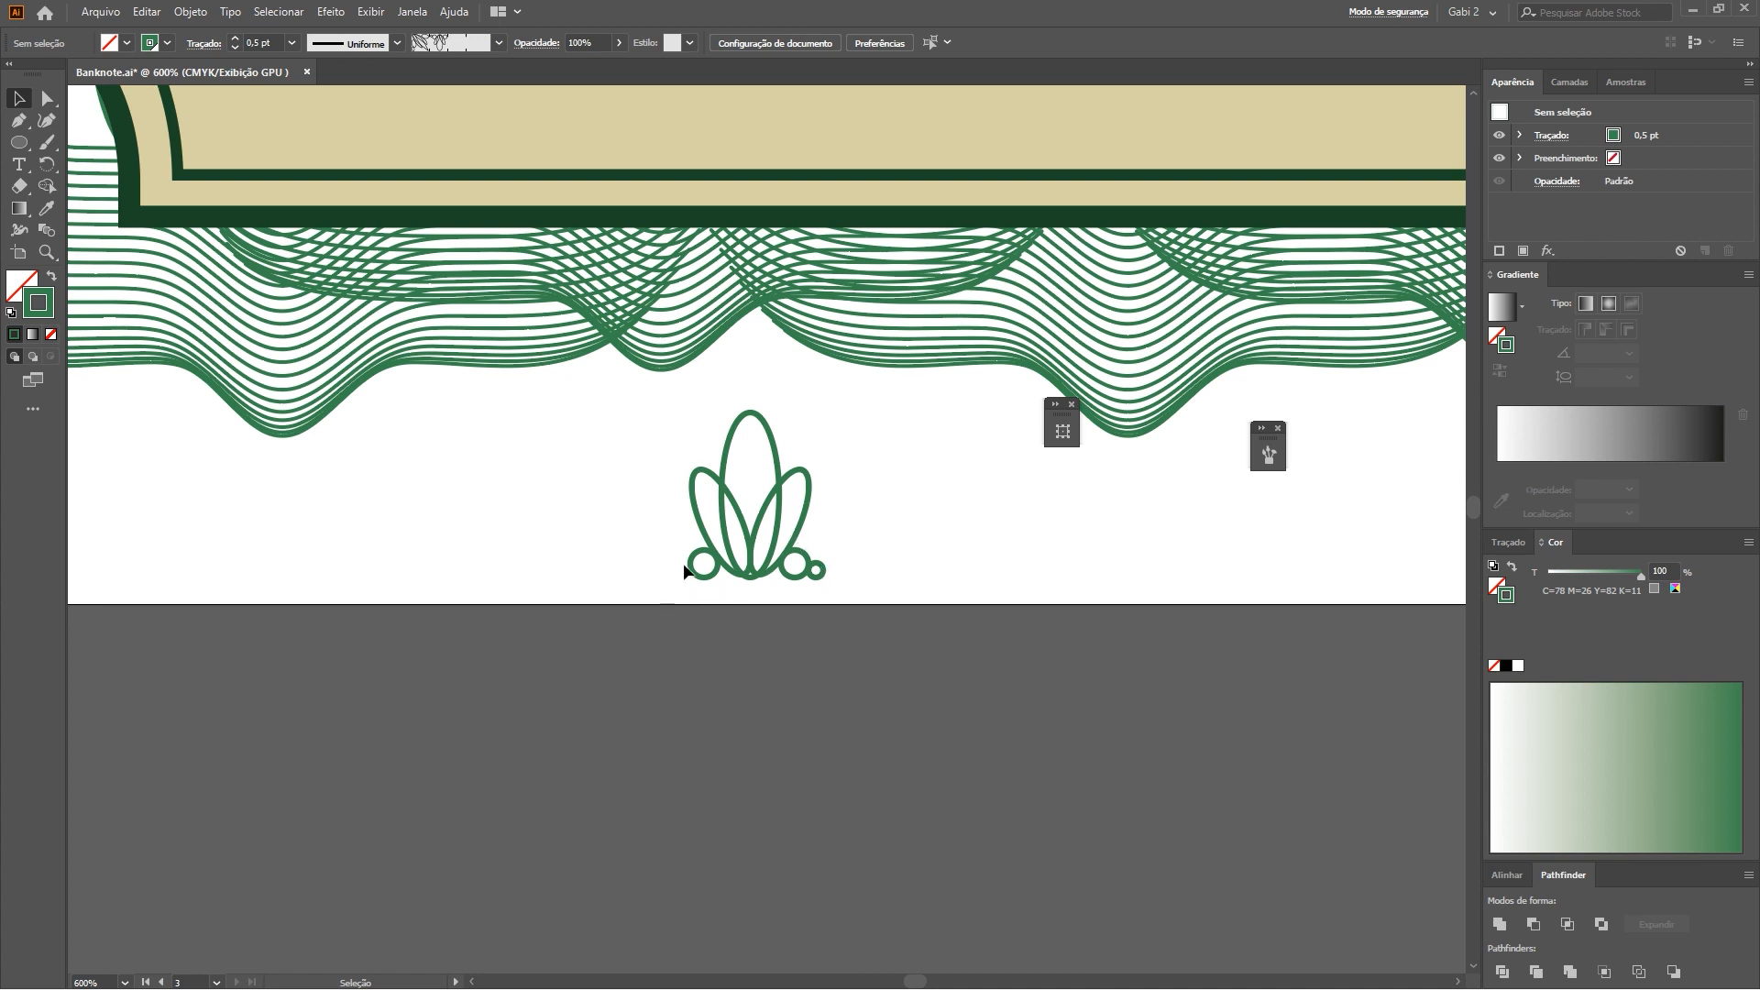
Try repeating the complete petal ornament side by side to the right, and undo the copies
{"action": "left_click_drag", "start_coordinate": [675, 480], "coordinate": [921, 605]}
{"action": "left_click_drag", "start_coordinate": [749, 498], "coordinate": [885, 499]}
{"action": "left_click", "coordinate": [839, 696]}
{"action": "left_click_drag", "start_coordinate": [831, 431], "coordinate": [951, 636]}
{"action": "key", "text": "ctrl+d"}
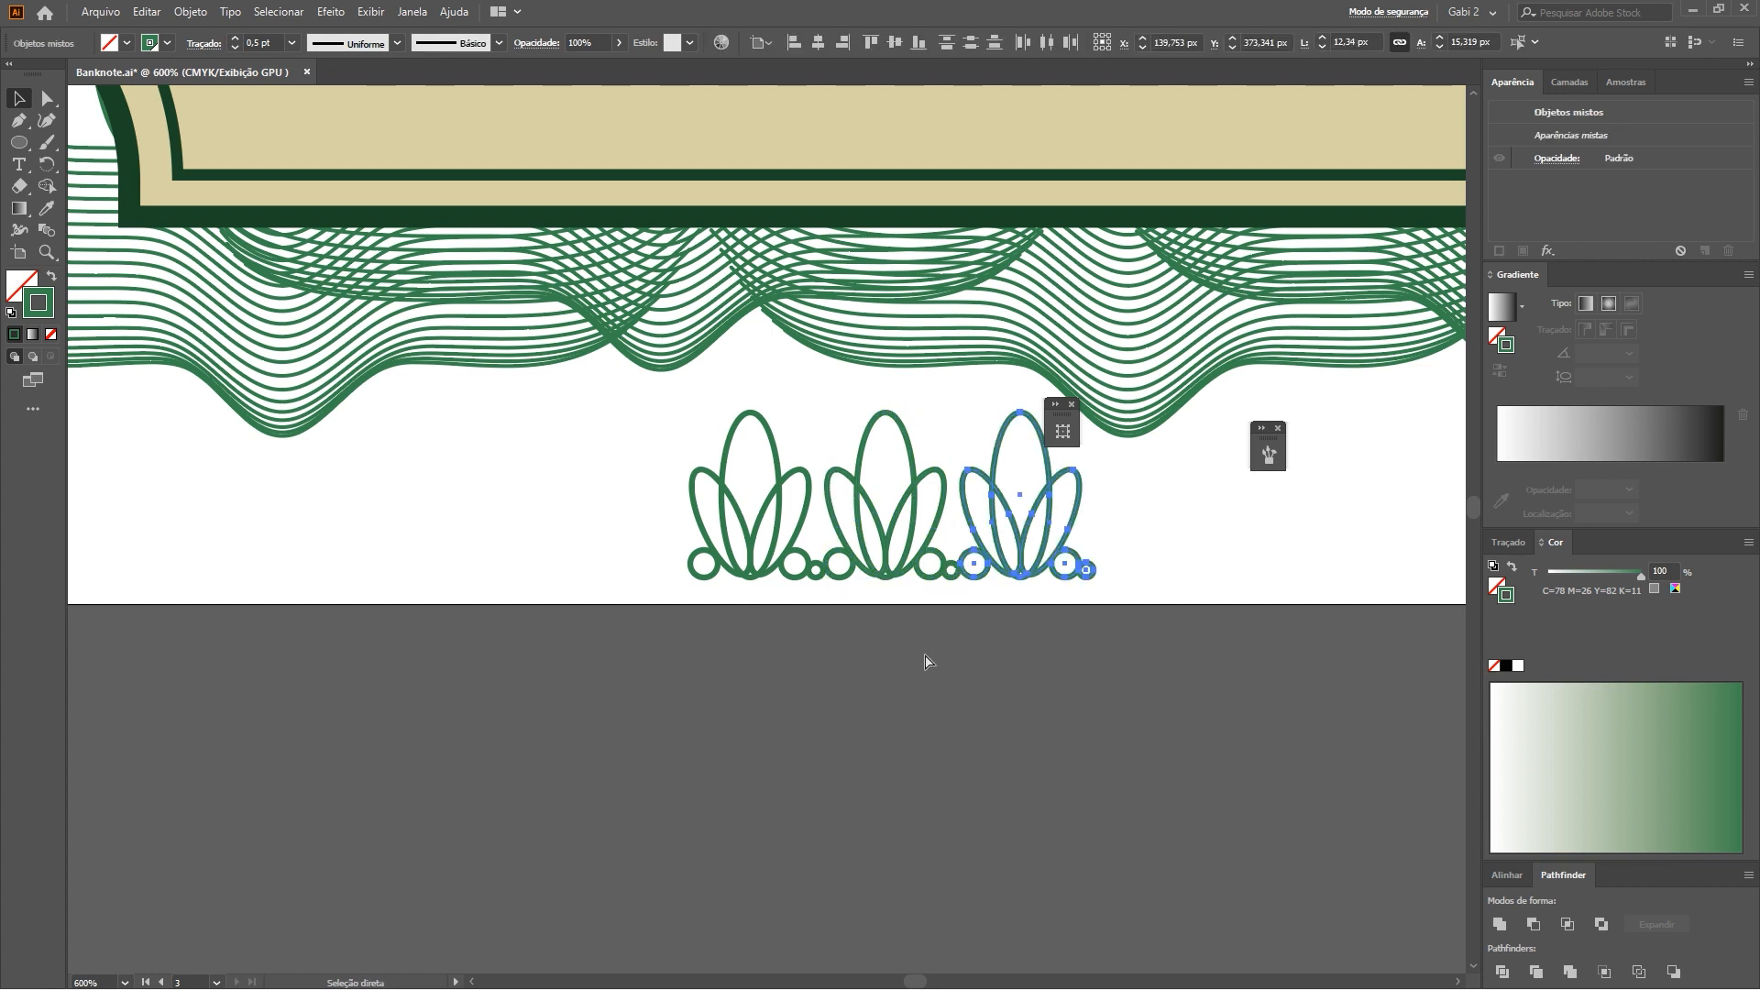
{"action": "key", "text": "ctrl+d"}
{"action": "key", "text": "ctrl+d"}
{"action": "key", "text": "ctrl+z"}
{"action": "key", "text": "ctrl+z"}
{"action": "key", "text": "ctrl+z"}
{"action": "key", "text": "ctrl+z"}
{"action": "key", "text": "ctrl+z"}
{"action": "key", "text": "ctrl+z"}
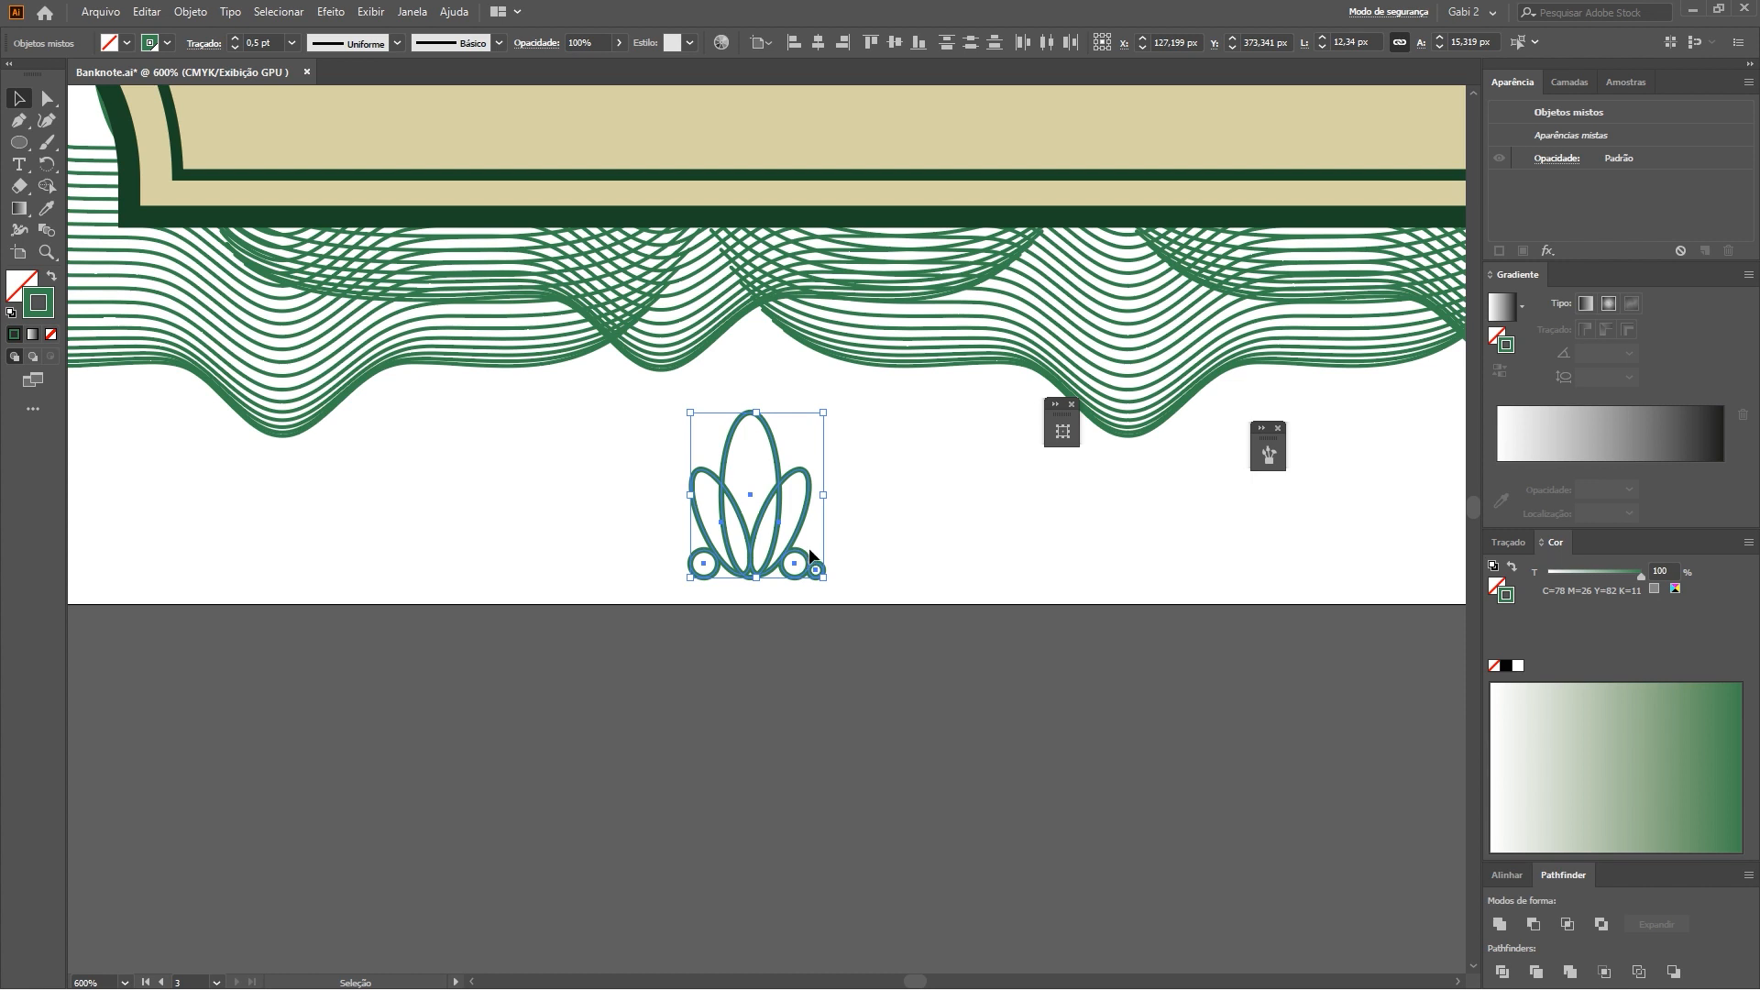
Group the petal ornament and create a pattern brush from it, choosing an automatically generated outer corner tile that shows a diagonal petal
{"action": "key", "text": "ctrl+g"}
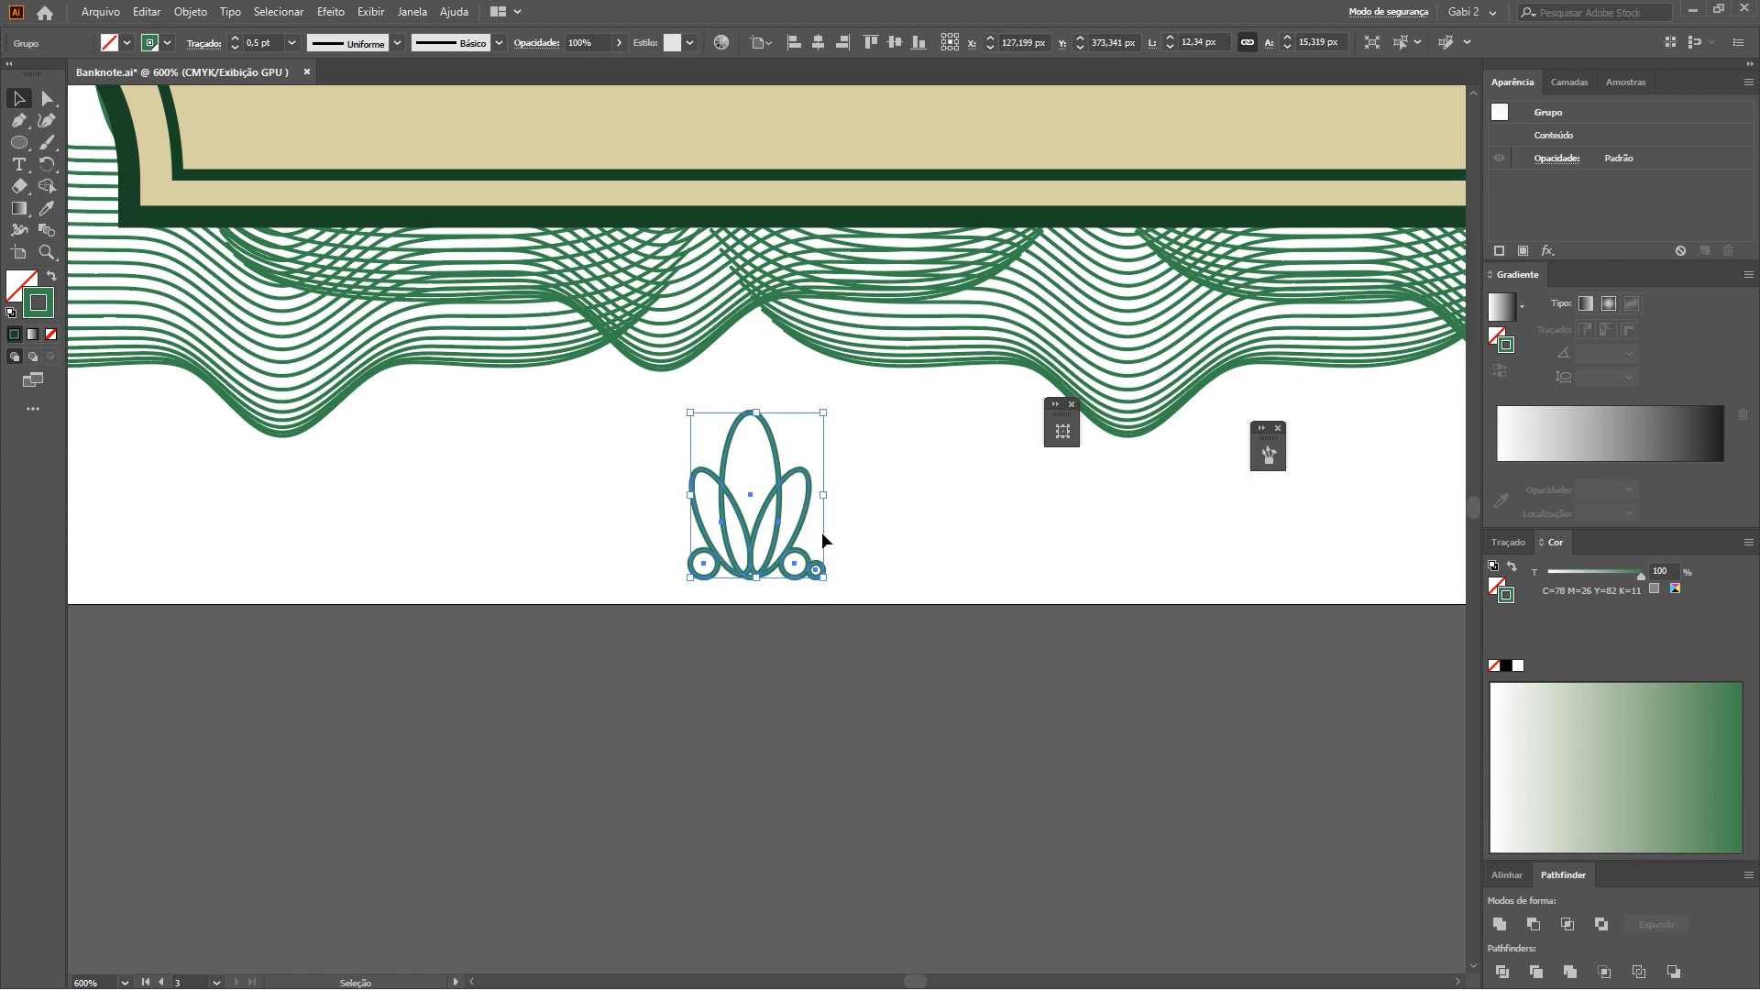
{"action": "left_click", "coordinate": [1268, 452]}
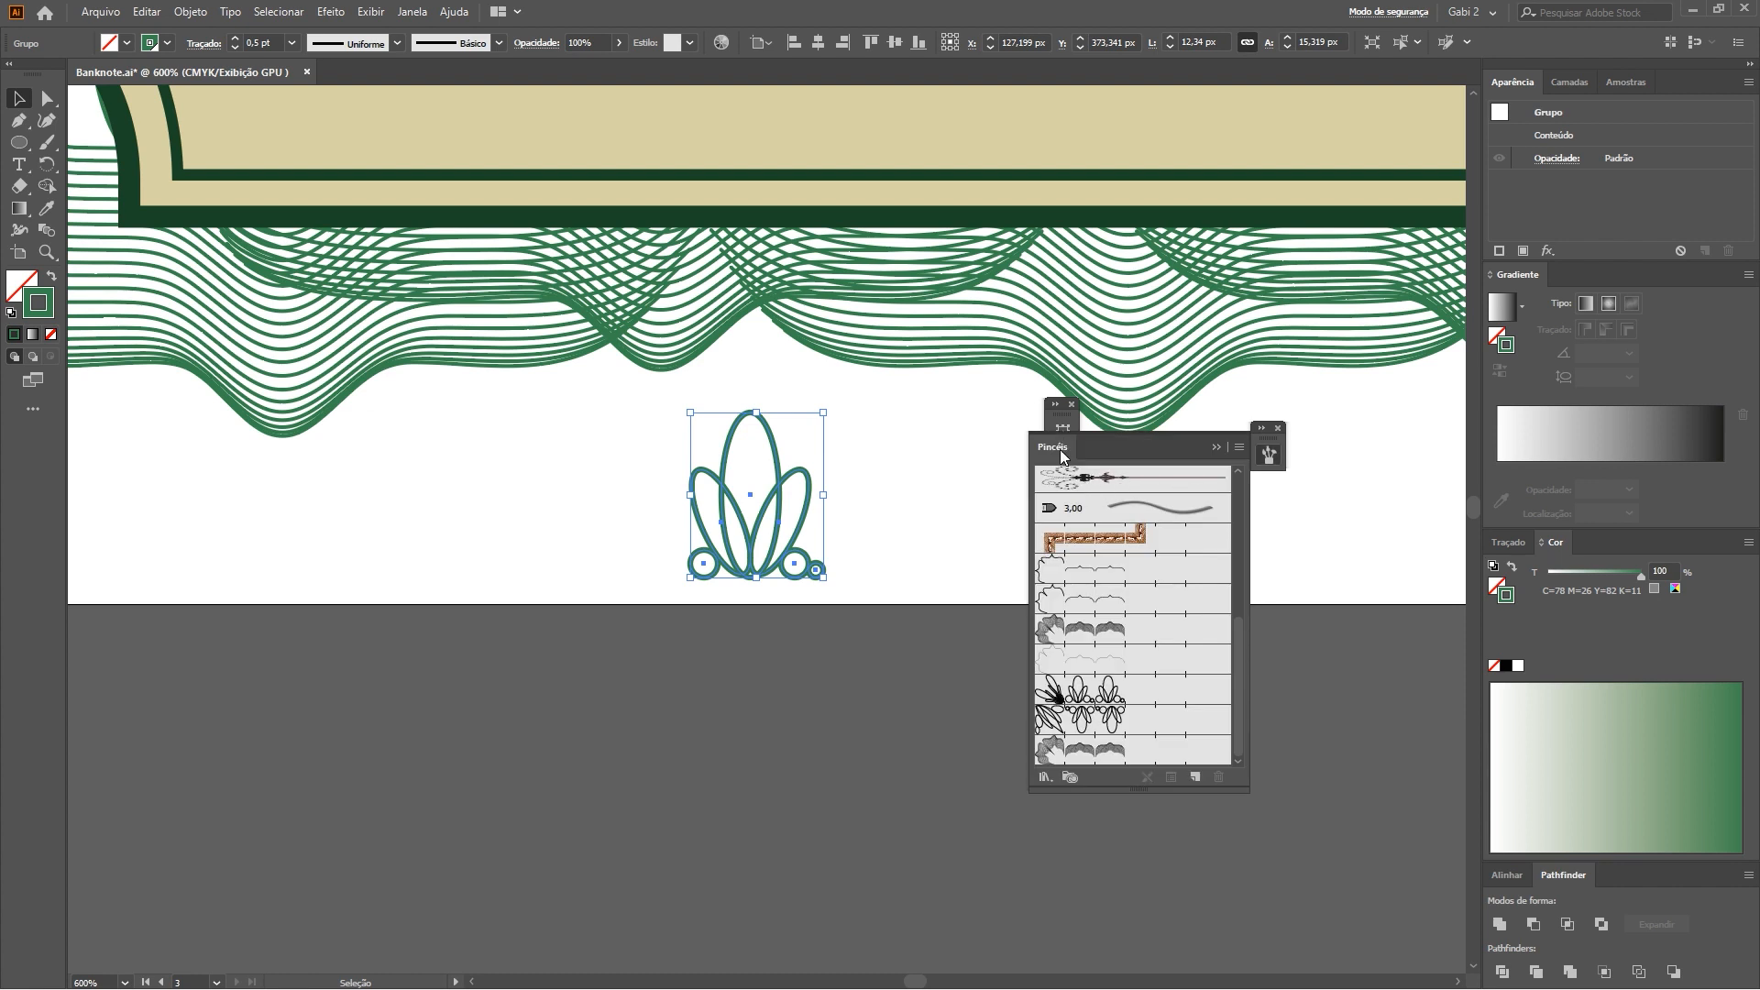
{"action": "left_click", "coordinate": [1193, 777]}
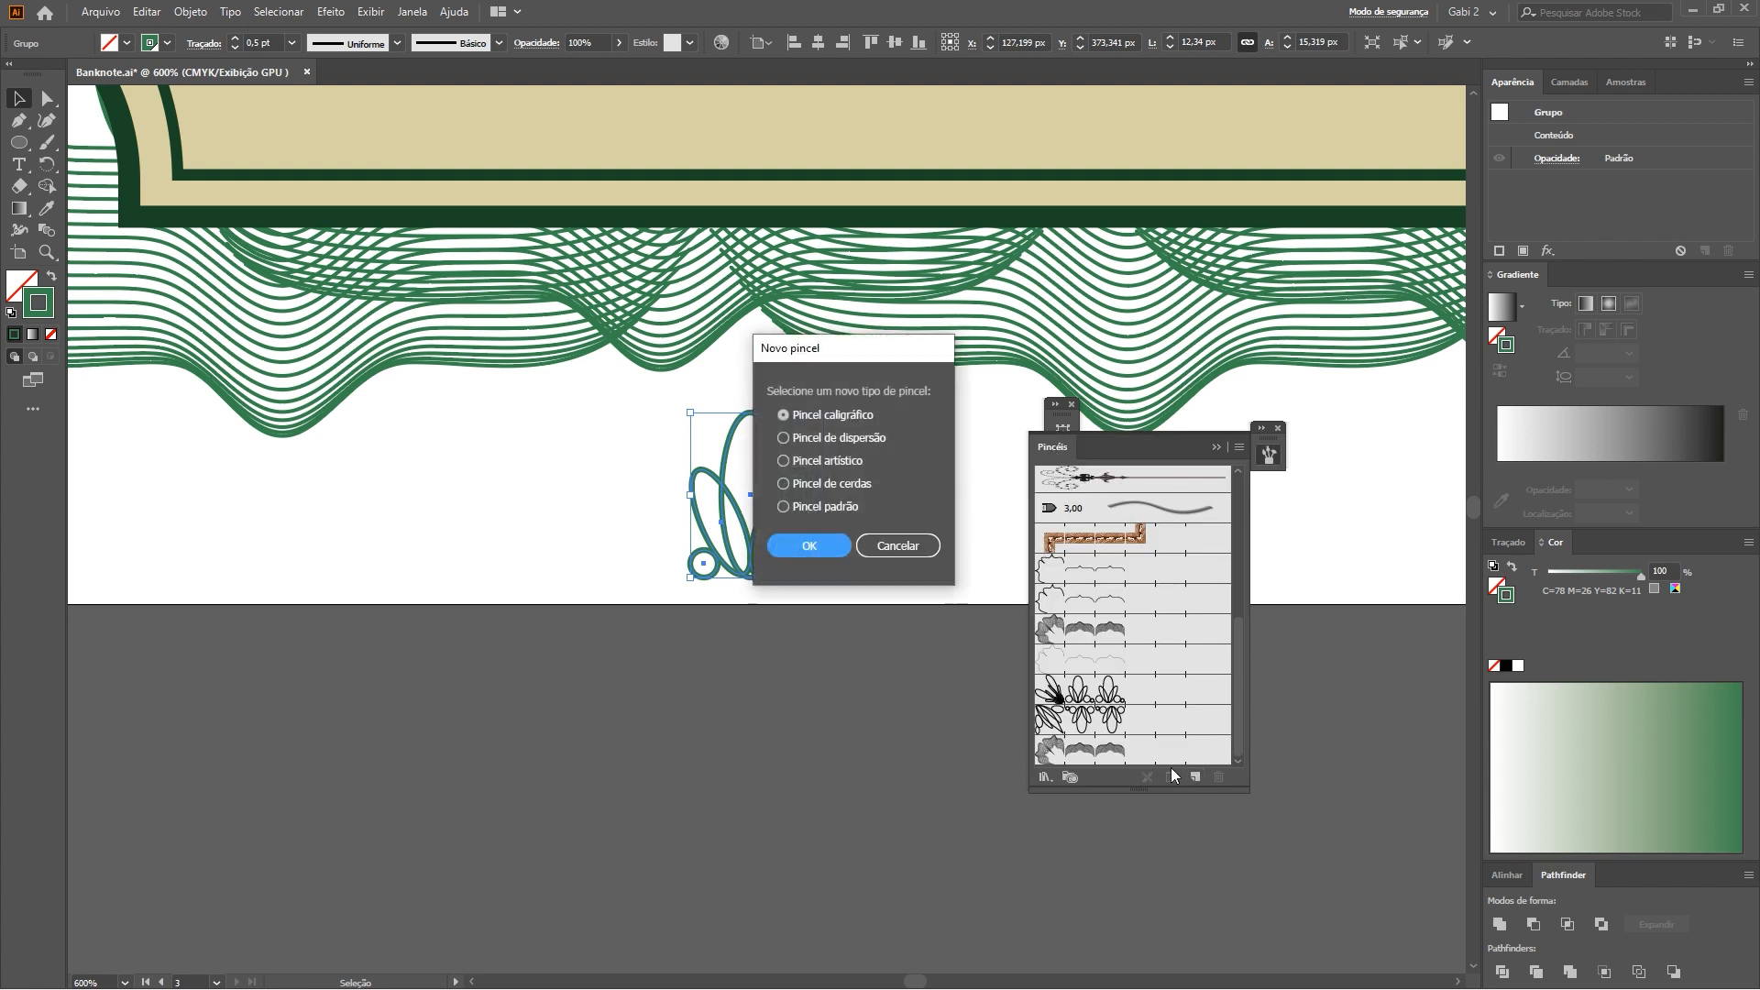
{"action": "left_click", "coordinate": [823, 505]}
{"action": "key", "text": "Return"}
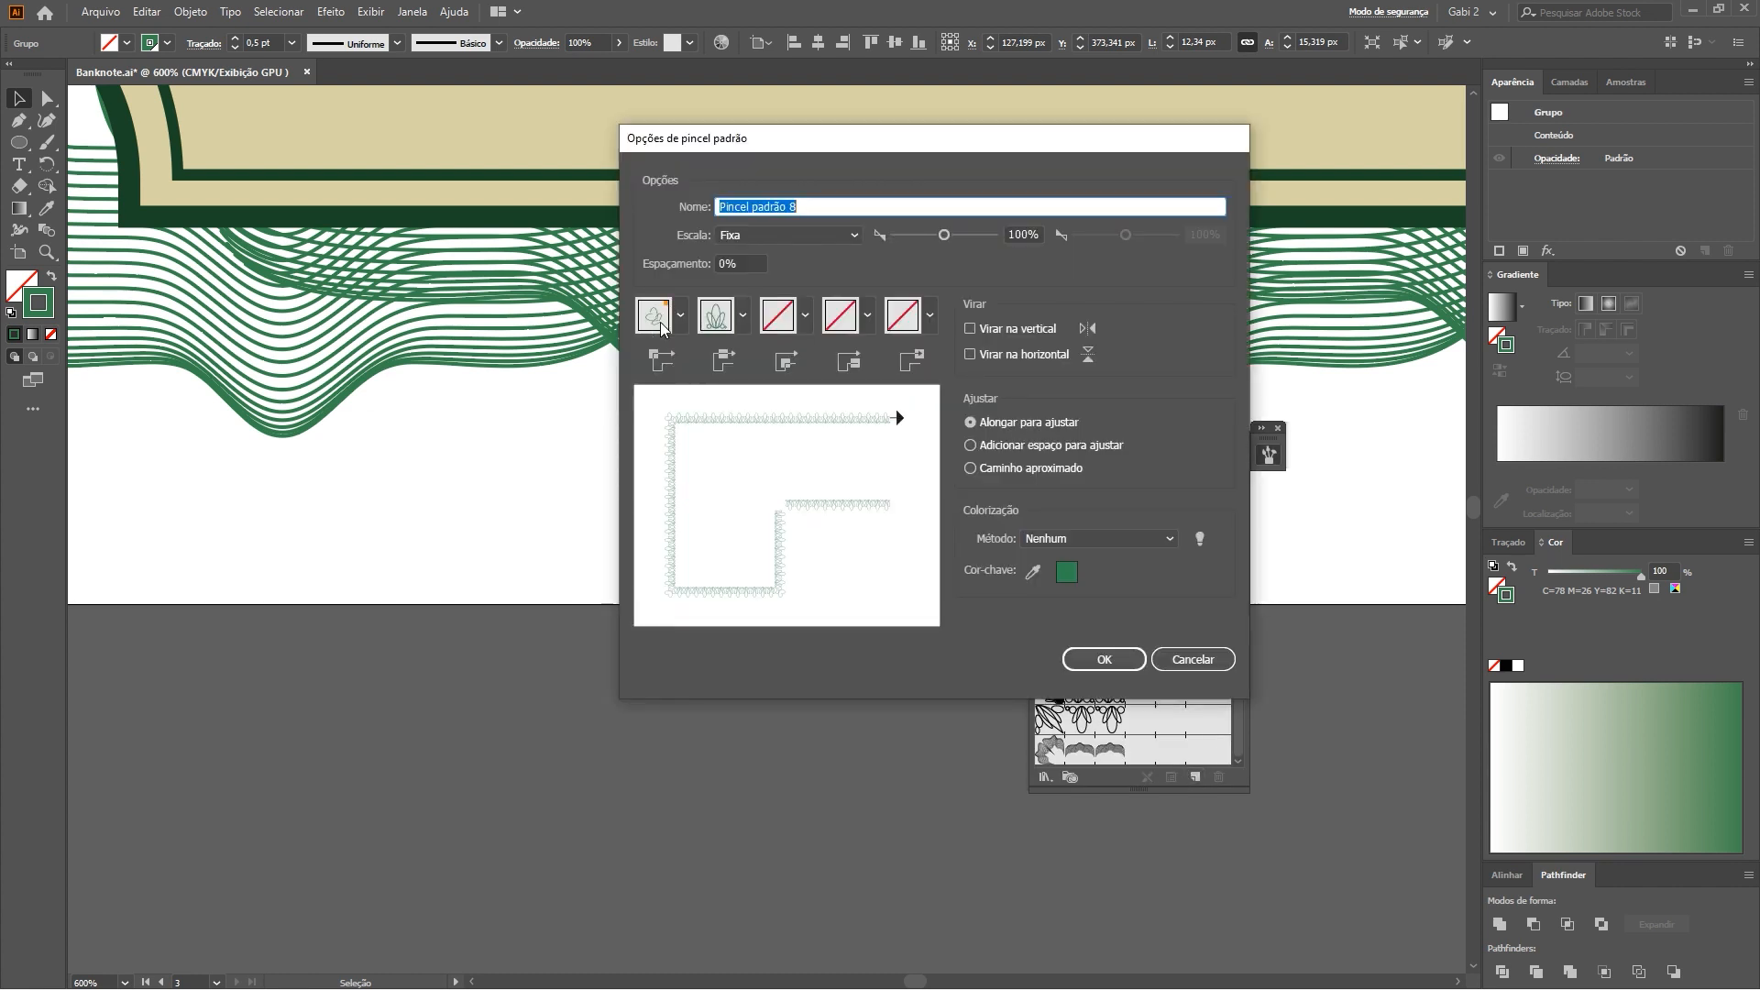
{"action": "left_click", "coordinate": [662, 327]}
{"action": "left_click", "coordinate": [560, 429]}
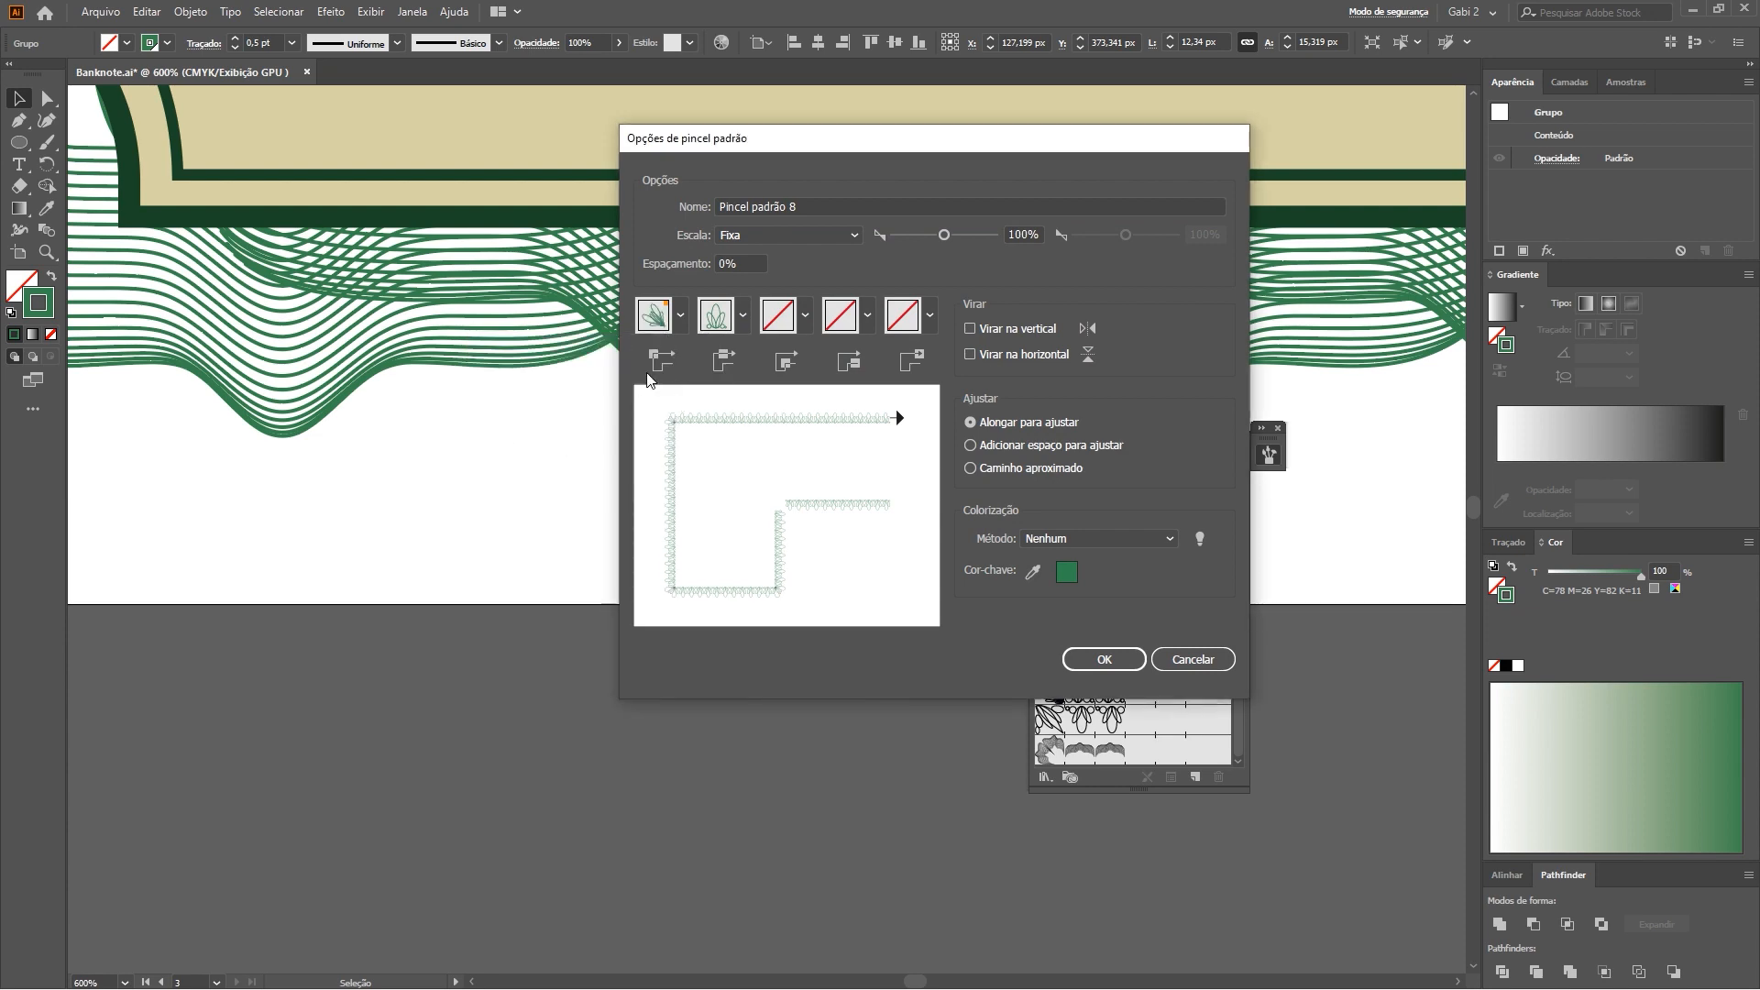
{"action": "left_click", "coordinate": [1103, 660]}
Apply the existing black petal pattern brush, Pincel padrão 5, to the thin inner outline of the new beige panel
{"action": "key", "text": "ctrl+minus"}
{"action": "key", "text": "ctrl+minus"}
{"action": "key", "text": "ctrl+minus"}
{"action": "key", "text": "ctrl+minus"}
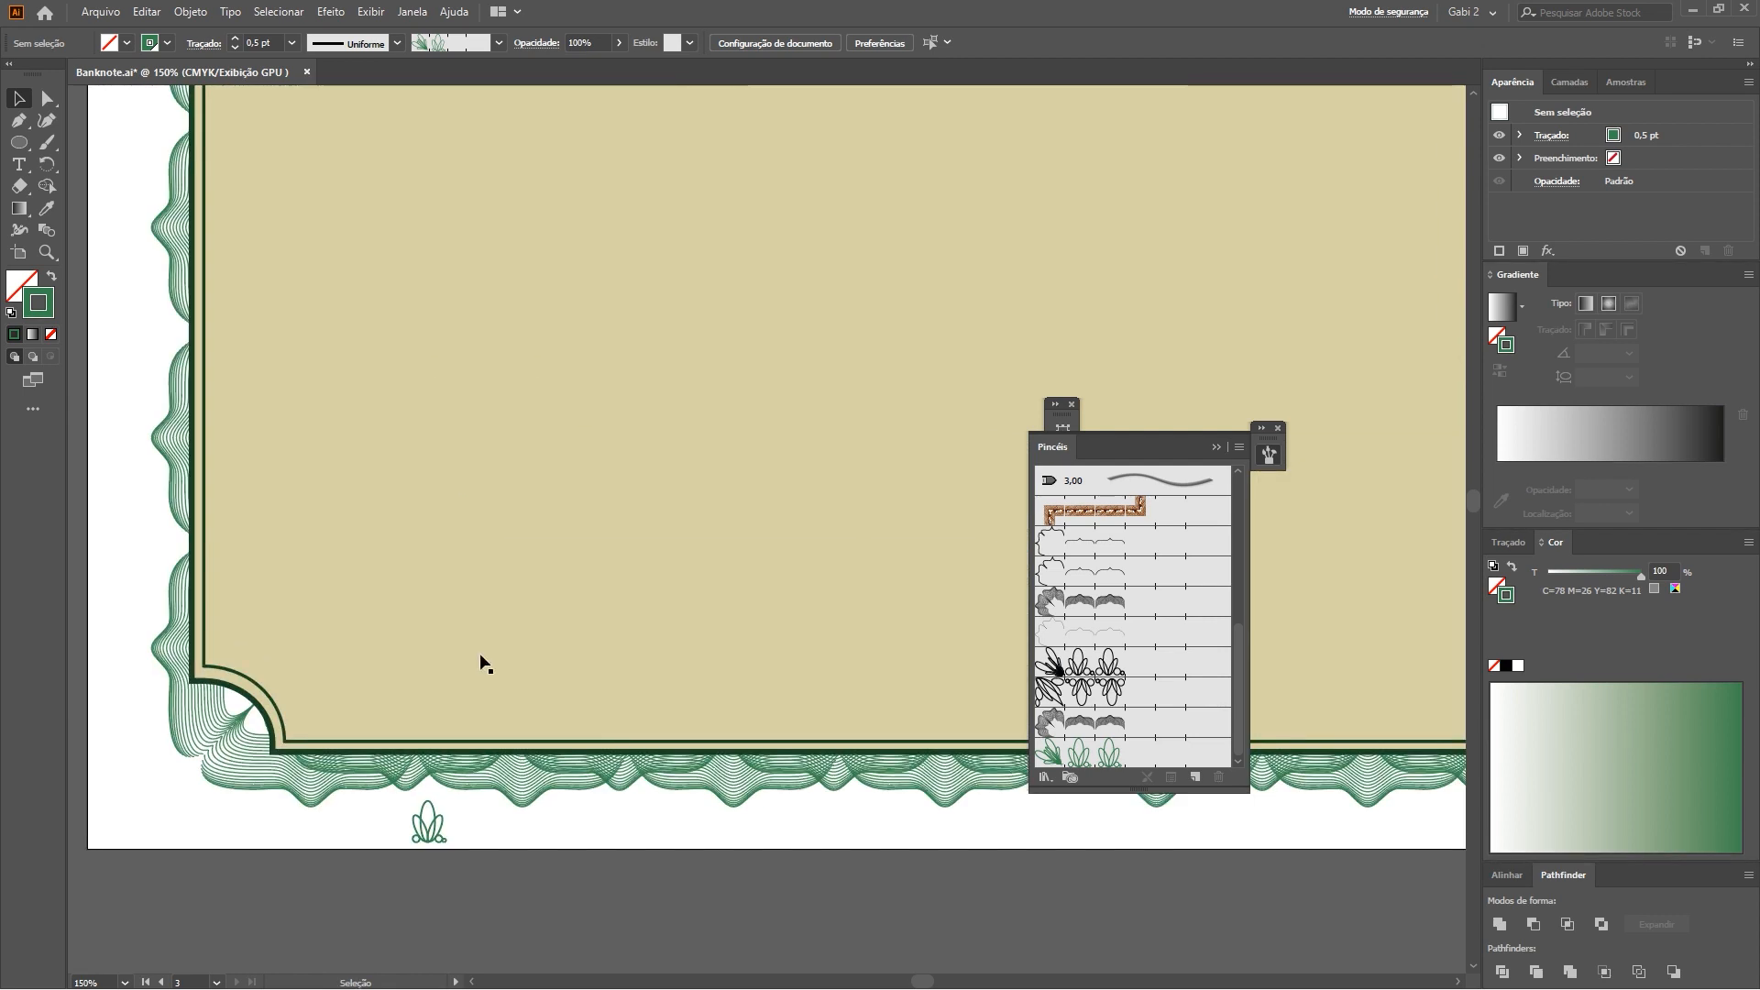
{"action": "key", "text": "ctrl+0"}
{"action": "left_click", "coordinate": [773, 359]}
{"action": "left_click", "coordinate": [158, 290]}
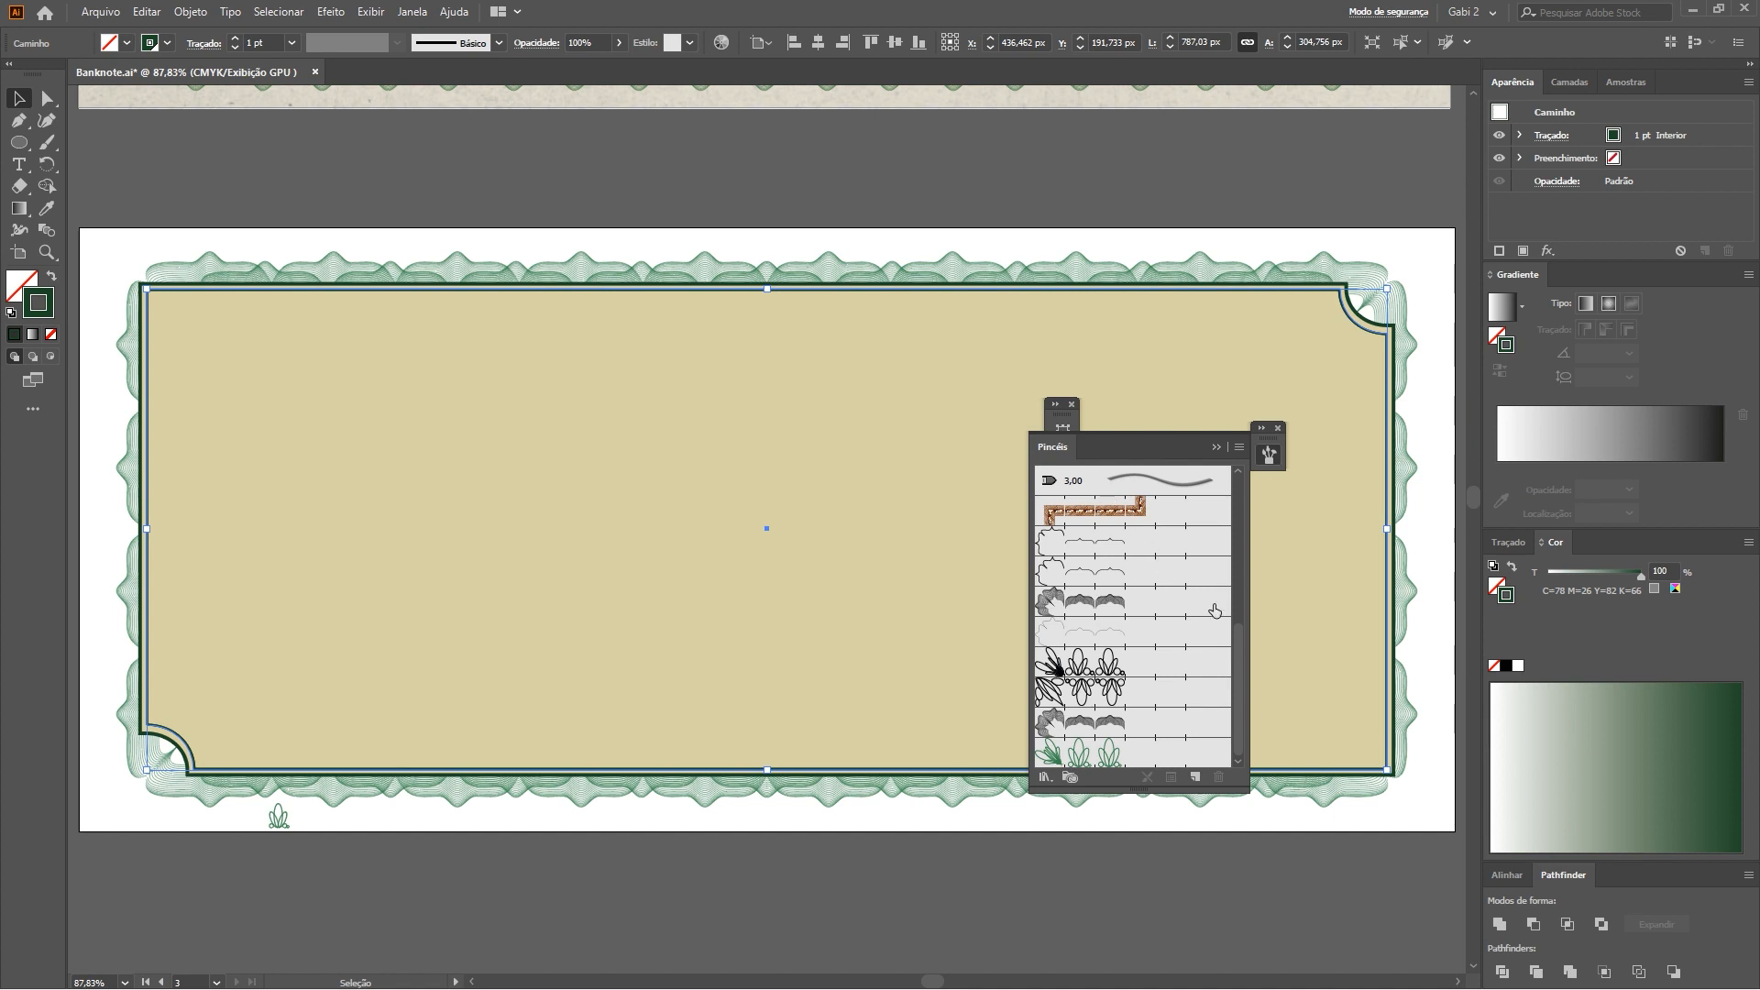
{"action": "left_click", "coordinate": [1104, 694]}
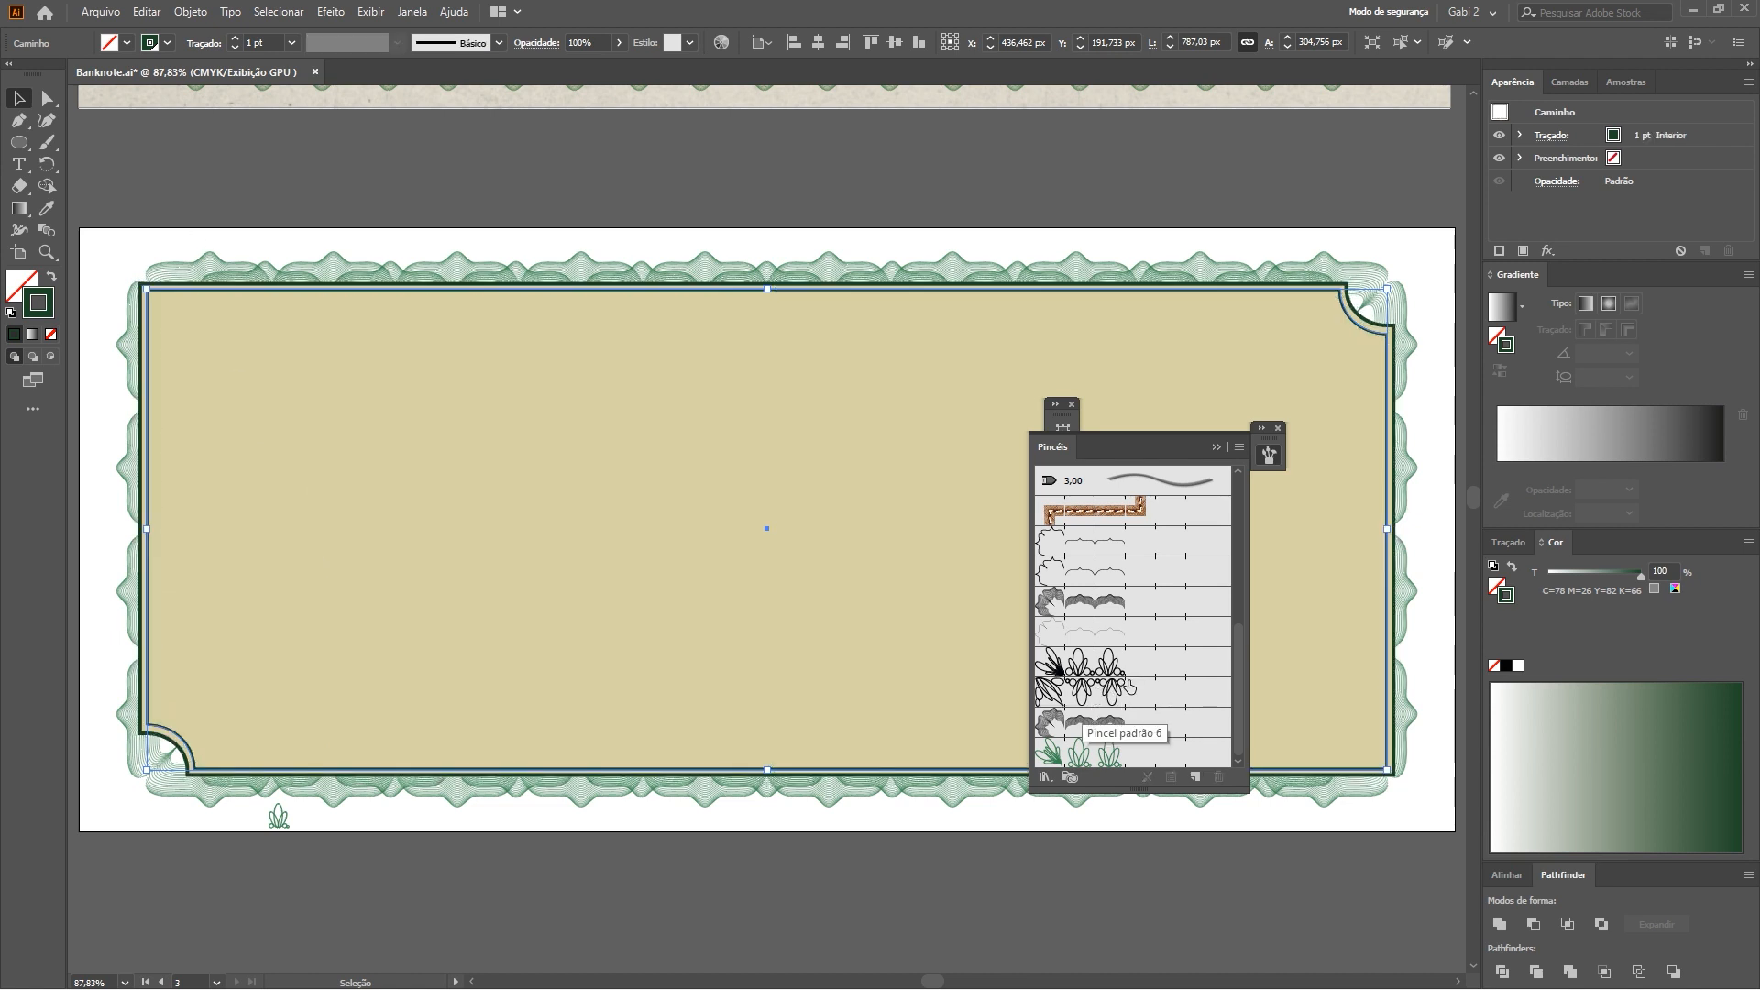
{"action": "left_click", "coordinate": [1057, 669]}
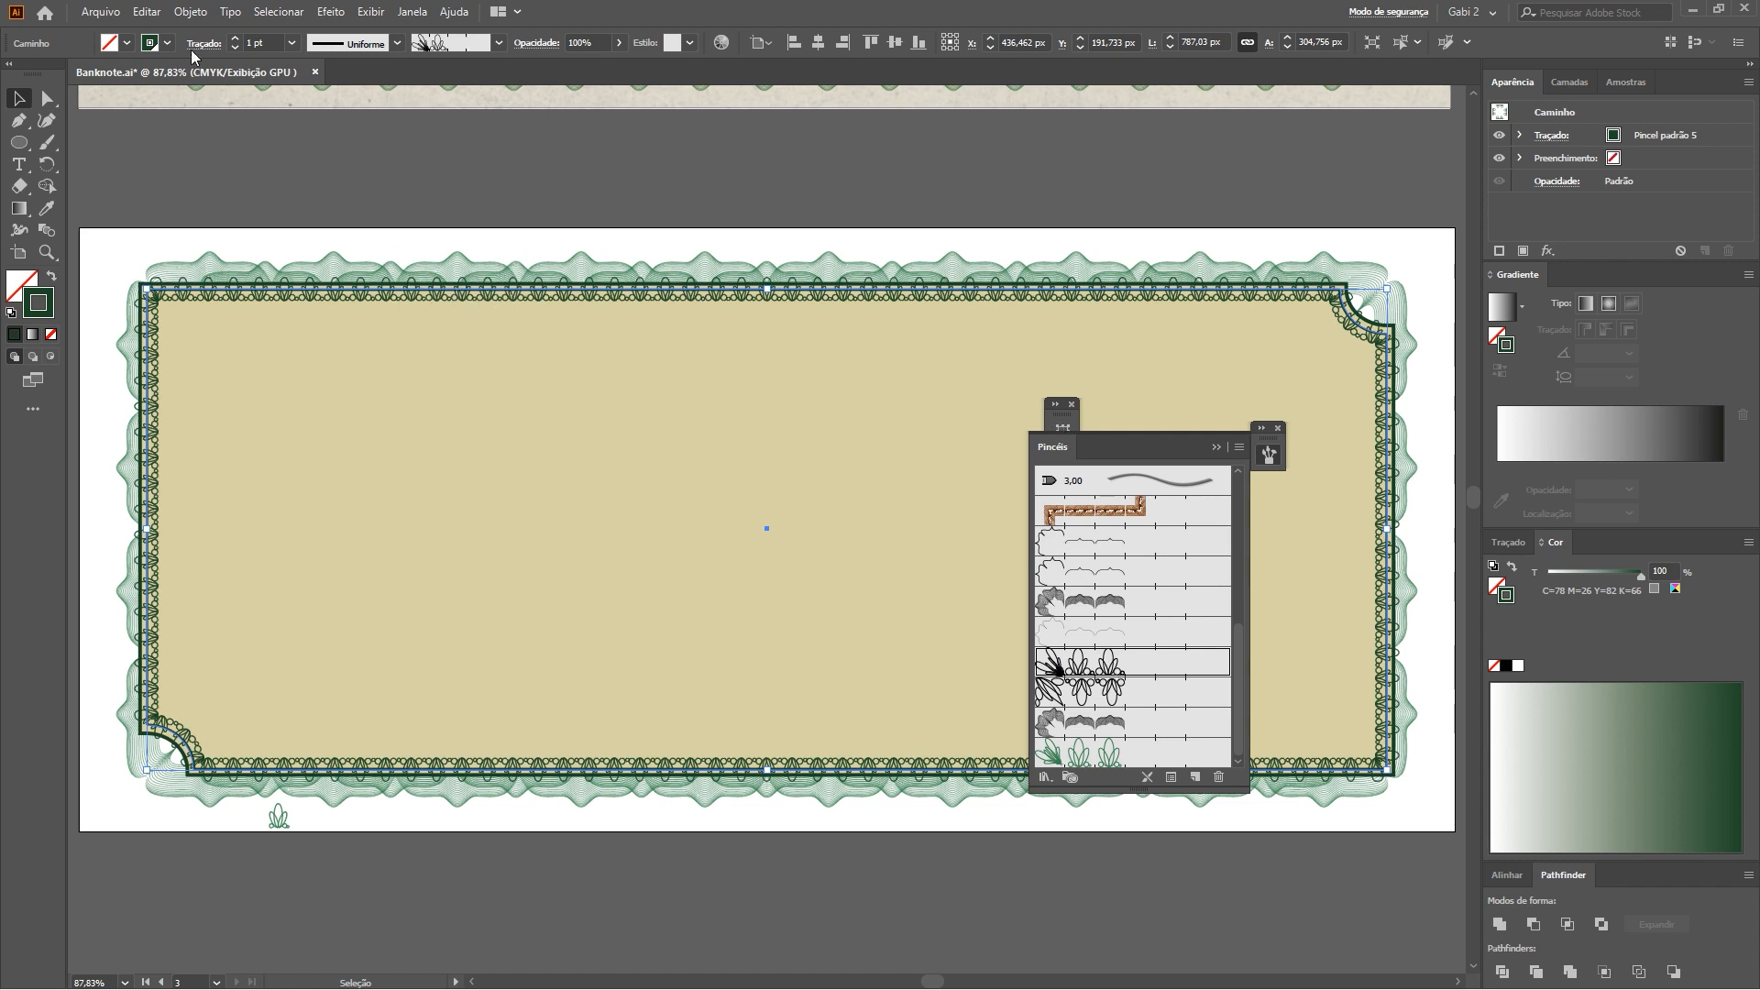
Set the stroke weight of the petal-brushed inner outline to 0.5 pt
{"action": "left_click", "coordinate": [263, 36]}
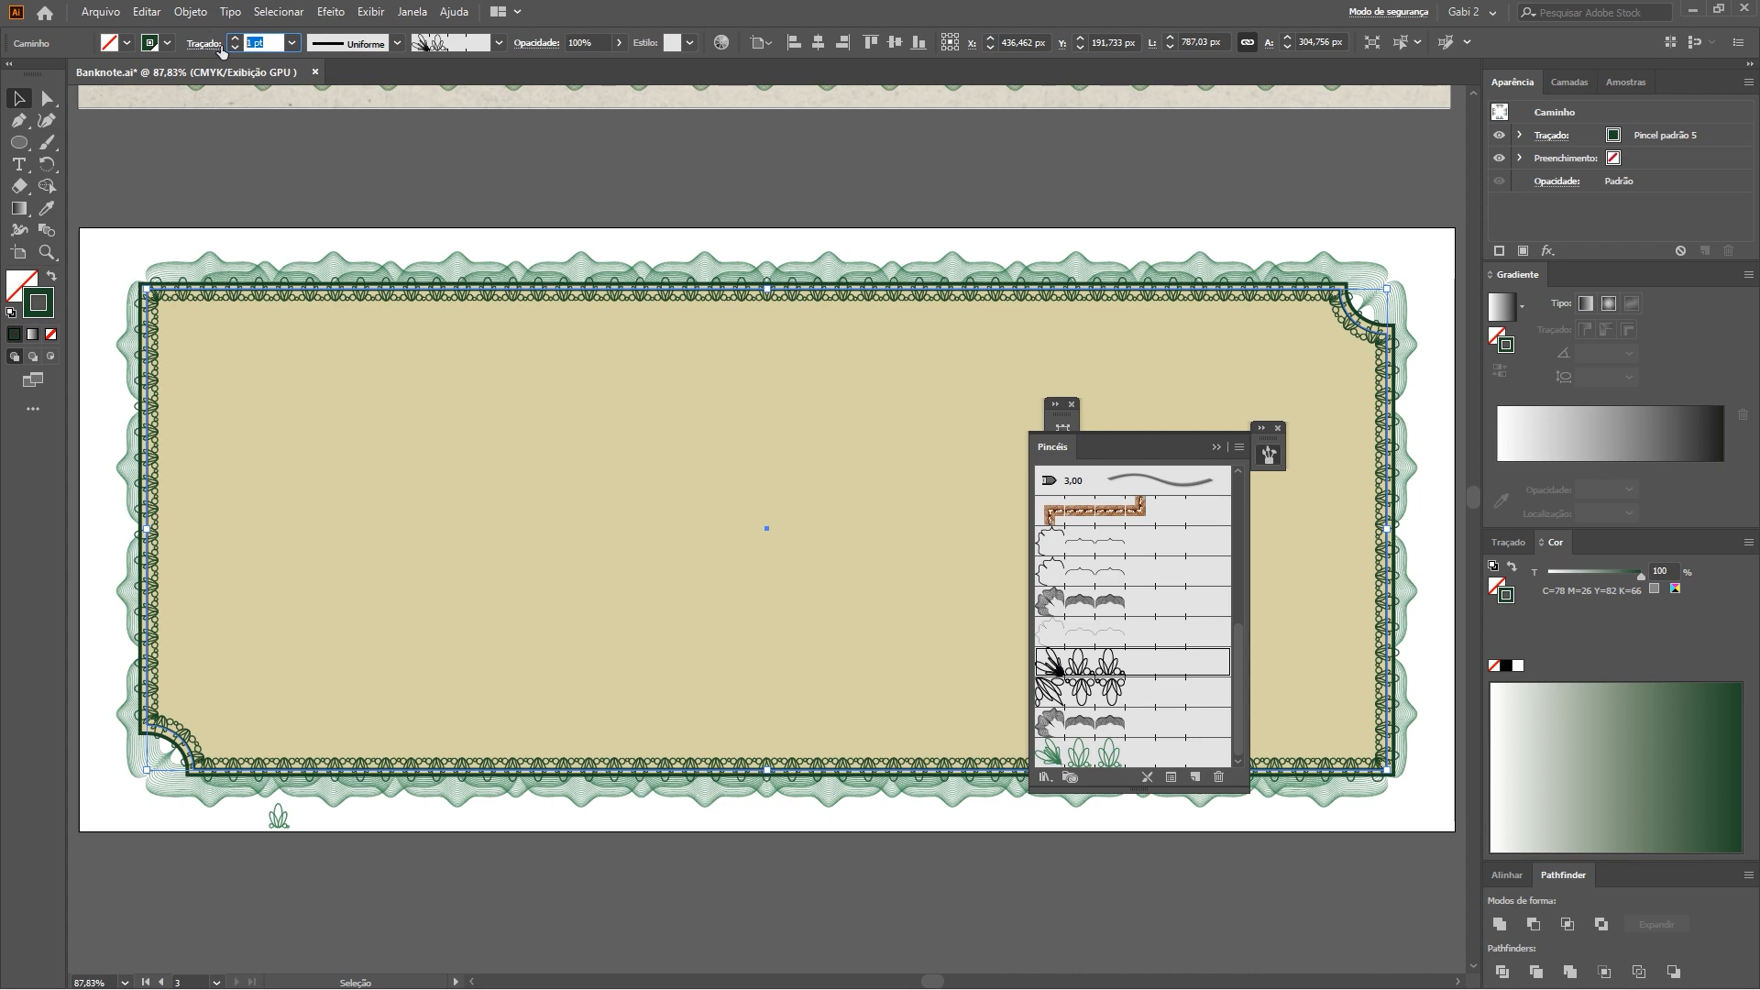
{"action": "type", "text": "0,5"}
{"action": "key", "text": "Return"}
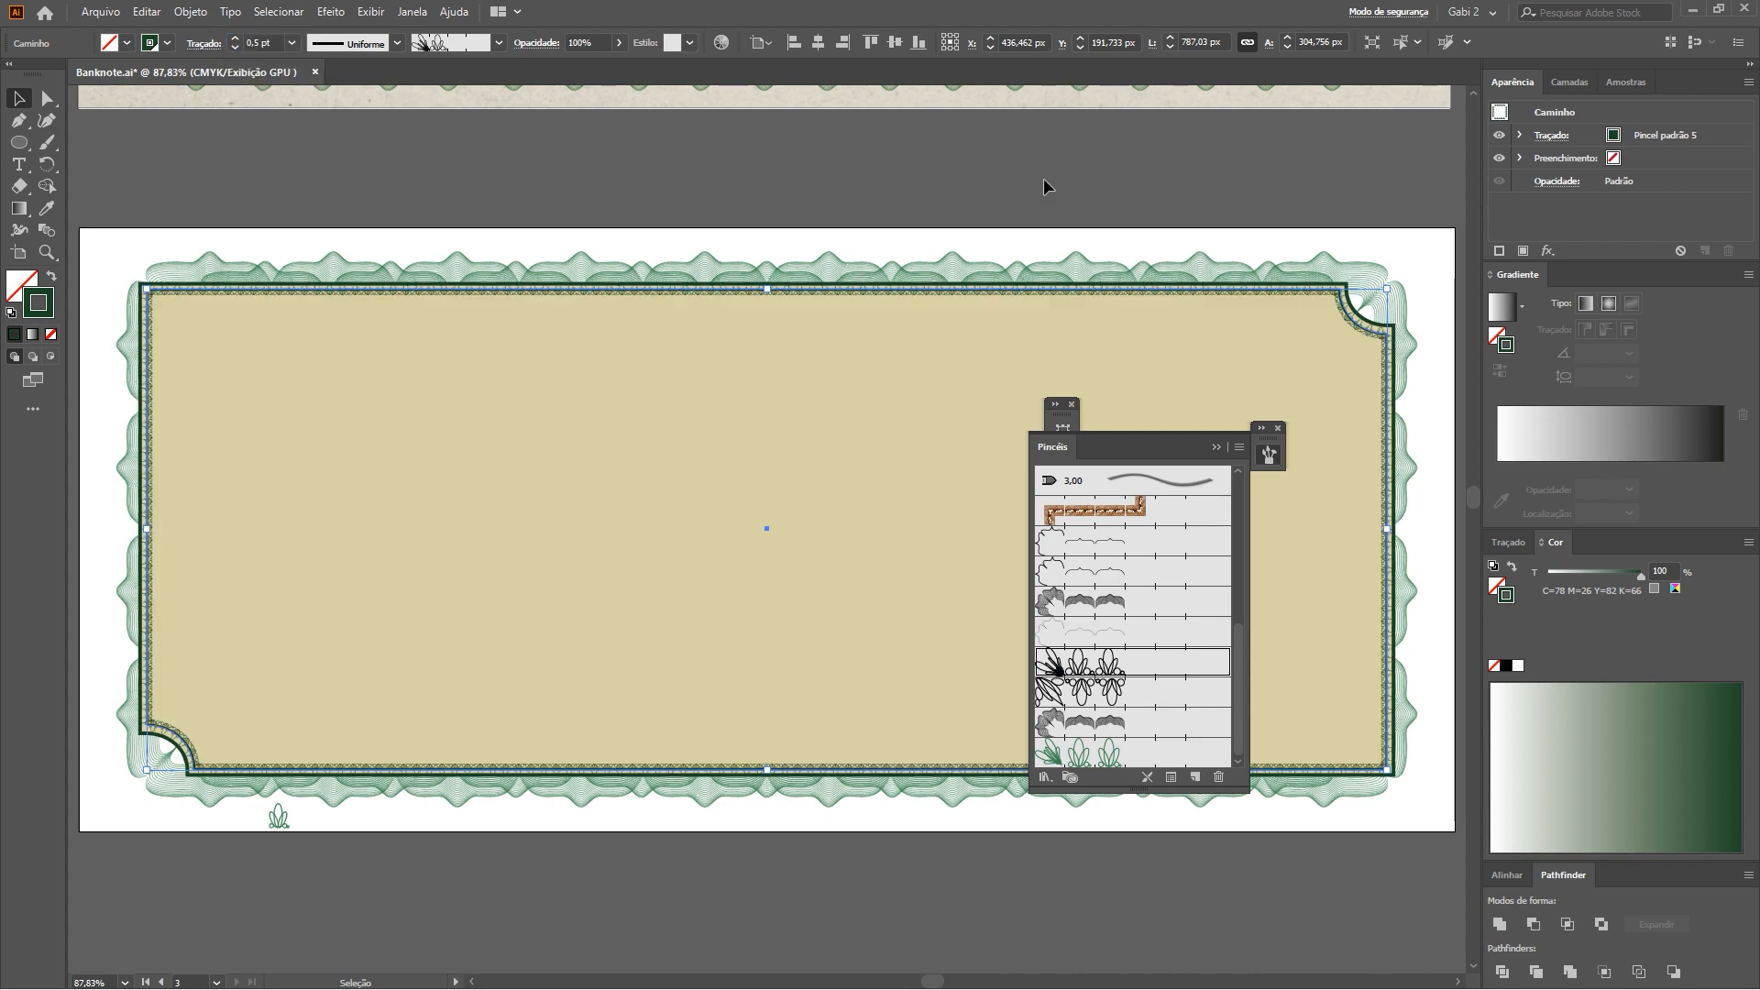
Examine the petal-brush border at the panel's upper corner, lower inverted corner and bottom edge
{"action": "key", "text": "z"}
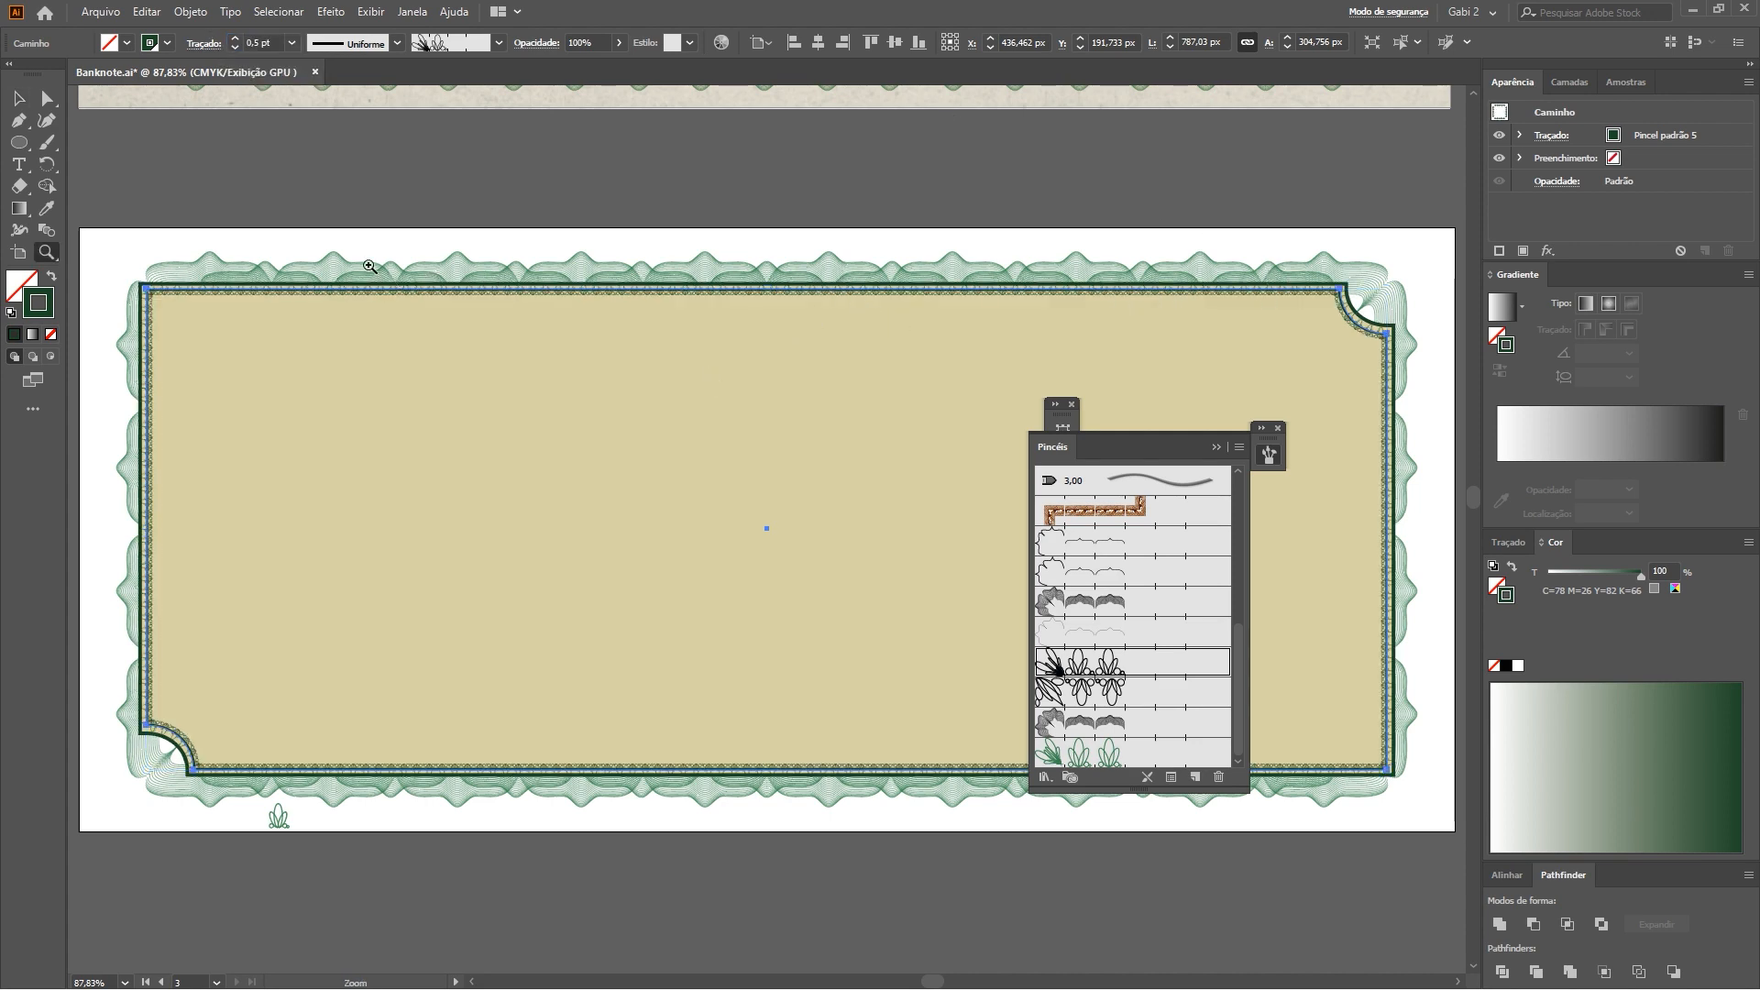
{"action": "left_click", "coordinate": [426, 275]}
{"action": "left_click_drag", "start_coordinate": [520, 324], "coordinate": [621, 305]}
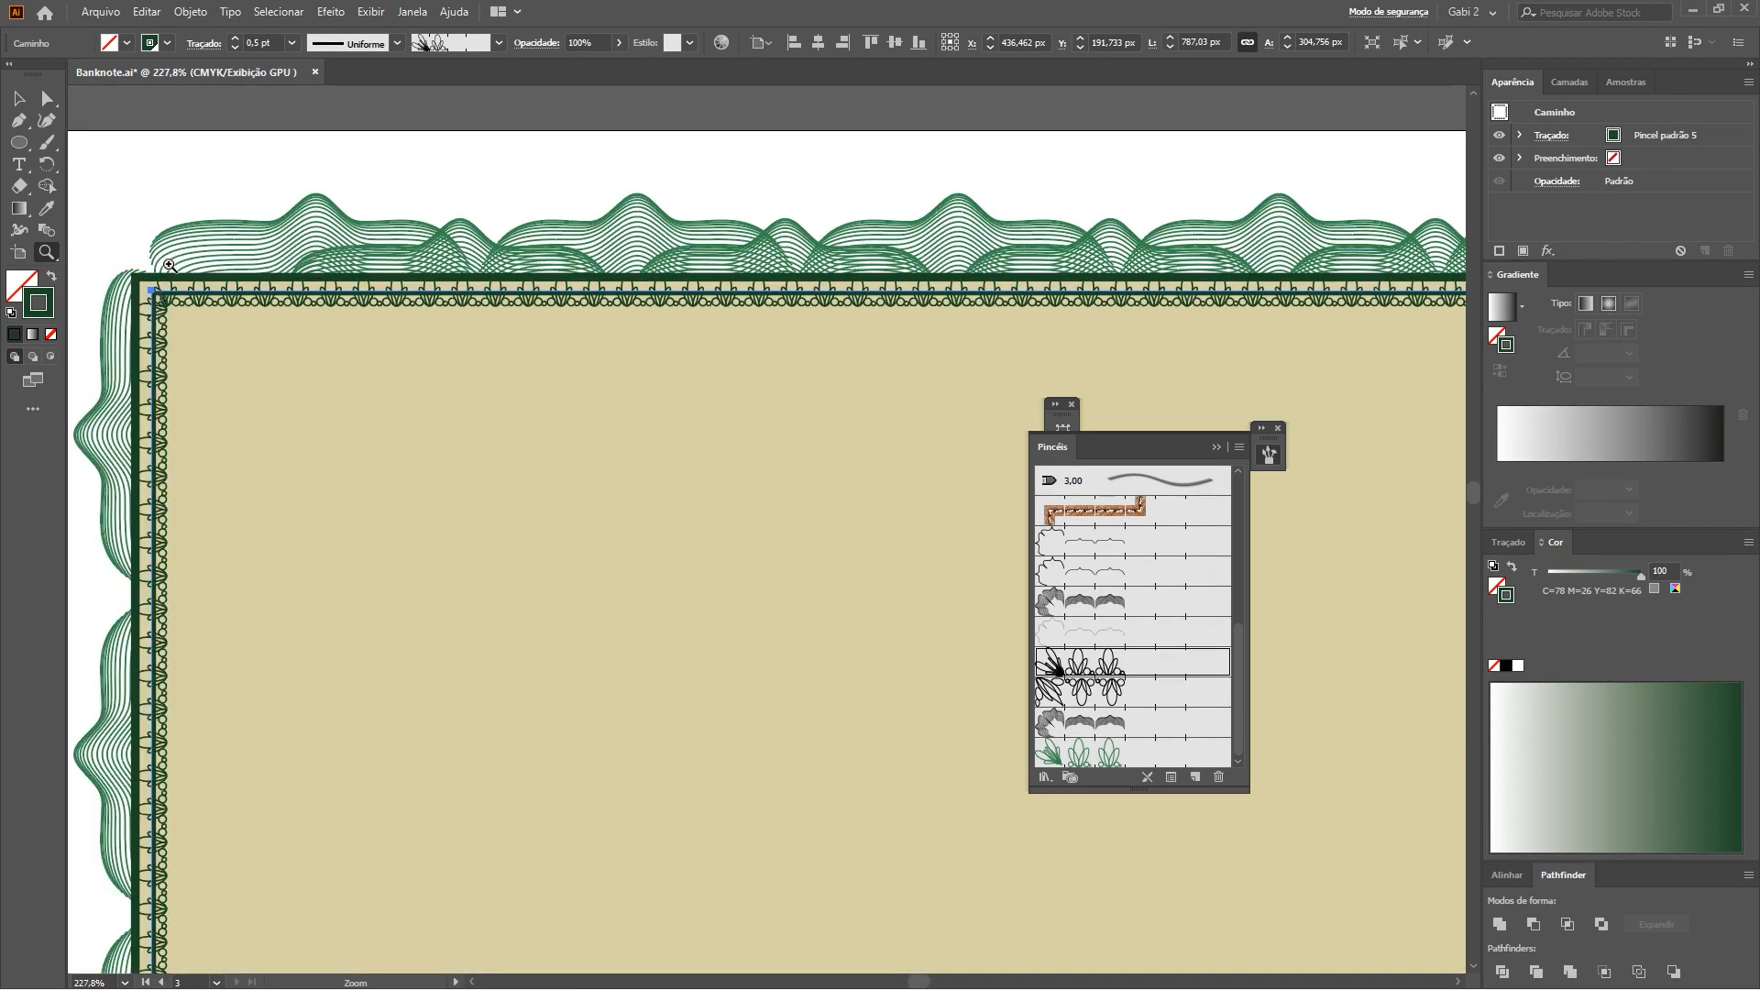
{"action": "key", "text": "space"}
{"action": "left_click_drag", "start_coordinate": [756, 833], "coordinate": [675, 536]}
{"action": "left_click_drag", "start_coordinate": [742, 420], "coordinate": [804, 768]}
{"action": "left_click_drag", "start_coordinate": [629, 345], "coordinate": [536, 453]}
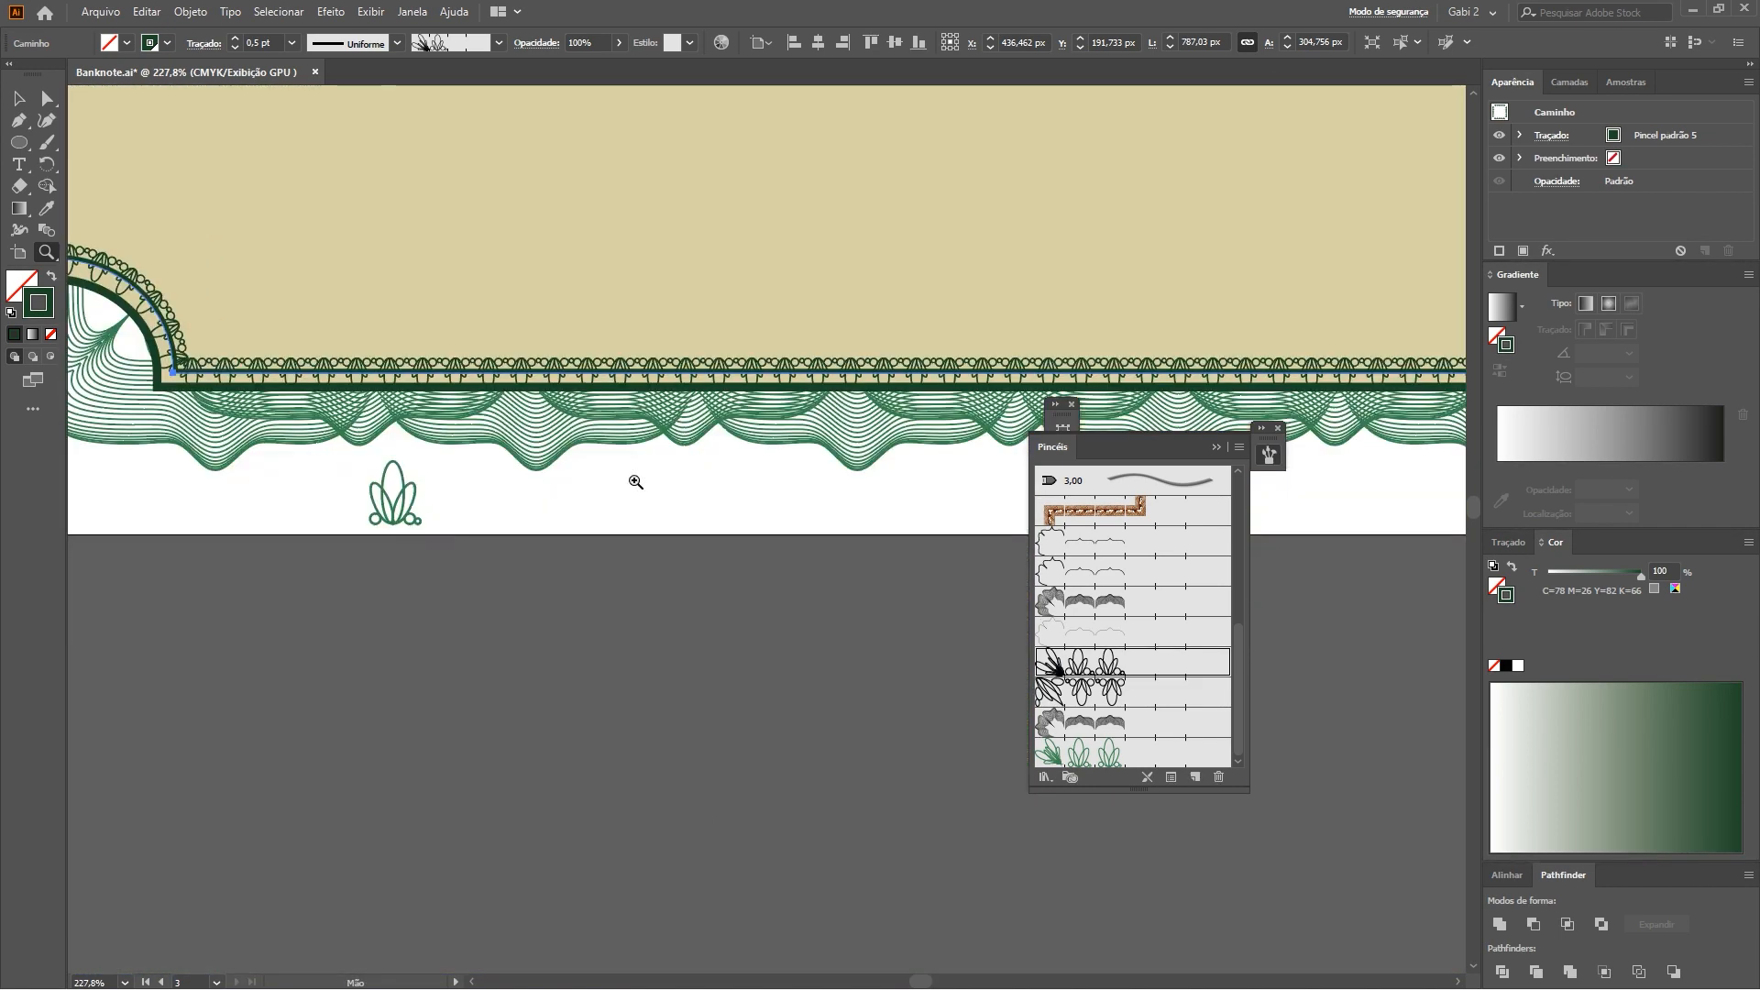
{"action": "key", "text": "v"}
{"action": "left_click_drag", "start_coordinate": [335, 494], "coordinate": [349, 580]}
{"action": "key", "text": "e"}
{"action": "key", "text": "v"}
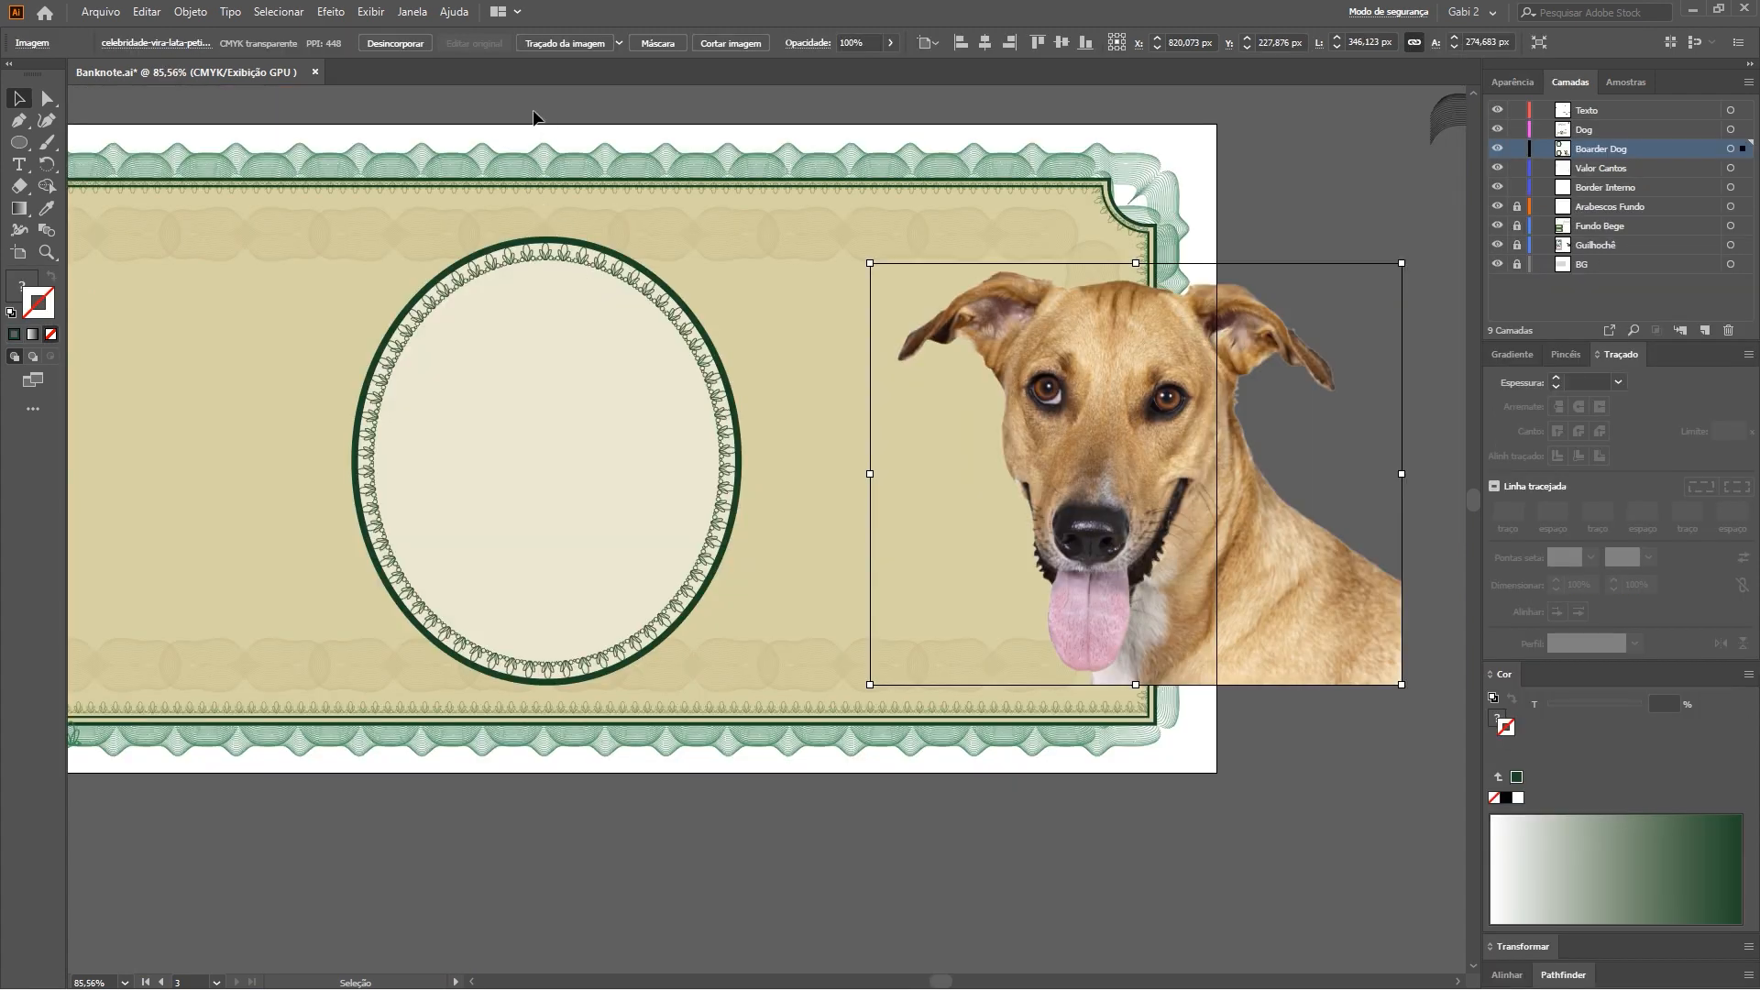
Move the petal-brushed ring off the cream oval to inspect the oval's fill and stroke, and undo the move
{"action": "left_click", "coordinate": [533, 114]}
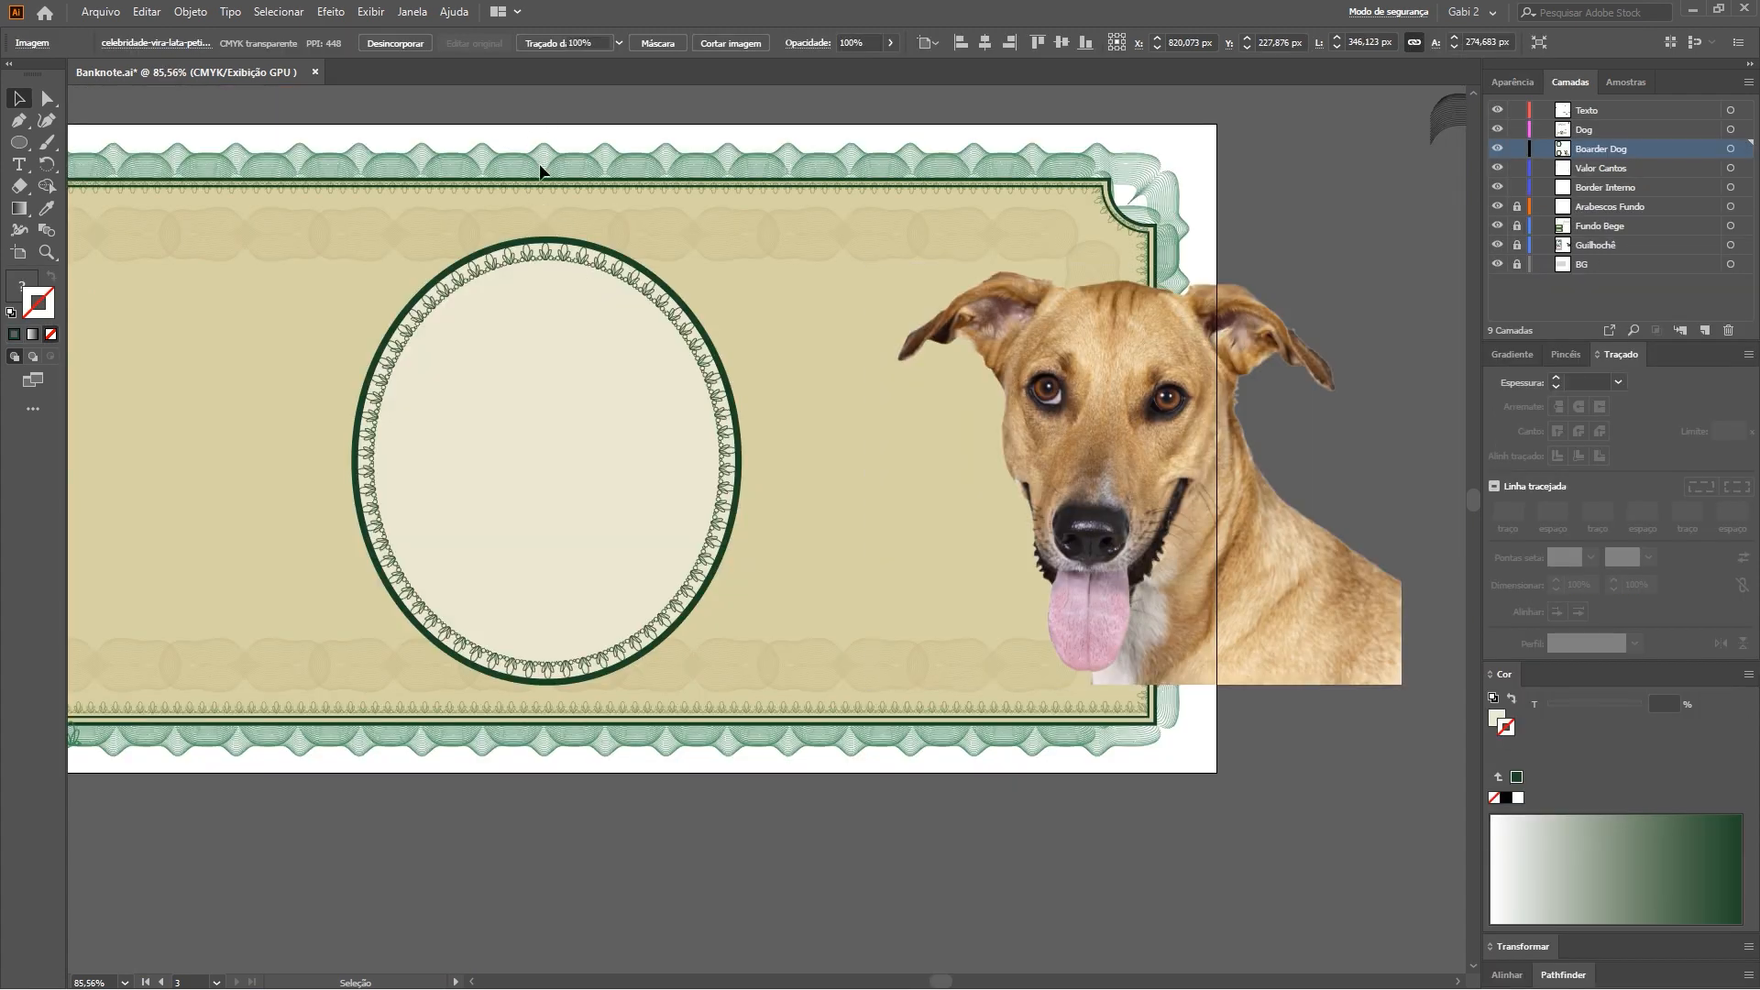
{"action": "key", "text": "space"}
{"action": "left_click_drag", "start_coordinate": [573, 371], "coordinate": [786, 367]}
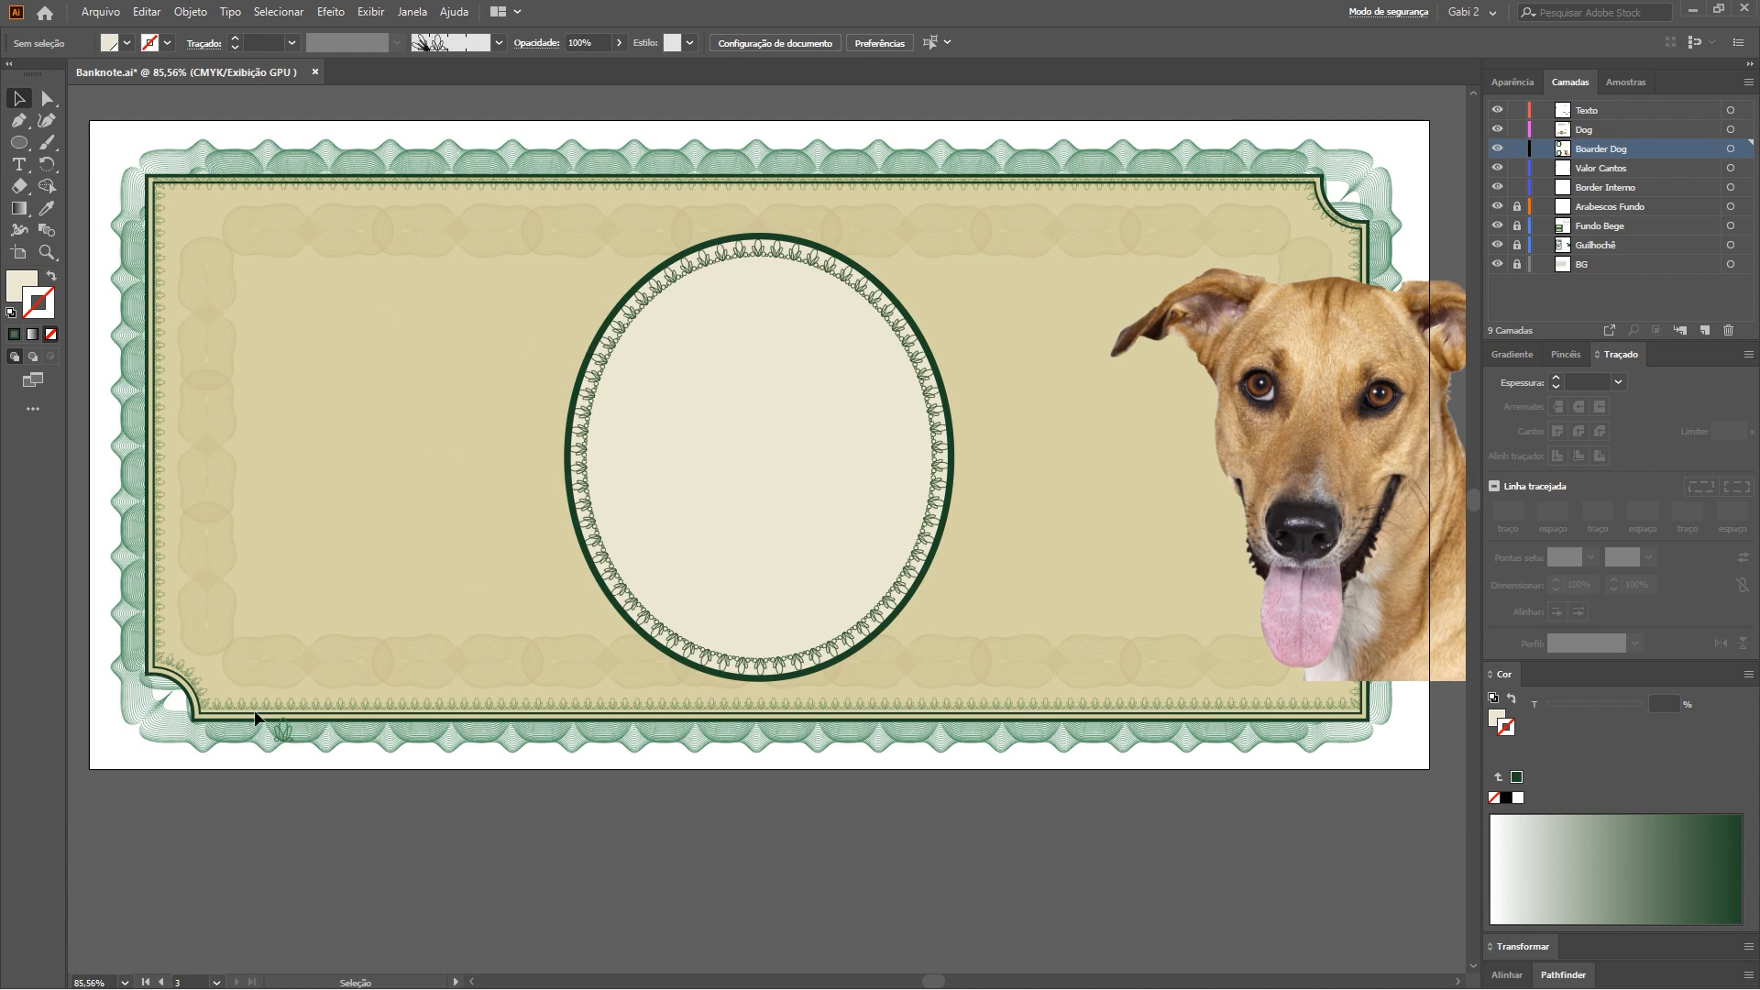
{"action": "key", "text": "space"}
{"action": "left_click_drag", "start_coordinate": [1104, 326], "coordinate": [991, 314]}
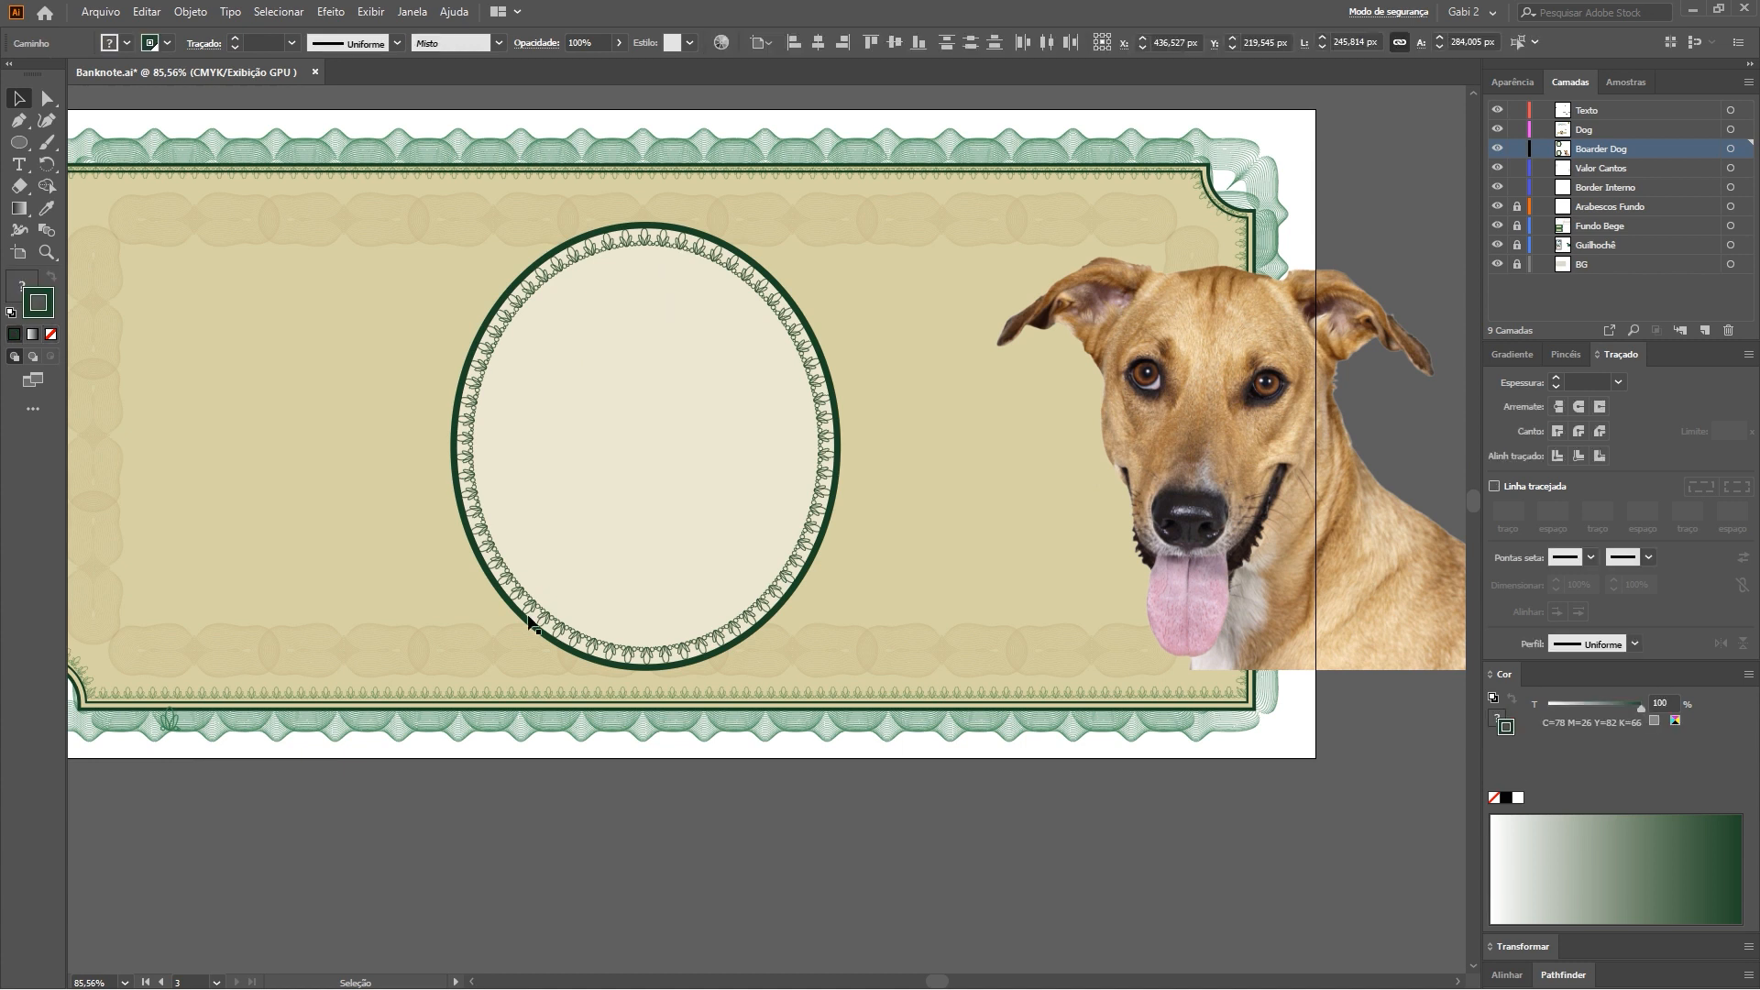
{"action": "left_click", "coordinate": [747, 282]}
{"action": "left_click_drag", "start_coordinate": [747, 284], "coordinate": [417, 299]}
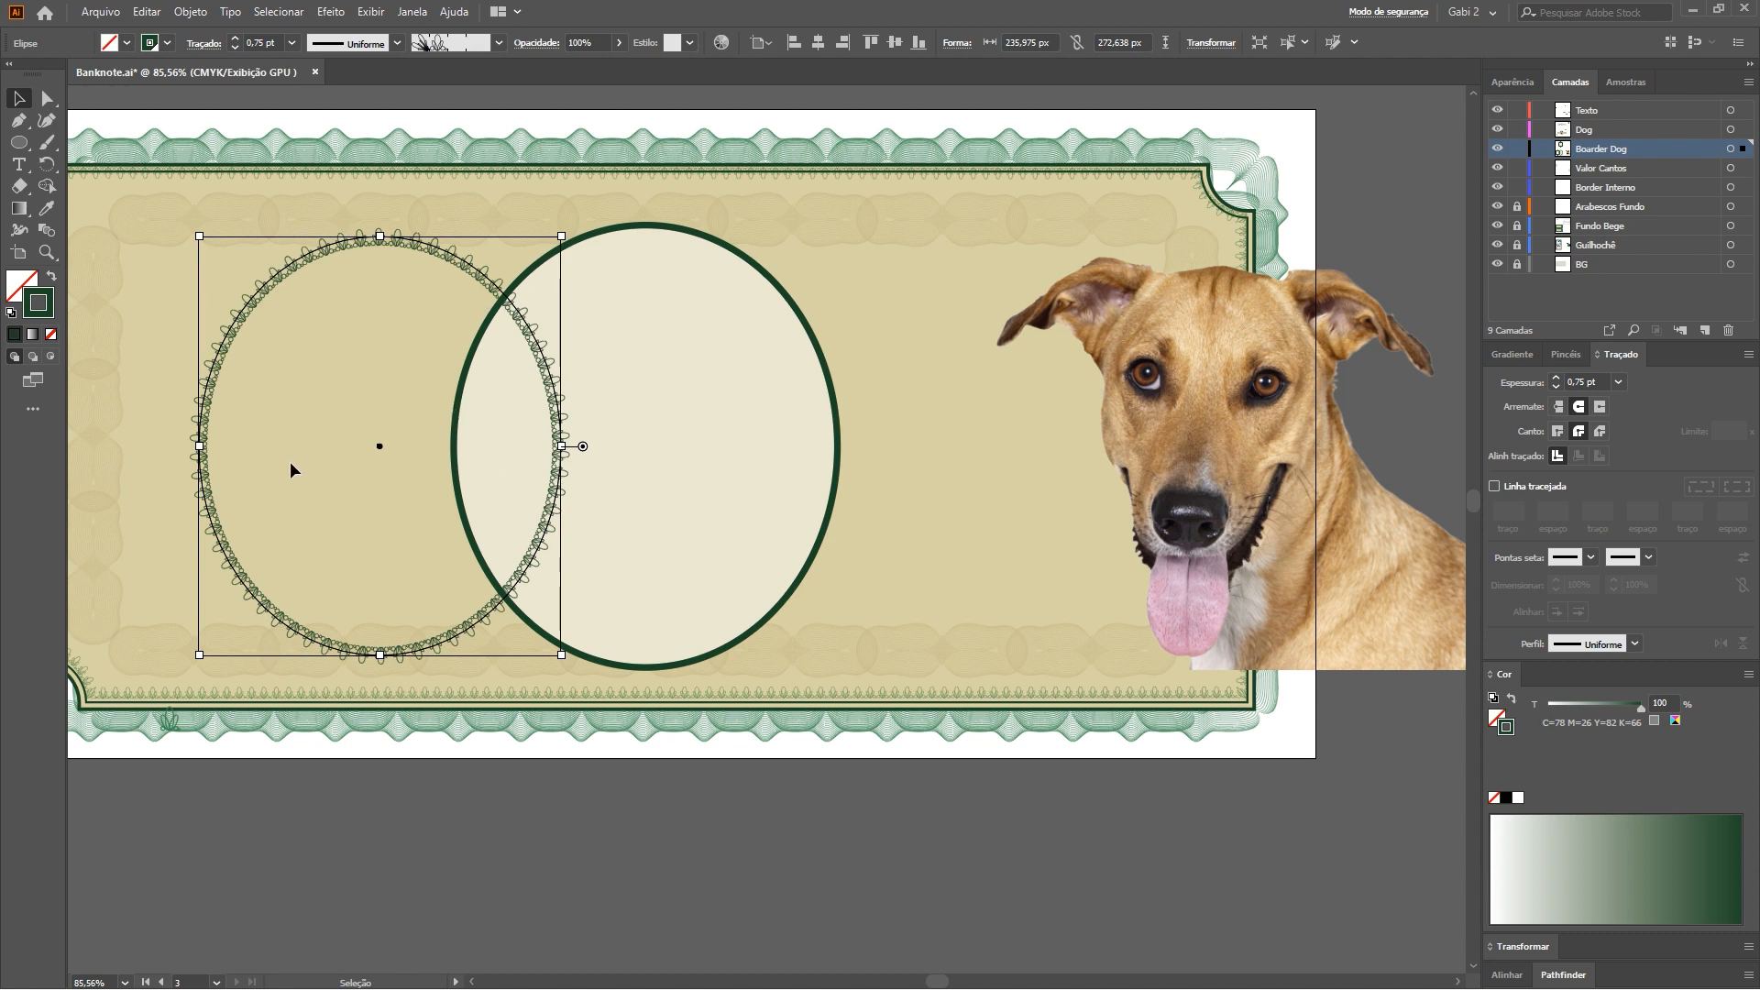
{"action": "left_click", "coordinate": [763, 467]}
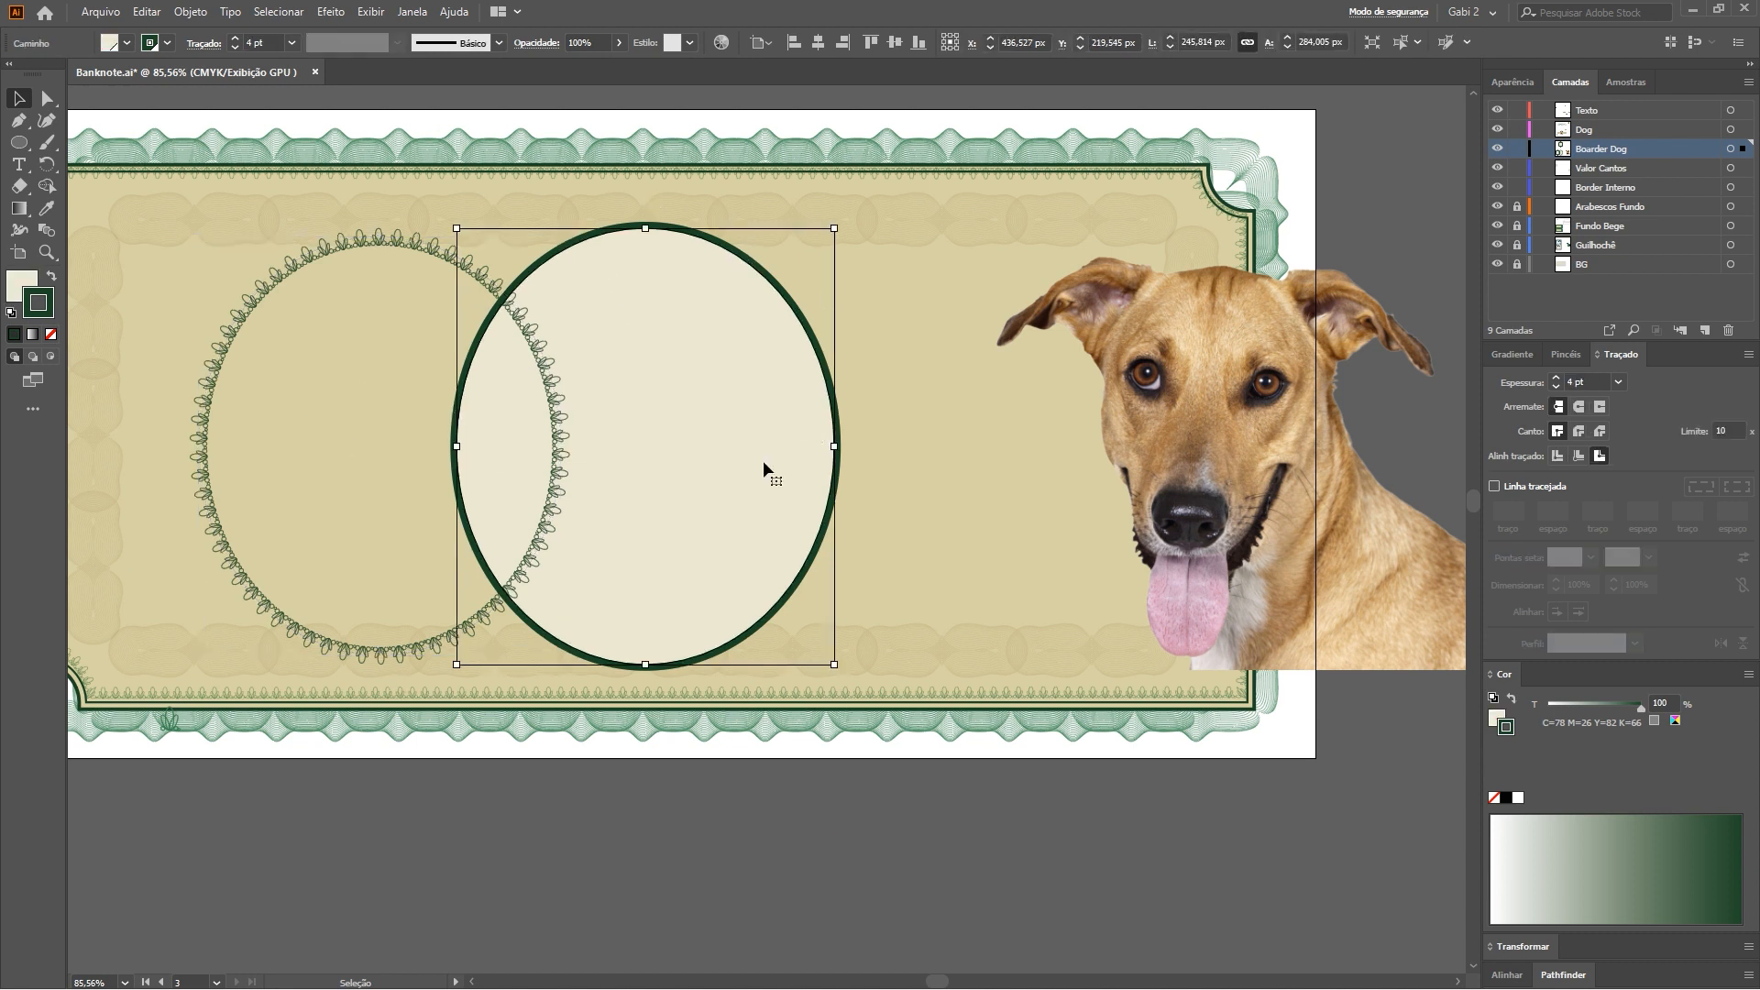
{"action": "left_click", "coordinate": [11, 299]}
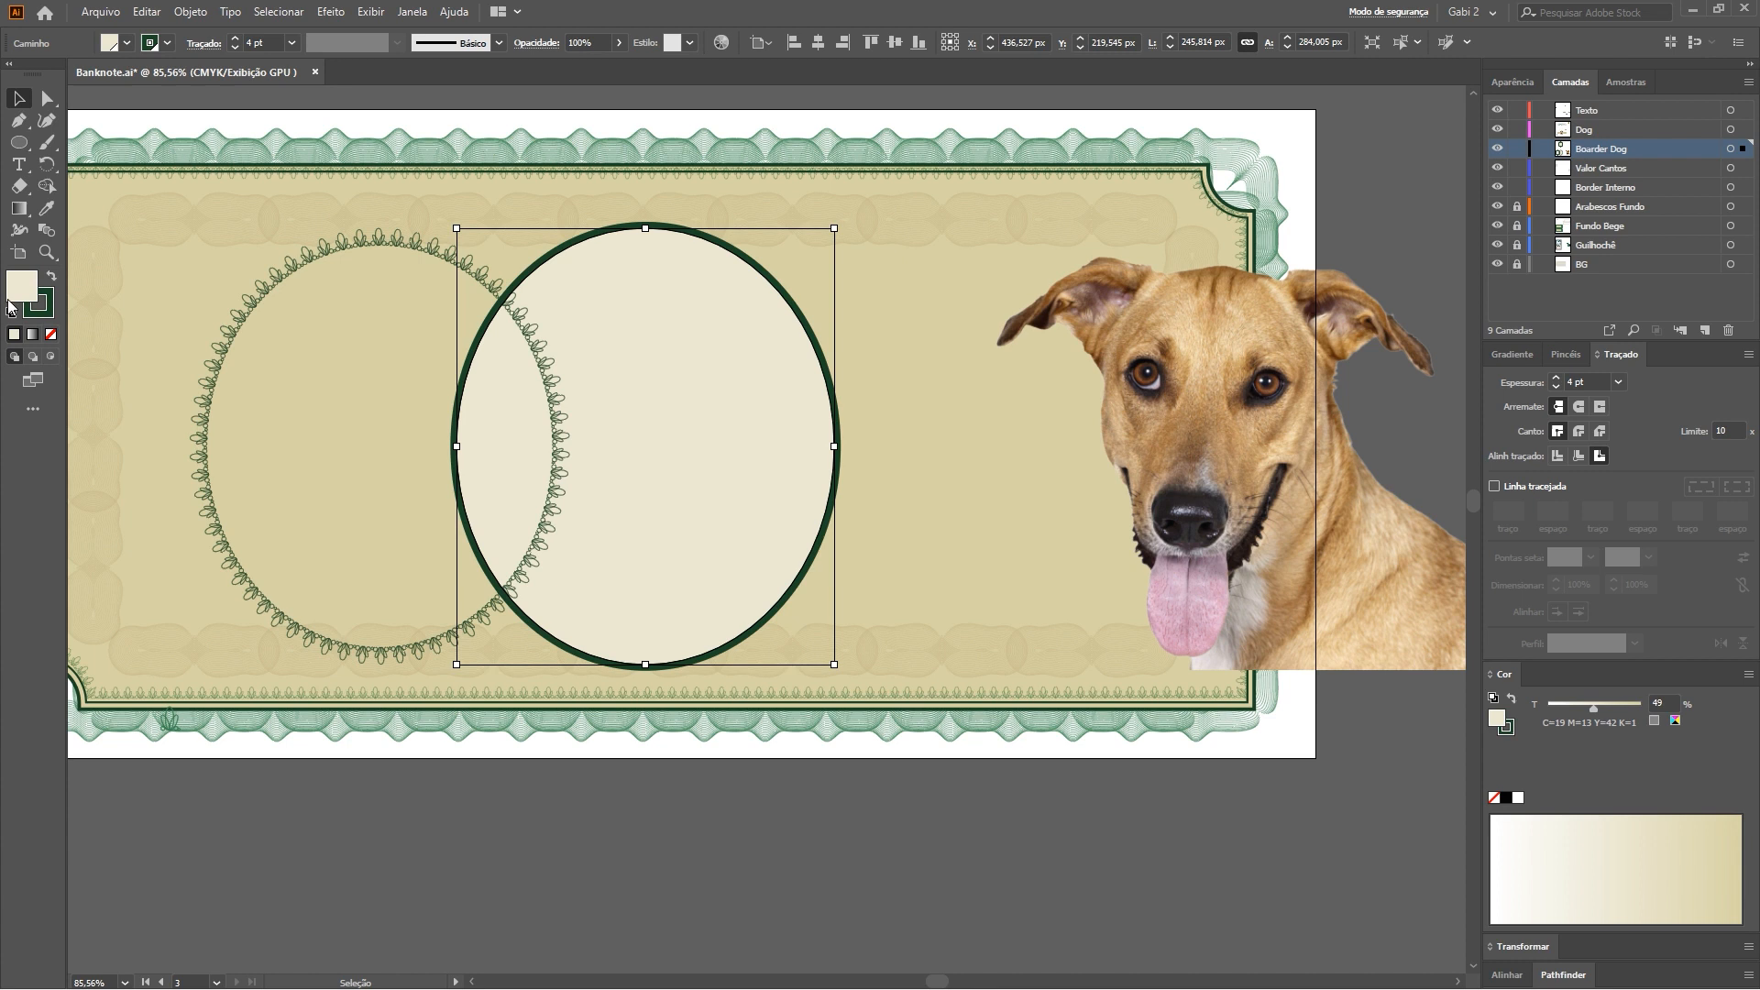
{"action": "left_click", "coordinate": [45, 313]}
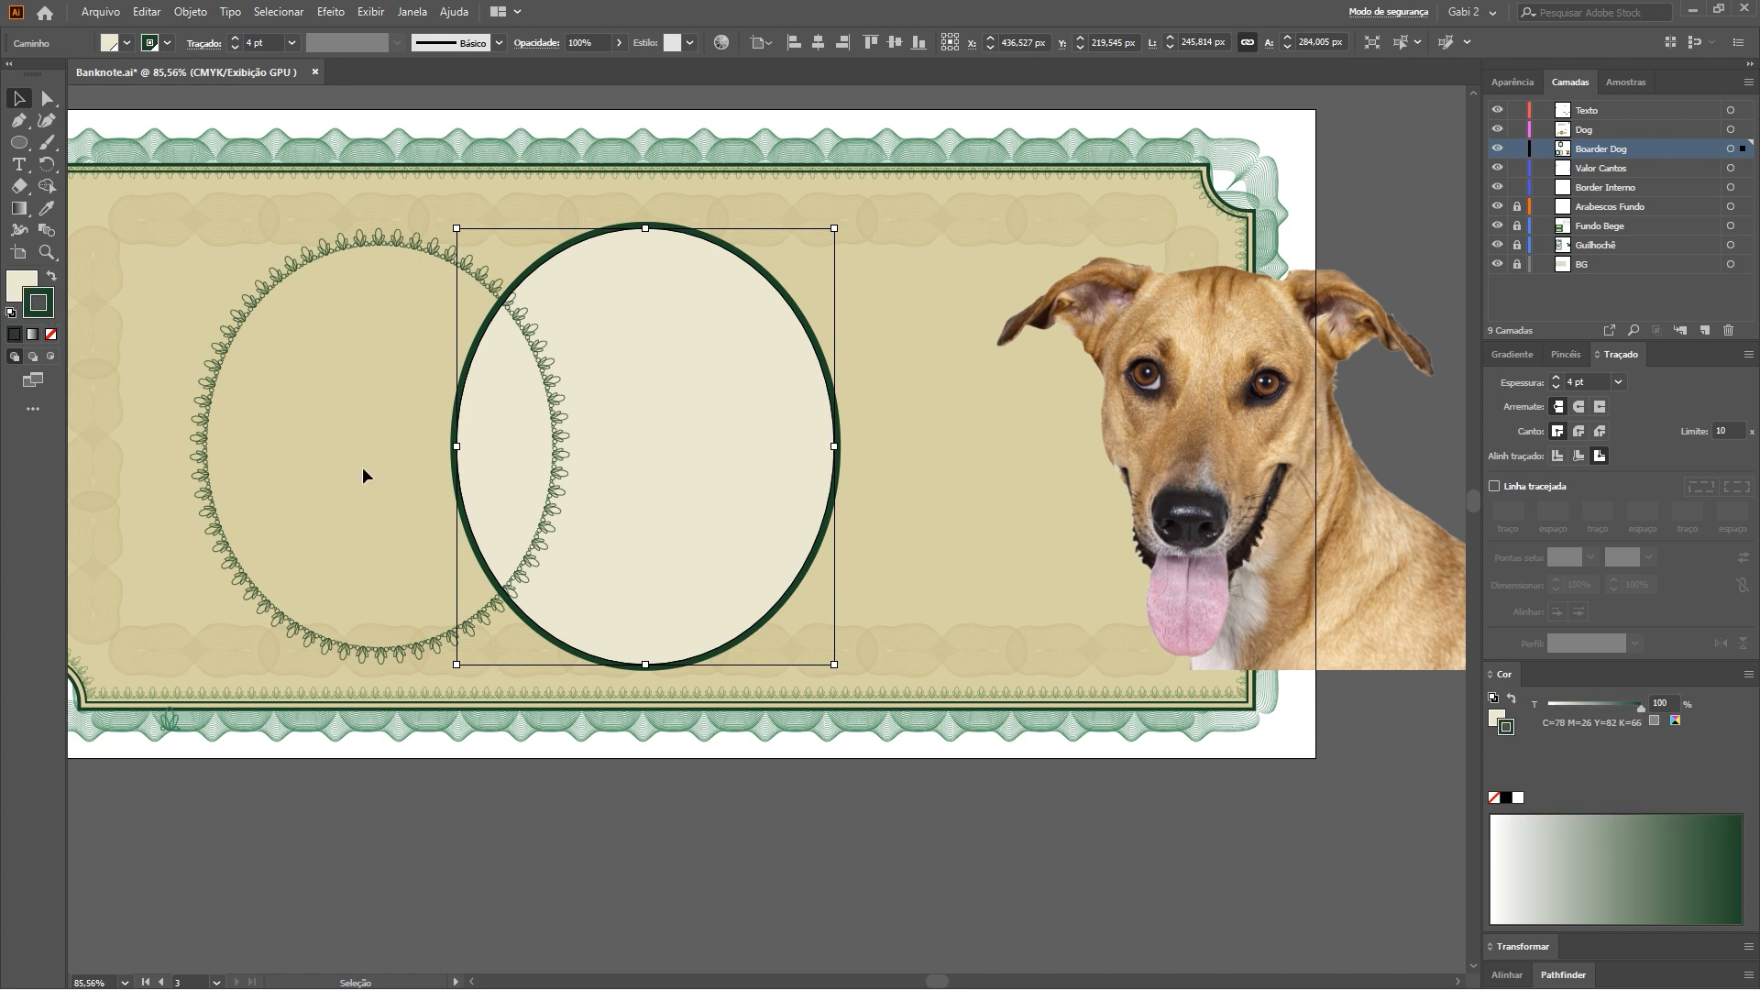
{"action": "key", "text": "ctrl+z"}
Move the dog photo horizontally so that it partly overlaps the cream oval
{"action": "left_click", "coordinate": [694, 645]}
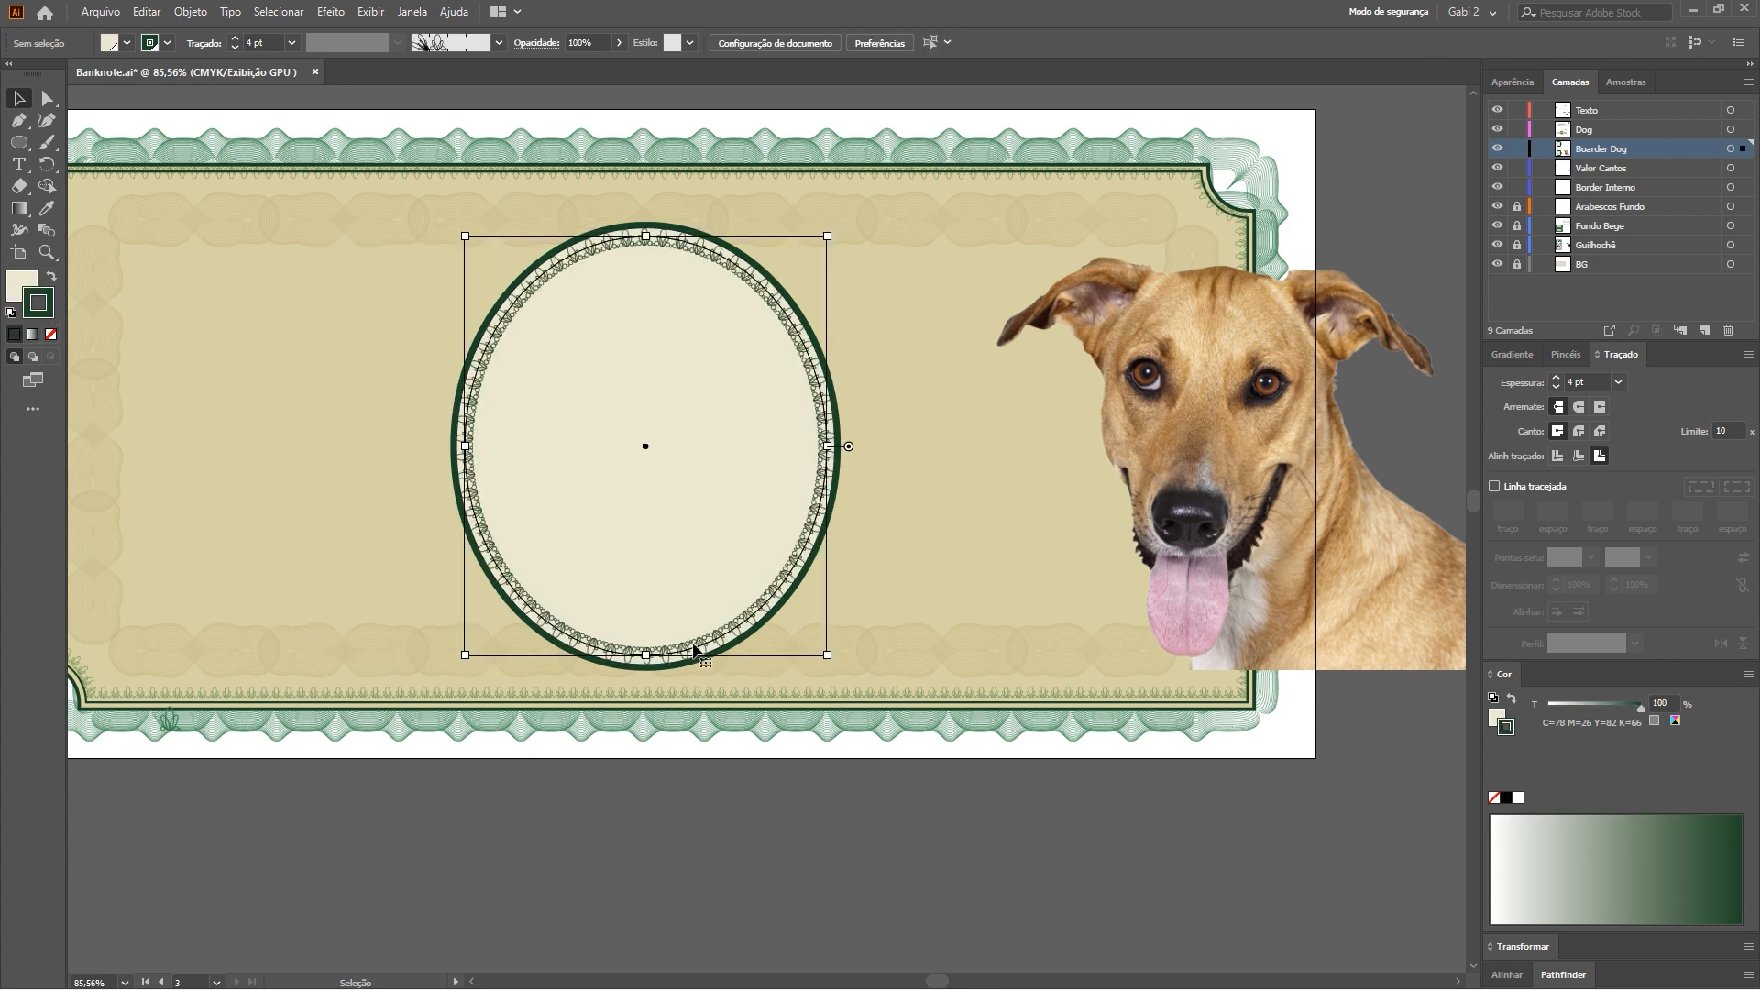
{"action": "left_click", "coordinate": [697, 663]}
{"action": "left_click", "coordinate": [1244, 433]}
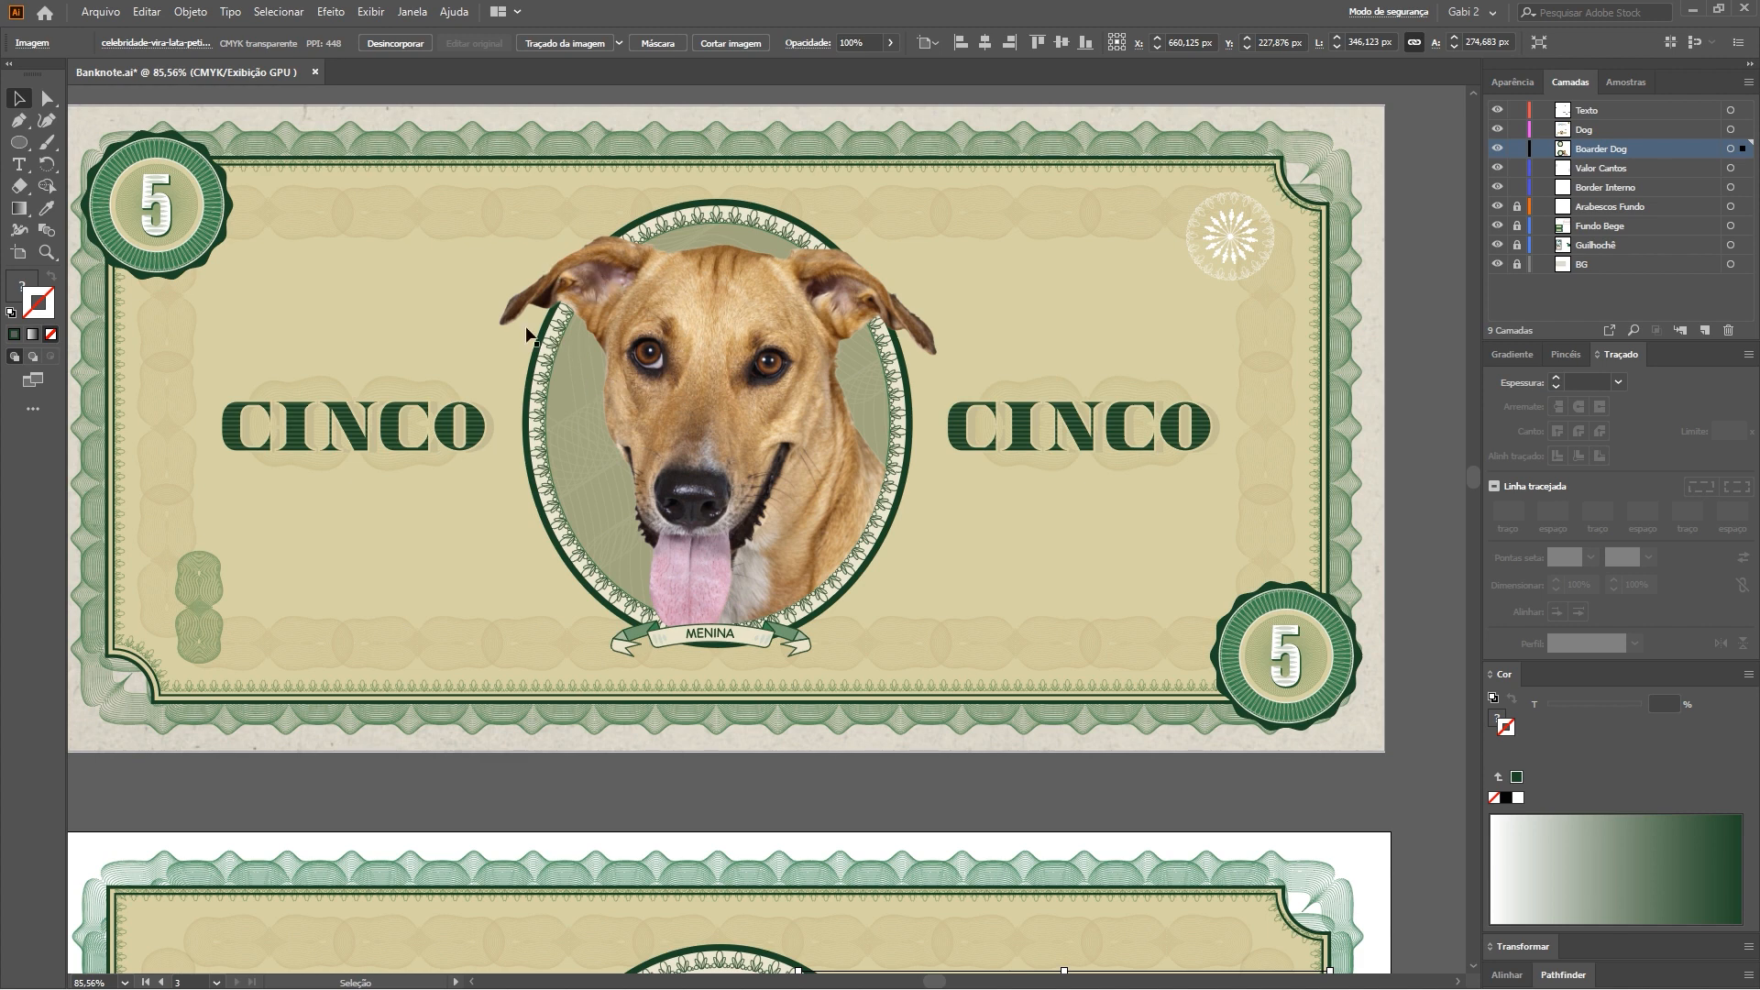
{"action": "scroll", "coordinate": [772, 730], "scroll_direction": "down", "scroll_amount": 7}
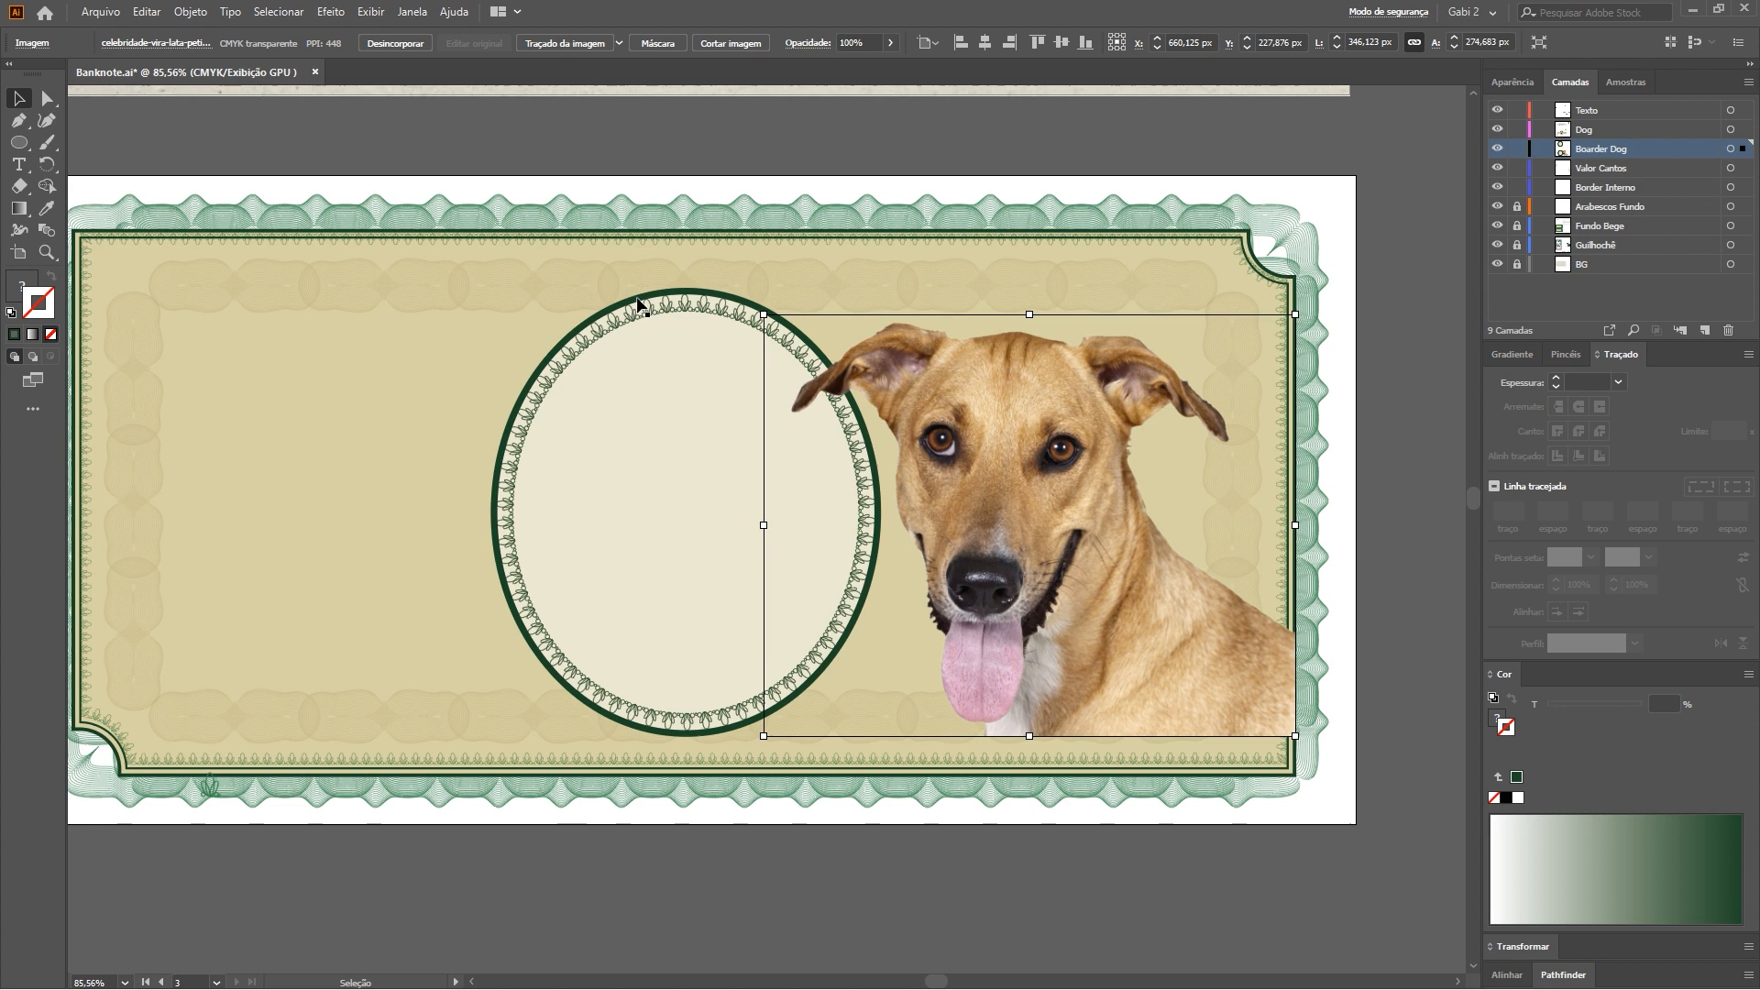
Duplicate the cream oval in place over the petal ring and bring the copy in front of the dog photo
{"action": "left_click", "coordinate": [653, 286]}
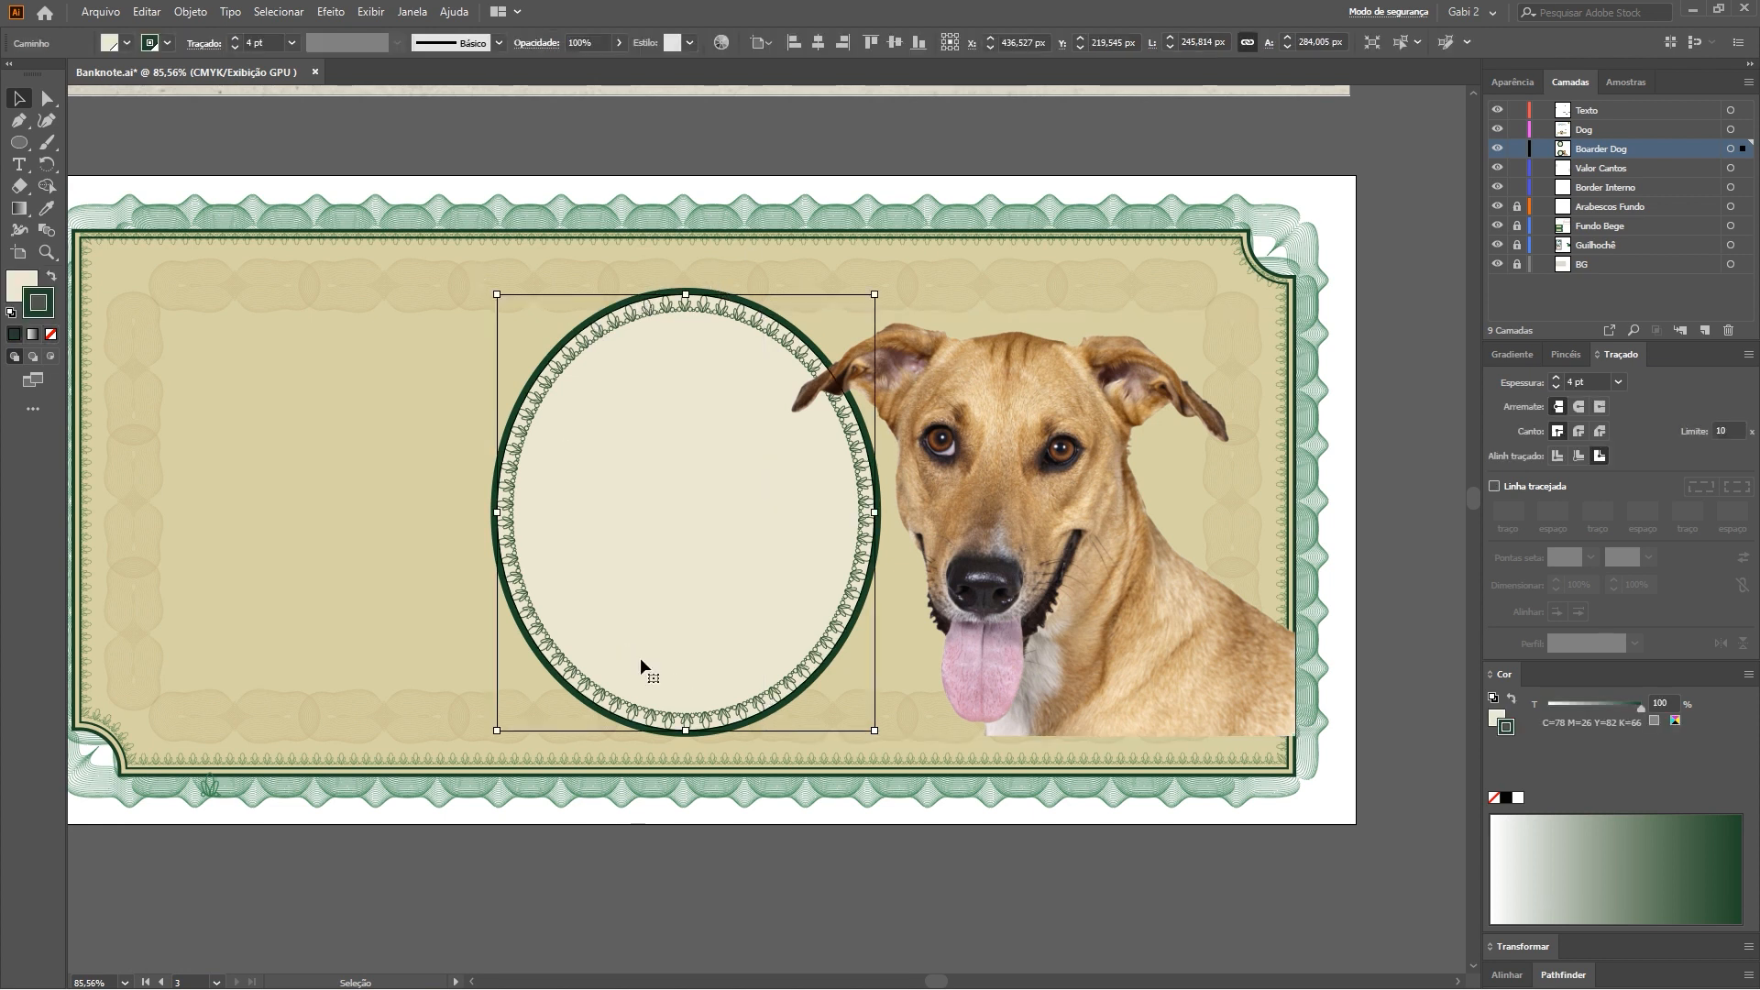
{"action": "left_click", "coordinate": [626, 910]}
{"action": "left_click_drag", "start_coordinate": [698, 291], "coordinate": [548, 337]}
{"action": "key", "text": "ctrl+z"}
{"action": "left_click", "coordinate": [947, 373], "text": "shift"}
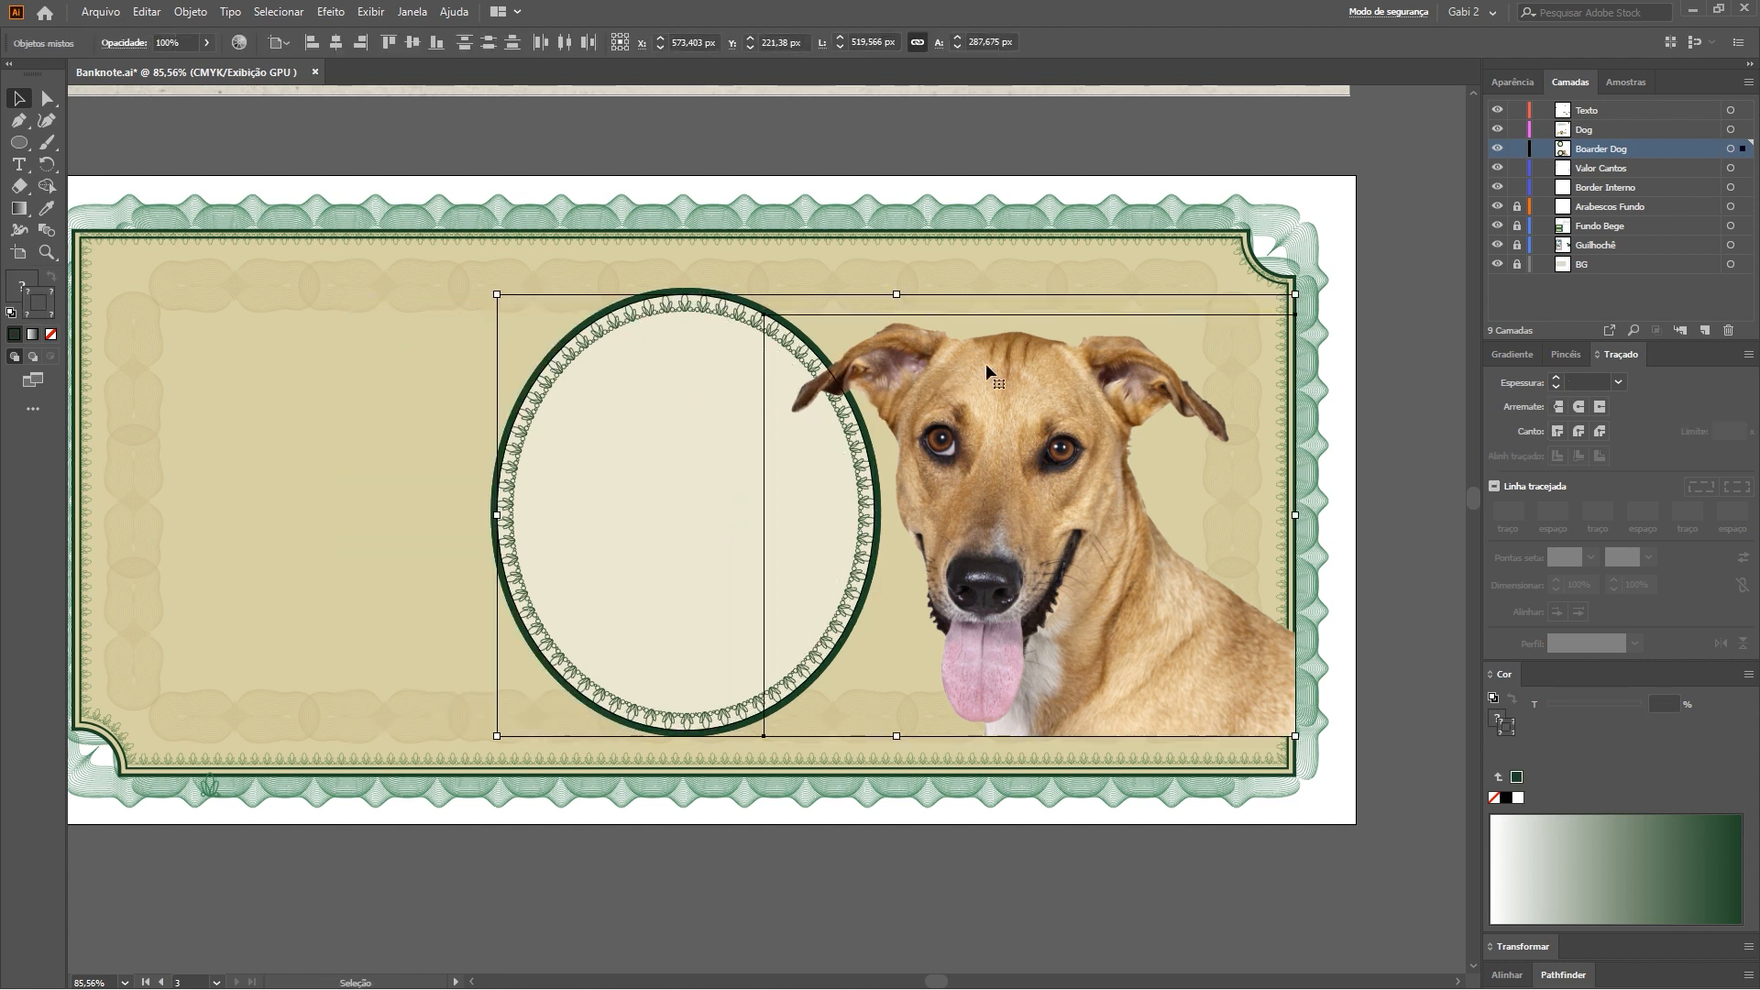
{"action": "key", "text": "ctrl+z"}
{"action": "key", "text": "ctrl+z"}
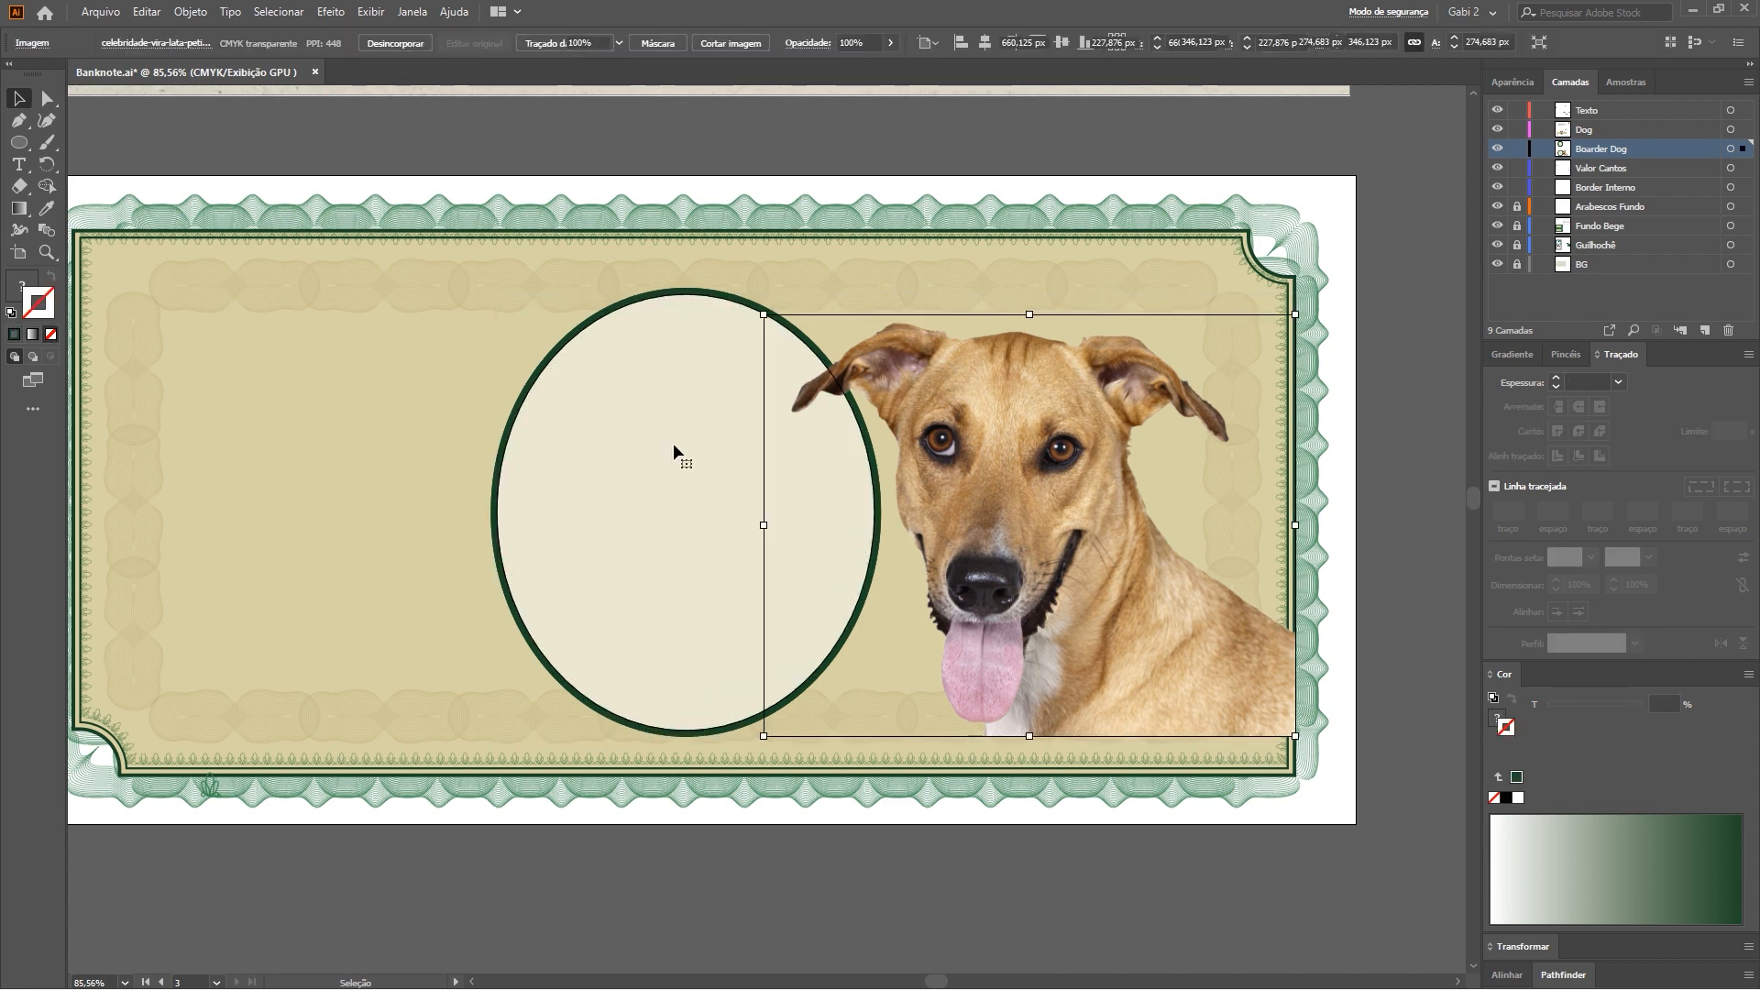
{"action": "right_click", "coordinate": [659, 465]}
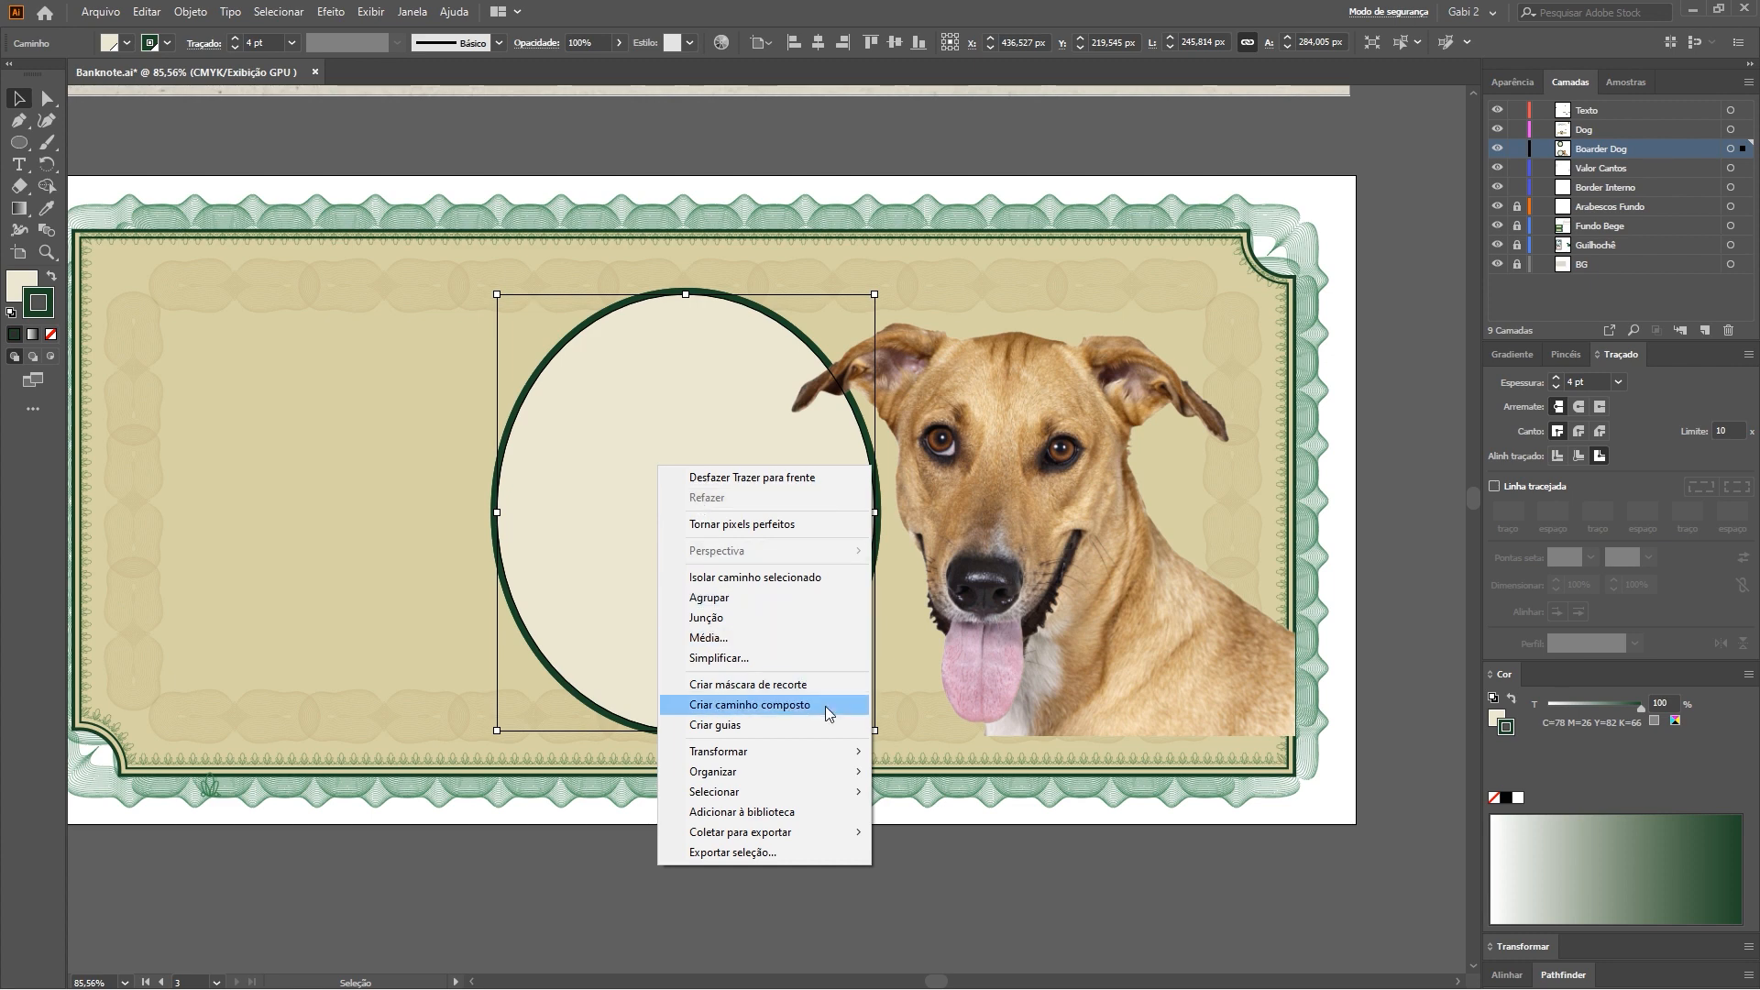
{"action": "mouse_move", "coordinate": [840, 768]}
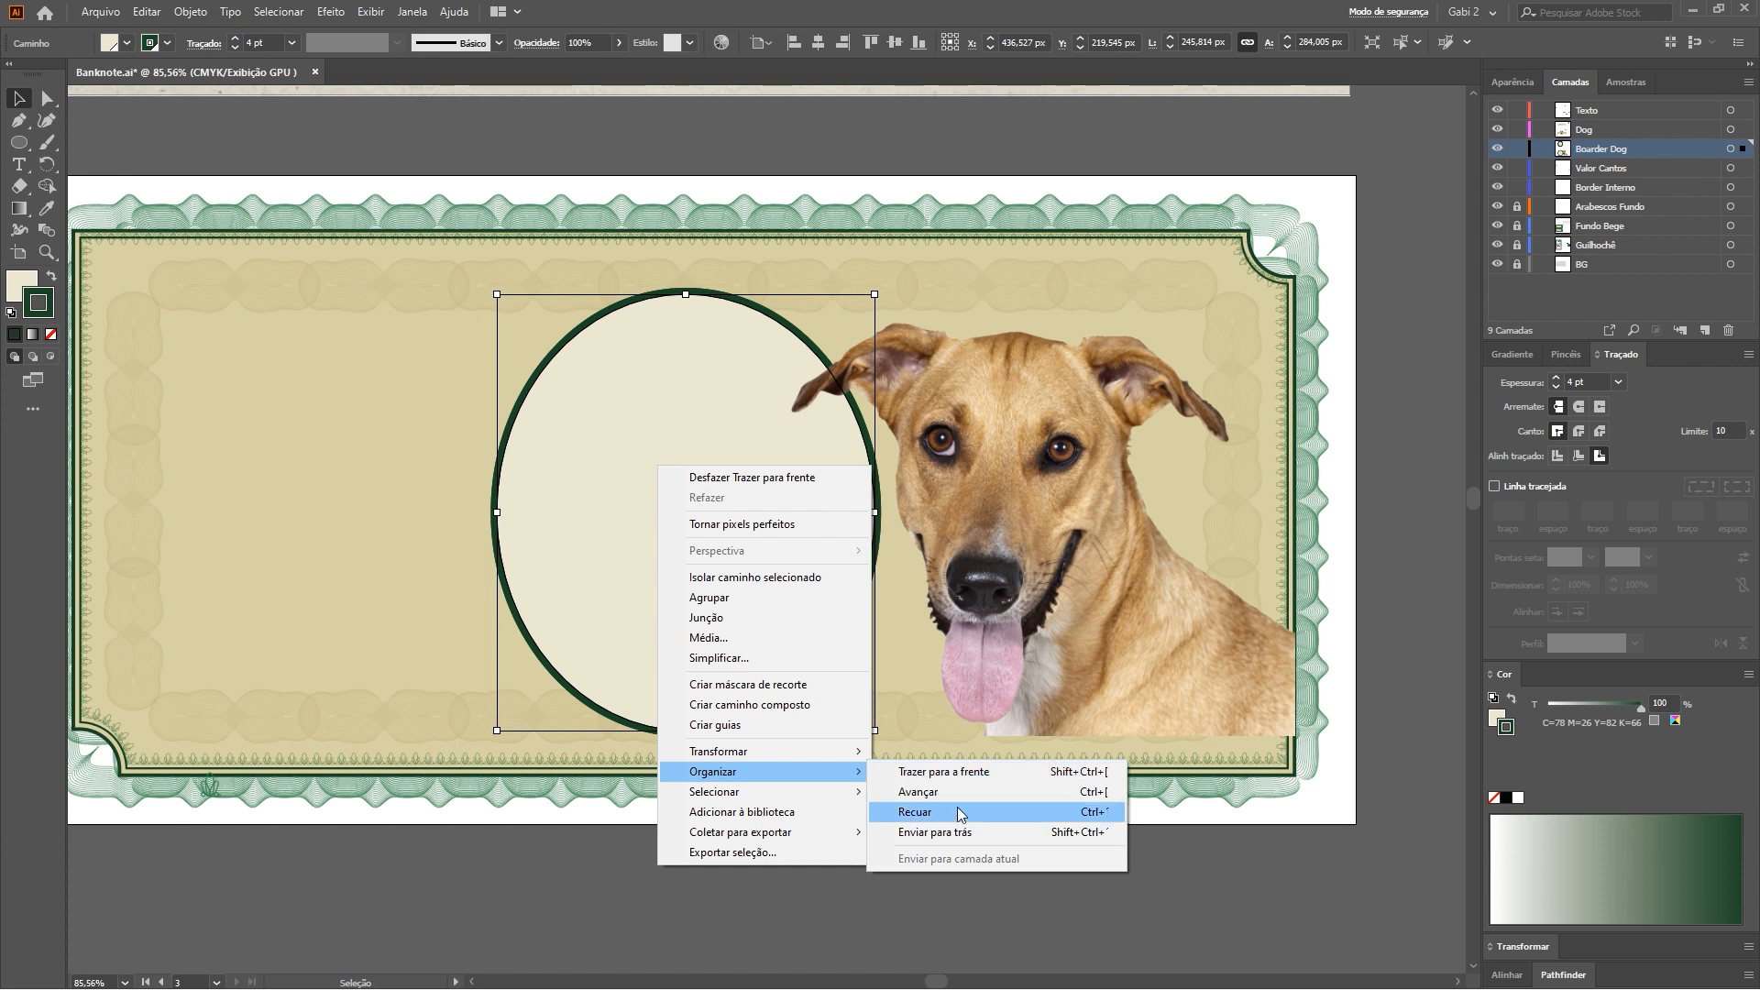
{"action": "left_click", "coordinate": [954, 777]}
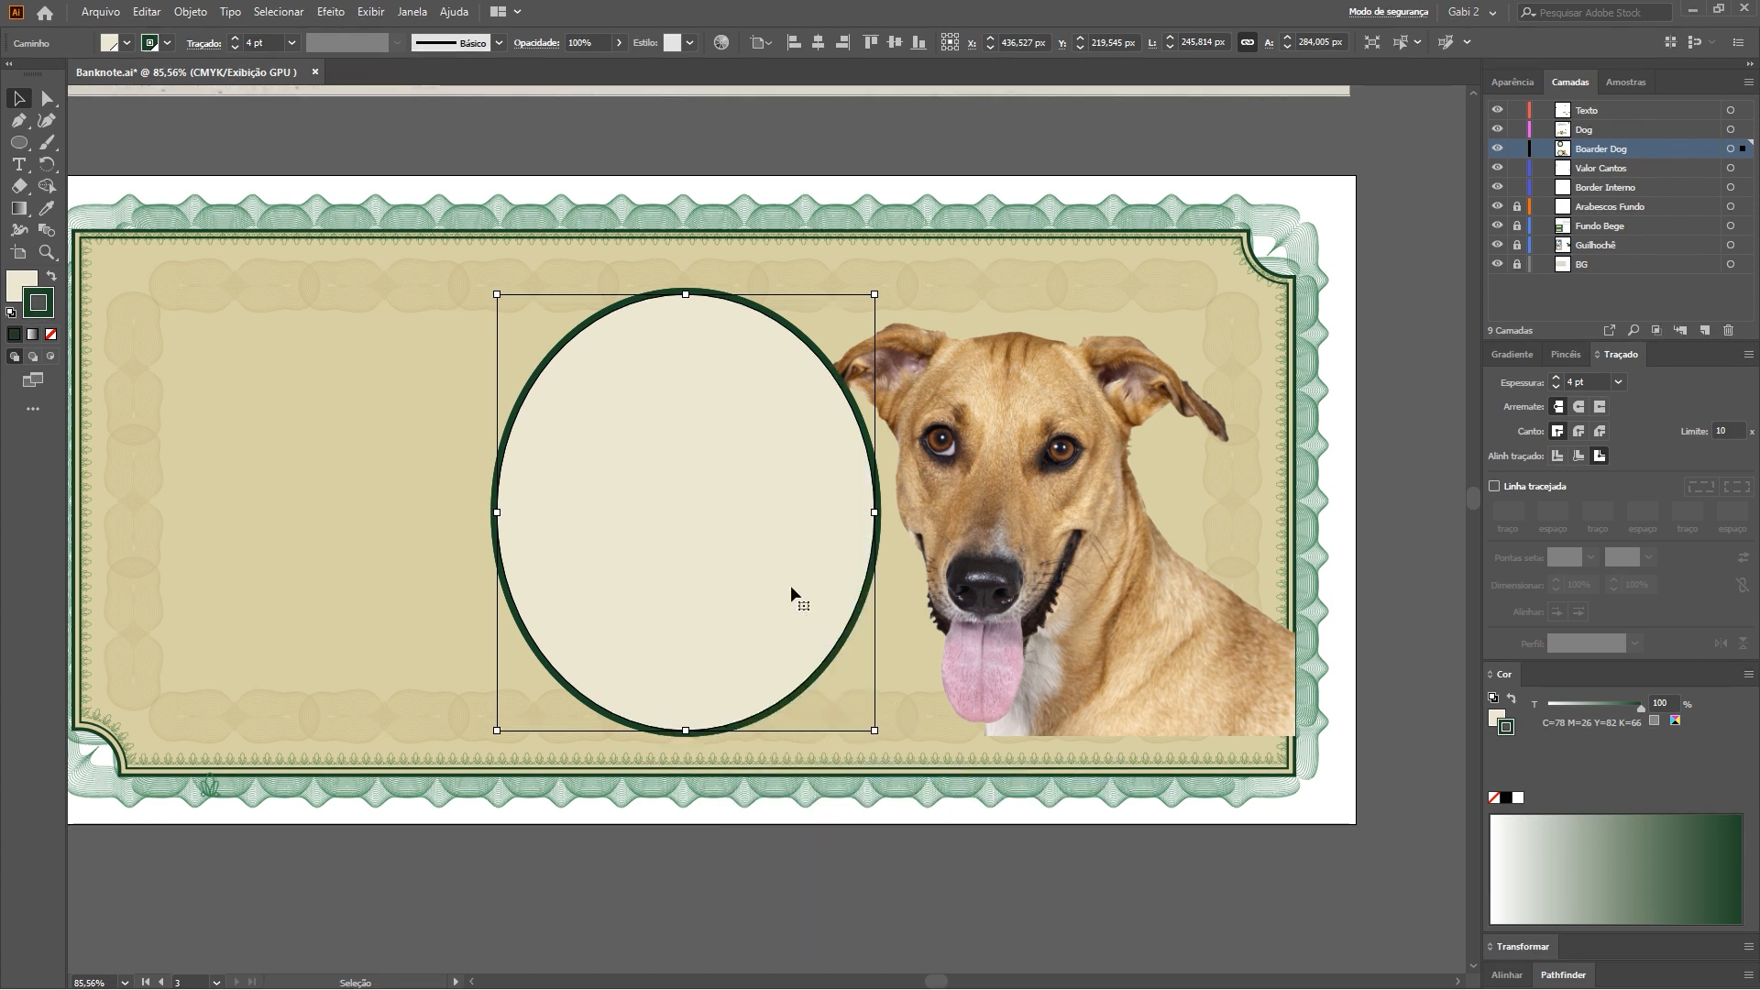
Center the dog photo behind the duplicate oval and clip it with the oval as a clipping mask
{"action": "left_click", "coordinate": [1381, 421]}
{"action": "left_click", "coordinate": [1071, 409]}
{"action": "left_click_drag", "start_coordinate": [1084, 415], "coordinate": [756, 469]}
{"action": "left_click_drag", "start_coordinate": [929, 662], "coordinate": [918, 673]}
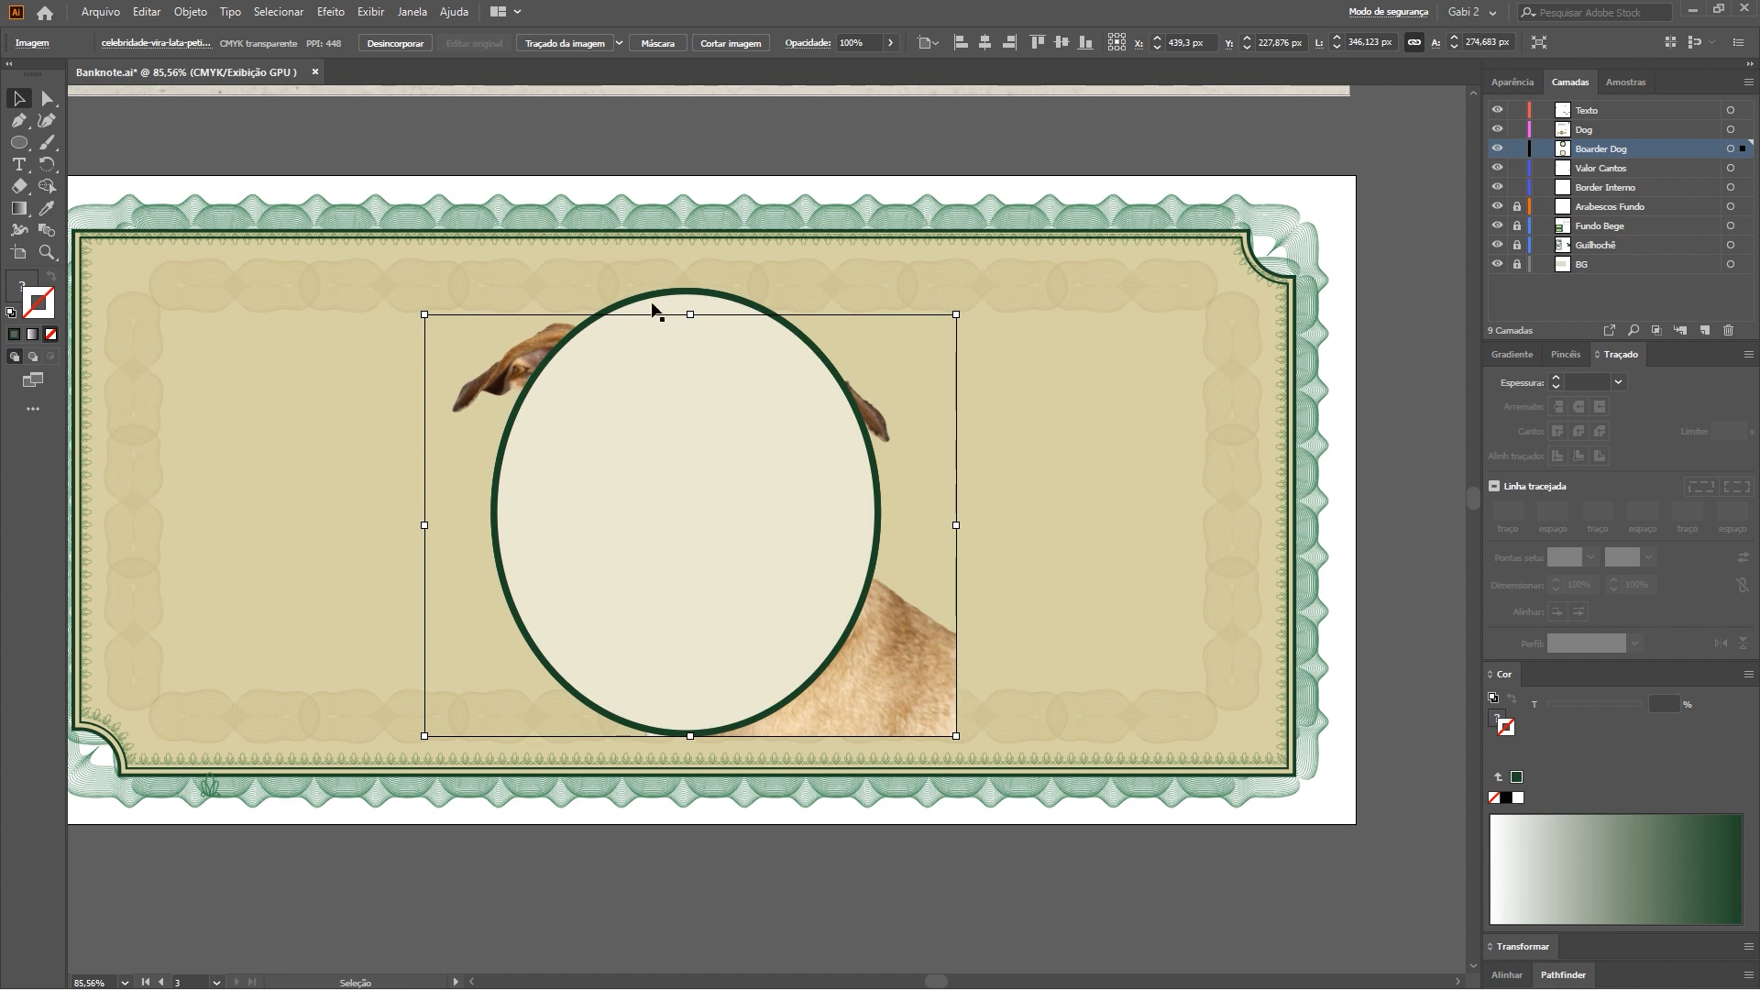
{"action": "left_click", "coordinate": [675, 294], "text": "shift"}
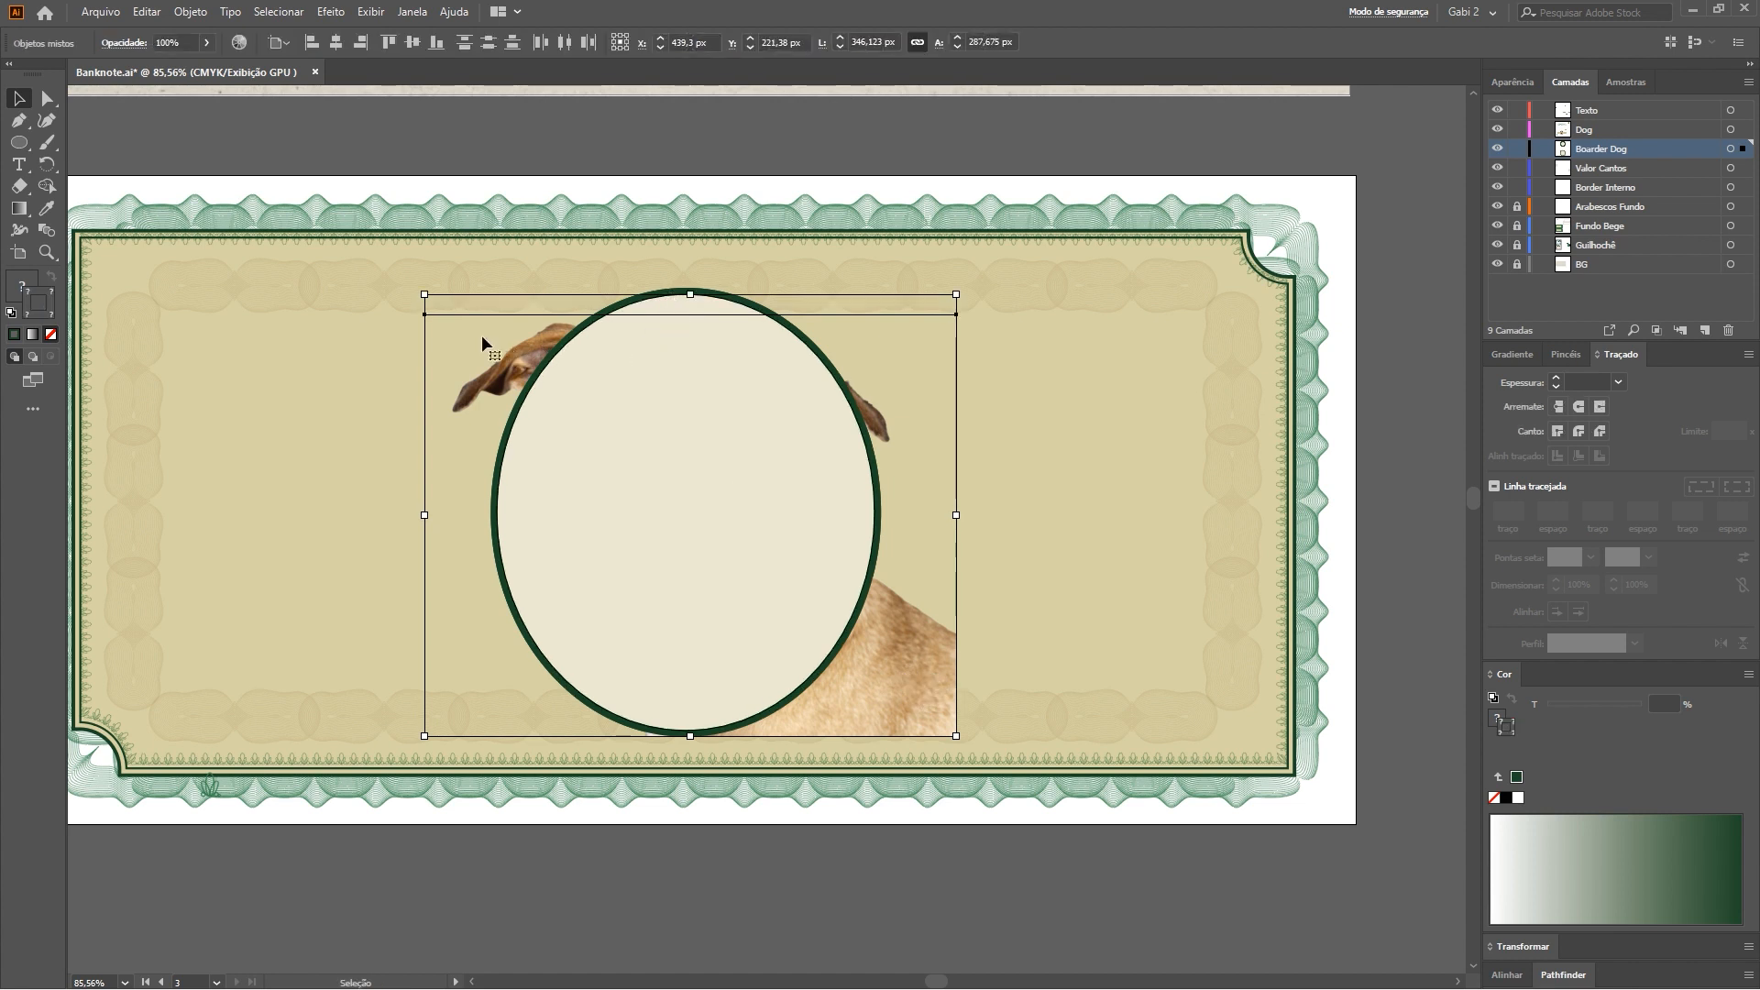
{"action": "right_click", "coordinate": [704, 495]}
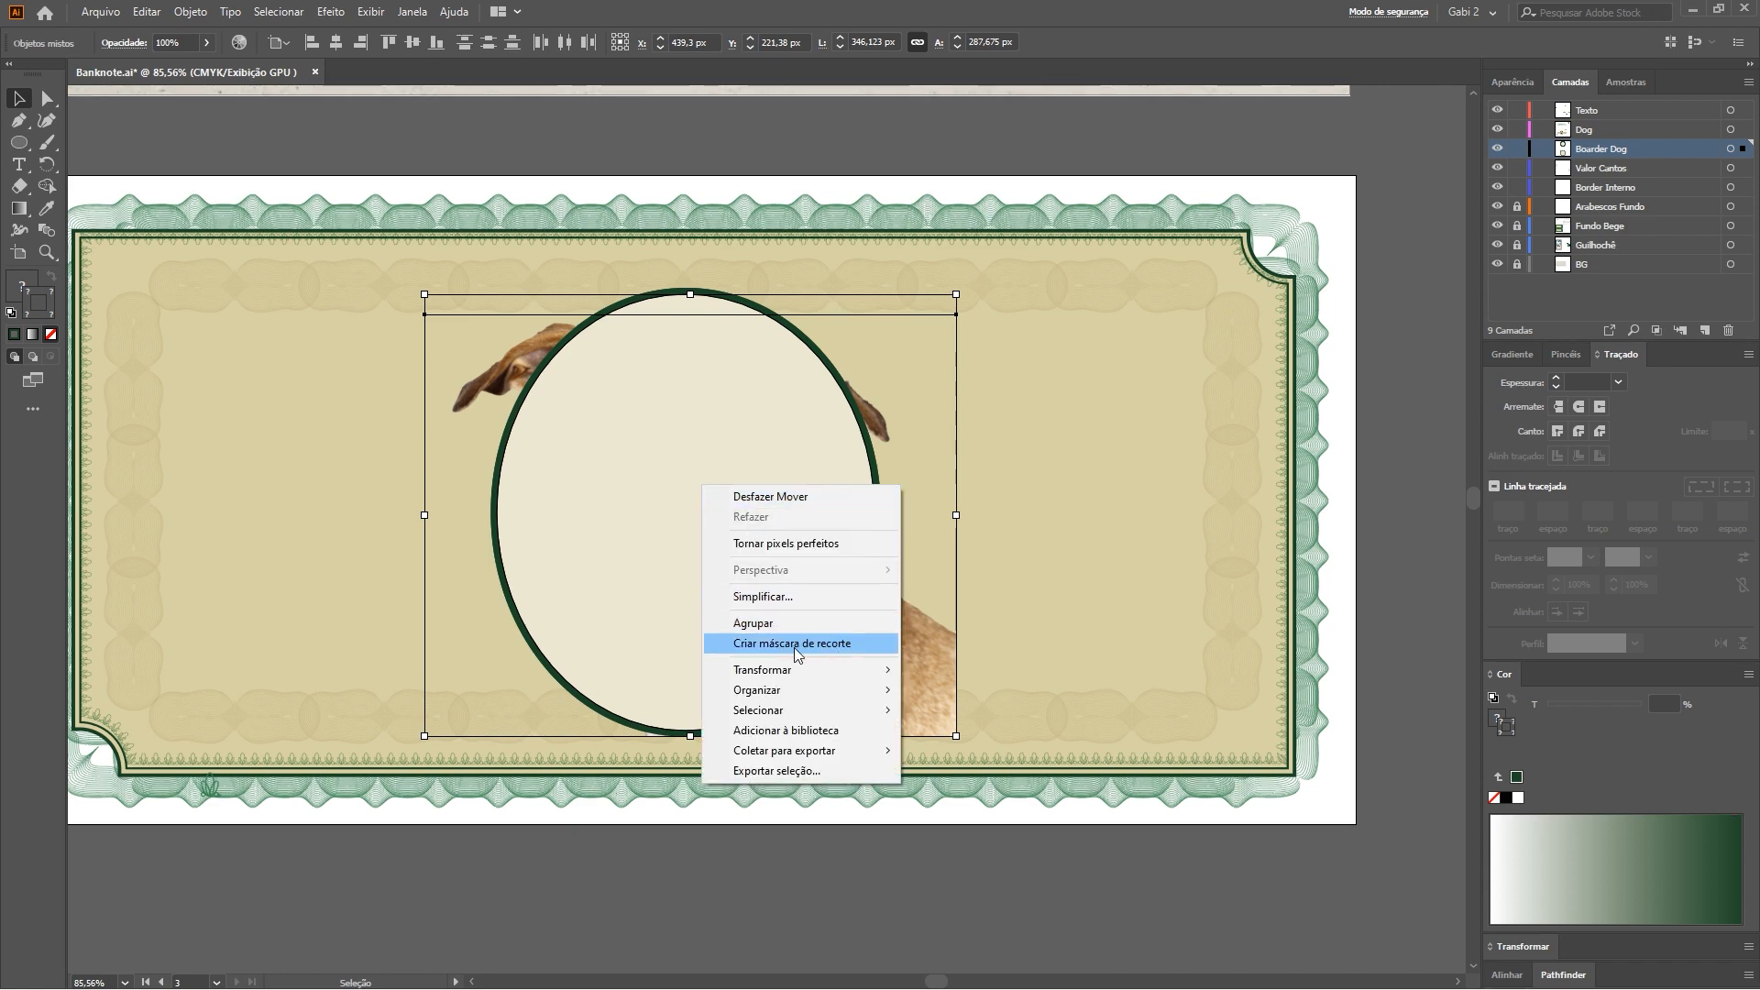
{"action": "left_click", "coordinate": [821, 644]}
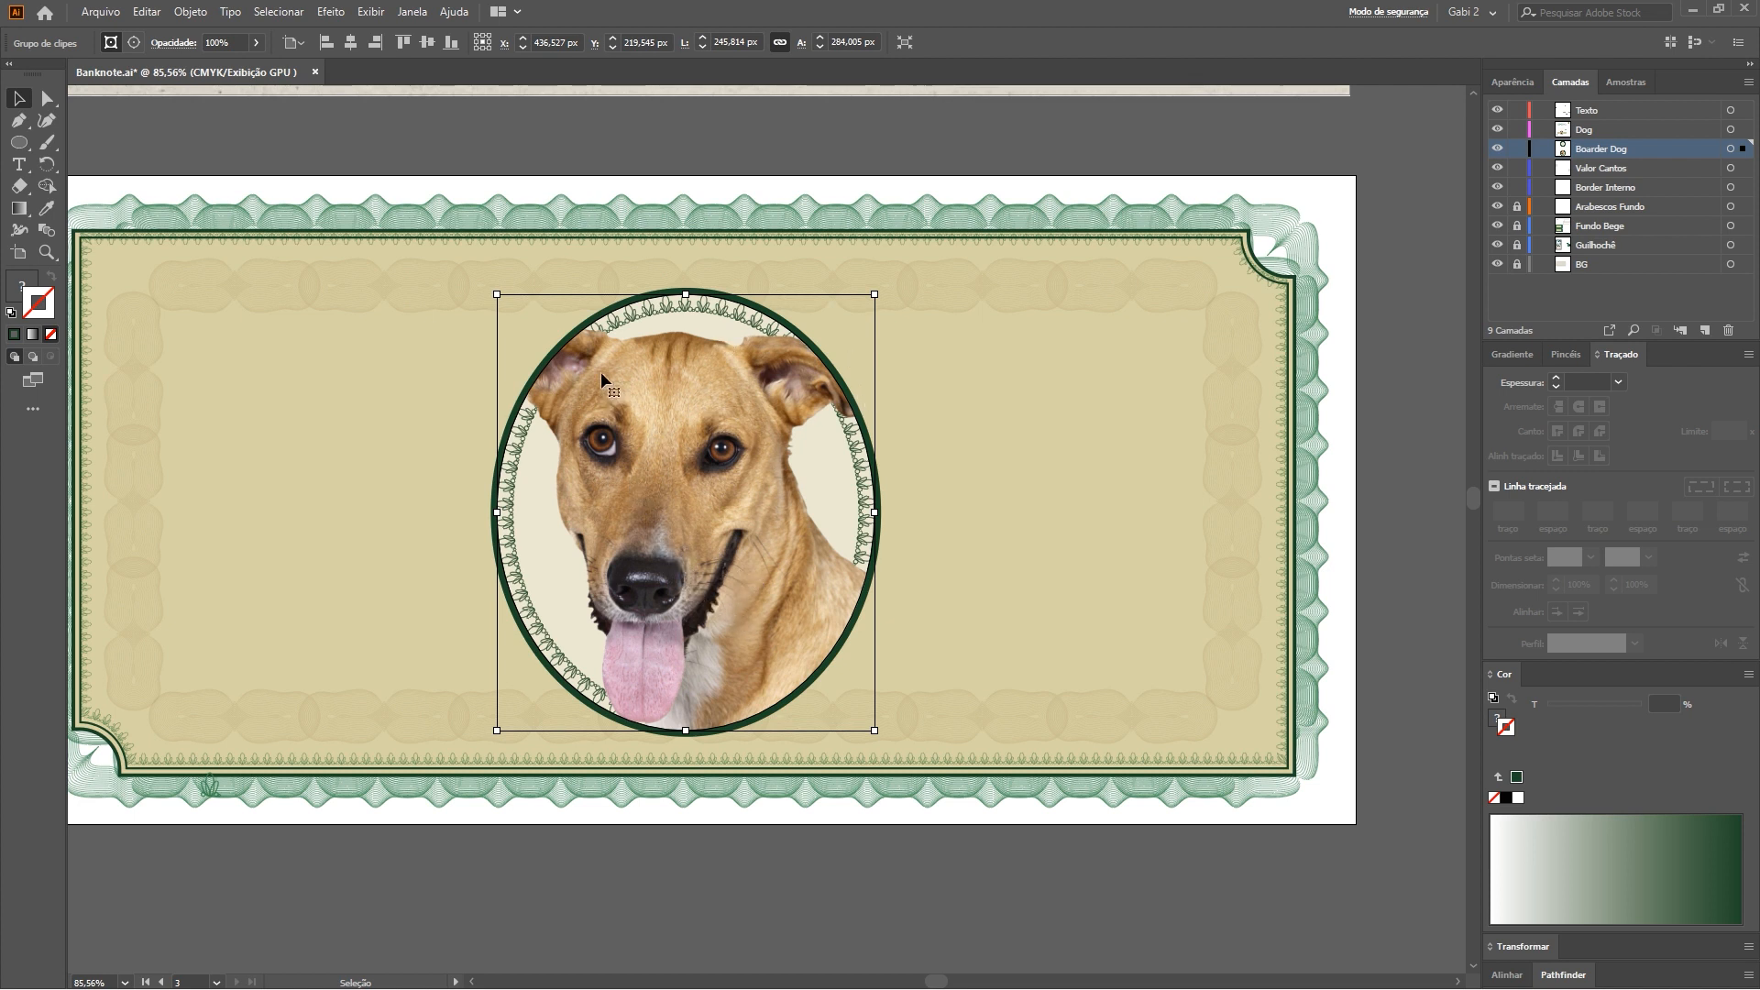
Add anchor points to the clipping oval beside the dog's left-hand ear and pull the outline outward to reveal the whole ear
{"action": "key", "text": "a"}
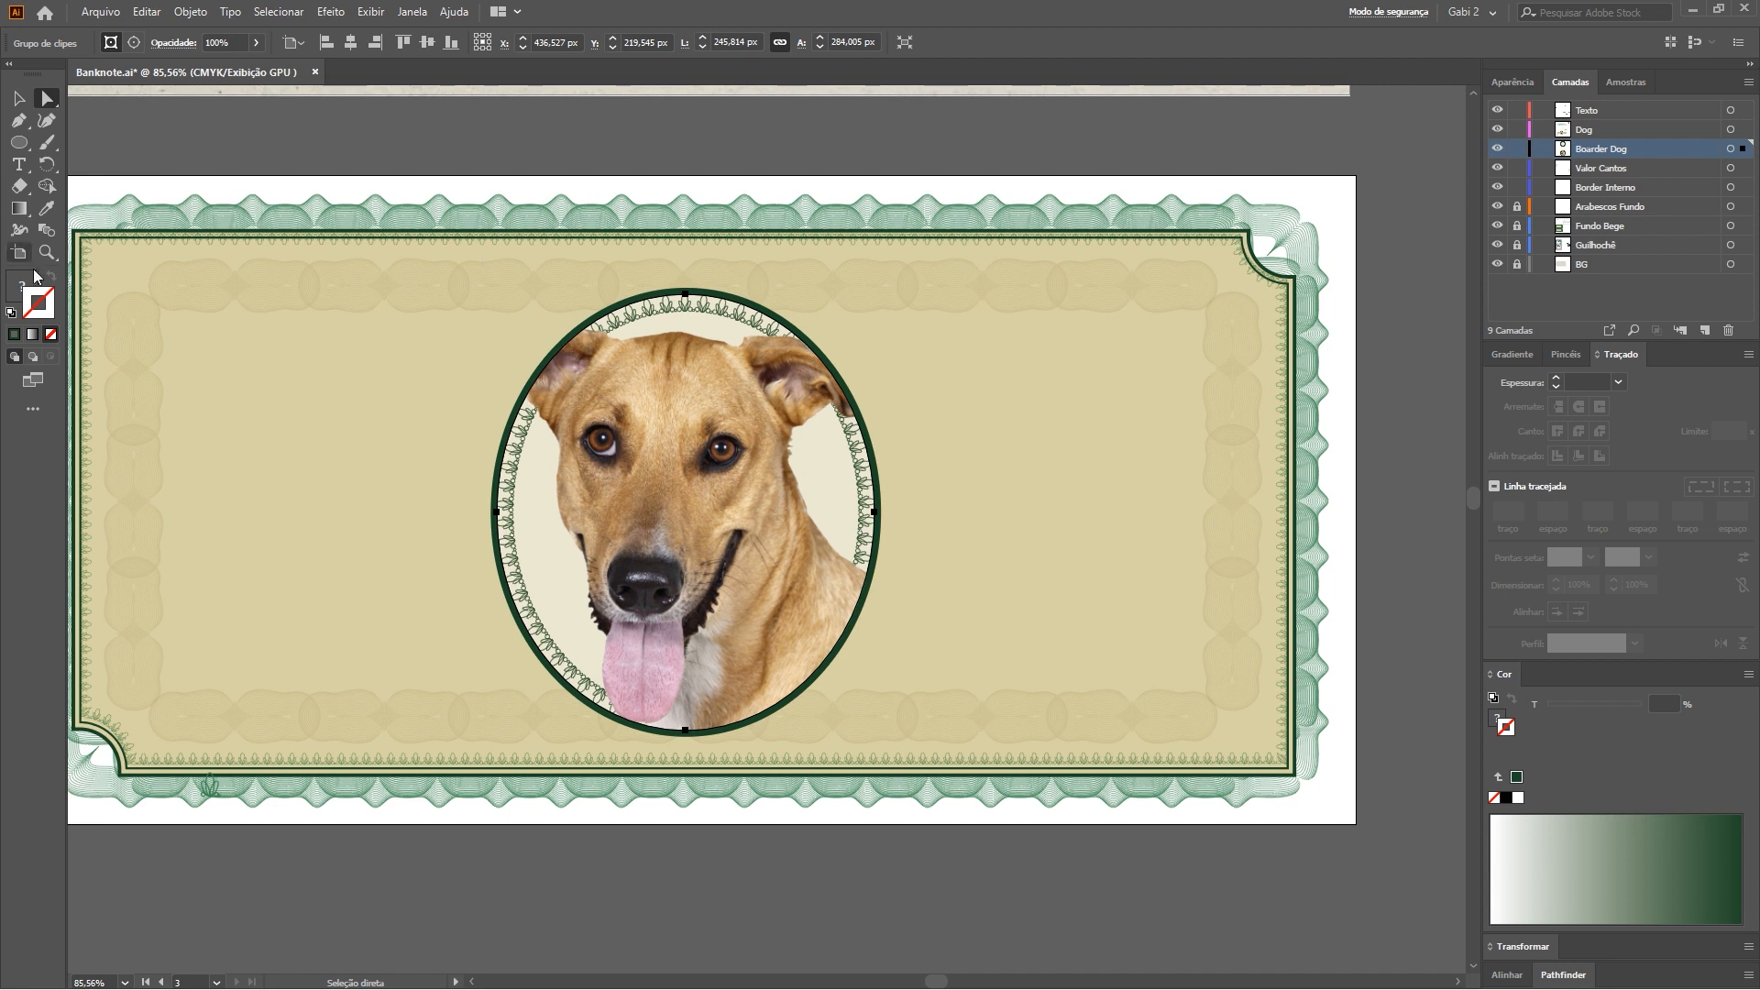
{"action": "left_click", "coordinate": [17, 123]}
{"action": "left_click", "coordinate": [518, 400]}
{"action": "left_click", "coordinate": [519, 410]}
{"action": "left_click", "coordinate": [594, 323]}
{"action": "key", "text": "a"}
{"action": "left_click_drag", "start_coordinate": [549, 361], "coordinate": [524, 351]}
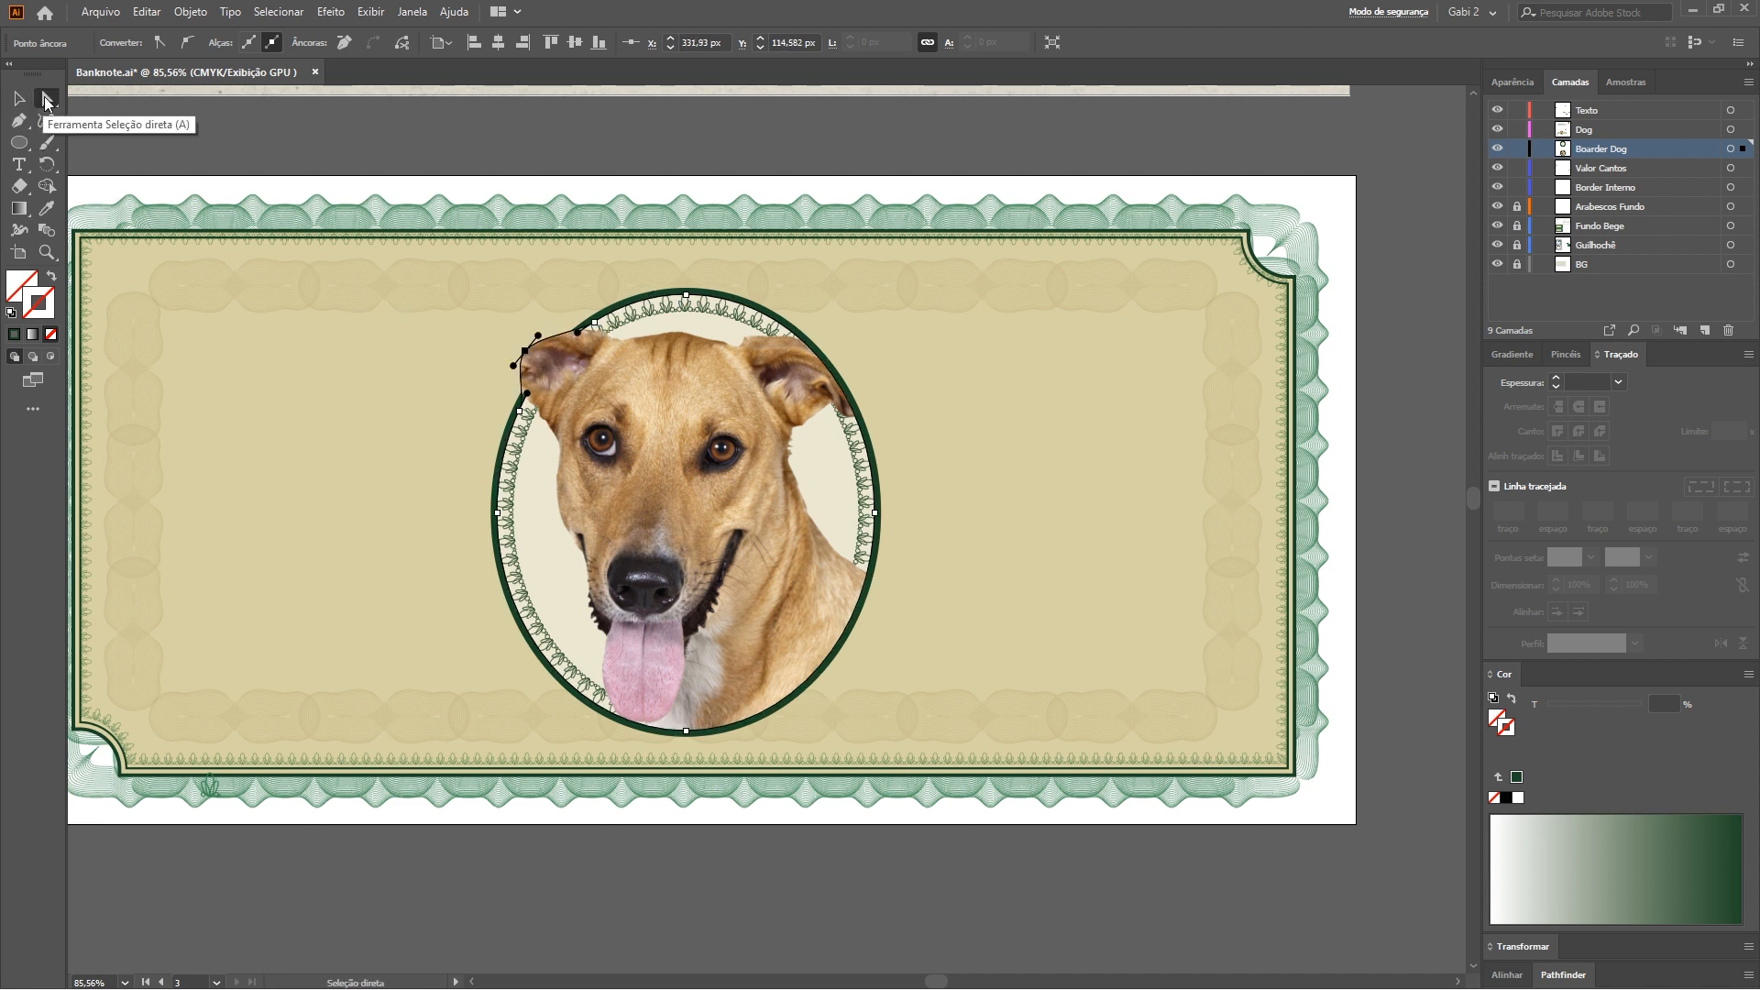
{"action": "left_click_drag", "start_coordinate": [524, 351], "coordinate": [459, 354]}
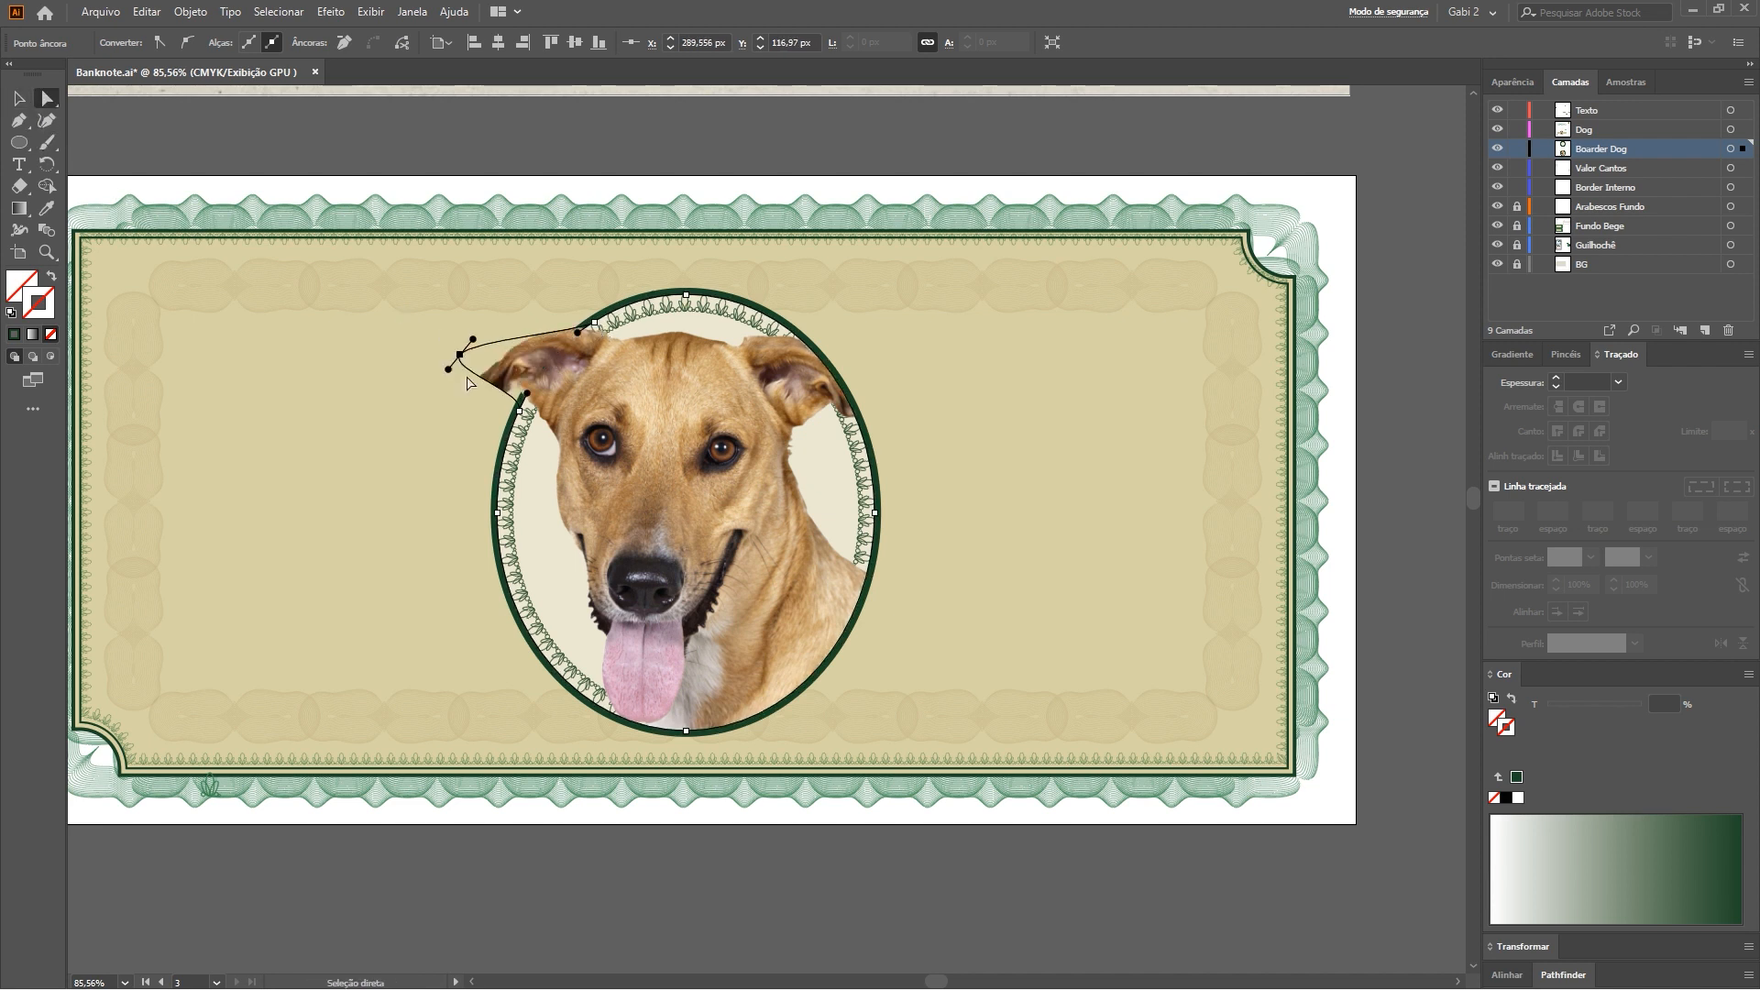
{"action": "left_click_drag", "start_coordinate": [448, 369], "coordinate": [409, 476]}
Move the clipped dog off the oval frame to inspect its mask outline, and return it to the frame
{"action": "left_click", "coordinate": [77, 151]}
{"action": "key", "text": "v"}
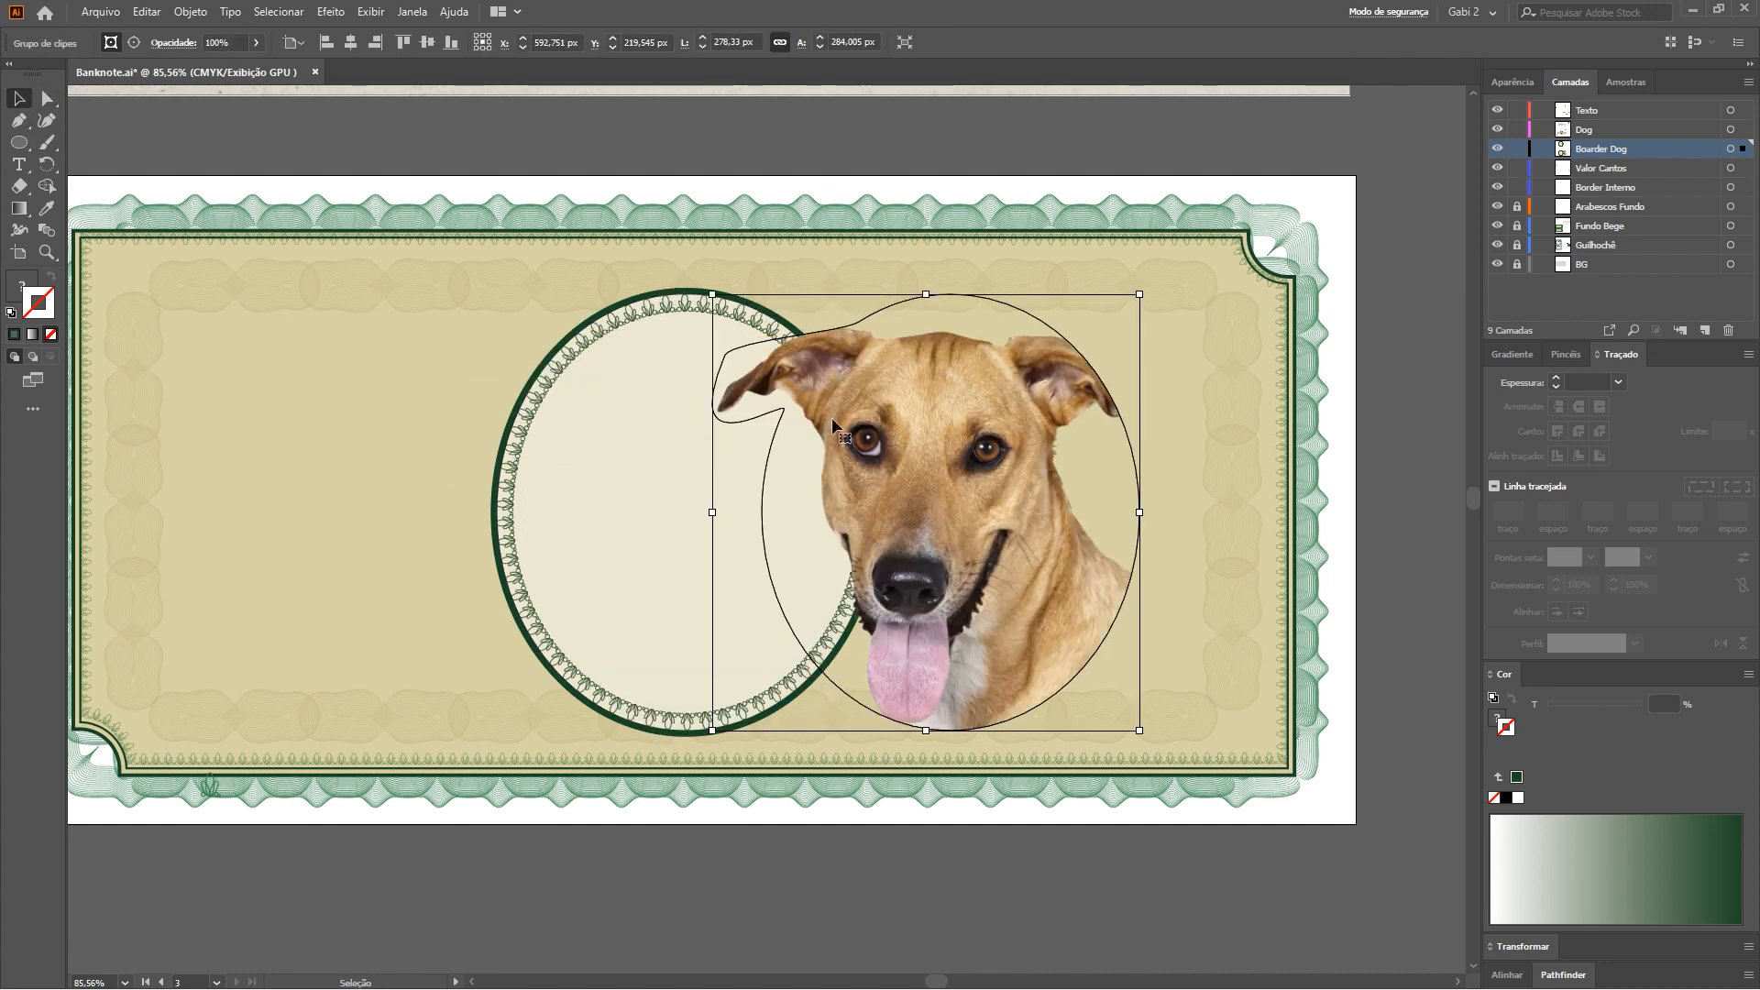
{"action": "left_click_drag", "start_coordinate": [785, 472], "coordinate": [520, 472]}
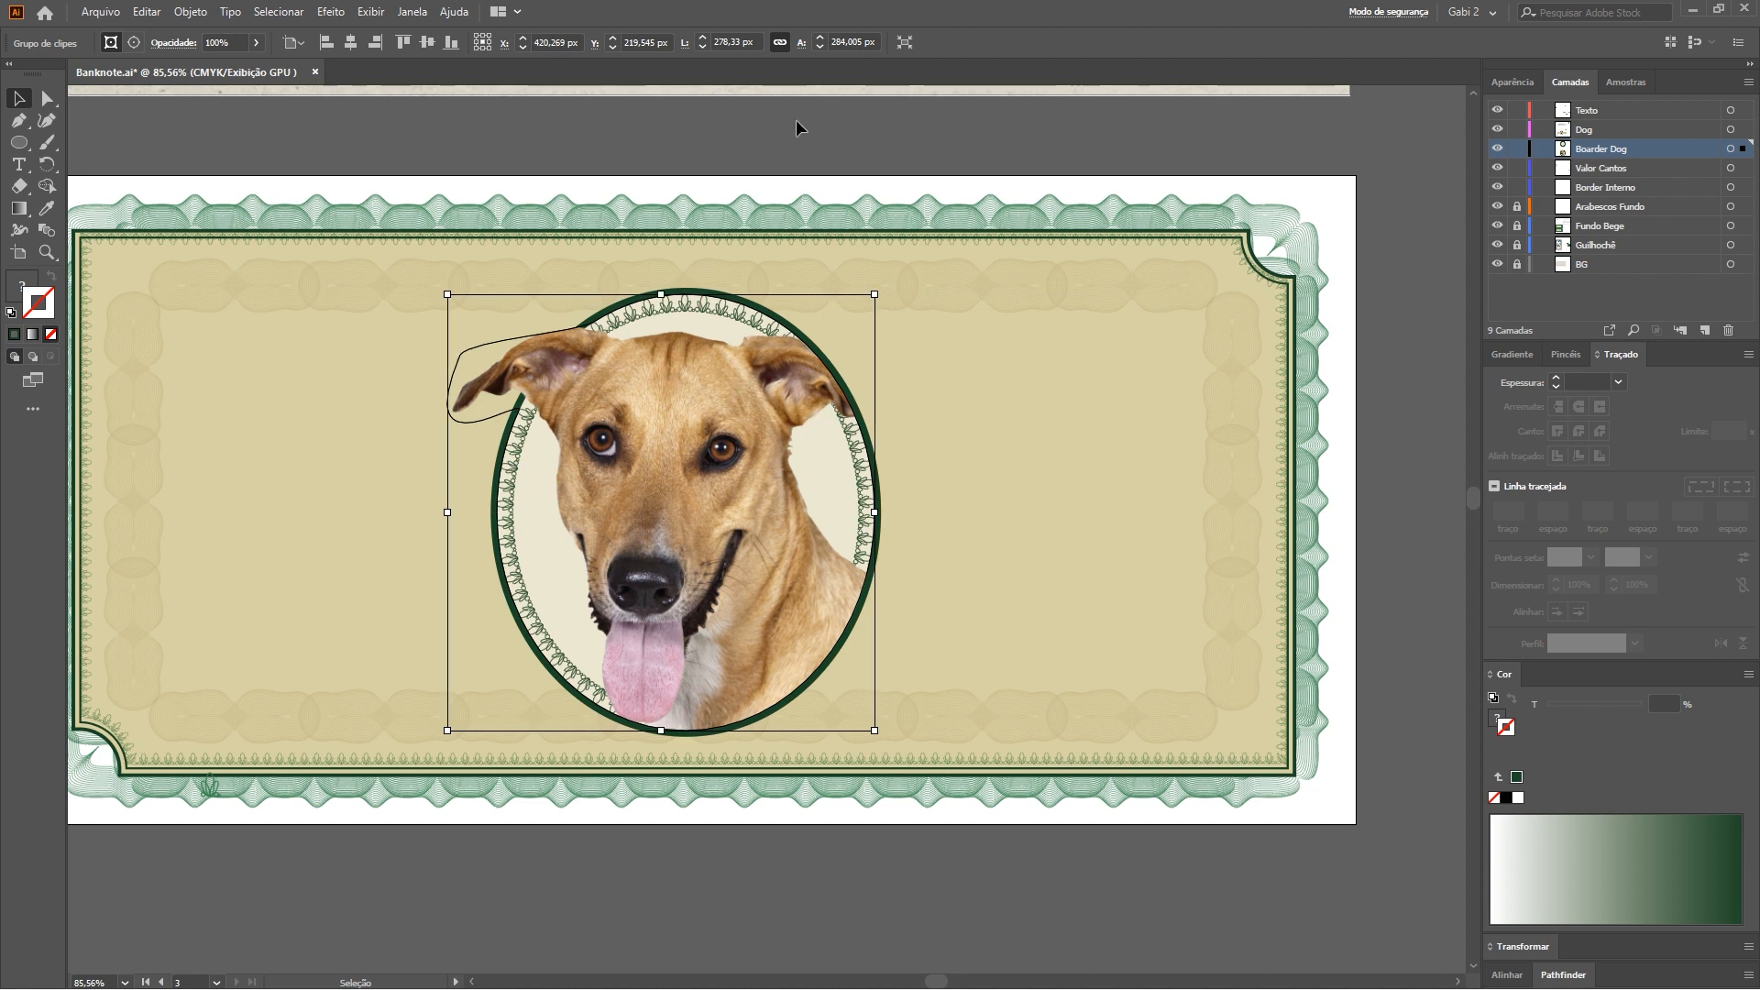
Add anchor points to the clipping outline beside the dog's right-hand ear and pull it outward to reveal the whole ear
{"action": "key", "text": "plus"}
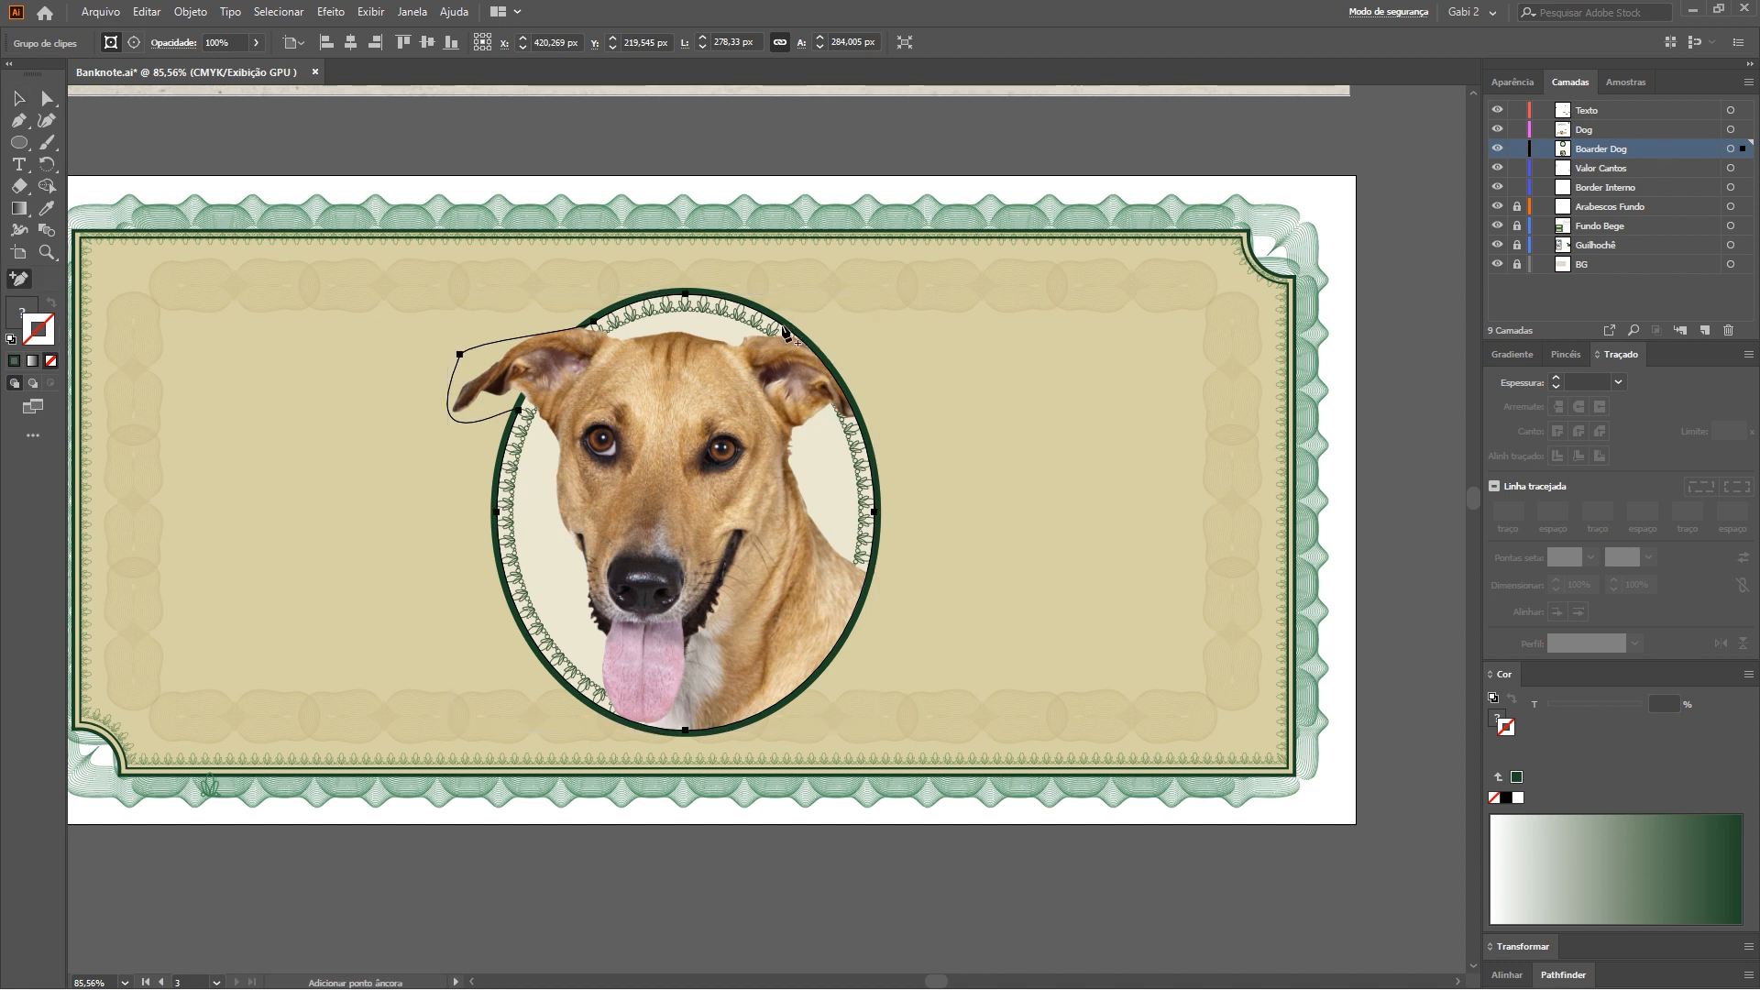
{"action": "left_click", "coordinate": [785, 334]}
{"action": "left_click", "coordinate": [861, 430]}
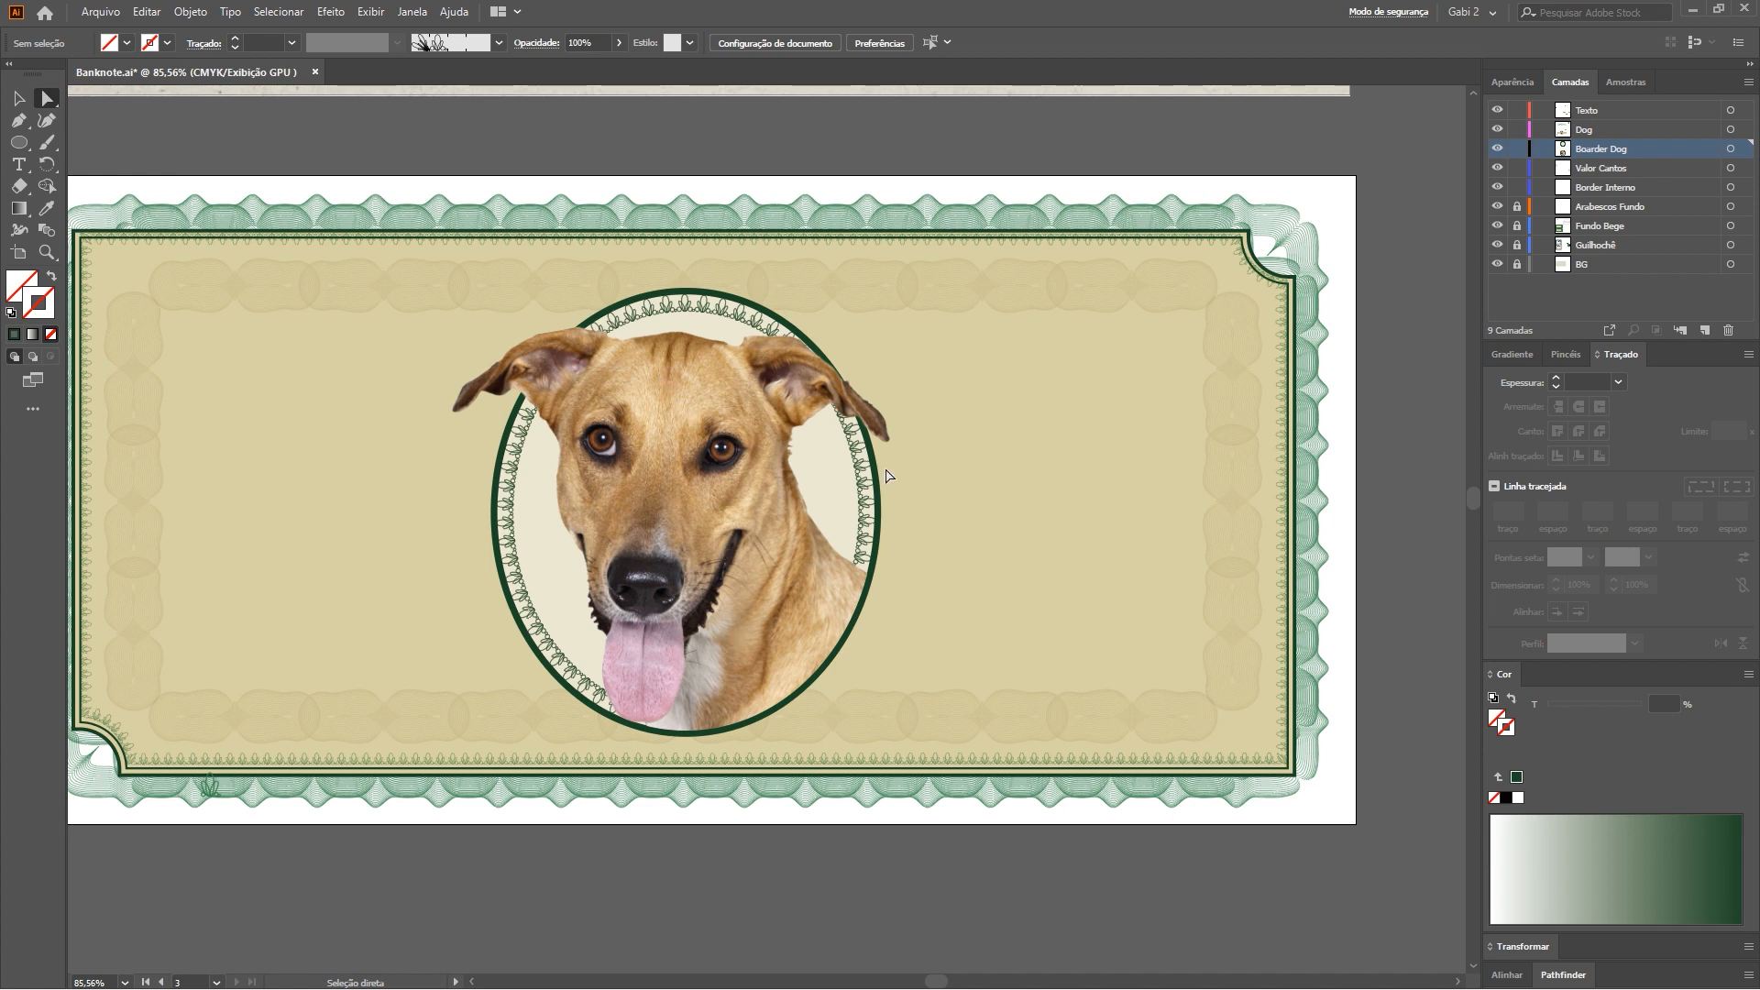
{"action": "key", "text": "v"}
{"action": "left_click", "coordinate": [681, 506]}
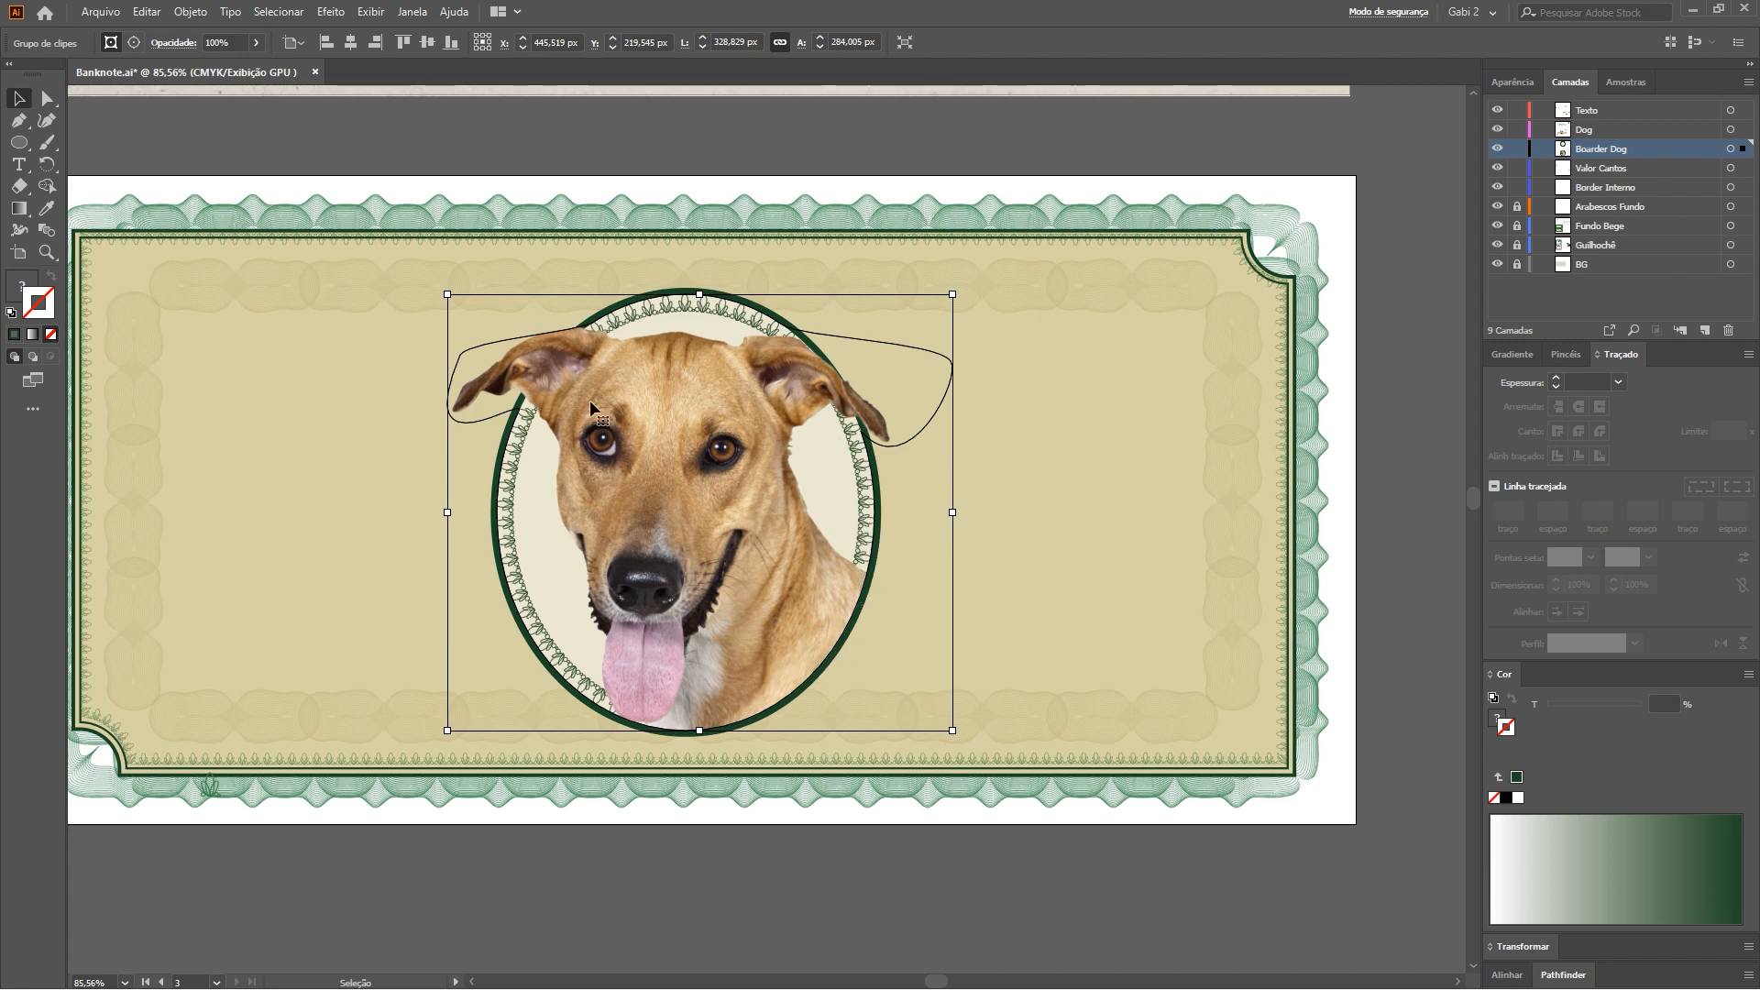
{"action": "left_click", "coordinate": [744, 163]}
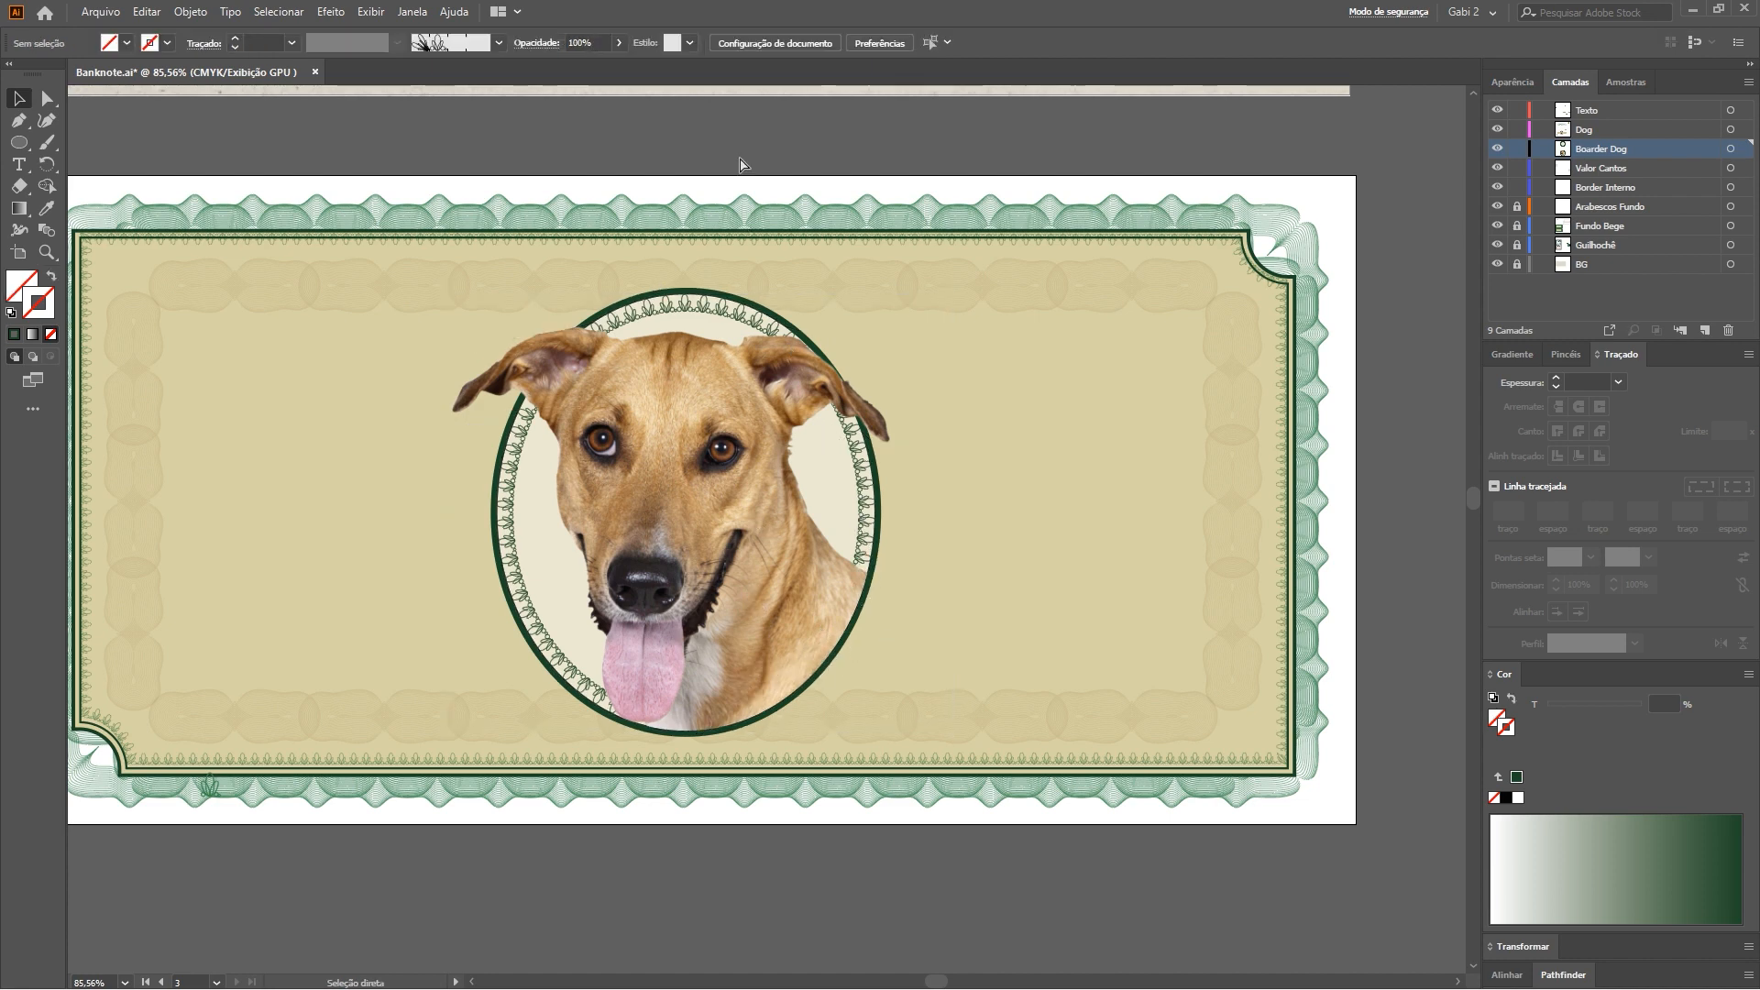
Examine the name ribbon under the dog portrait on the finished banknote, and return to the working copy's portrait
{"action": "key", "text": "ctrl+0"}
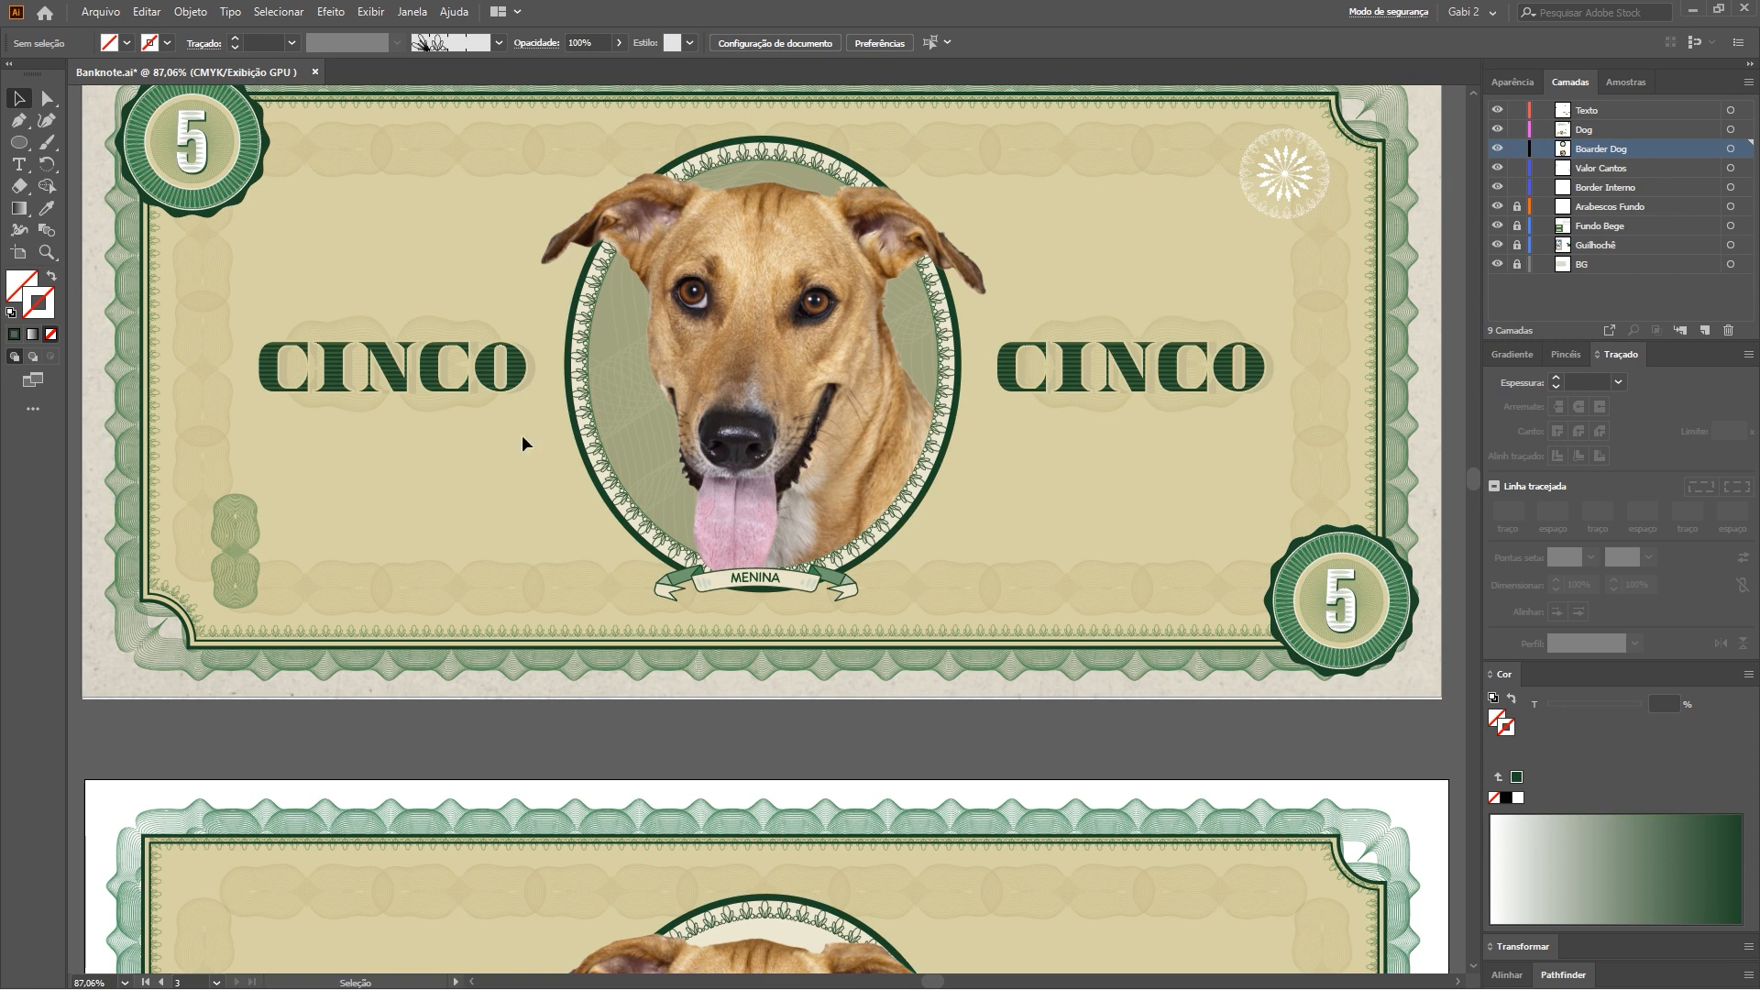
{"action": "key", "text": "z"}
{"action": "left_click_drag", "start_coordinate": [714, 607], "coordinate": [911, 616]}
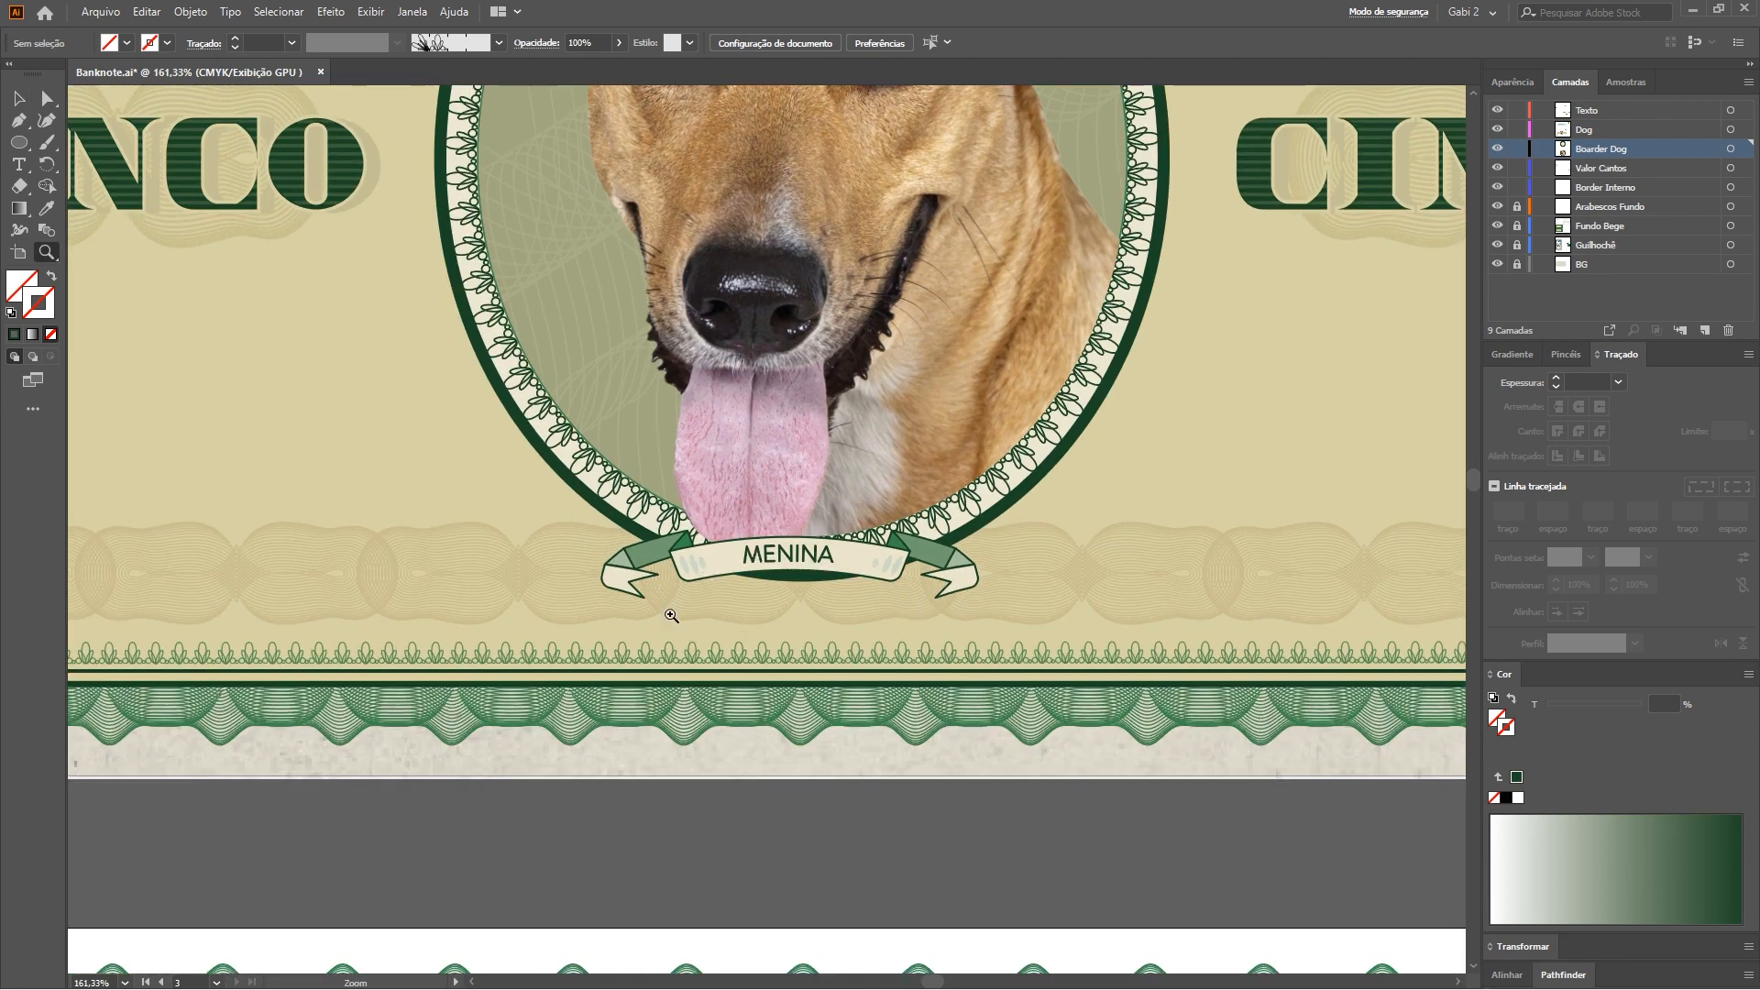
{"action": "key", "text": "ctrl+1"}
{"action": "left_click_drag", "start_coordinate": [778, 572], "coordinate": [814, 591]}
{"action": "key", "text": "space"}
{"action": "left_click_drag", "start_coordinate": [959, 746], "coordinate": [868, 490]}
{"action": "left_click_drag", "start_coordinate": [872, 699], "coordinate": [836, 458]}
{"action": "left_click_drag", "start_coordinate": [852, 710], "coordinate": [890, 470]}
{"action": "key", "text": "v"}
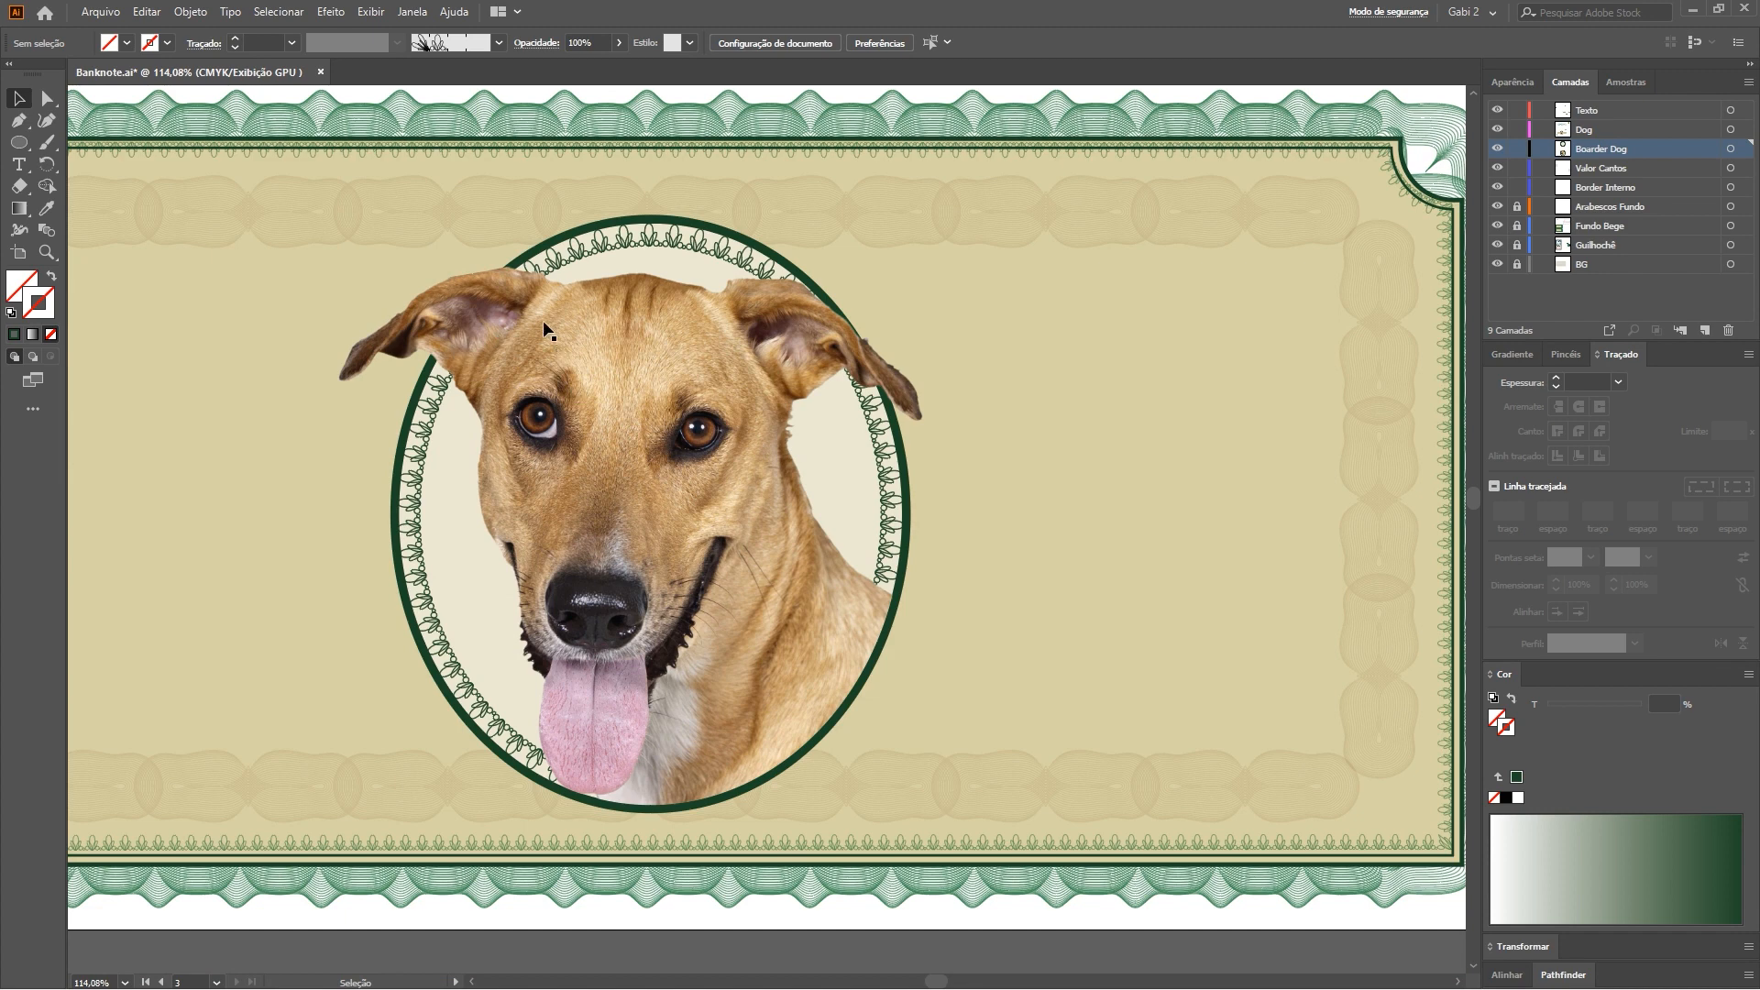
Open the Selos e pôsteres_decorativos brush library and enlarge it beside the portrait to show its banner brushes
{"action": "left_click", "coordinate": [412, 11]}
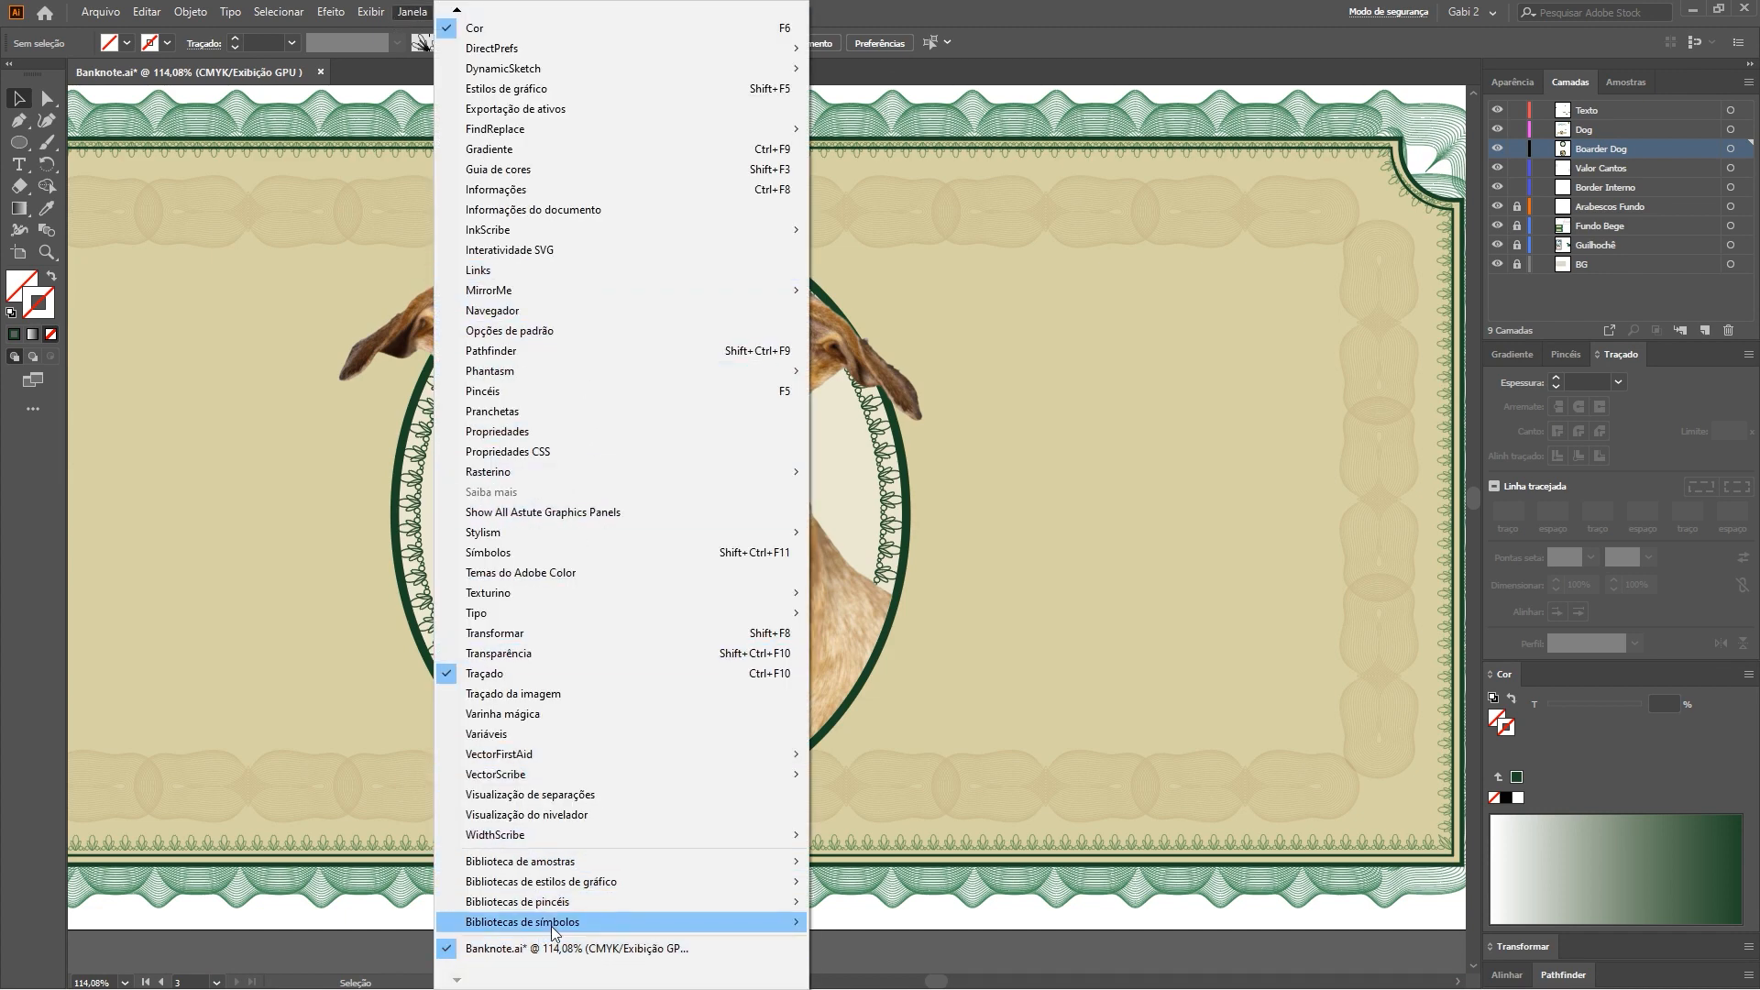
{"action": "mouse_move", "coordinate": [564, 901]}
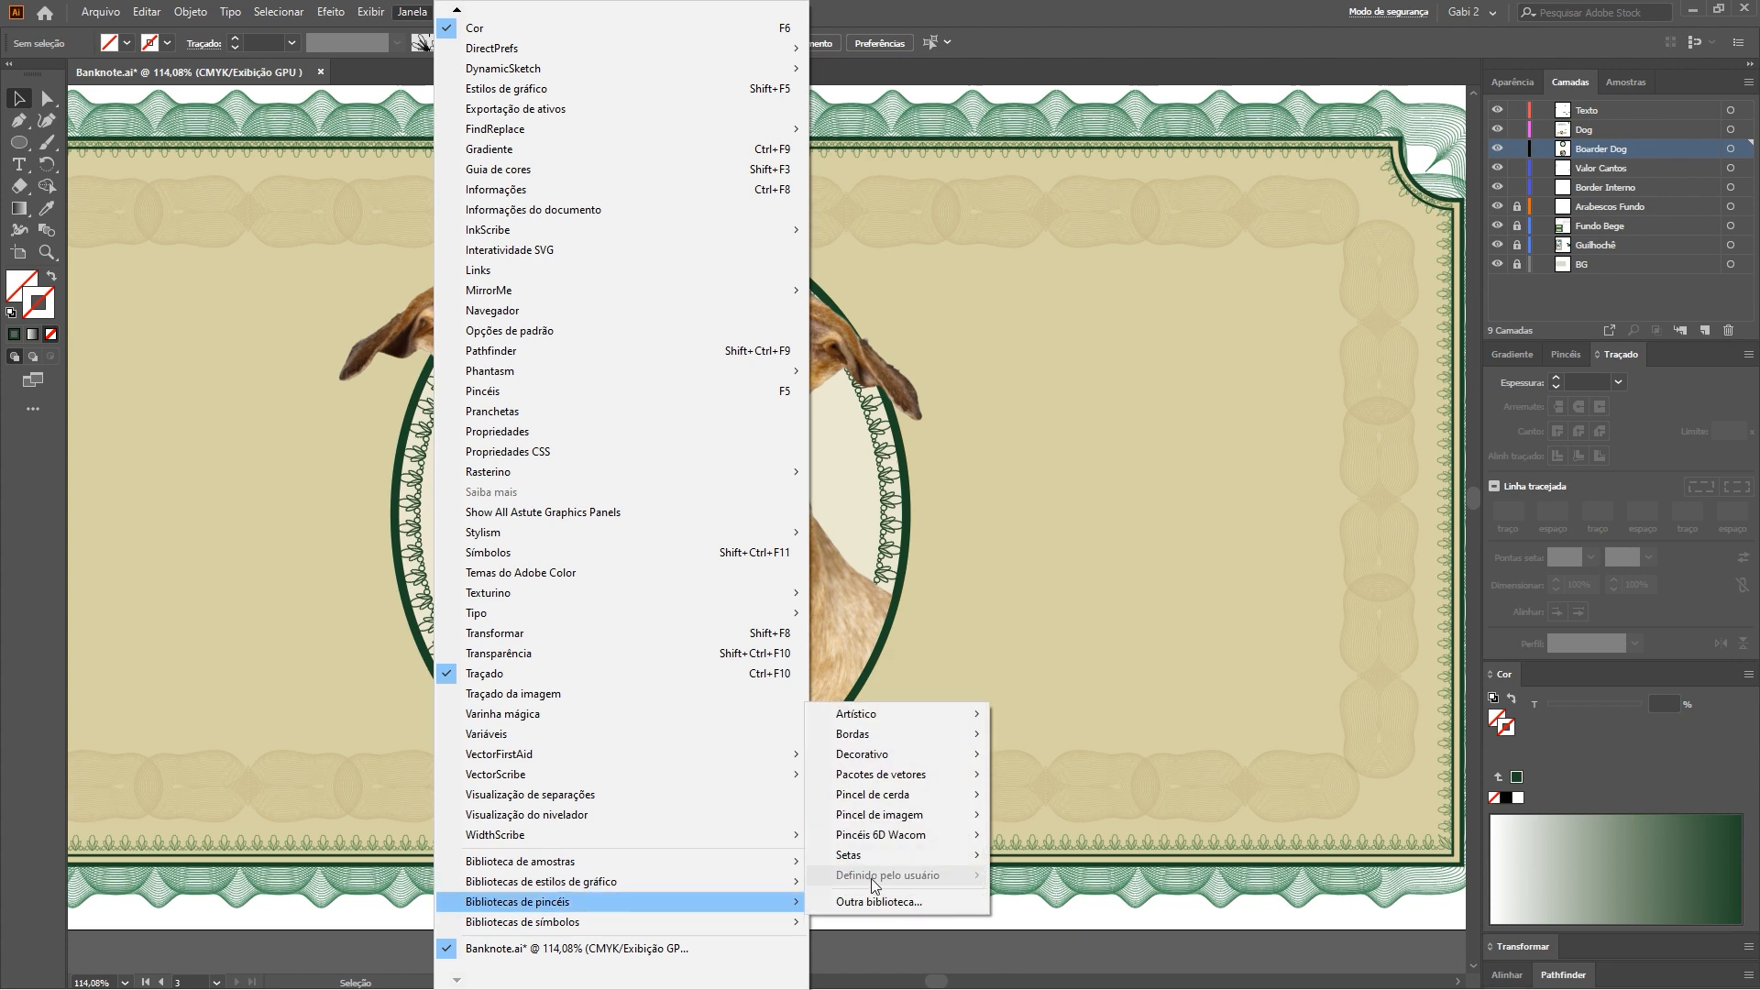
{"action": "mouse_move", "coordinate": [889, 765]}
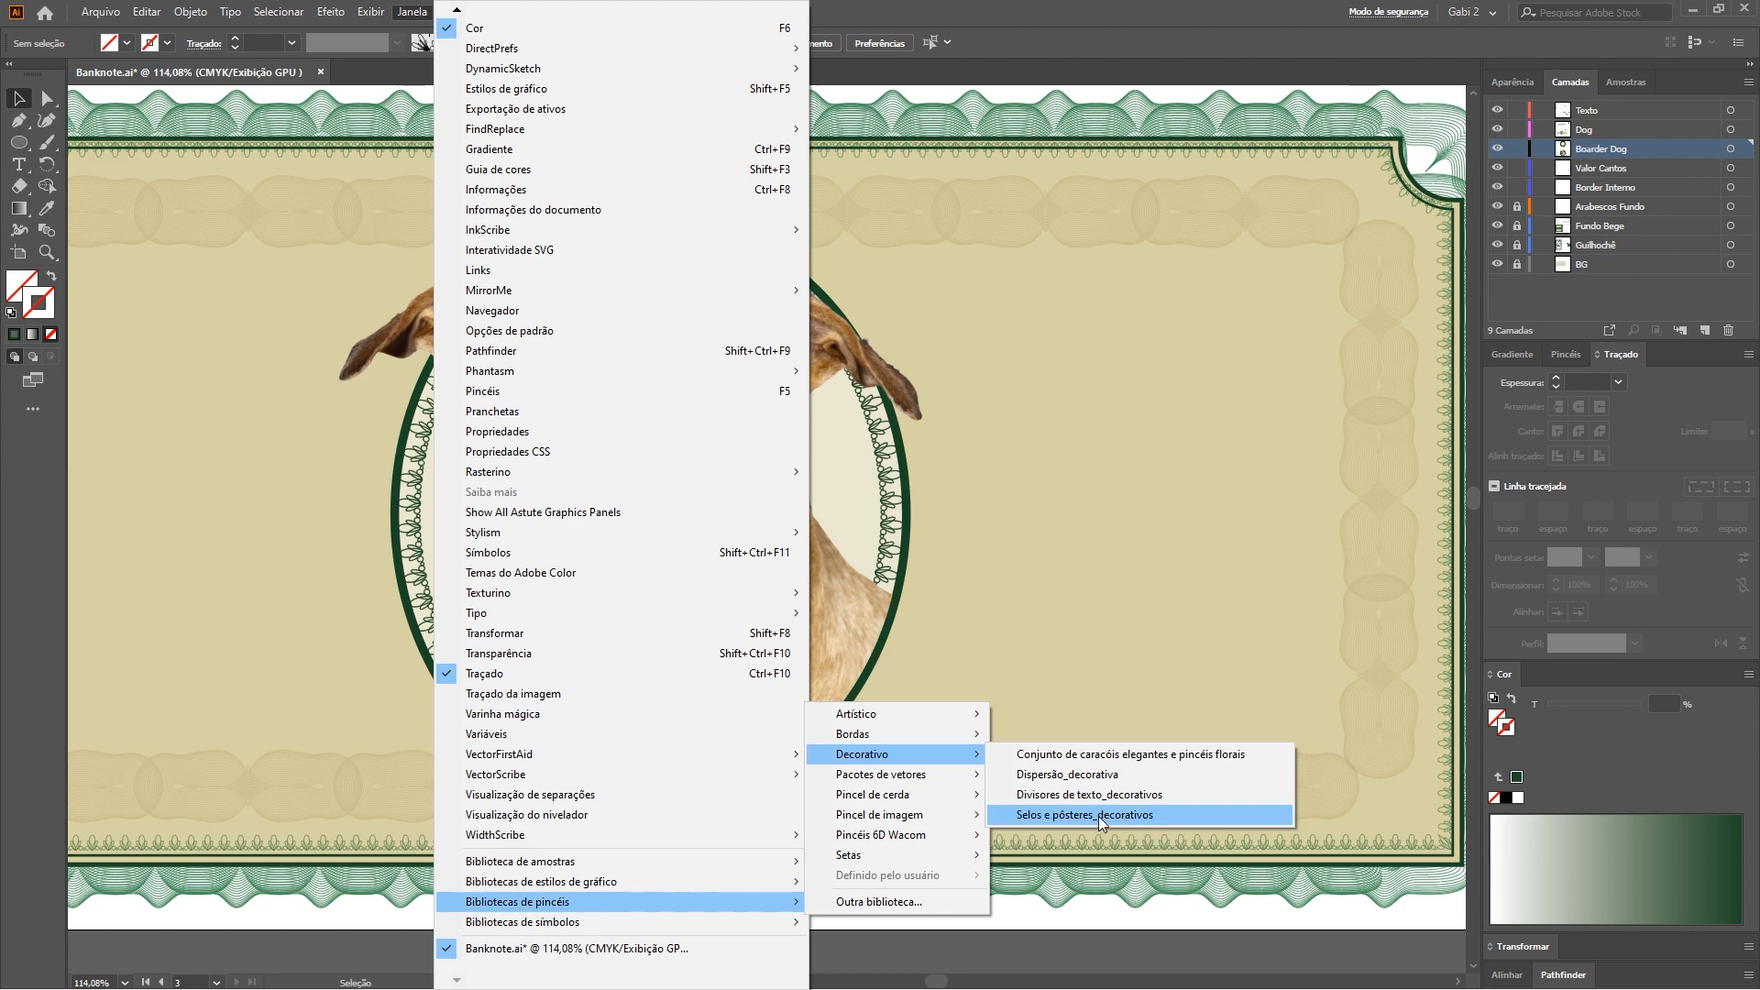
{"action": "left_click", "coordinate": [1186, 812]}
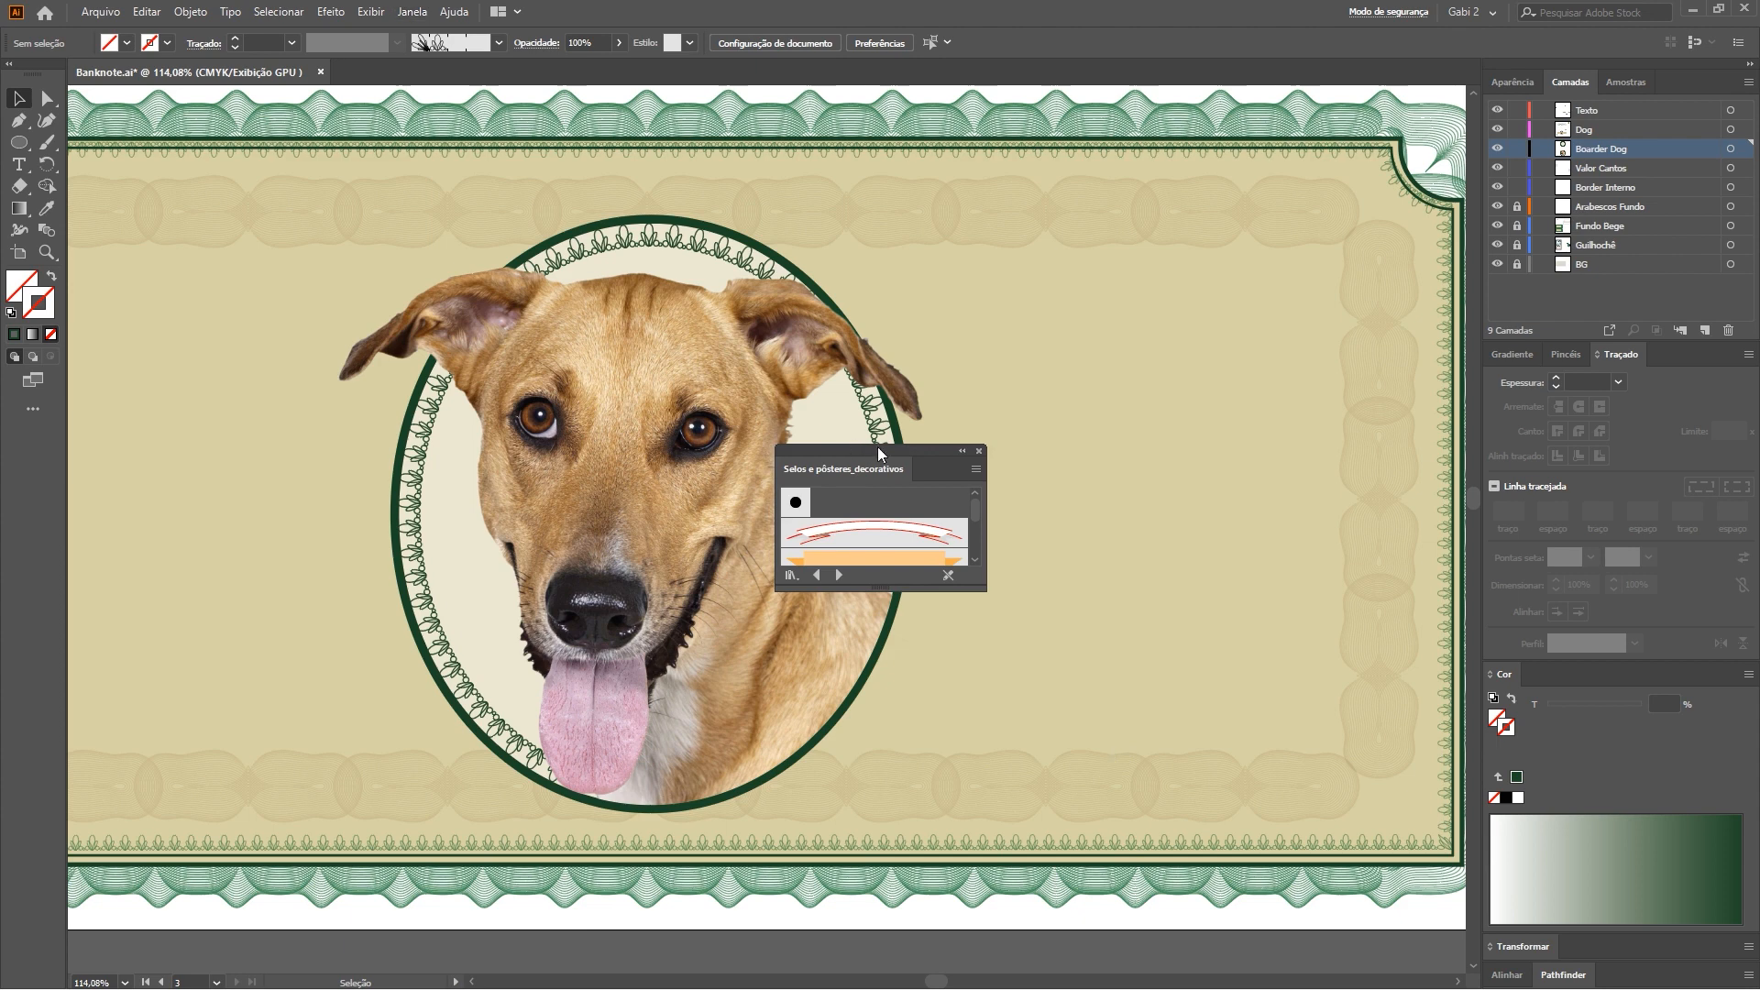
{"action": "left_click_drag", "start_coordinate": [912, 429], "coordinate": [1152, 236]}
{"action": "left_click_drag", "start_coordinate": [1163, 366], "coordinate": [1192, 707]}
{"action": "left_click_drag", "start_coordinate": [1262, 310], "coordinate": [1285, 525]}
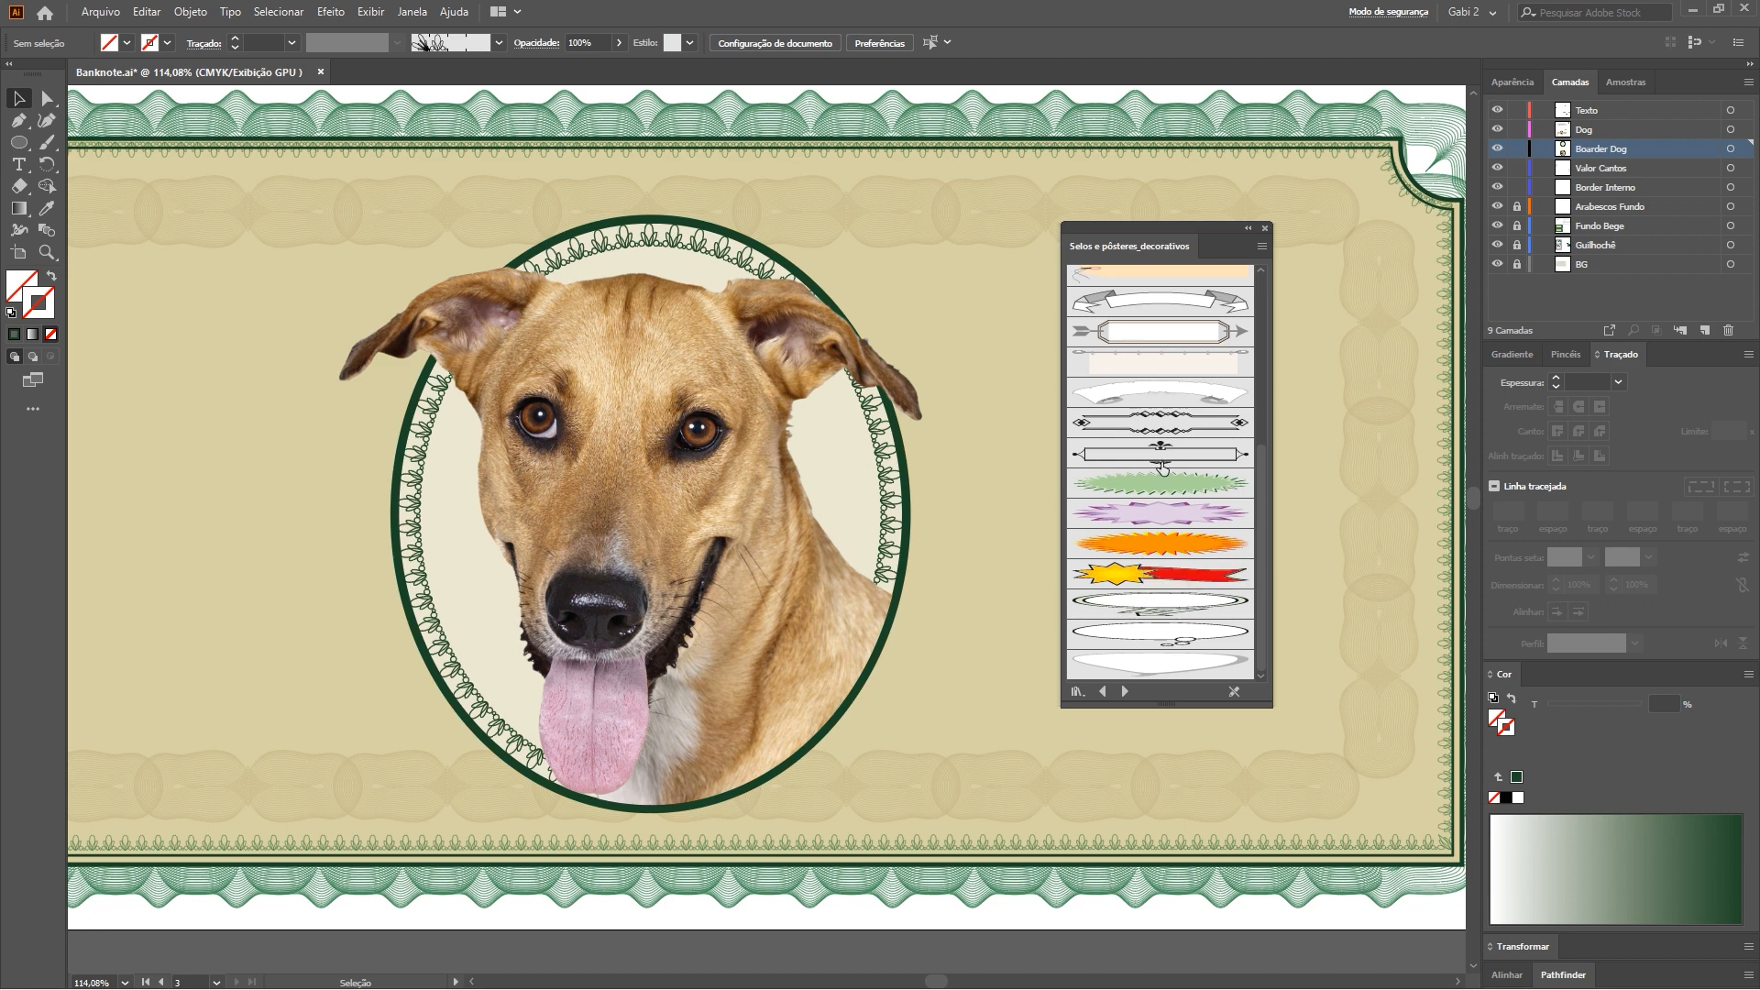
Draw a straight horizontal path about 248 px long below the banknote with the arched folded-ribbon brush
{"action": "left_click", "coordinate": [1157, 302]}
{"action": "scroll", "coordinate": [77, 330], "scroll_direction": "down", "scroll_amount": 3}
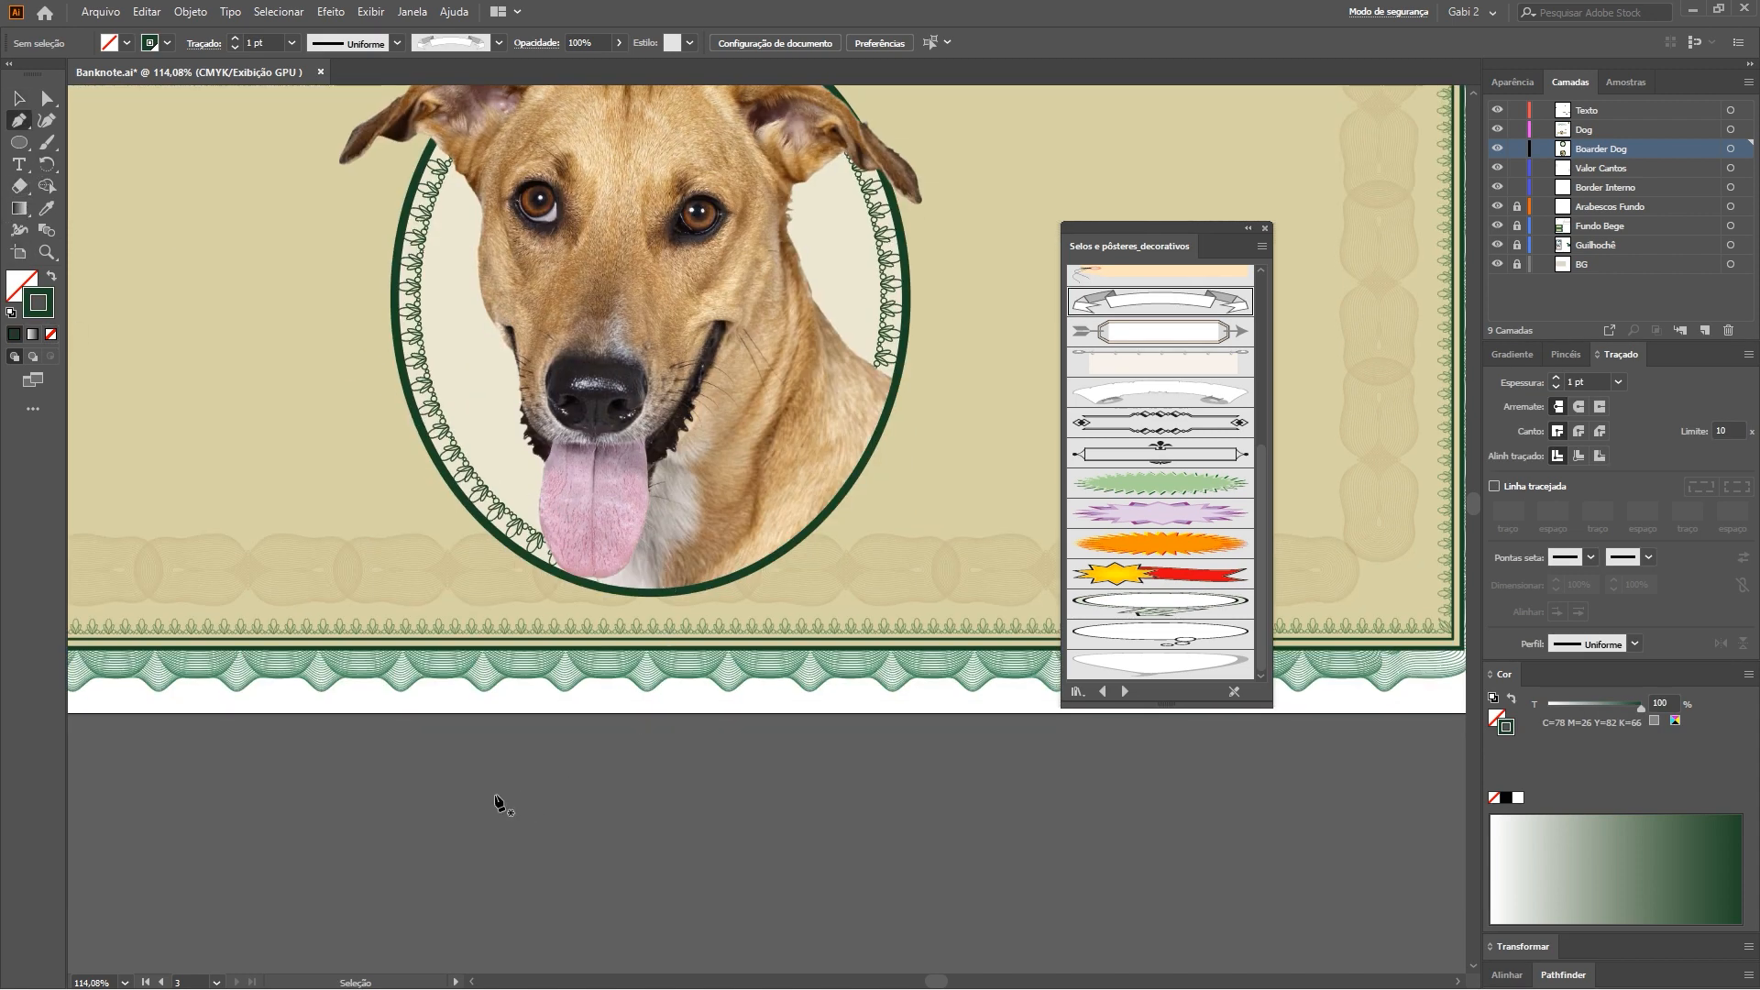
{"action": "left_click", "coordinate": [429, 798]}
{"action": "left_click", "coordinate": [936, 798]}
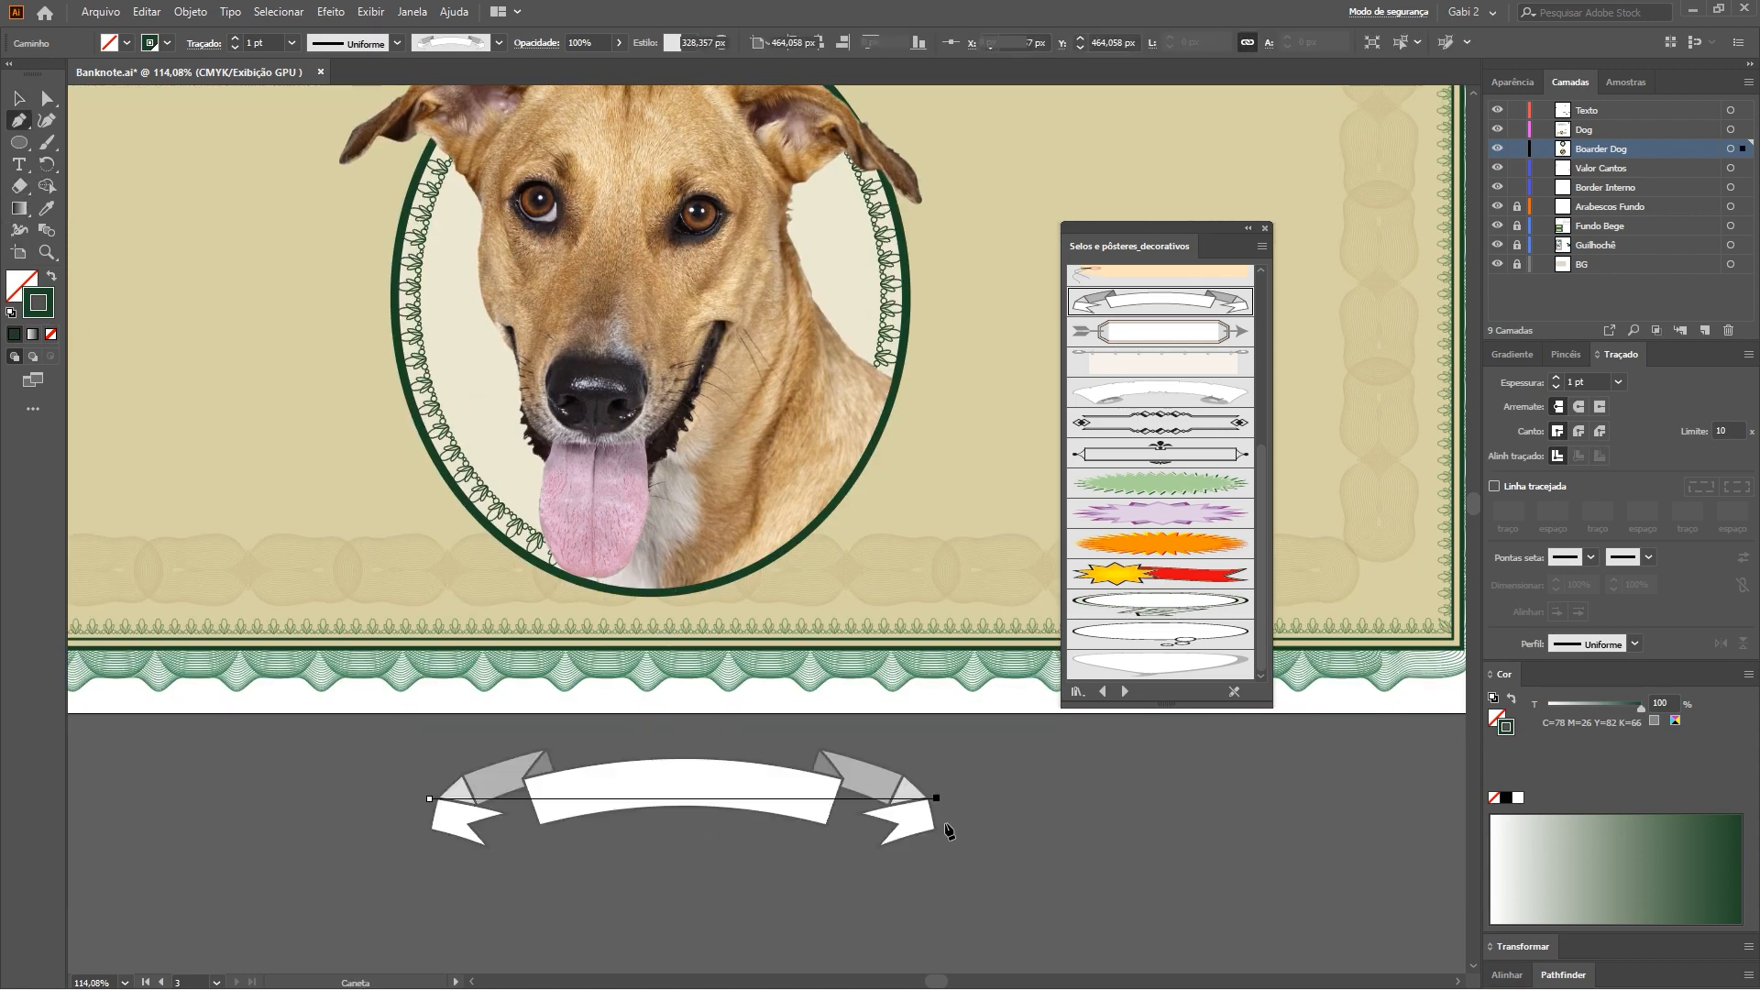
{"action": "key", "text": "v"}
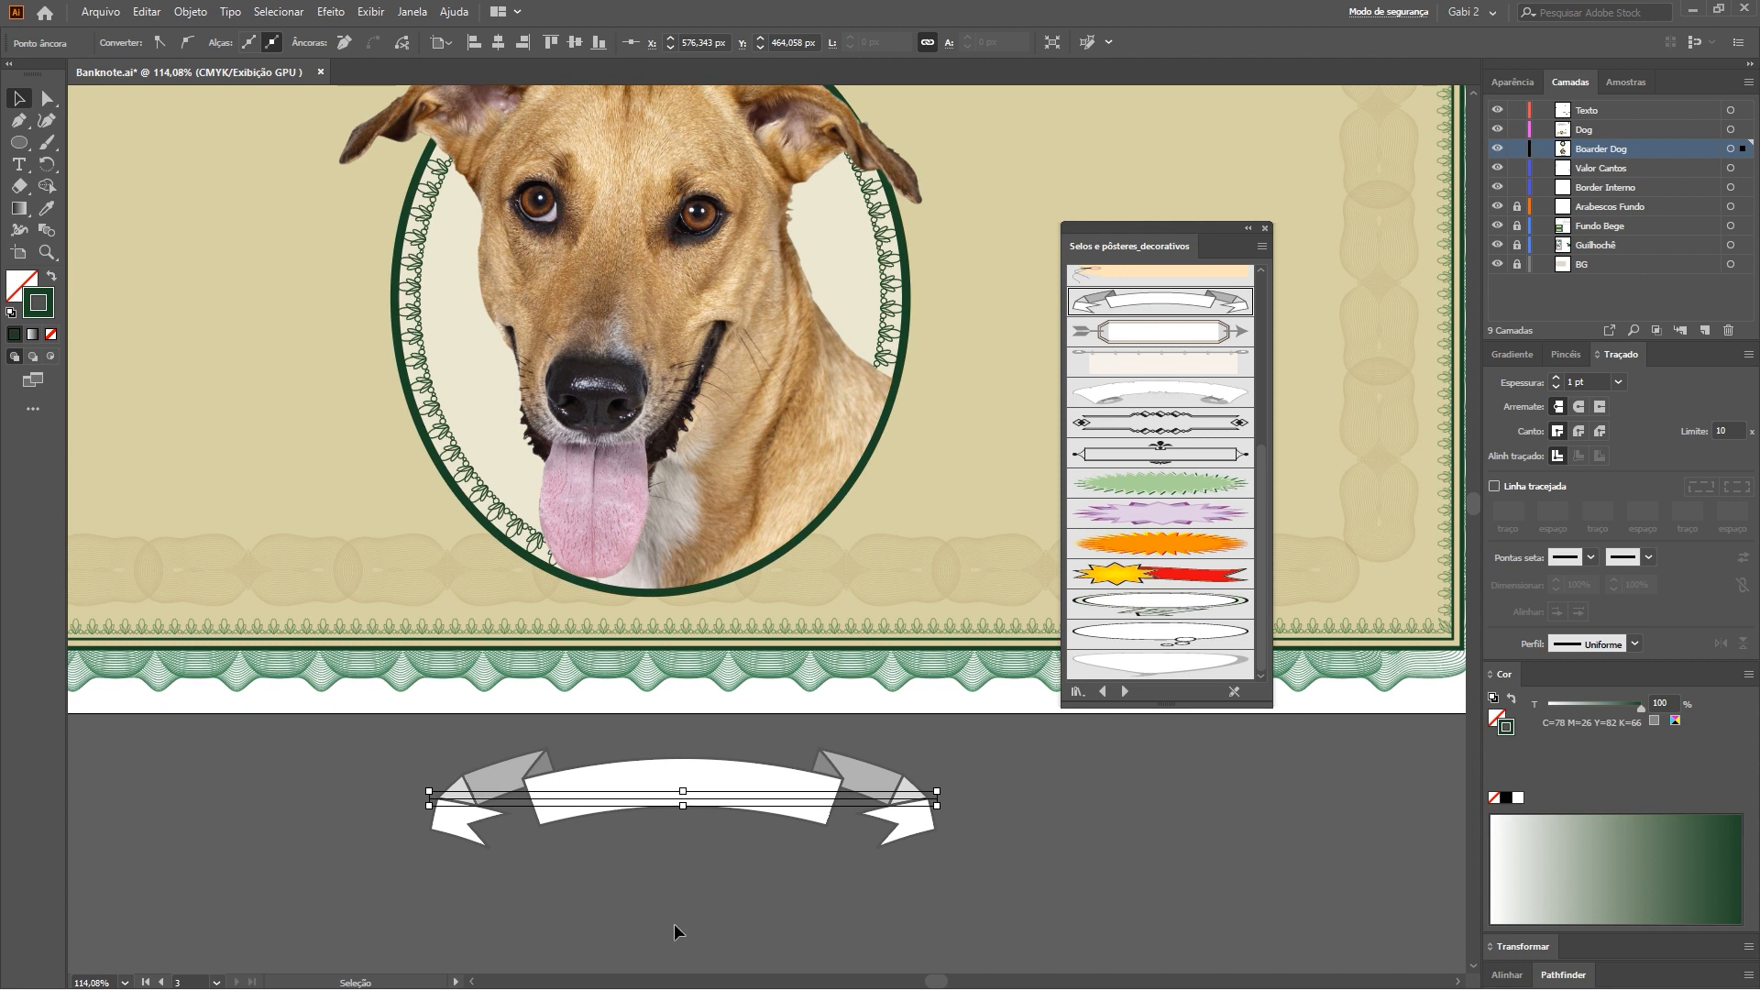
{"action": "left_click", "coordinate": [1049, 816]}
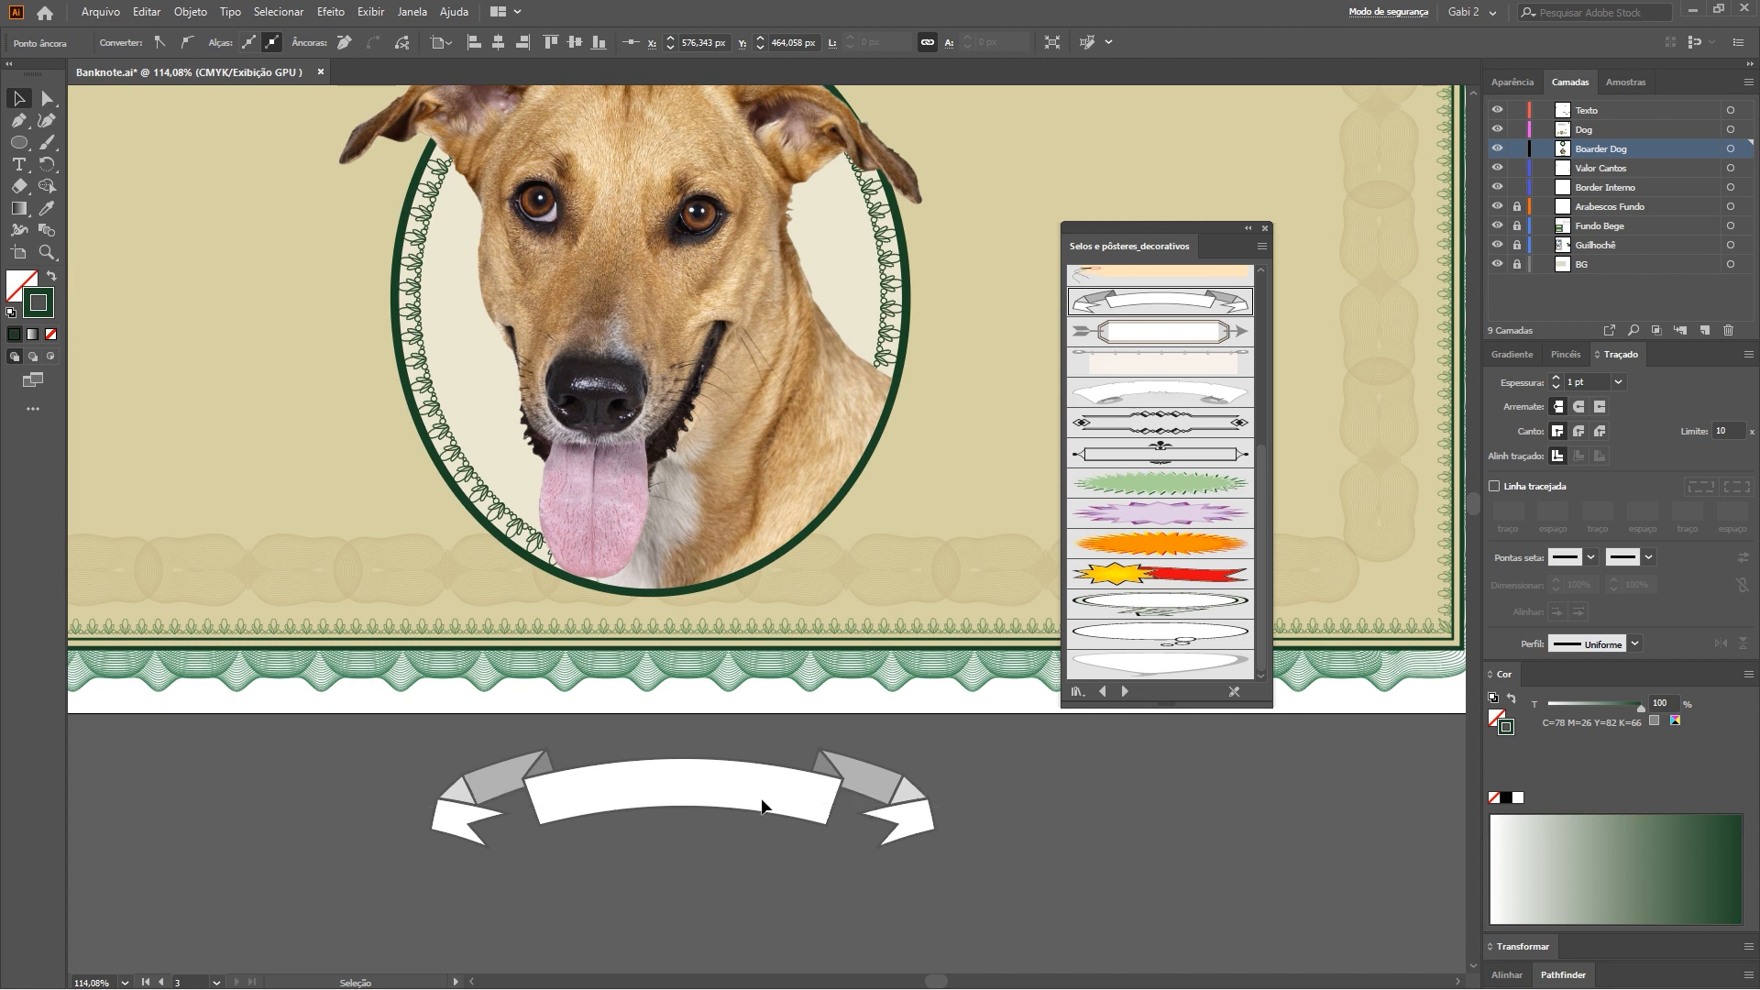
Expand the ribbon path's appearance into editable shapes and select only the ribbon's central panel
{"action": "left_click_drag", "start_coordinate": [760, 799], "coordinate": [762, 798]}
{"action": "key", "text": "ctrl+plus"}
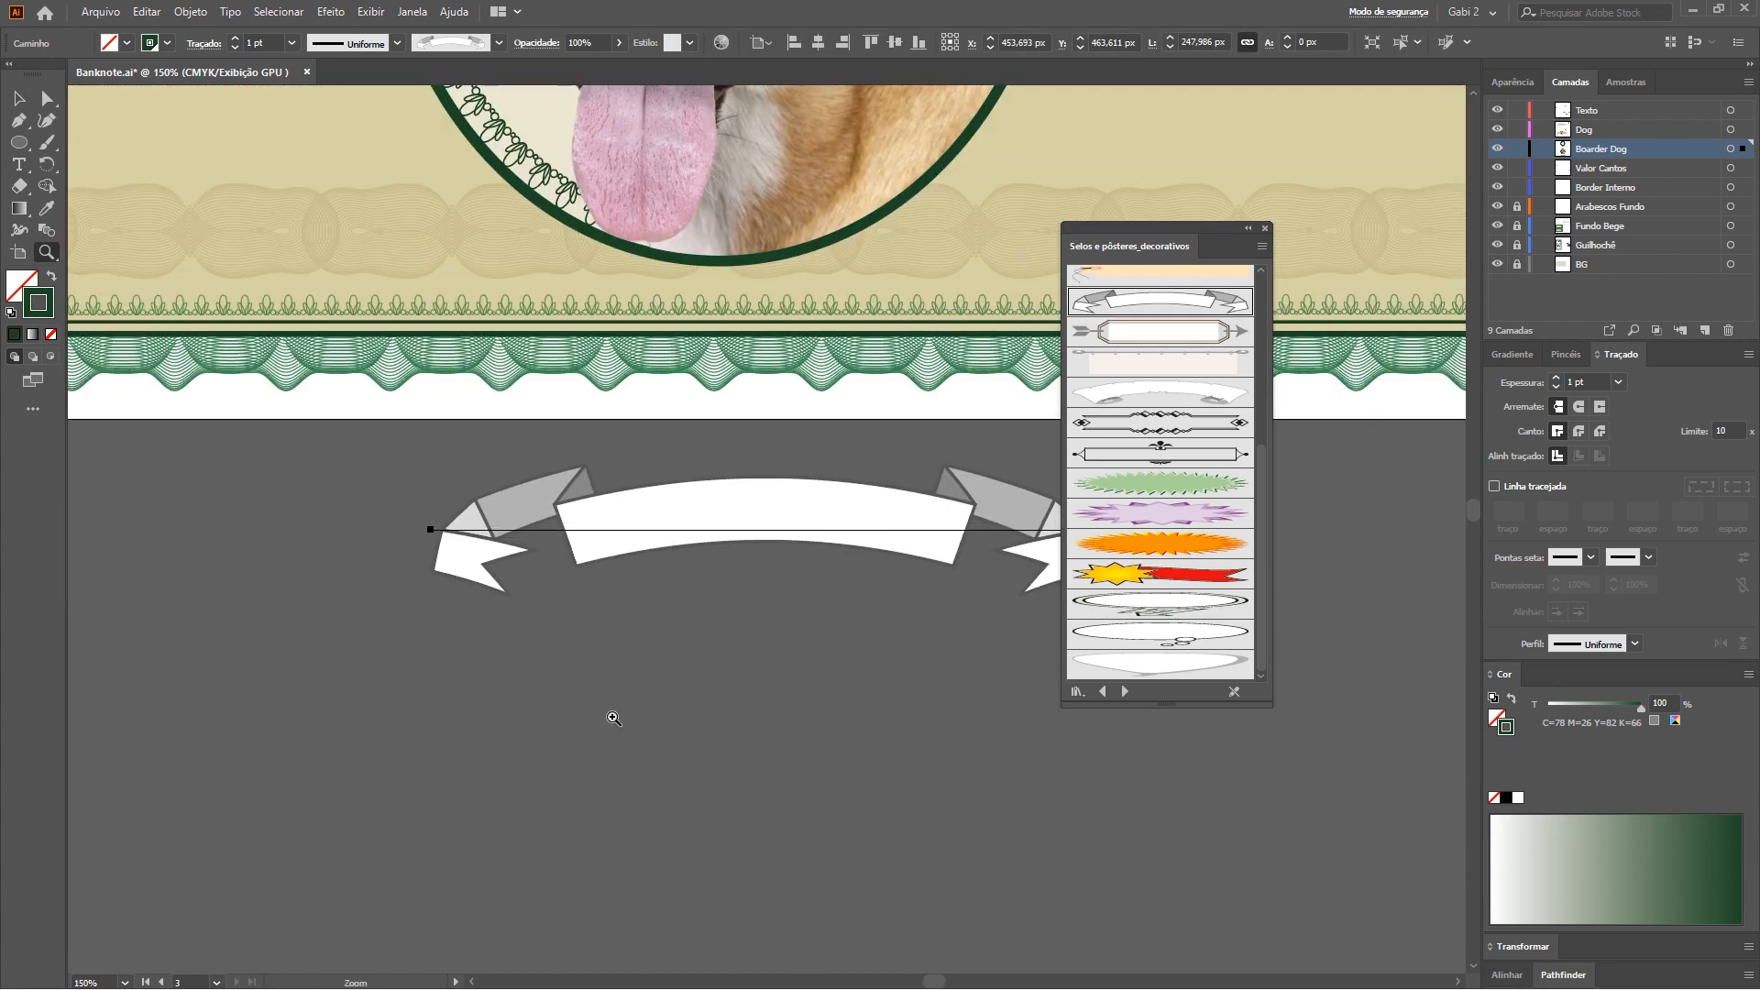
{"action": "left_click_drag", "start_coordinate": [753, 656], "coordinate": [549, 744]}
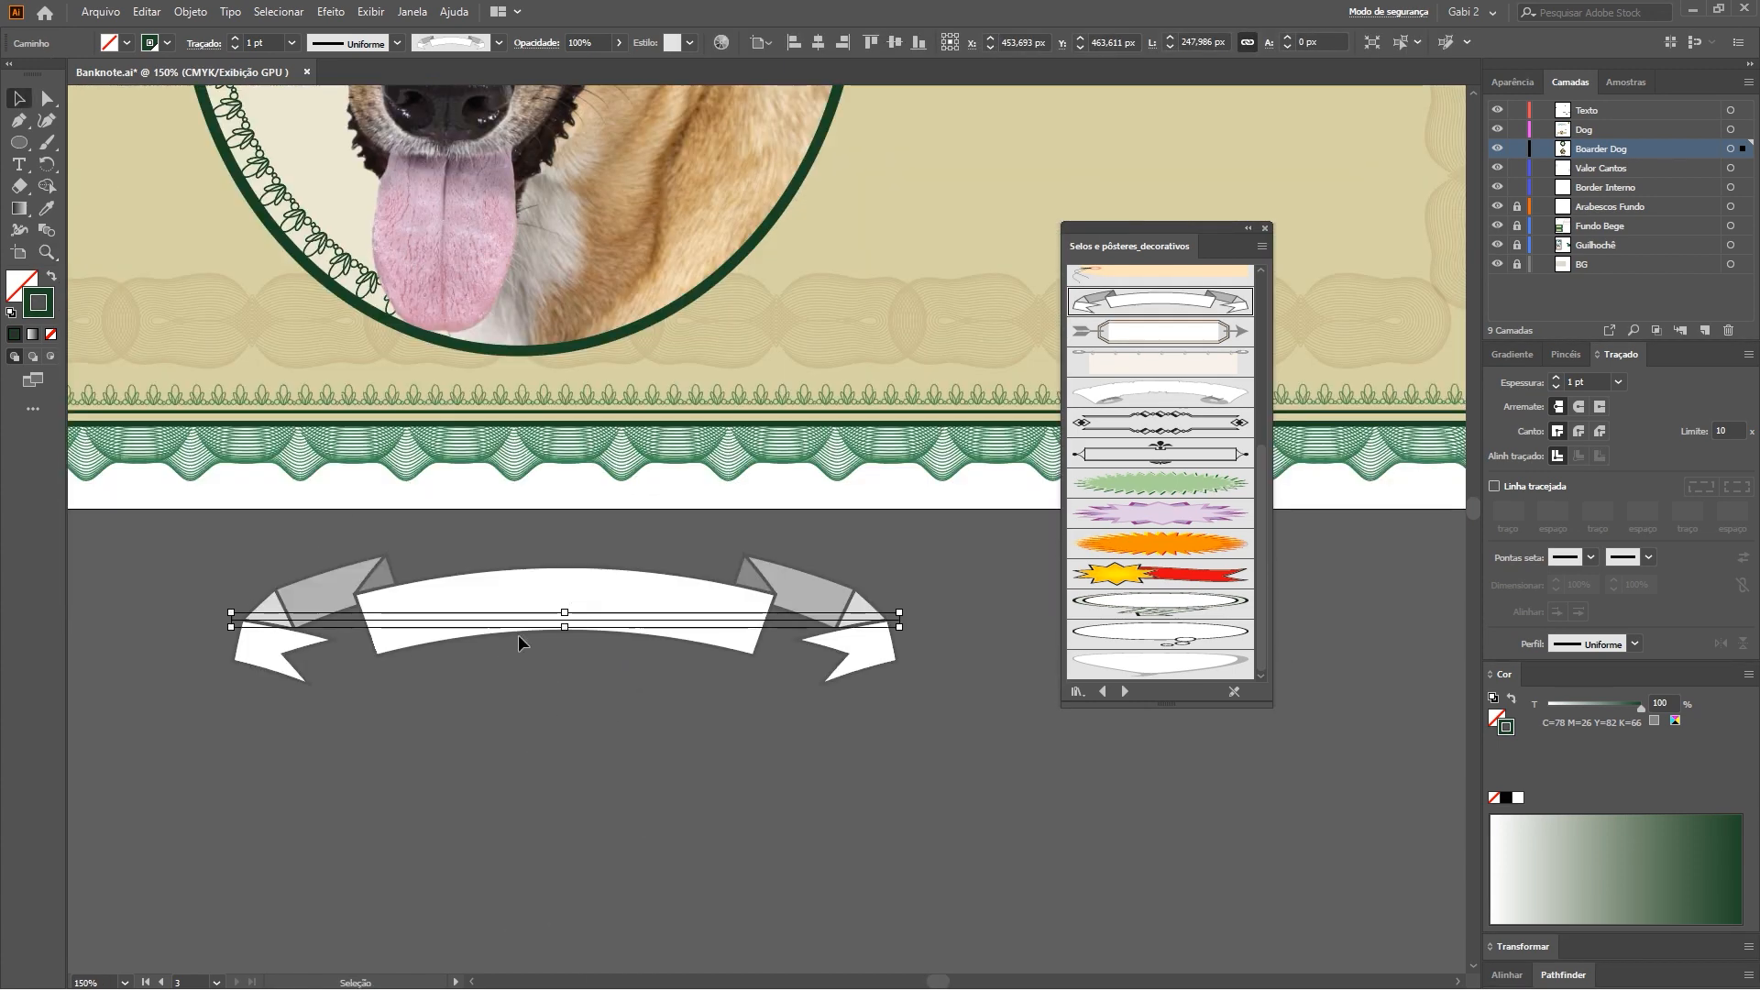
{"action": "left_click", "coordinate": [190, 12]}
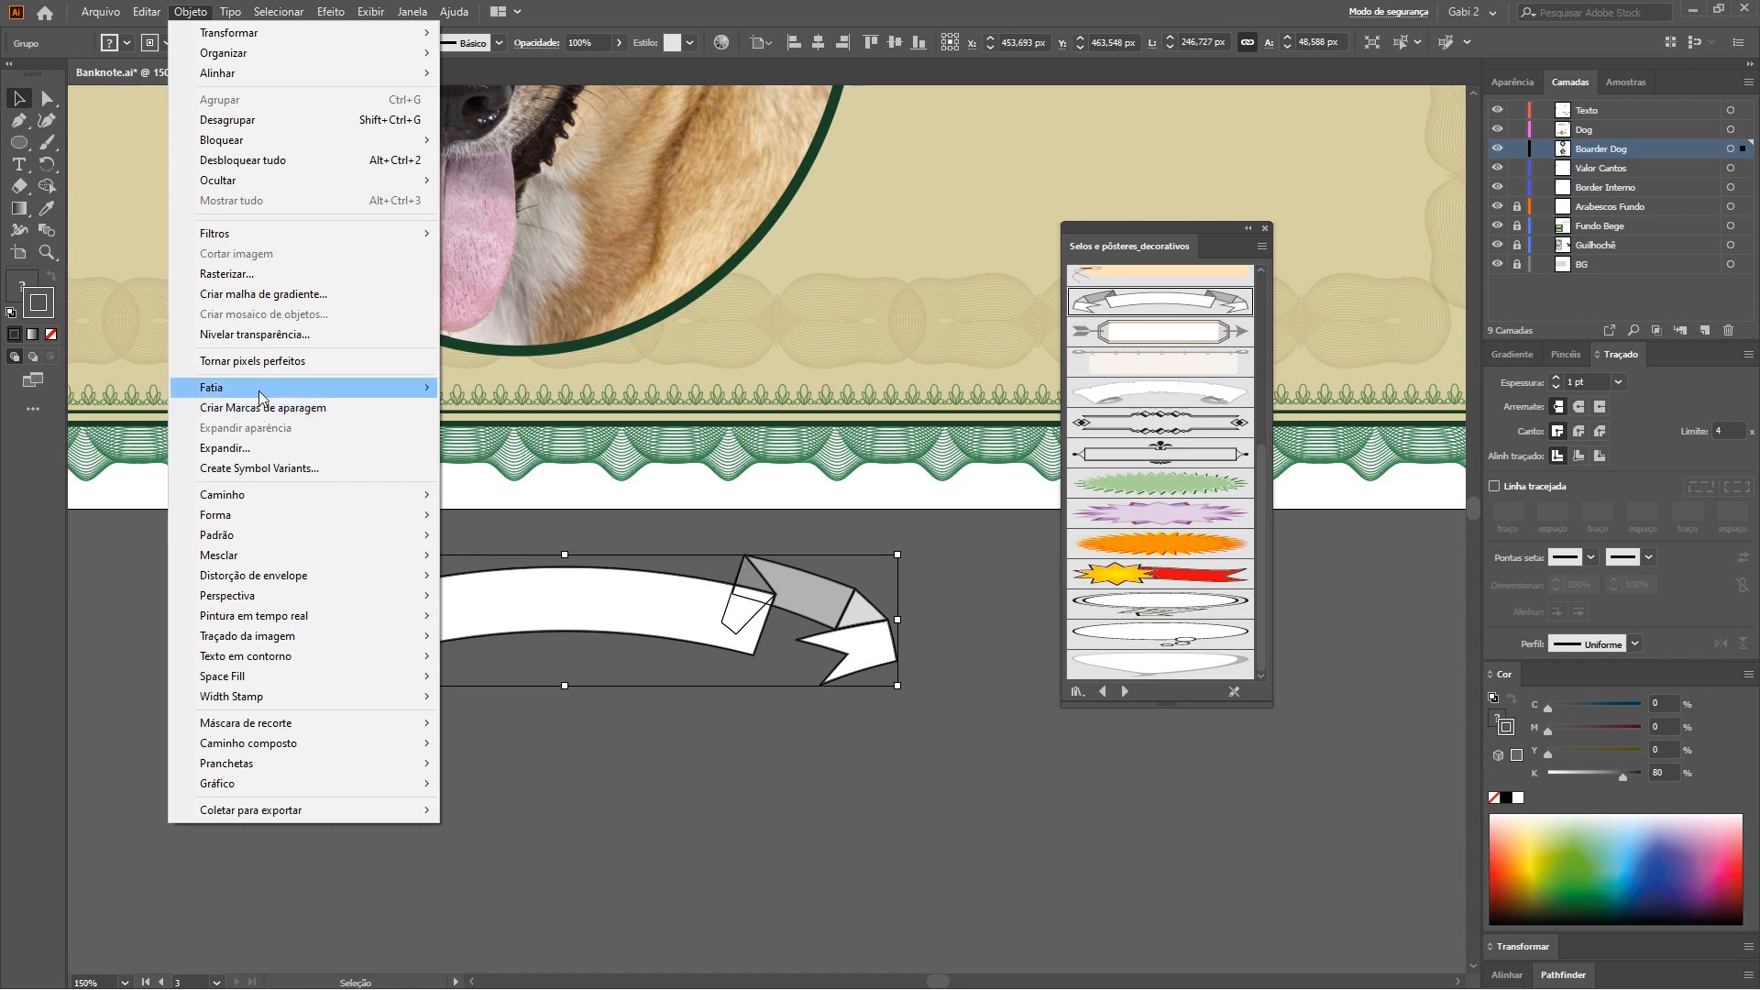
{"action": "left_click", "coordinate": [44, 123]}
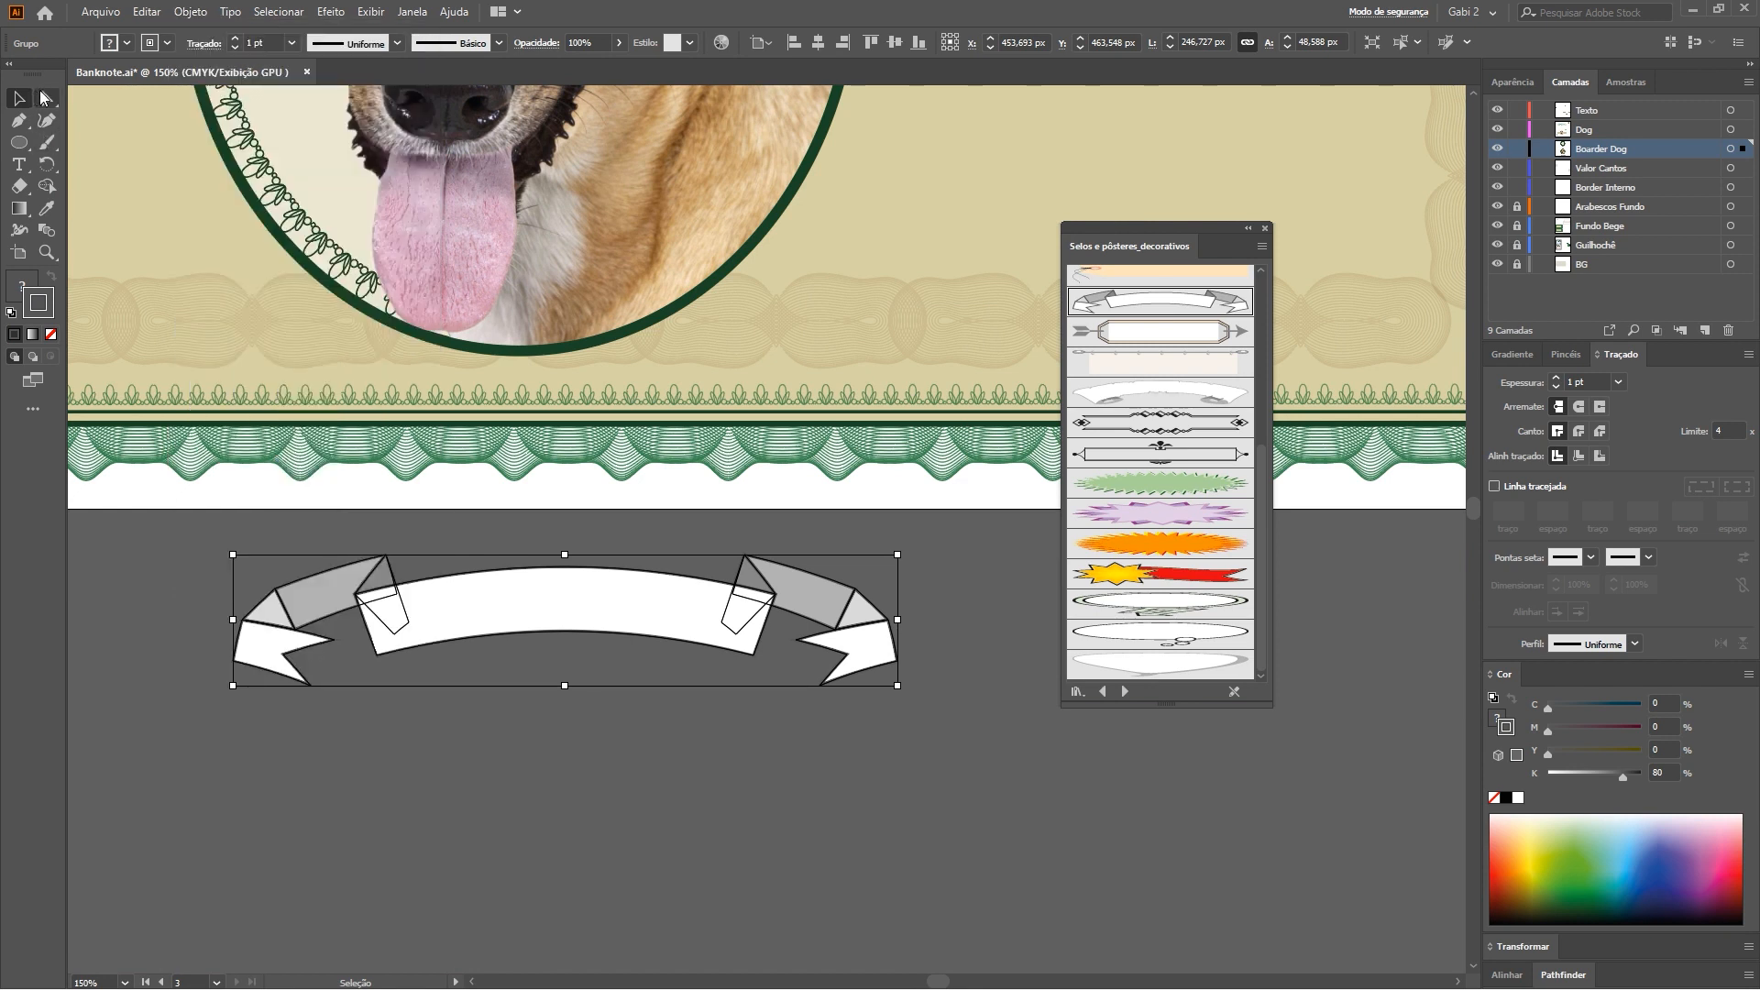
{"action": "left_click", "coordinate": [47, 99]}
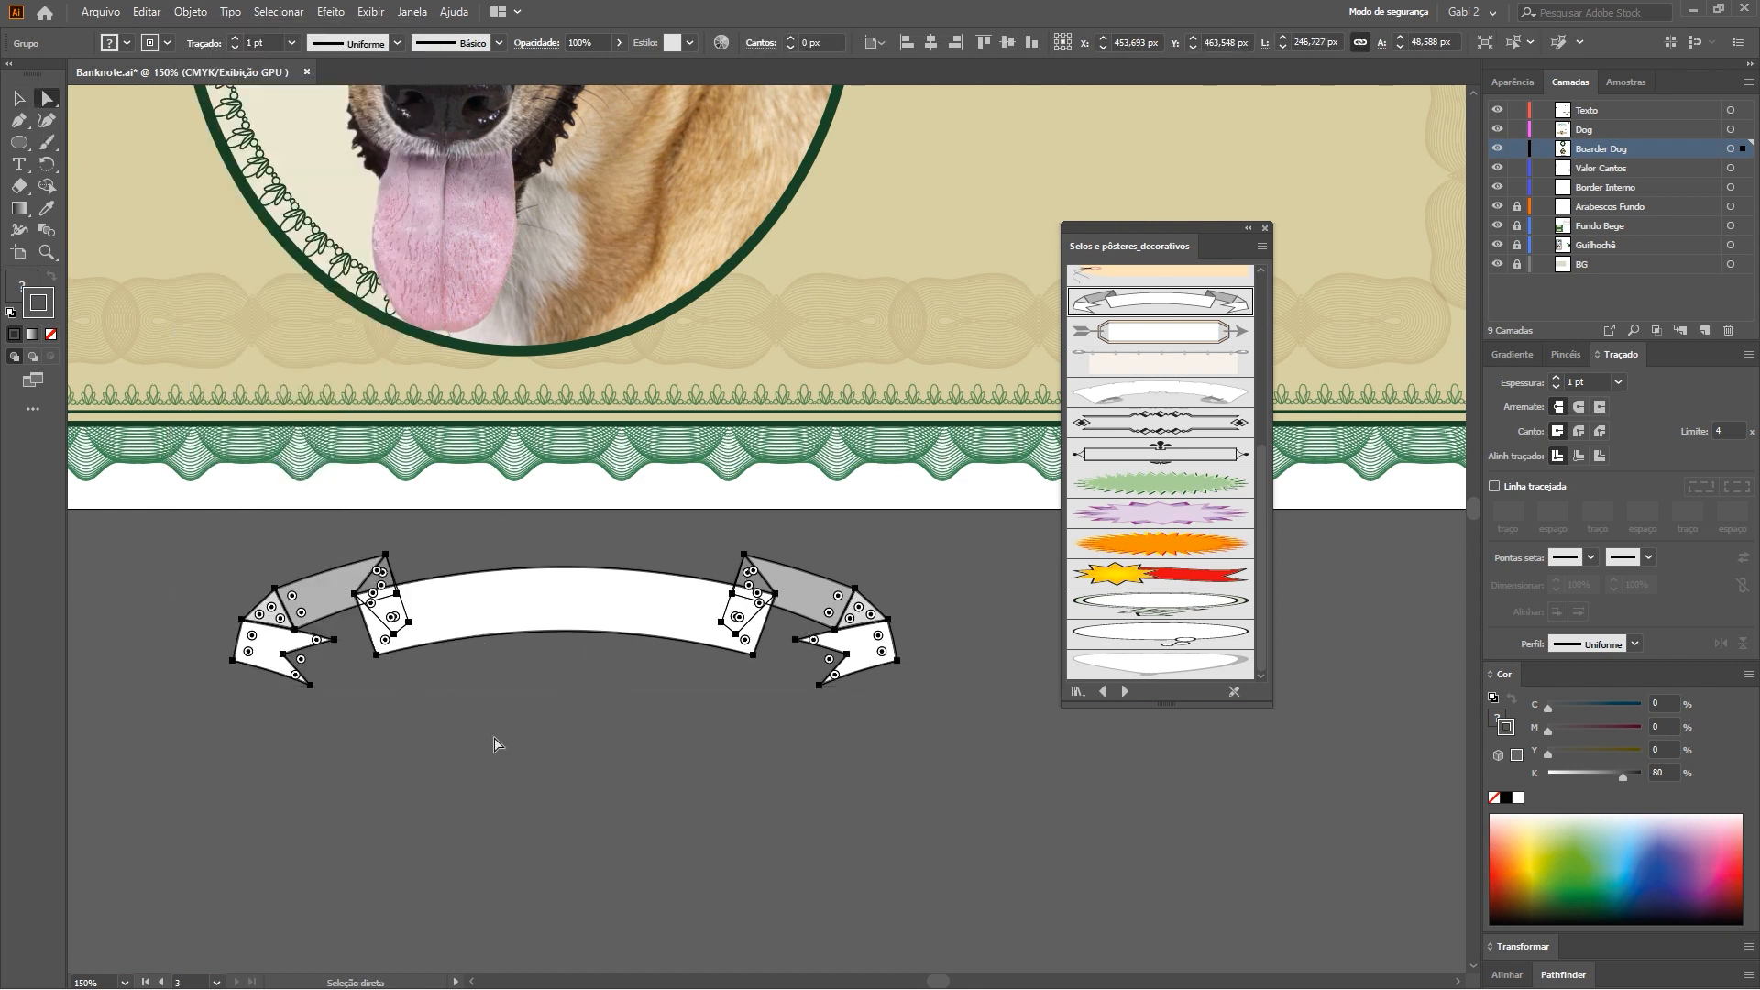
{"action": "left_click", "coordinate": [562, 713]}
{"action": "left_click", "coordinate": [627, 623]}
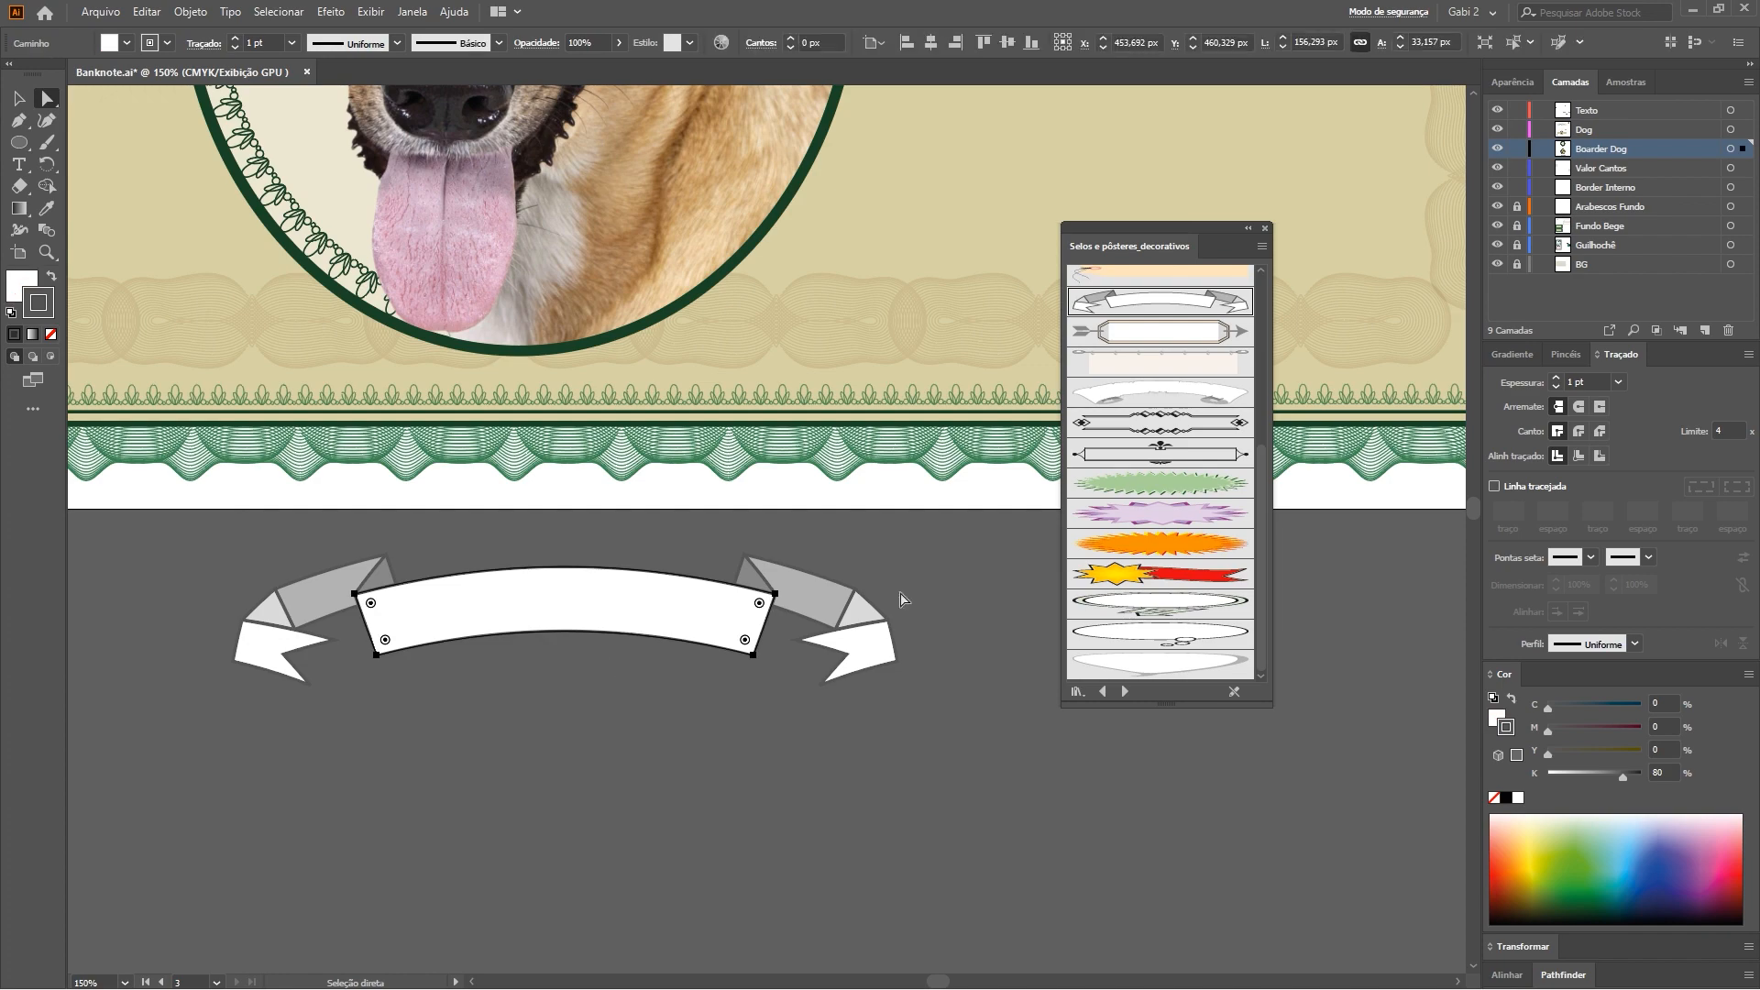
Compare with the recoloured MENINA ribbon on the finished banknote, and move on to its corner value seal
{"action": "key", "text": "space"}
{"action": "scroll", "coordinate": [591, 231], "scroll_direction": "up", "scroll_amount": 15}
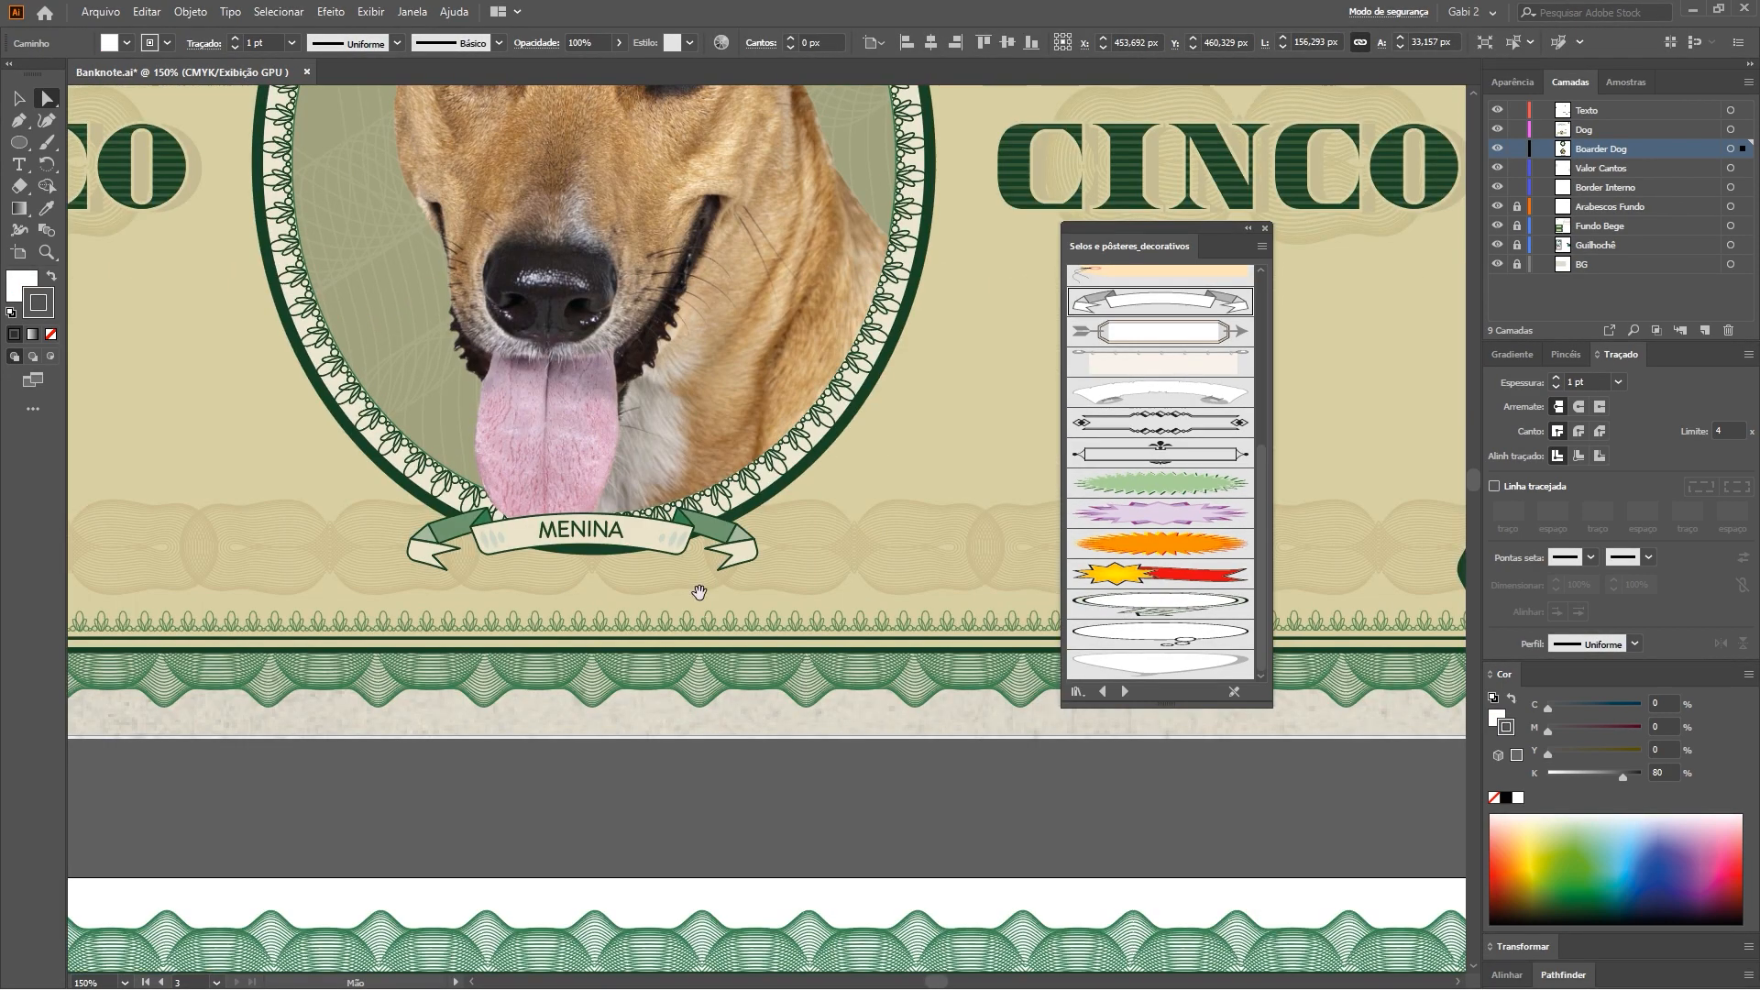
{"action": "scroll", "coordinate": [588, 681], "scroll_direction": "up", "scroll_amount": 3}
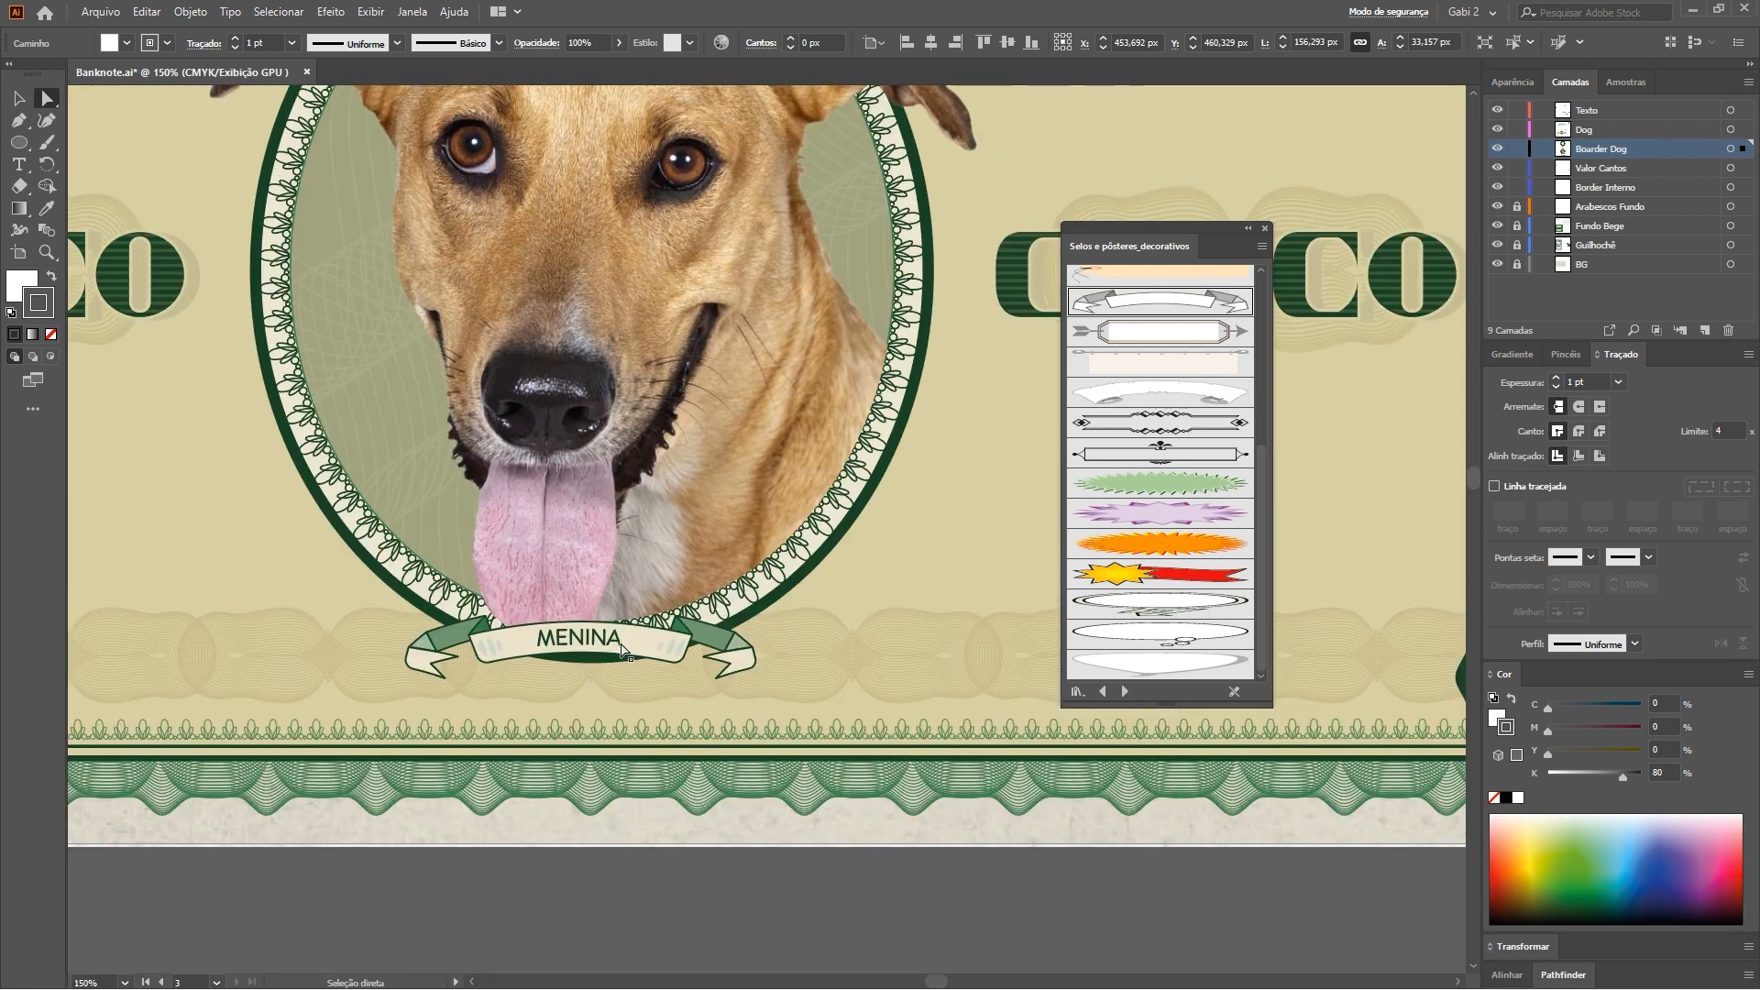
{"action": "key", "text": "ctrl+minus"}
{"action": "key", "text": "ctrl+minus"}
{"action": "left_click_drag", "start_coordinate": [801, 491], "coordinate": [731, 801]}
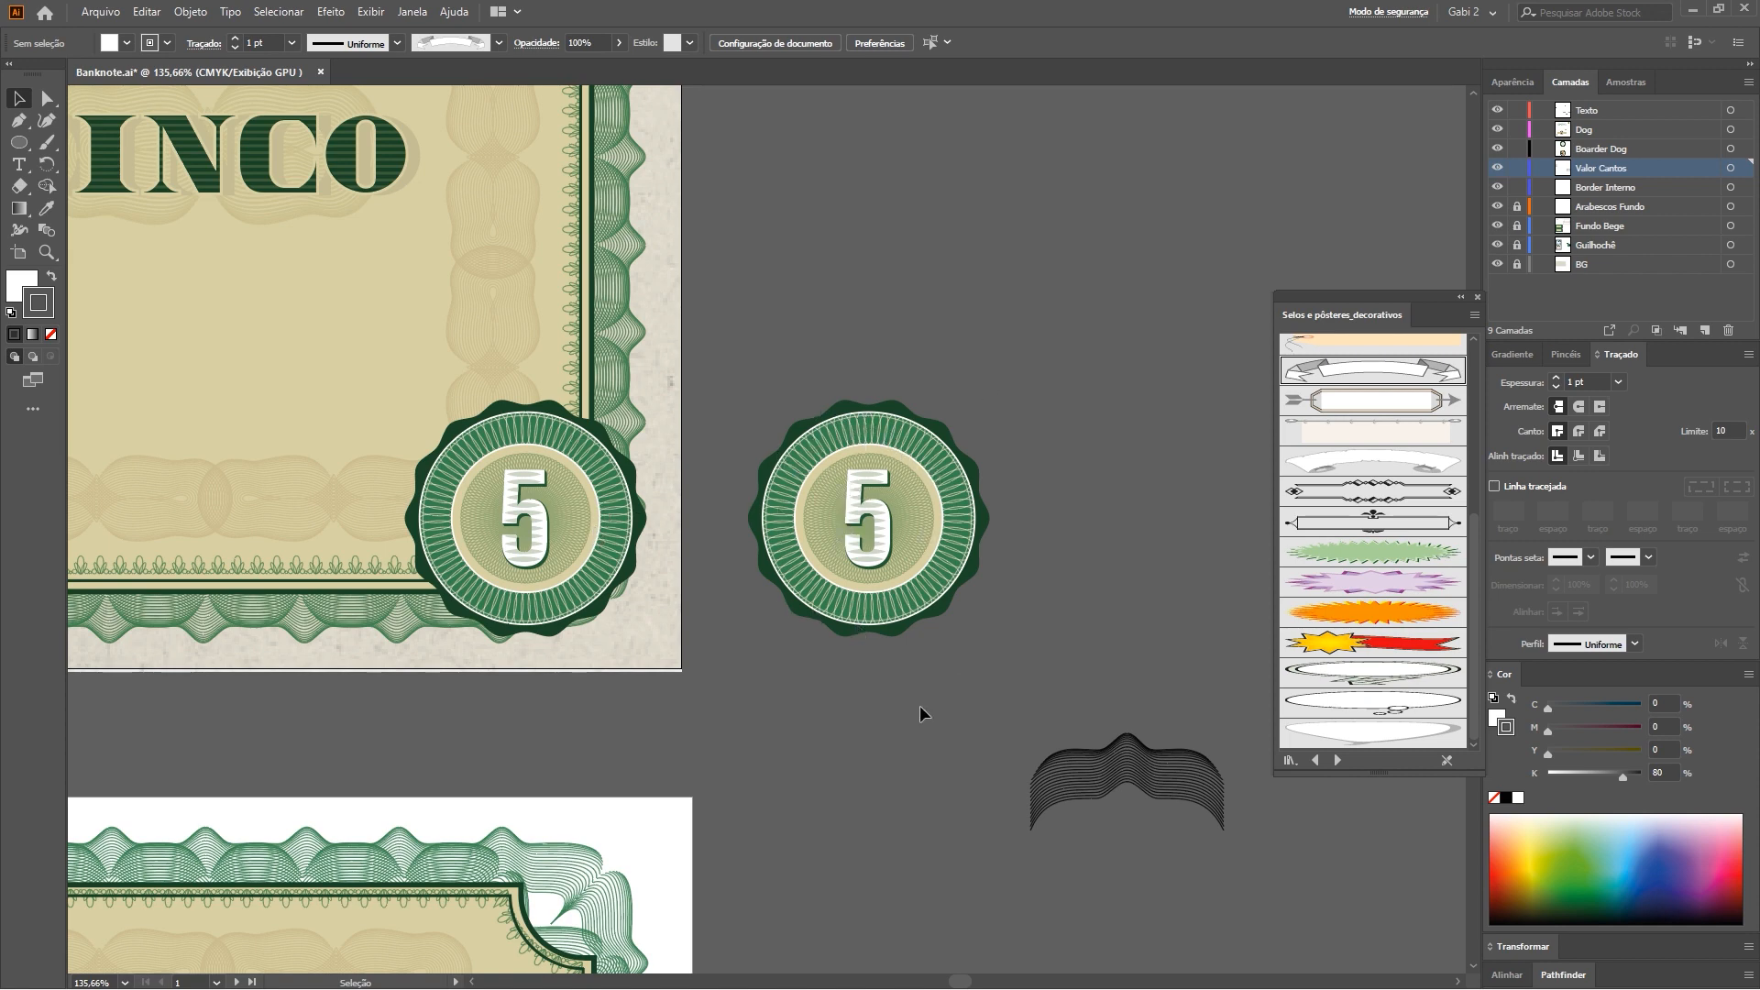
Pull the duplicate 5 seal apart, separating the numerals, guilloche circle, beige circle and dark scalloped base from the ring
{"action": "left_click", "coordinate": [875, 600]}
{"action": "left_click", "coordinate": [843, 744]}
{"action": "left_click_drag", "start_coordinate": [878, 539], "coordinate": [1195, 544]}
{"action": "left_click", "coordinate": [1052, 620]}
{"action": "left_click_drag", "start_coordinate": [867, 438], "coordinate": [867, 190]}
{"action": "left_click_drag", "start_coordinate": [895, 594], "coordinate": [895, 810]}
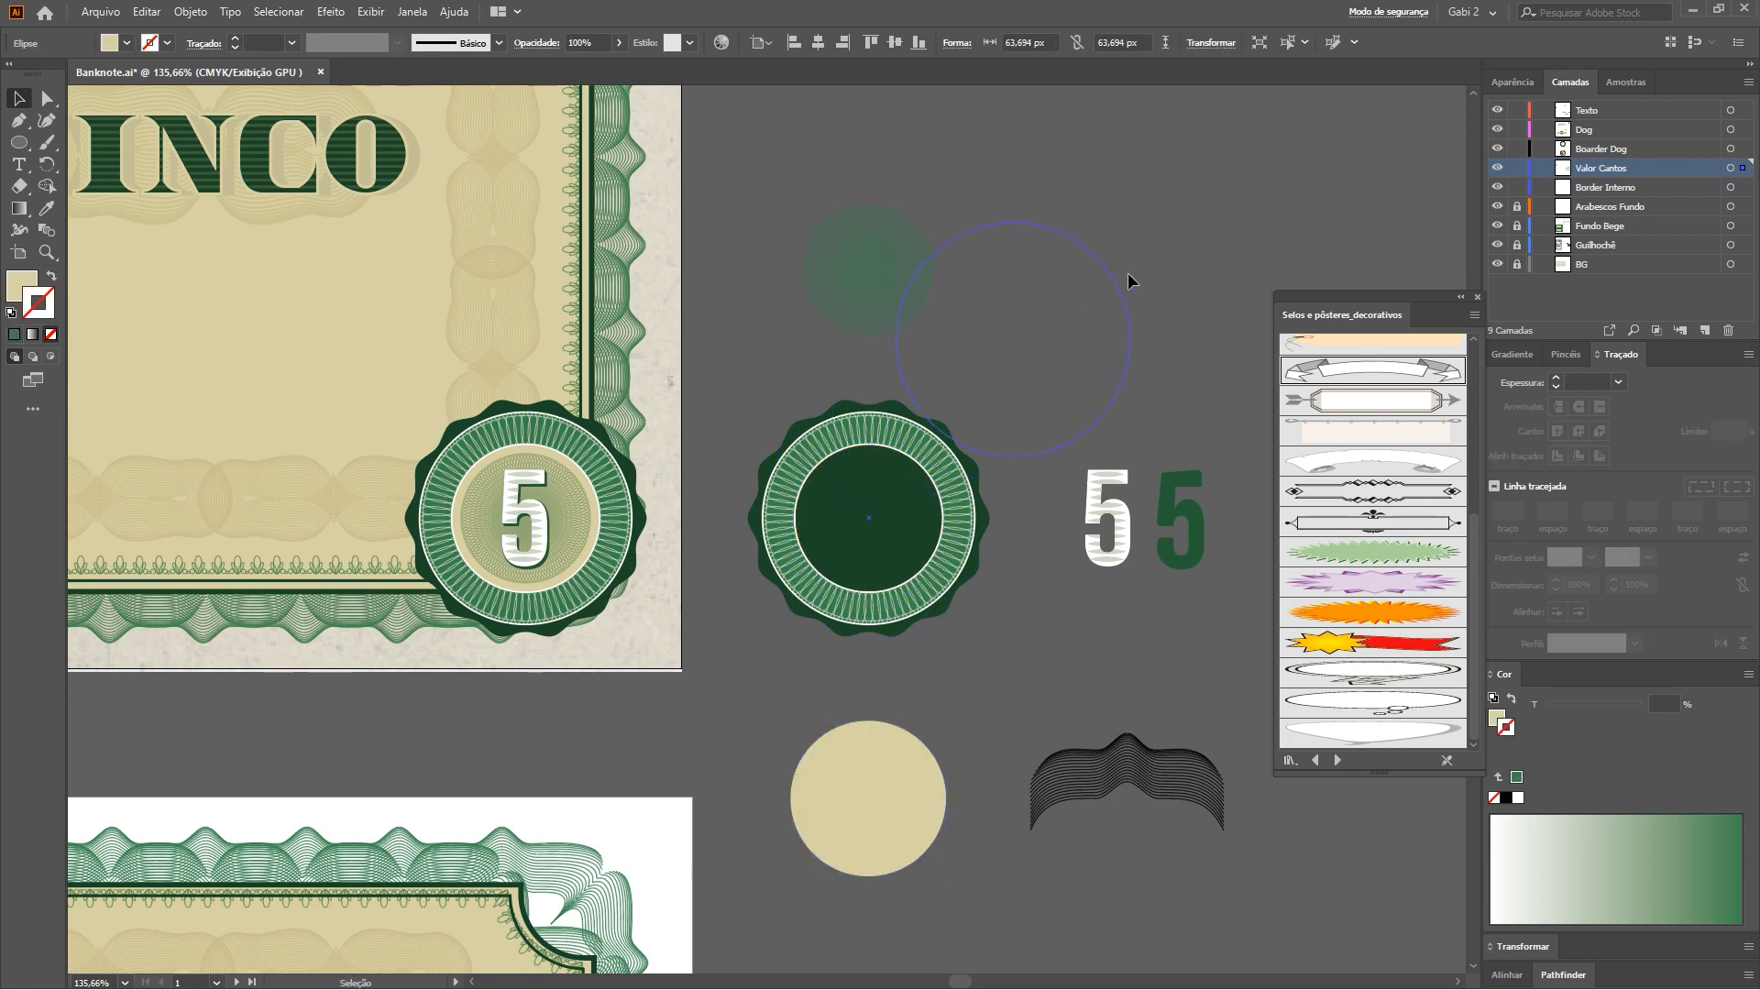
{"action": "left_click_drag", "start_coordinate": [1216, 217], "coordinate": [1215, 216]}
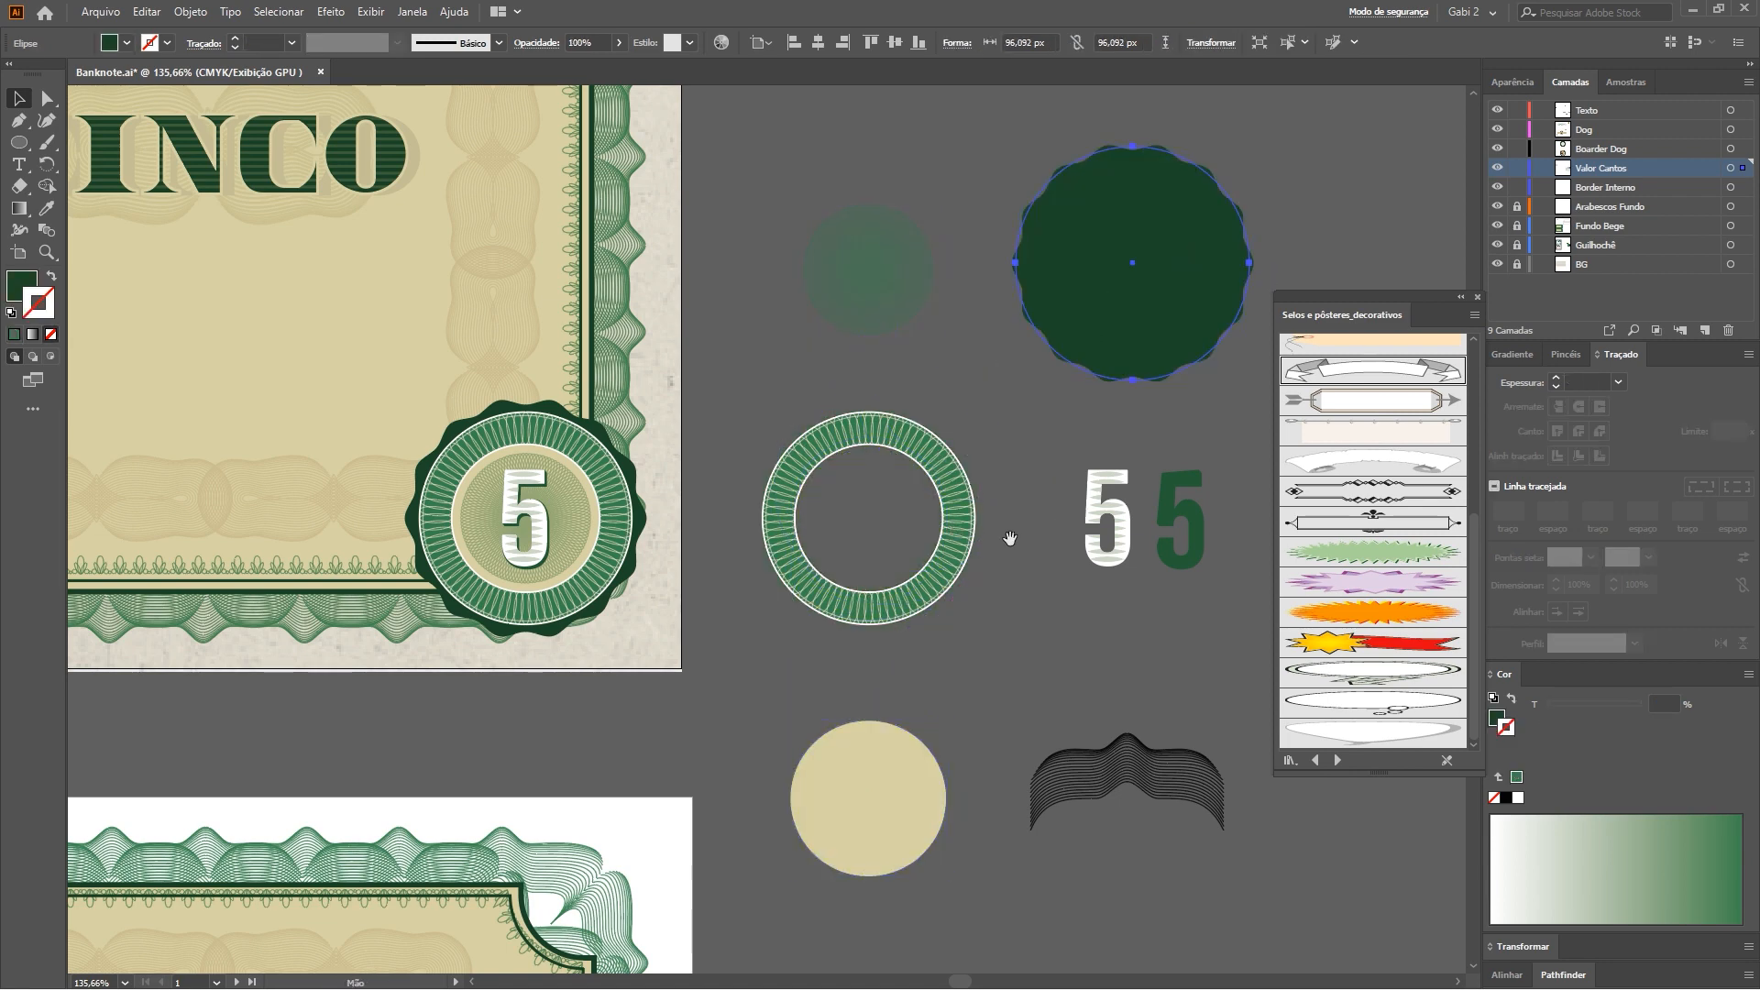
Unlock all layers and delete the two black wavy guilloche shapes lying beside the separated seal parts
{"action": "scroll", "coordinate": [823, 535], "scroll_direction": "right", "scroll_amount": 3}
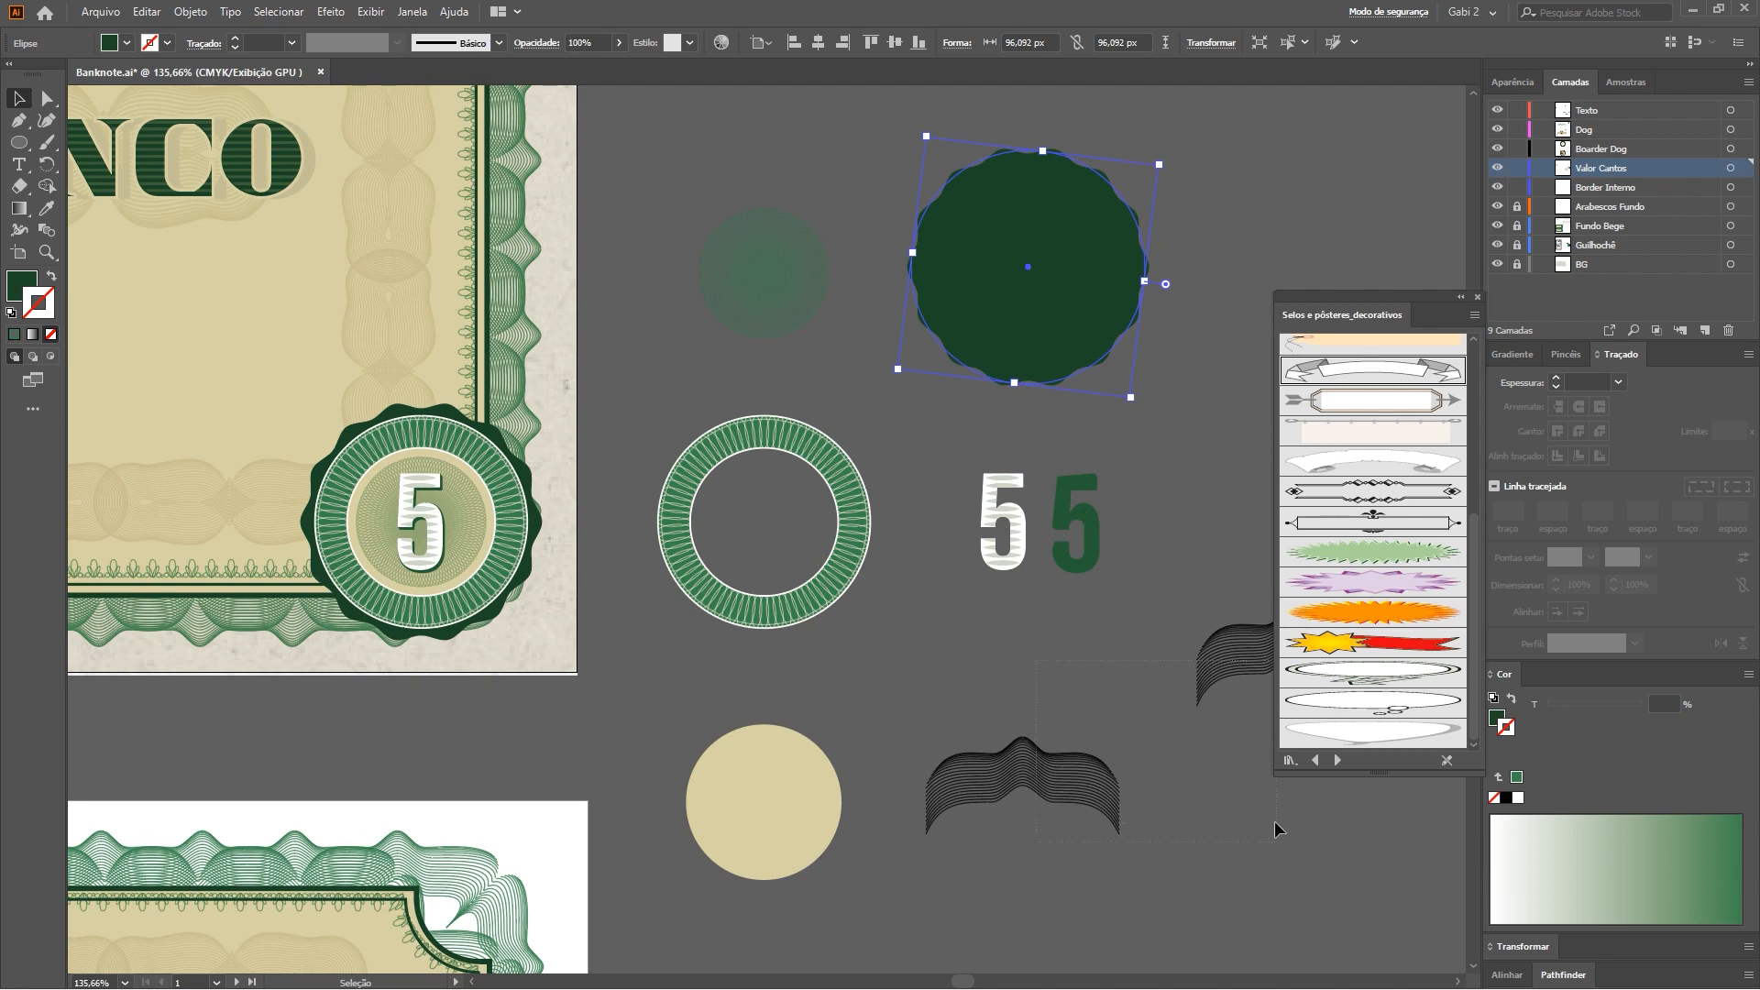
{"action": "left_click_drag", "start_coordinate": [1274, 821], "coordinate": [1274, 821]}
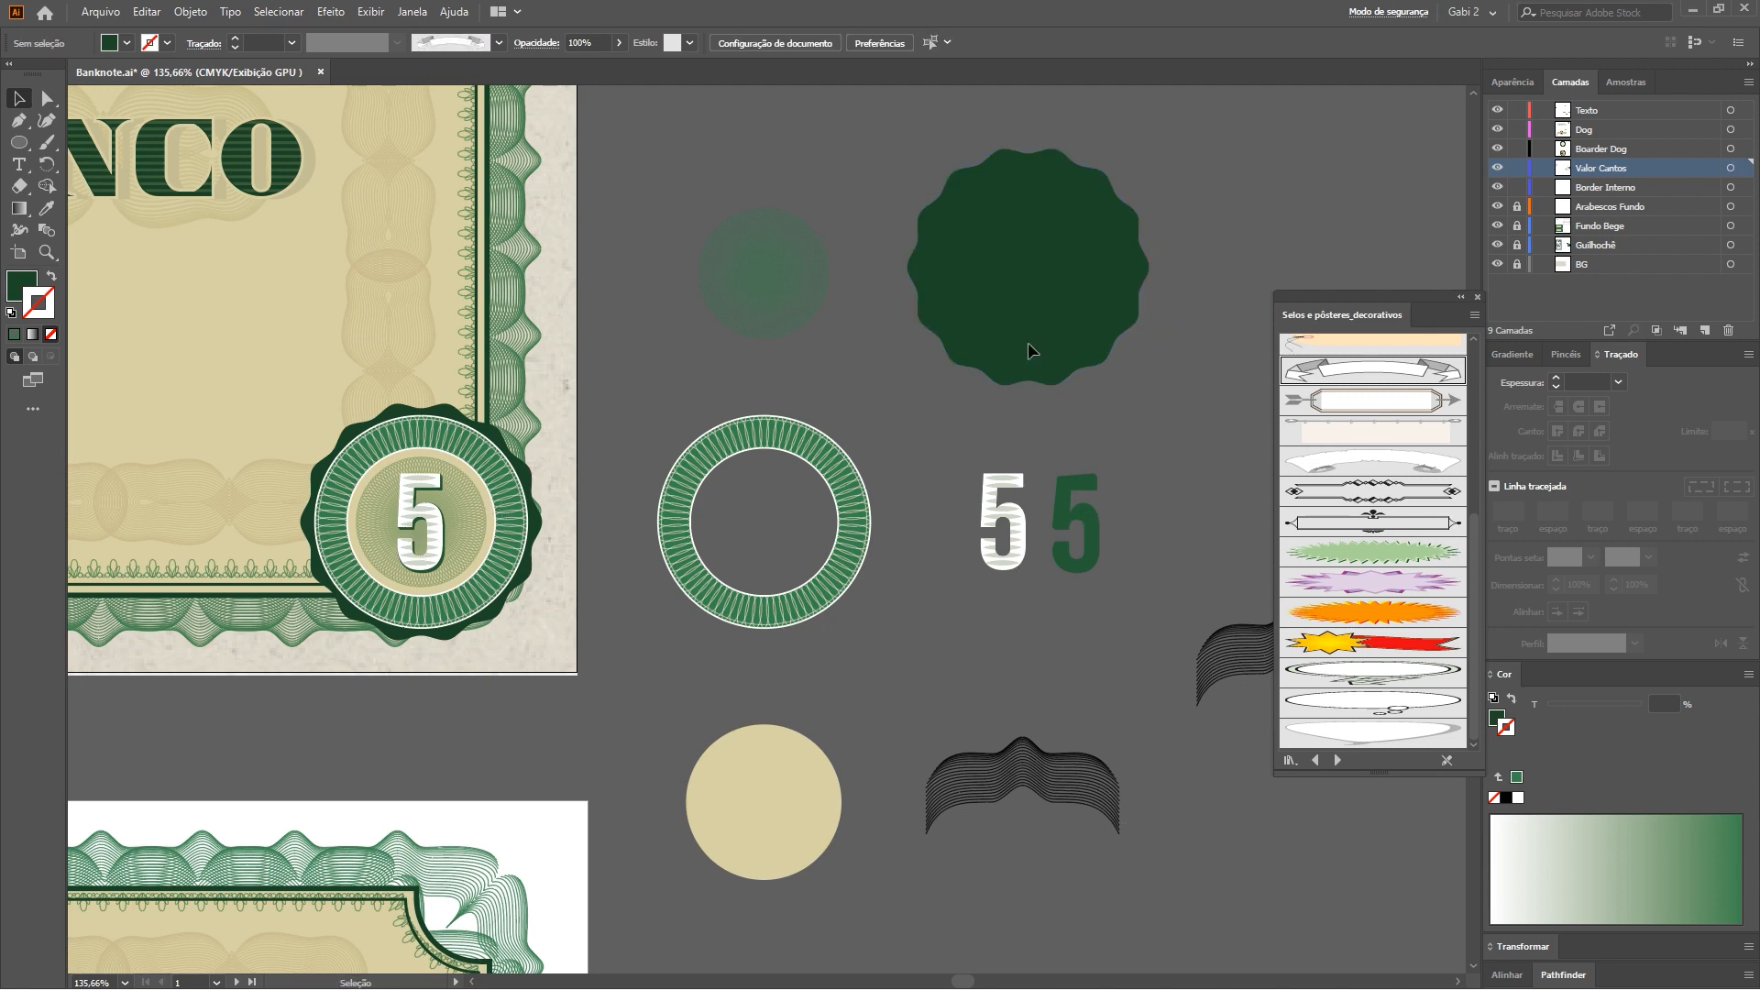
{"action": "left_click", "coordinate": [1512, 211], "text": "alt"}
{"action": "left_click_drag", "start_coordinate": [1048, 624], "coordinate": [888, 642]}
{"action": "left_click_drag", "start_coordinate": [885, 644], "coordinate": [1174, 848]}
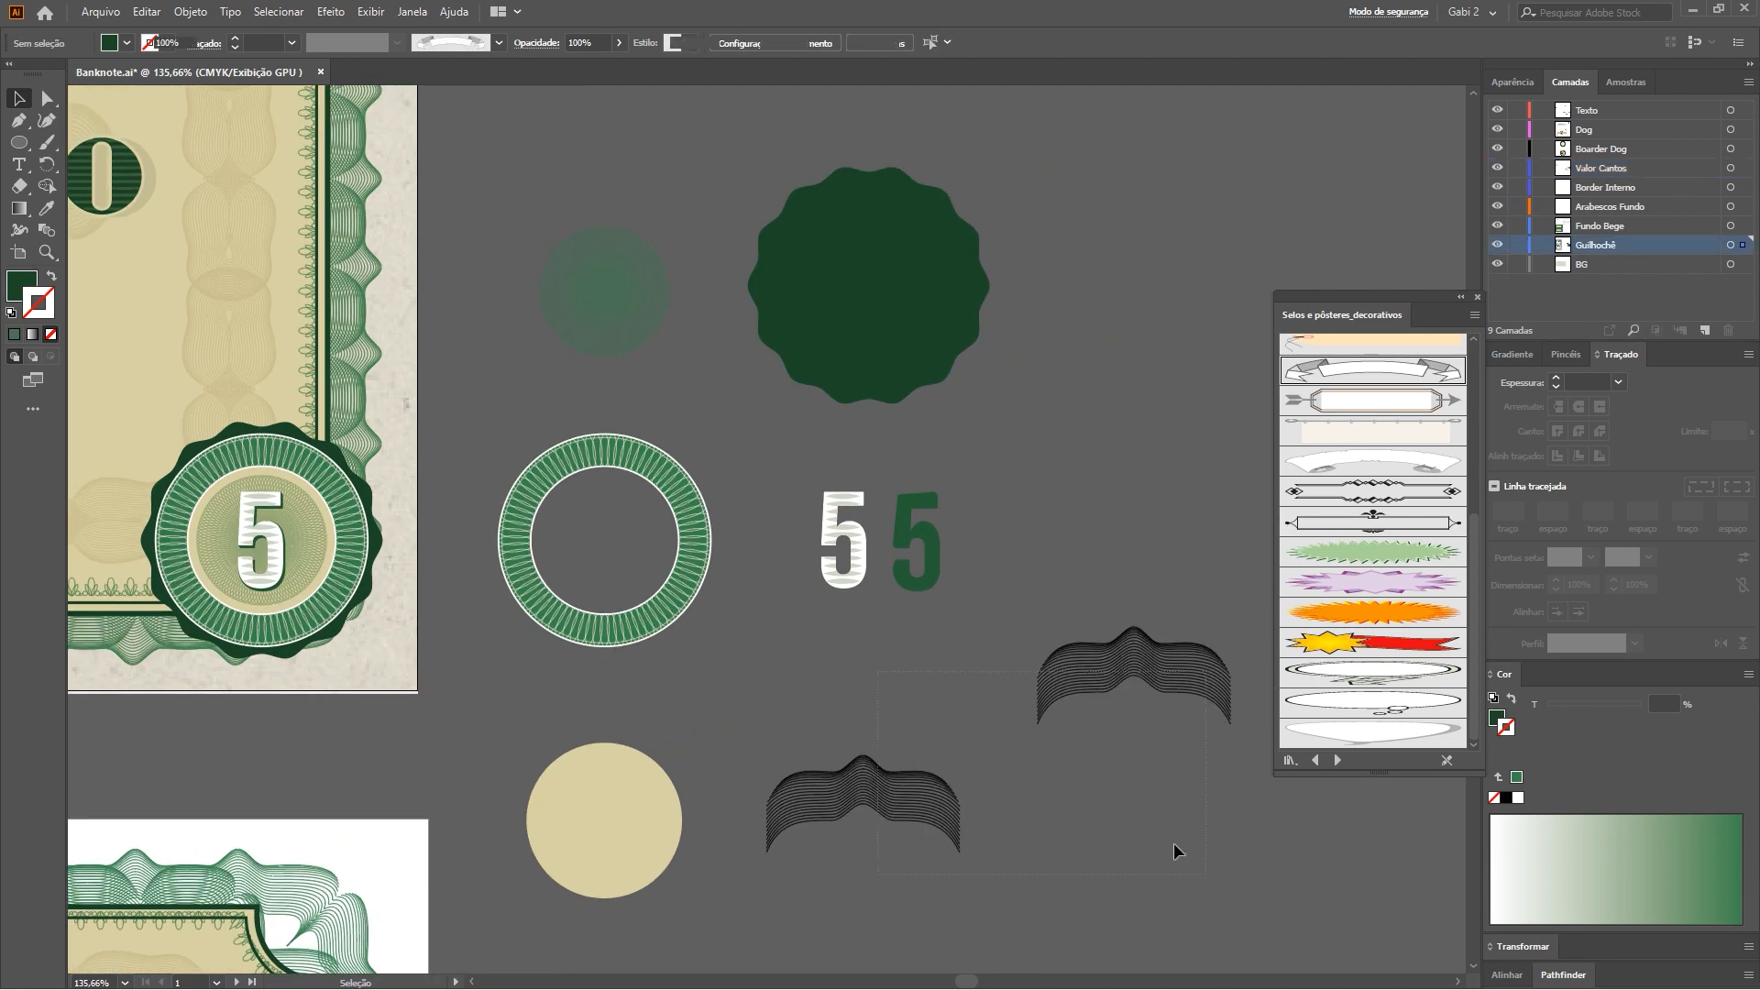
{"action": "key", "text": "Delete"}
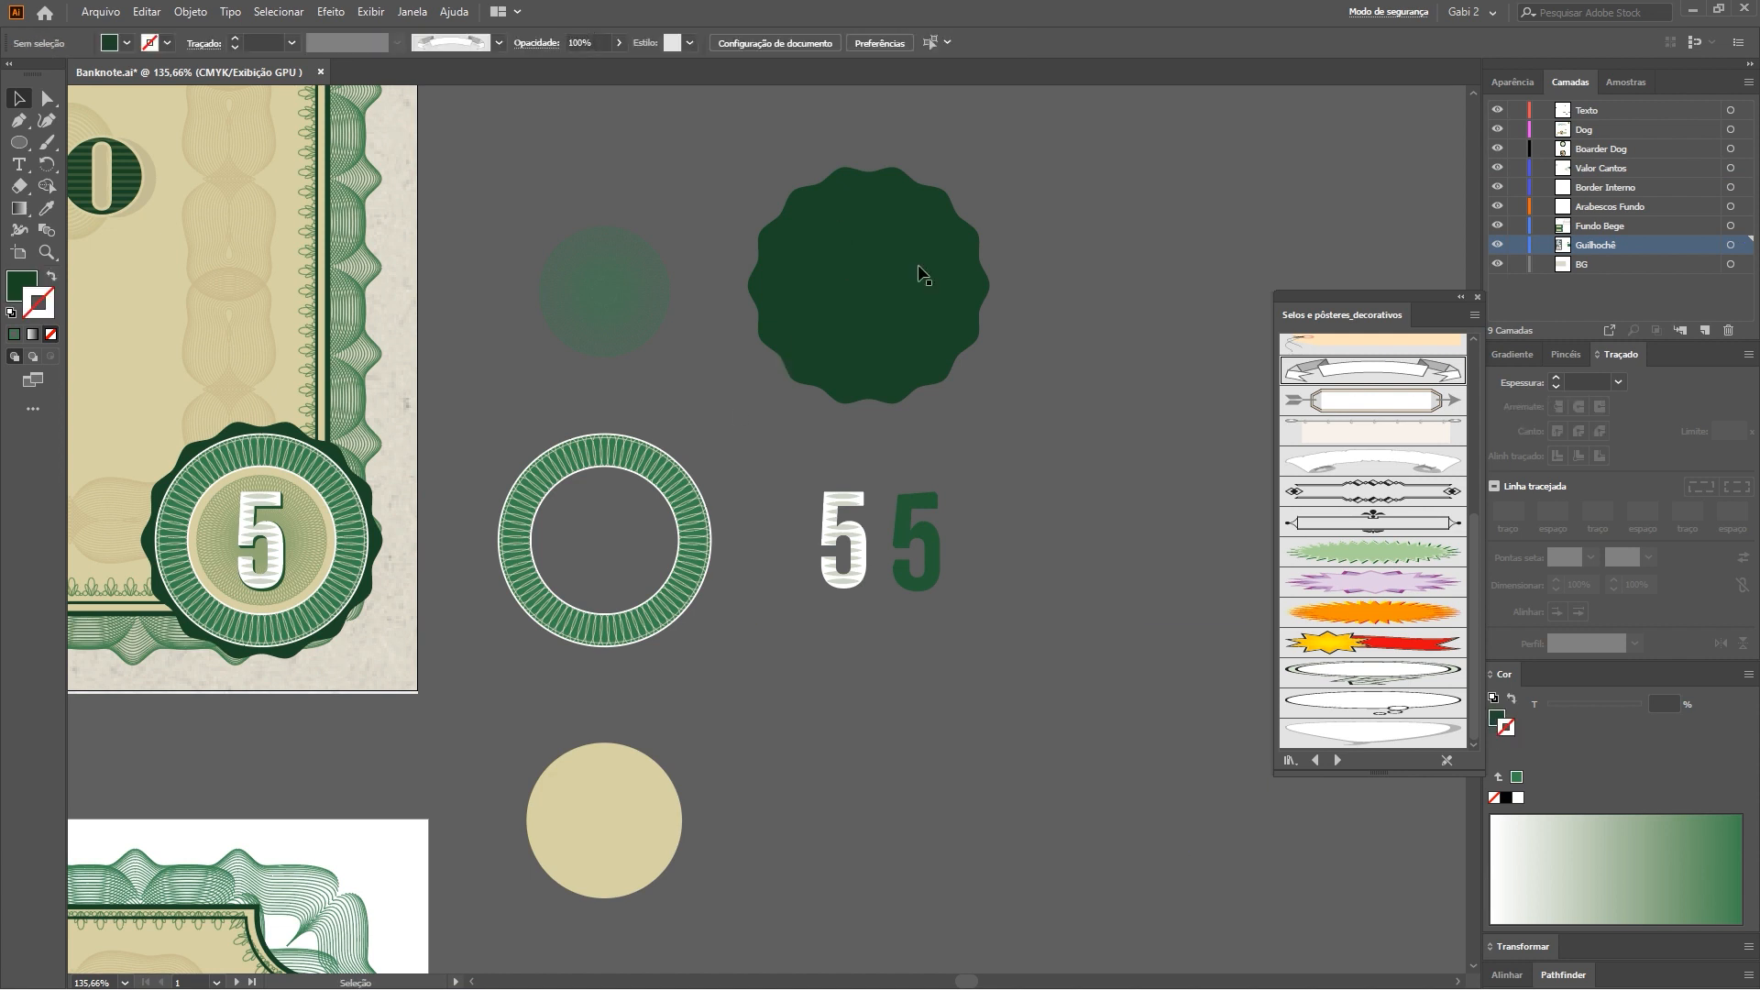
Draw a circle about 102 px in diameter beside the scalloped seal base, with the same dark green fill
{"action": "left_click", "coordinate": [825, 257]}
{"action": "left_click", "coordinate": [1089, 366]}
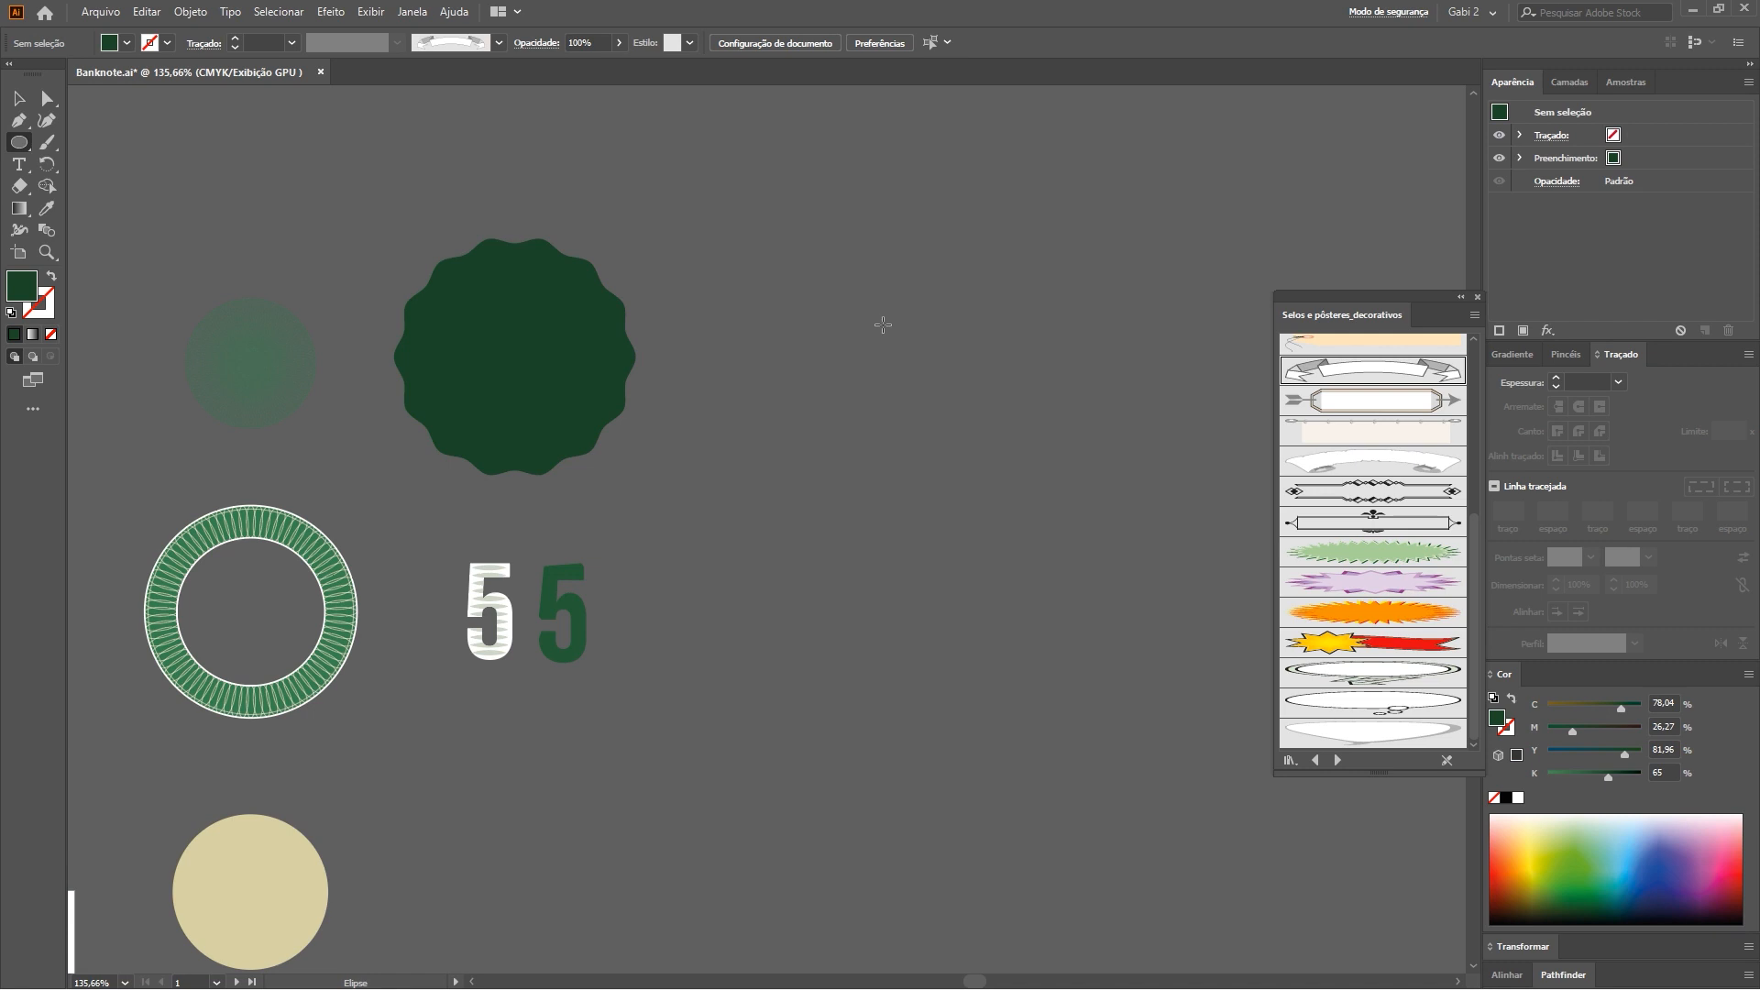
{"action": "left_click_drag", "start_coordinate": [989, 371], "coordinate": [1007, 385]}
{"action": "key", "text": "v"}
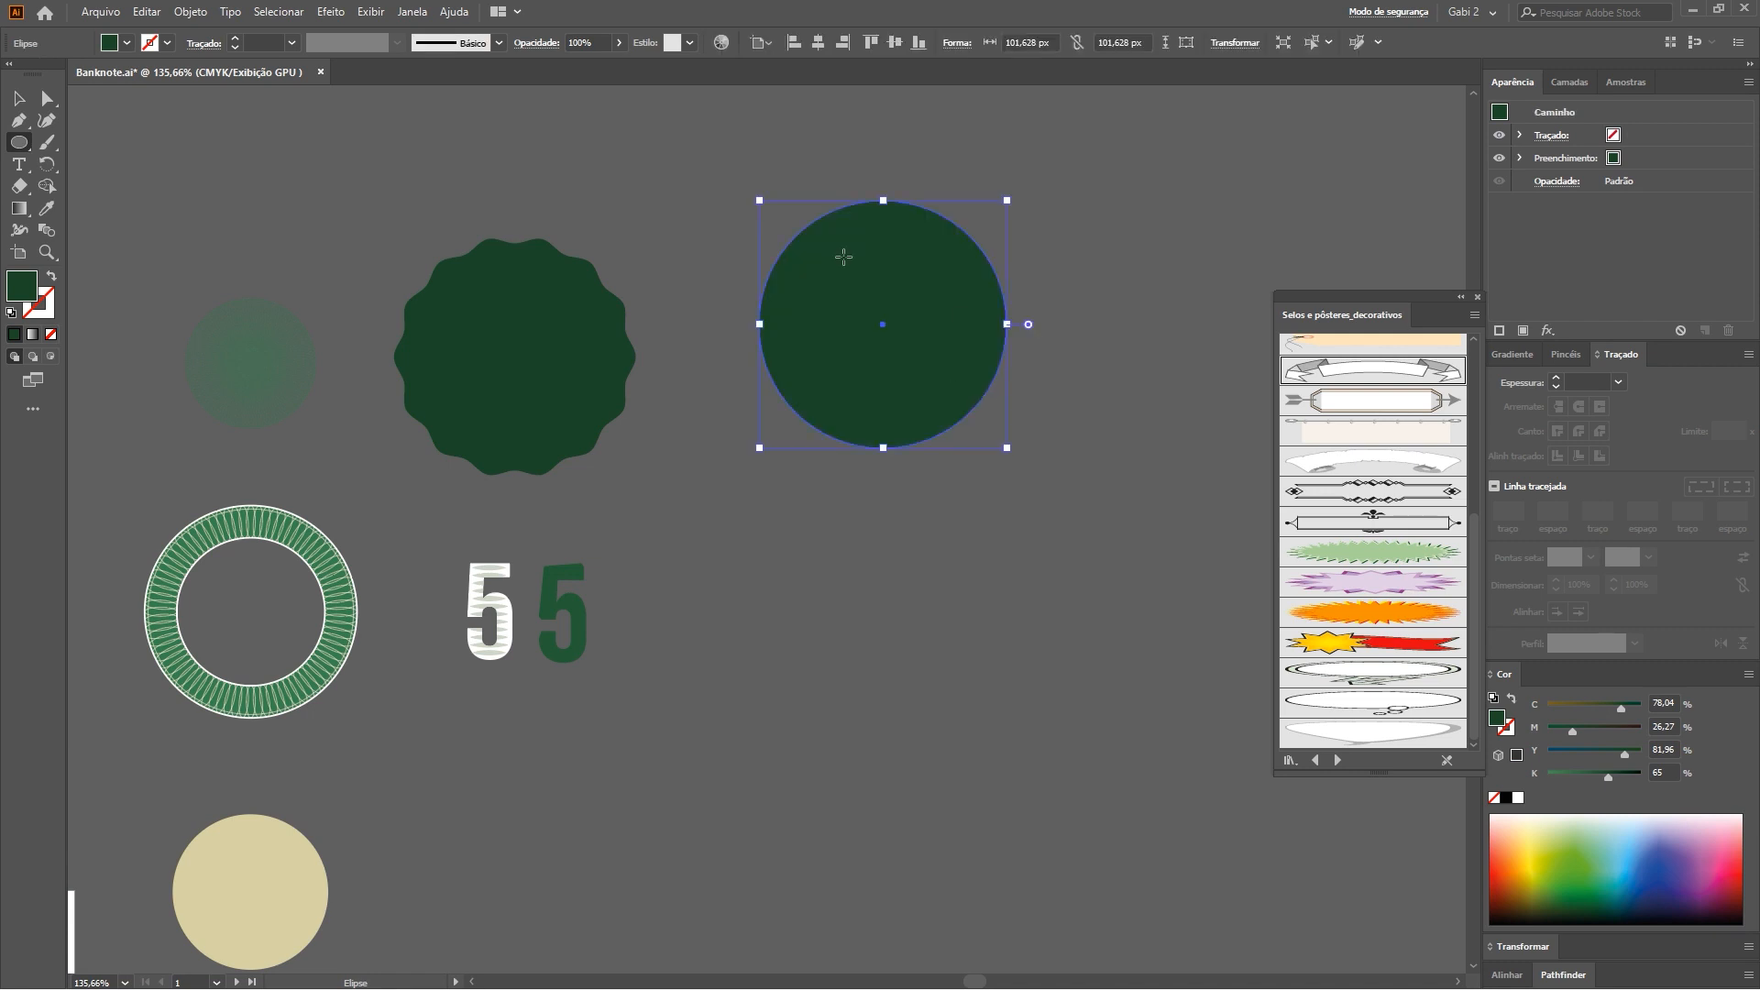
Apply a smooth Zig Zag effect to the green circle, 1 px absolute size with 8 ridges per segment, and move it nearer the original scalloped base
{"action": "left_click", "coordinate": [331, 13]}
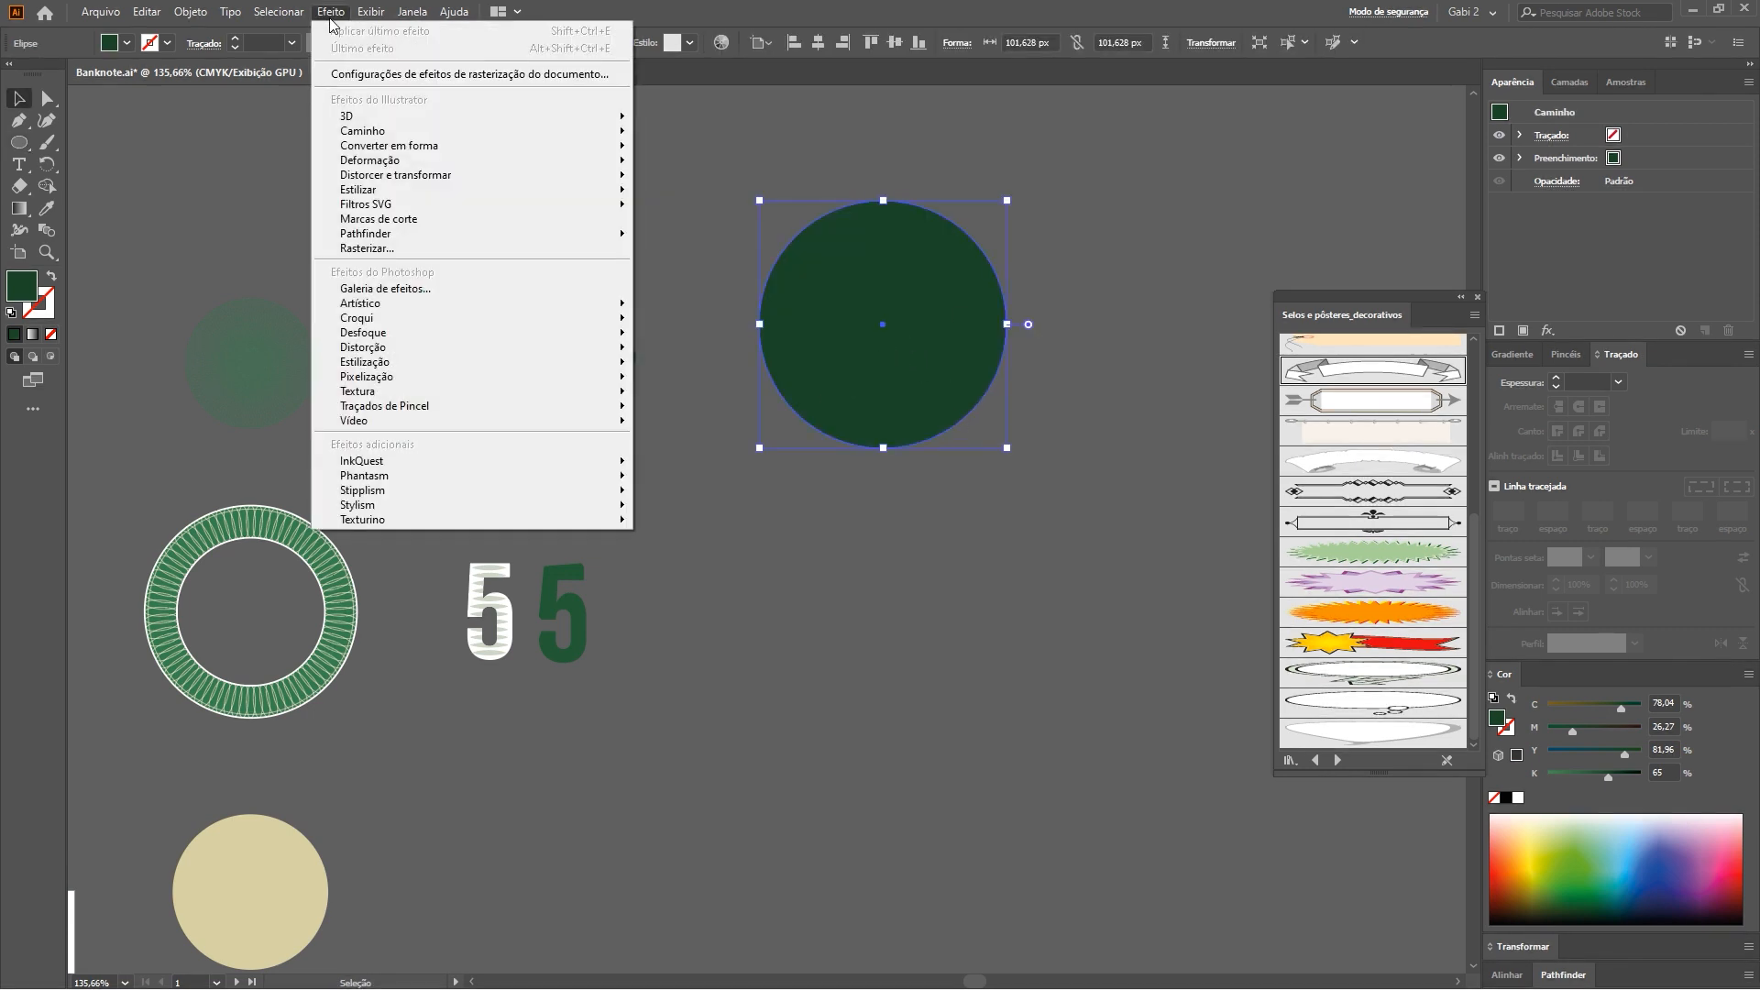
{"action": "mouse_move", "coordinate": [418, 179]}
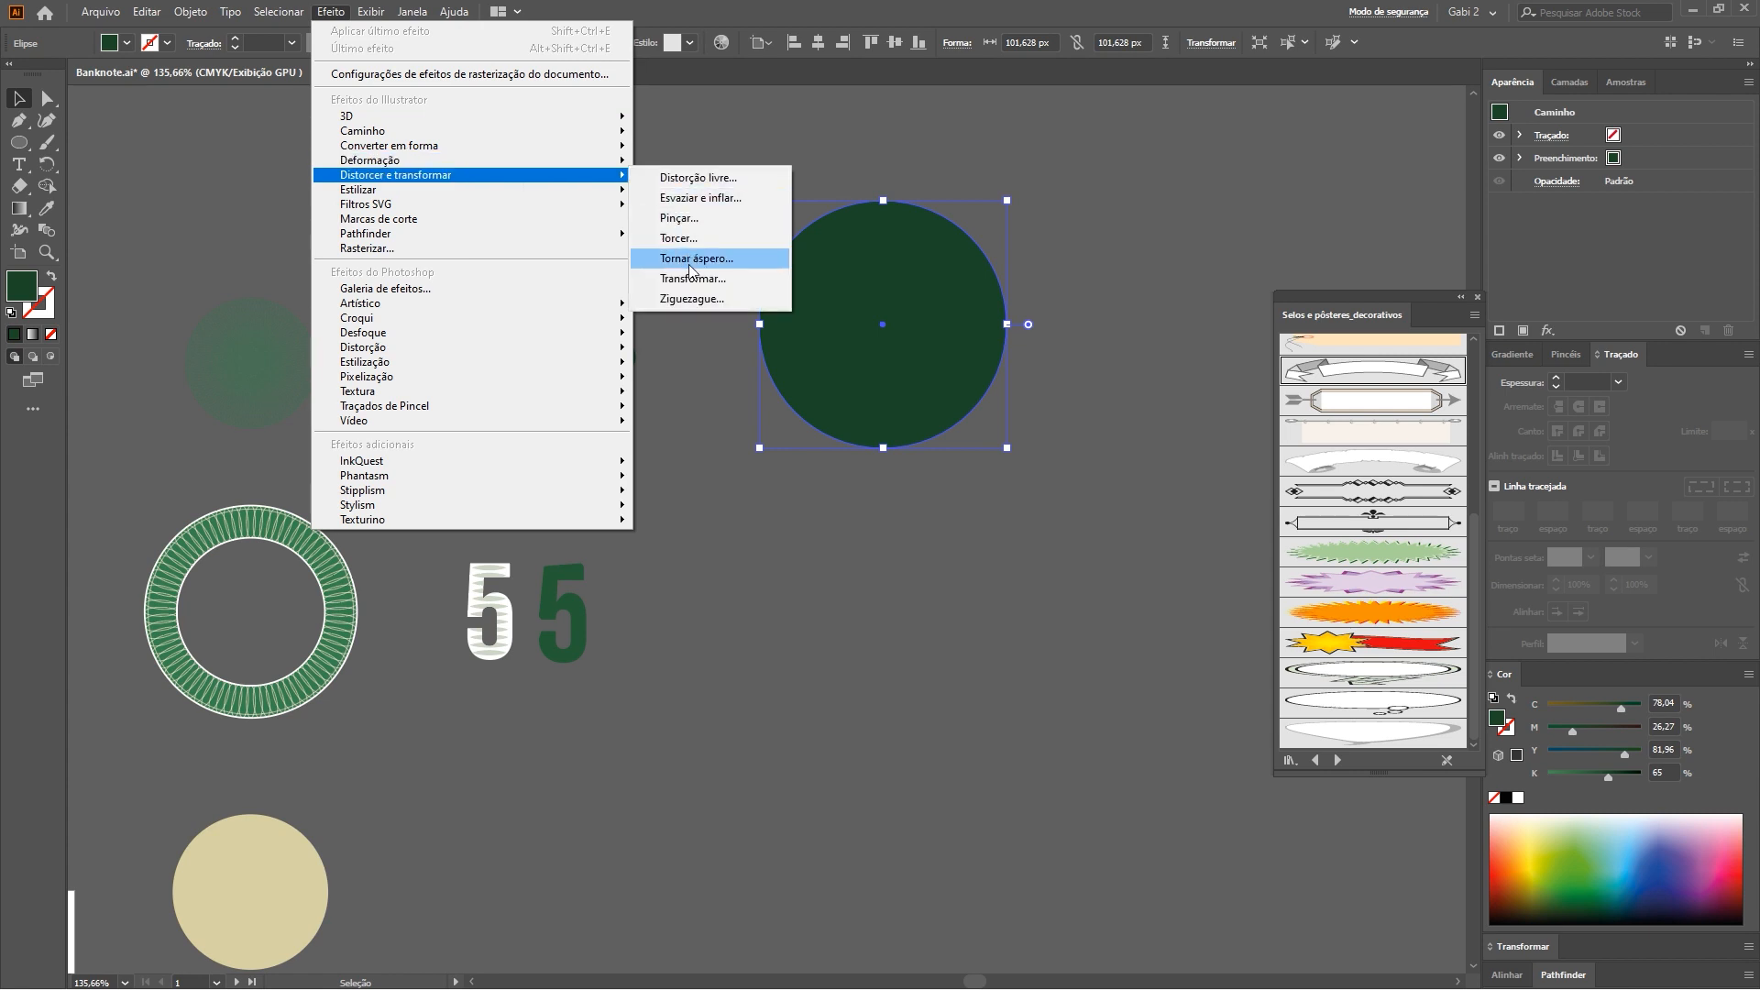
{"action": "left_click", "coordinate": [715, 305]}
{"action": "left_click", "coordinate": [1045, 603]}
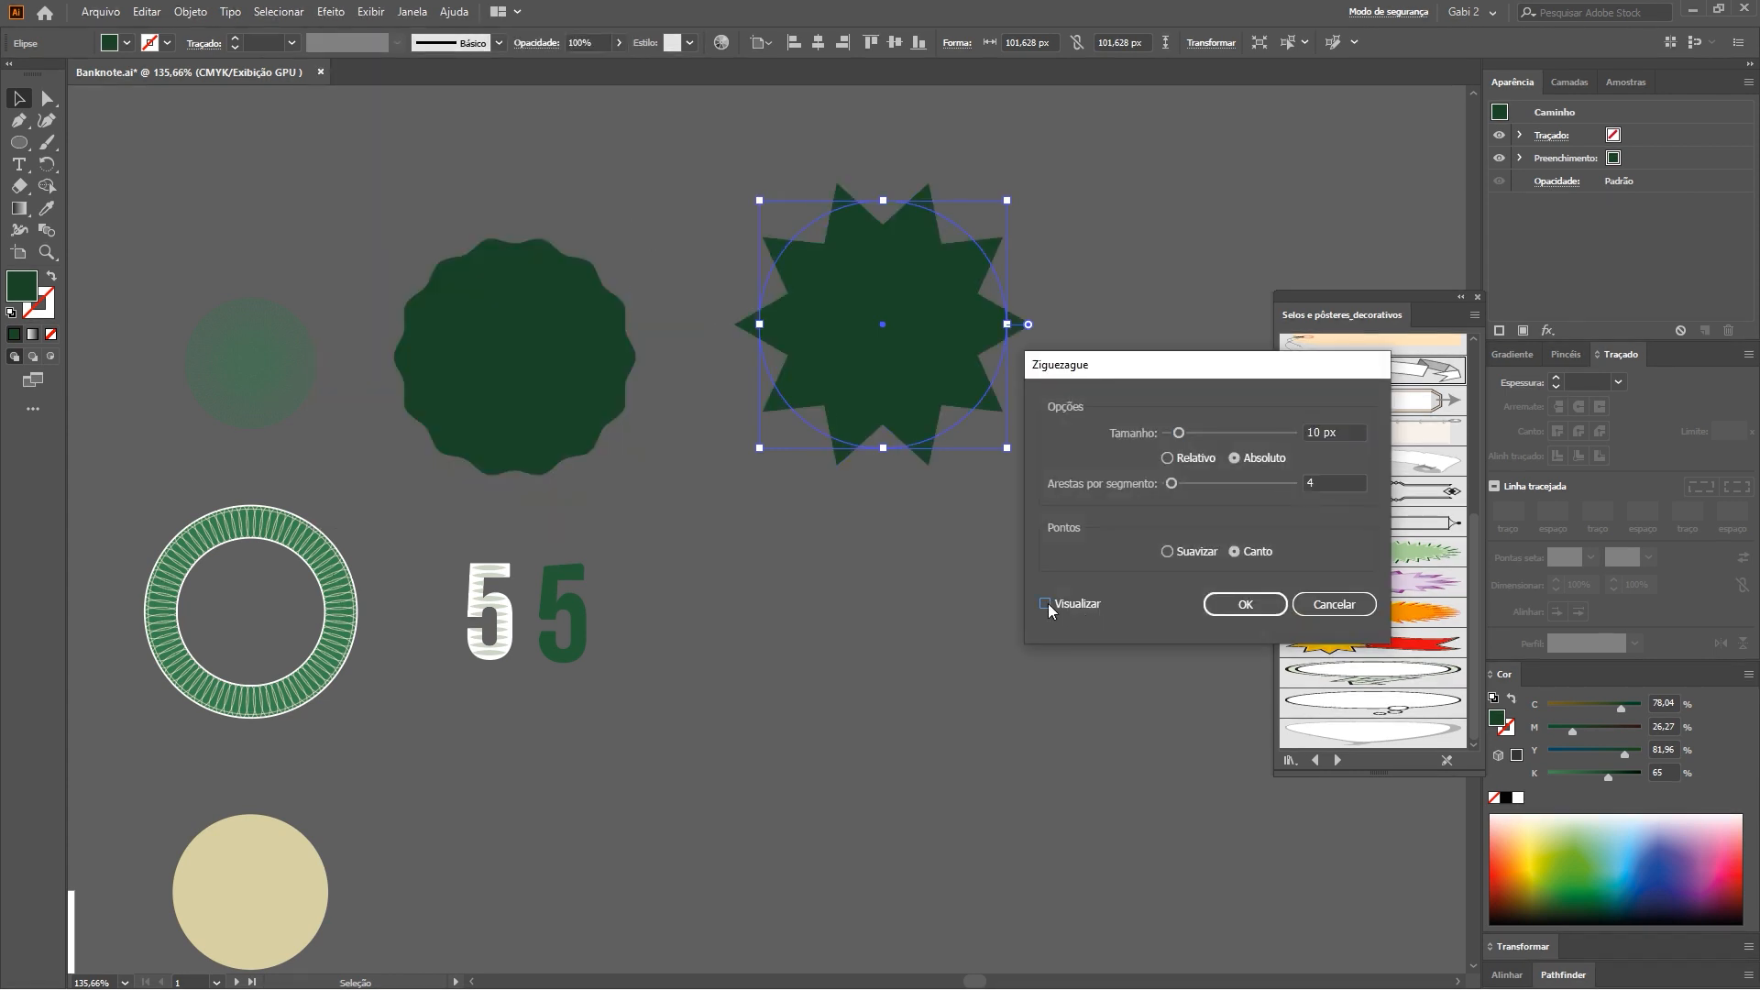
{"action": "left_click_drag", "start_coordinate": [1139, 367], "coordinate": [1195, 201]}
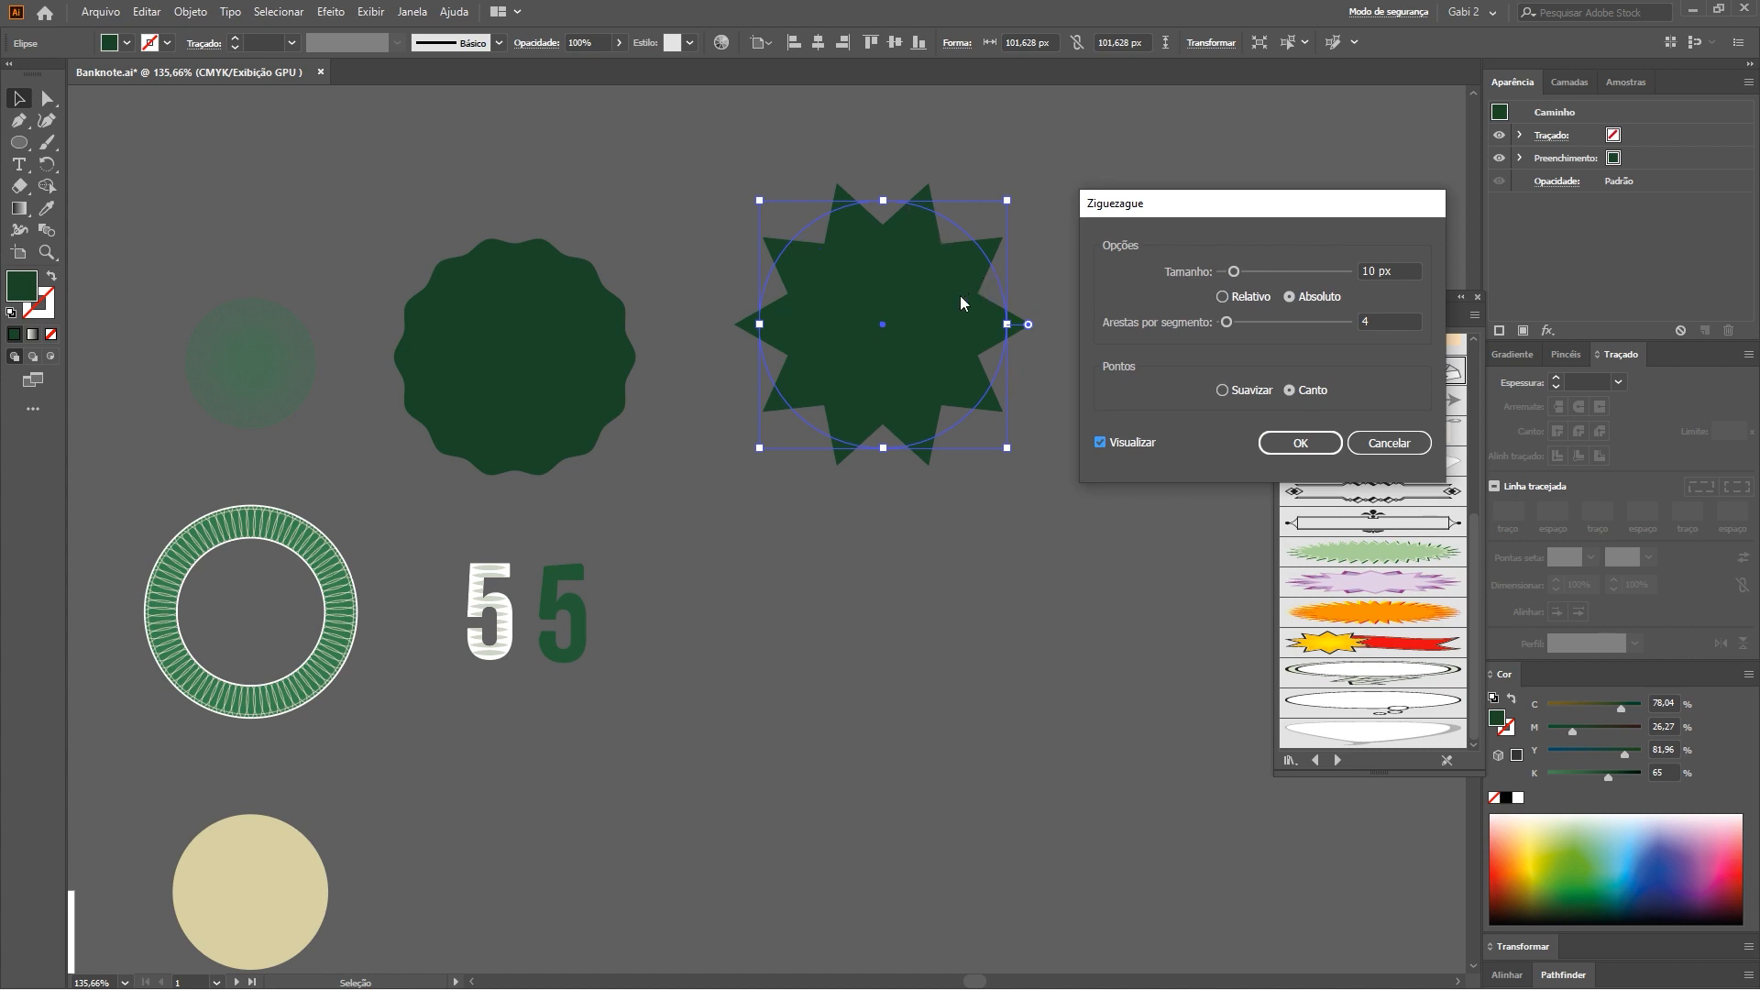
{"action": "left_click_drag", "start_coordinate": [1234, 272], "coordinate": [1230, 273]}
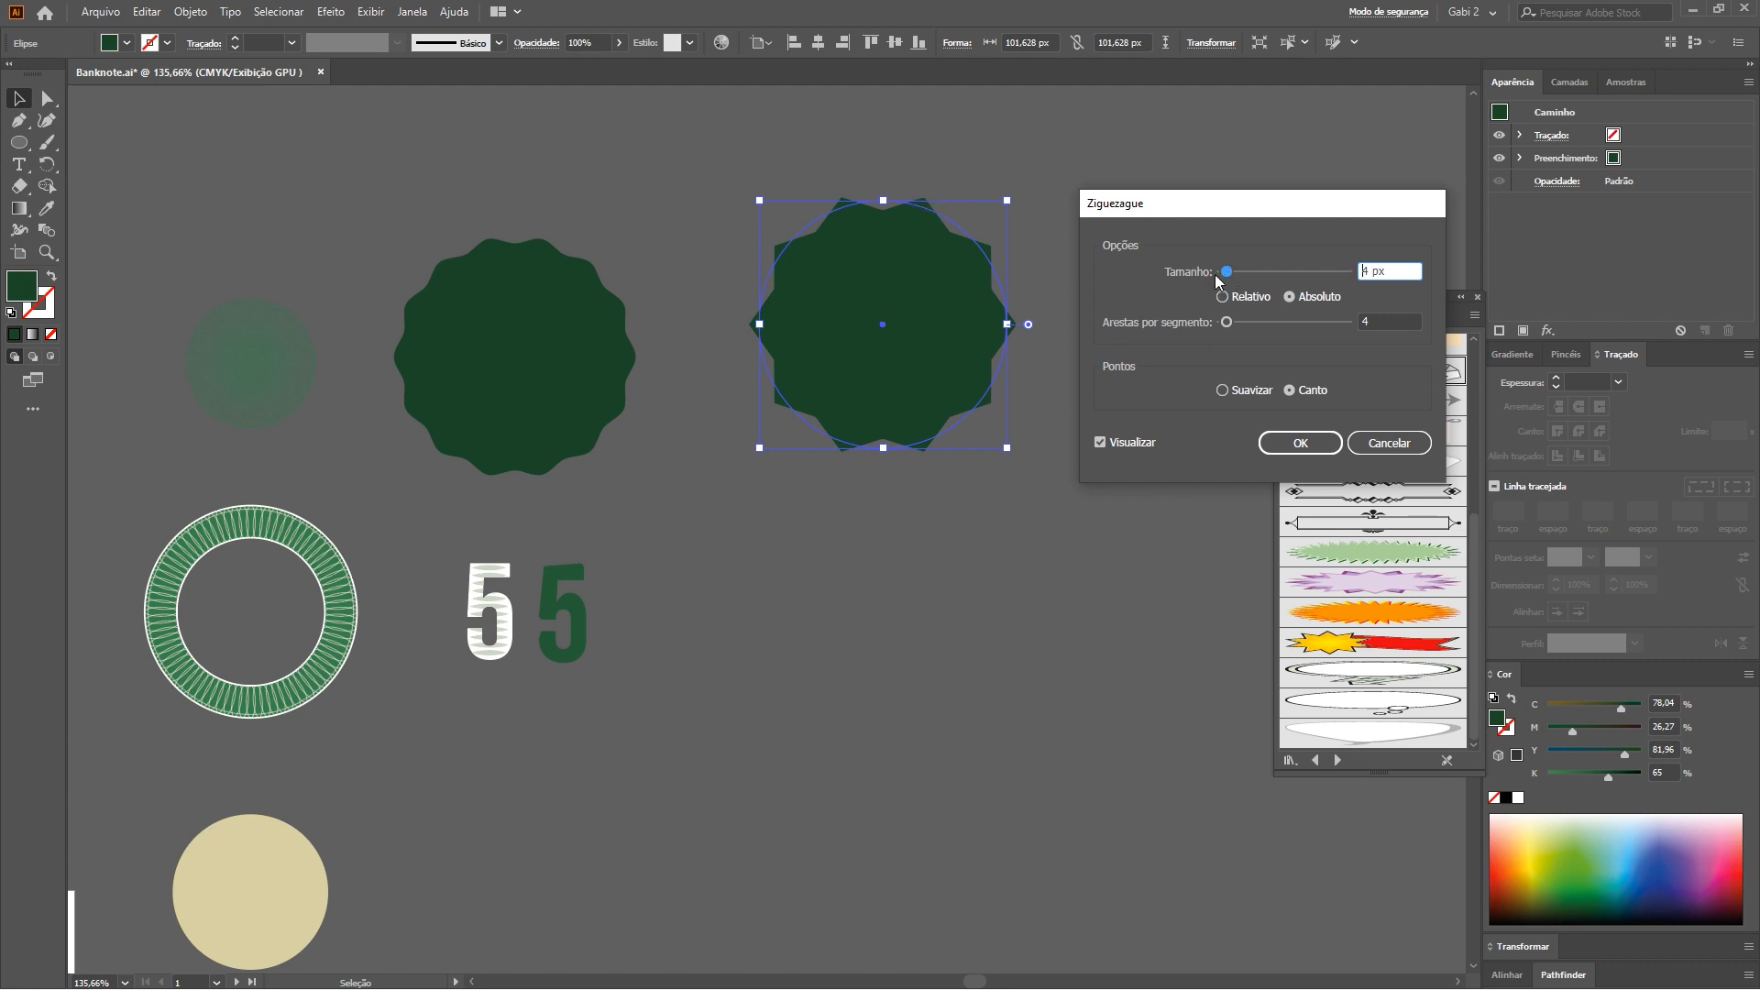
{"action": "left_click_drag", "start_coordinate": [1226, 325], "coordinate": [1229, 331]}
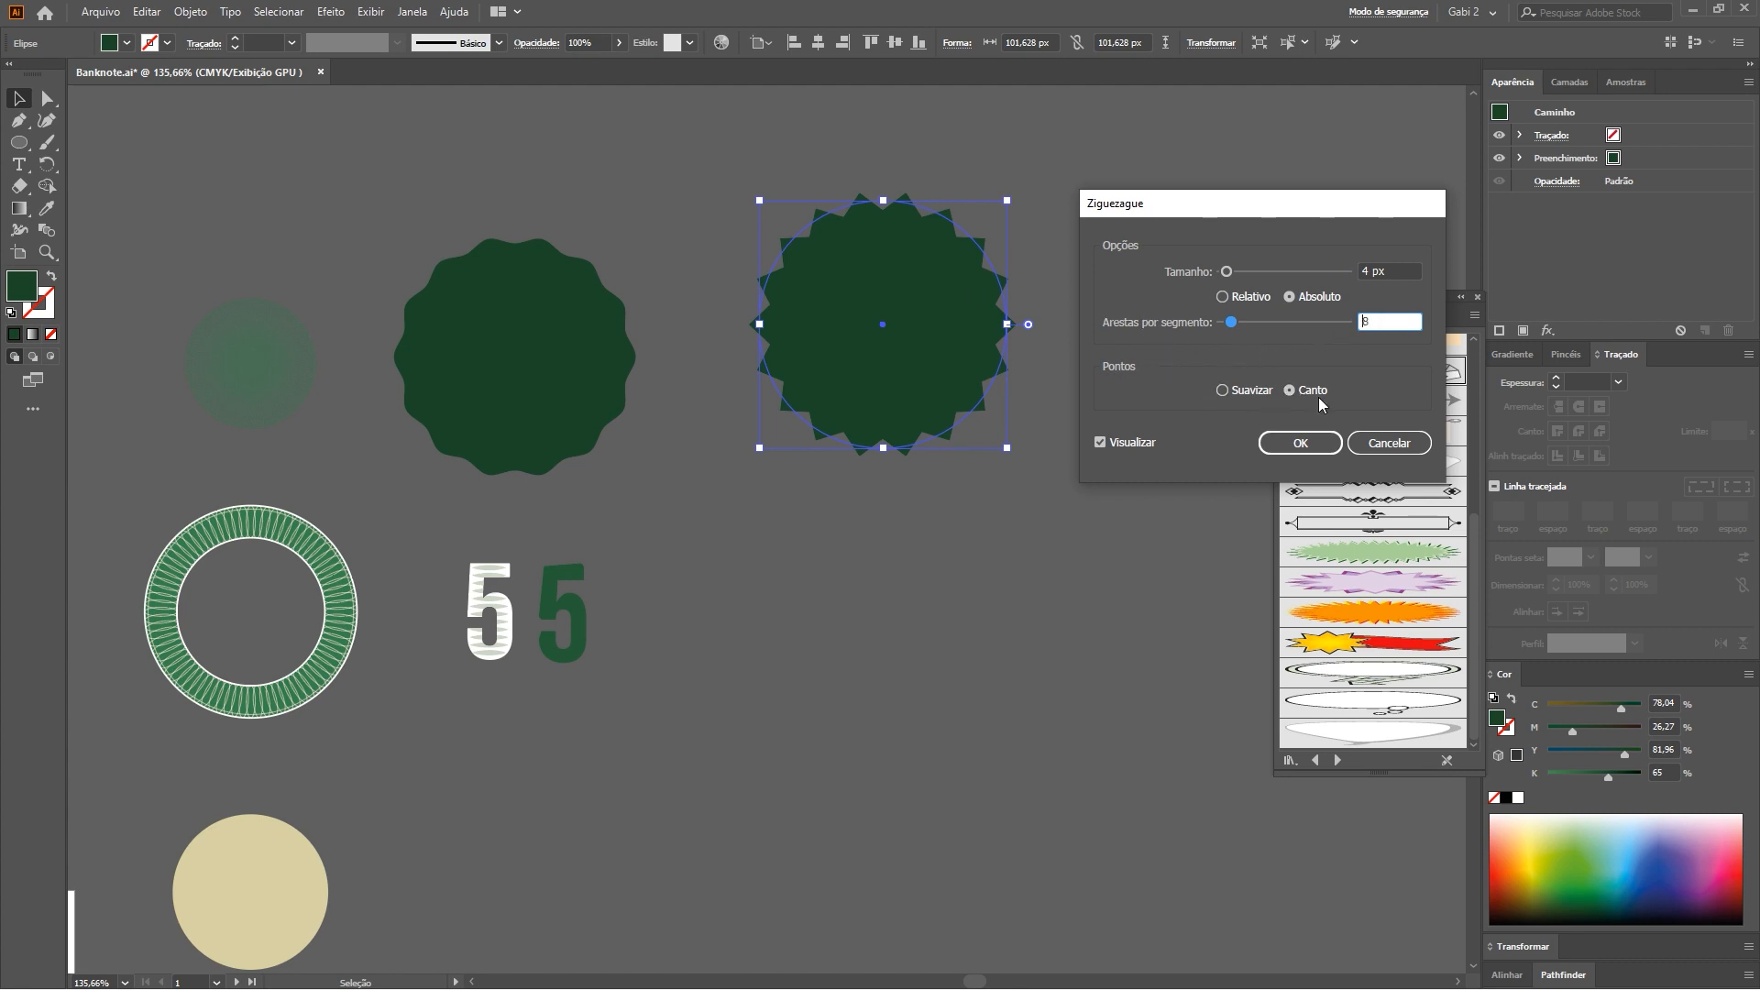
{"action": "left_click", "coordinate": [1223, 392]}
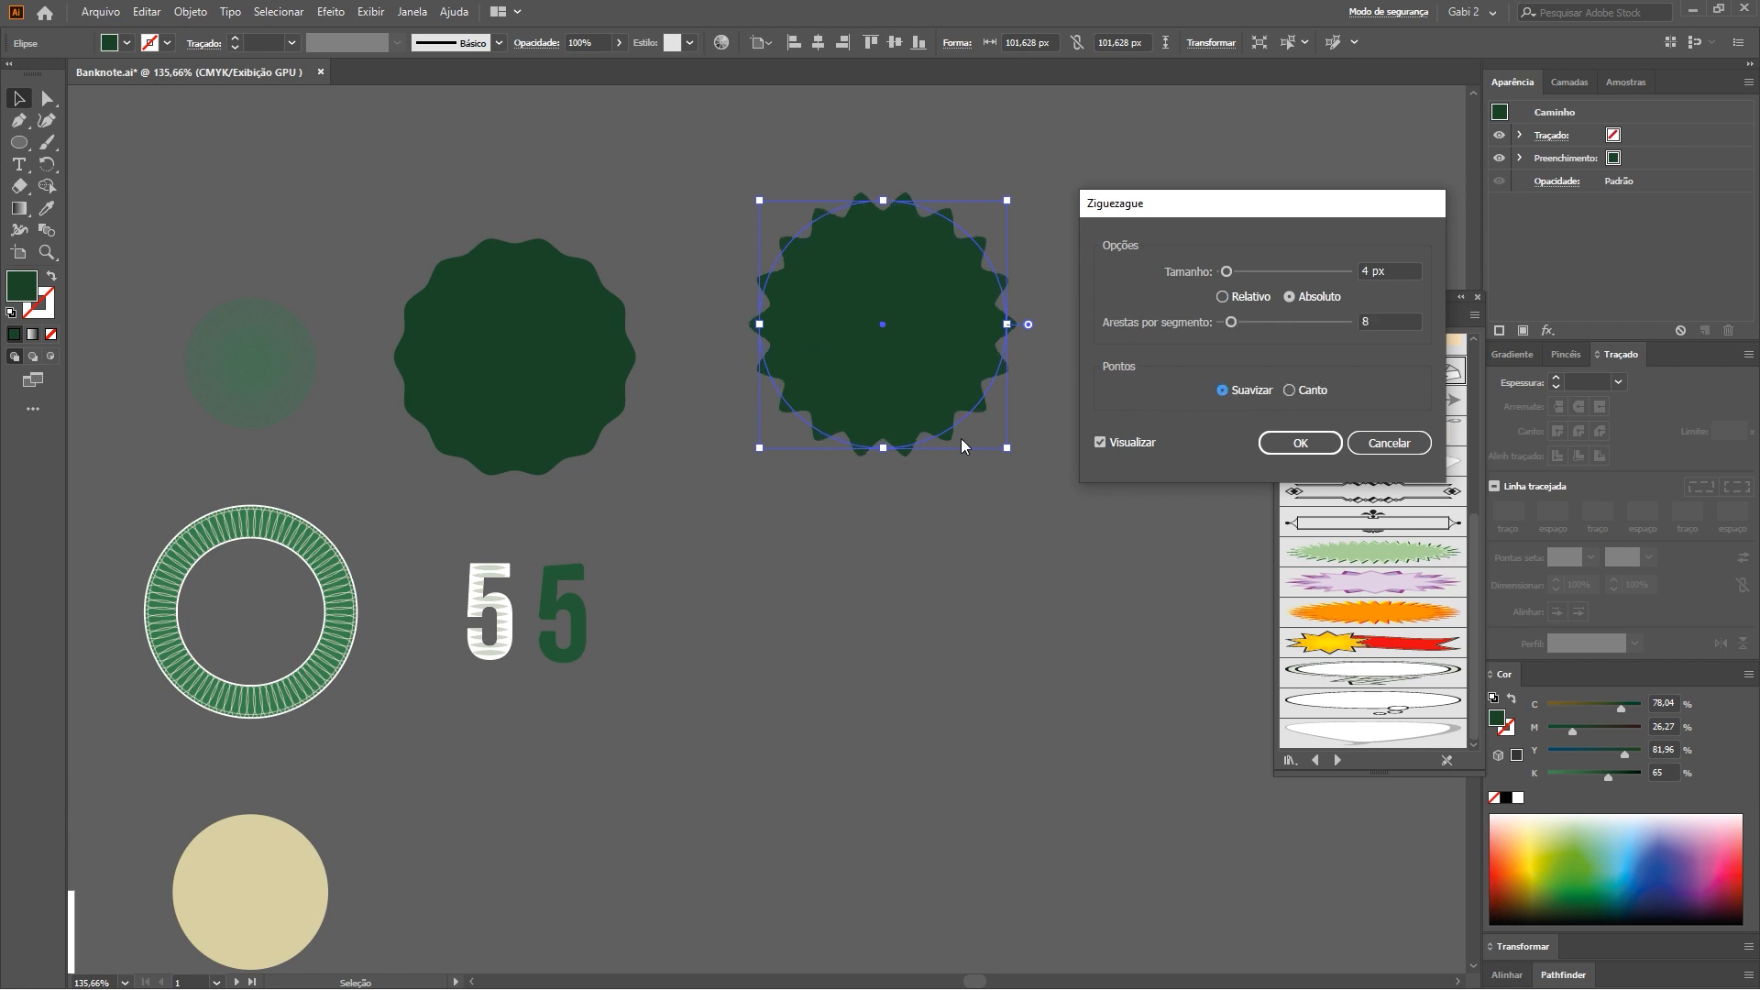
{"action": "left_click_drag", "start_coordinate": [1228, 272], "coordinate": [1228, 280]}
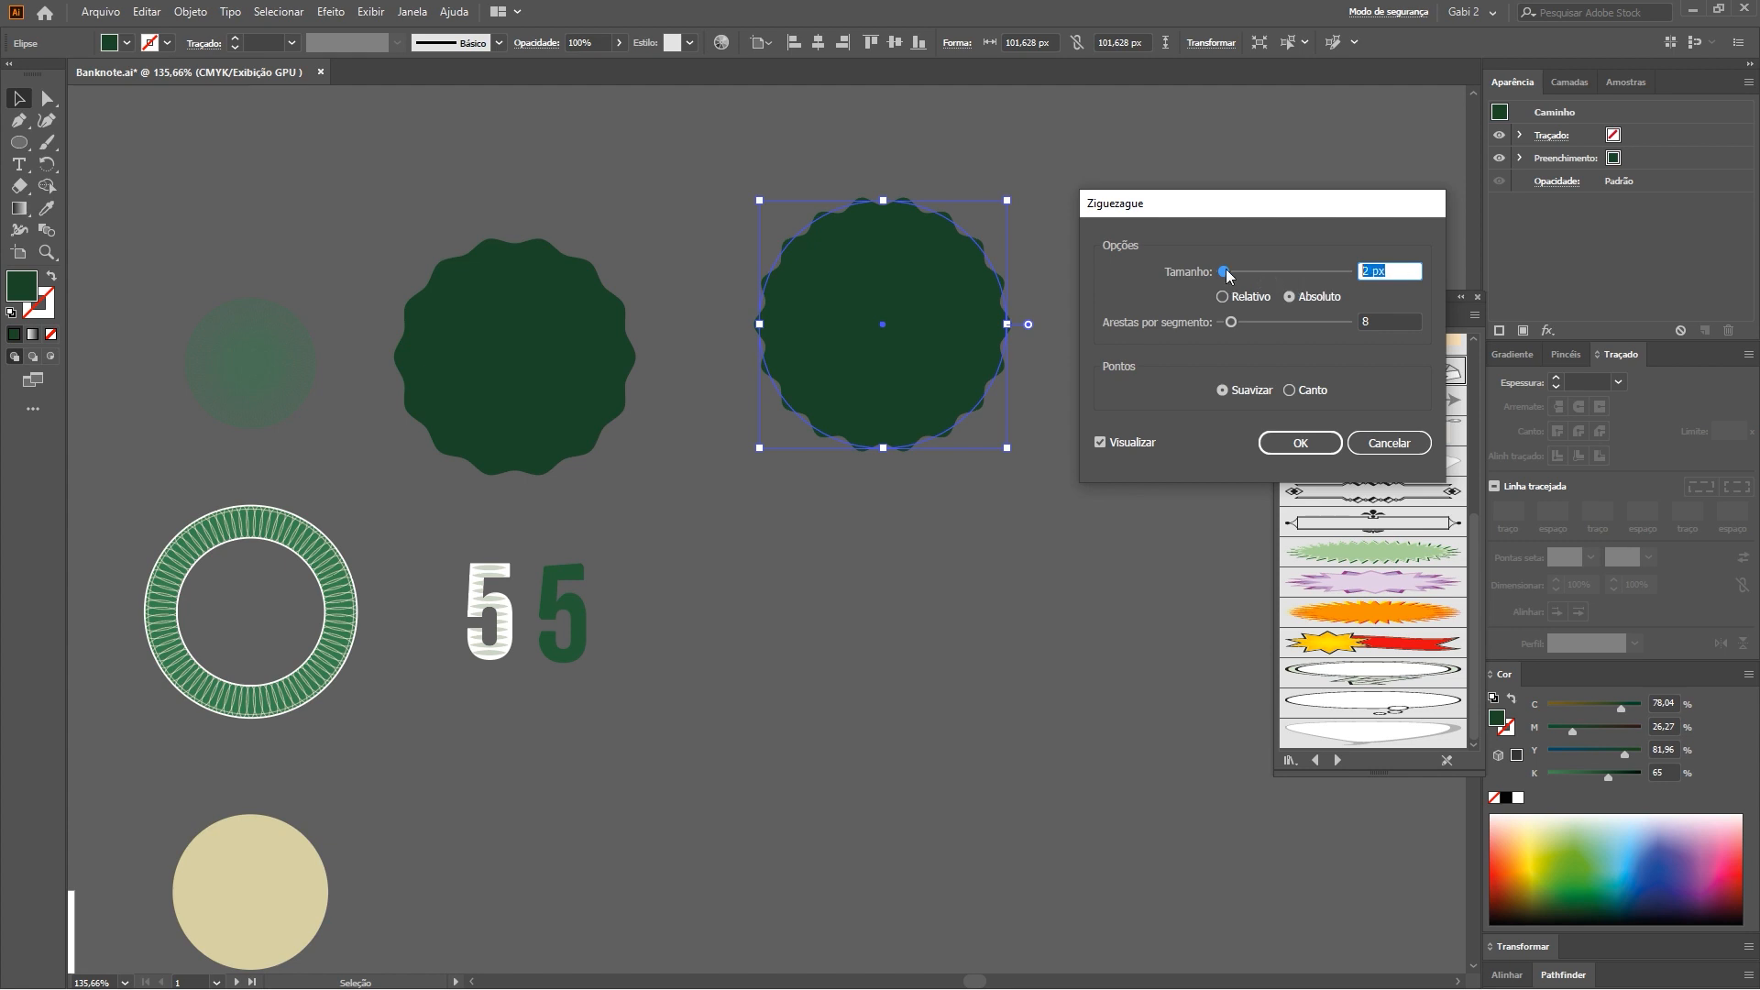
{"action": "type", "text": "1"}
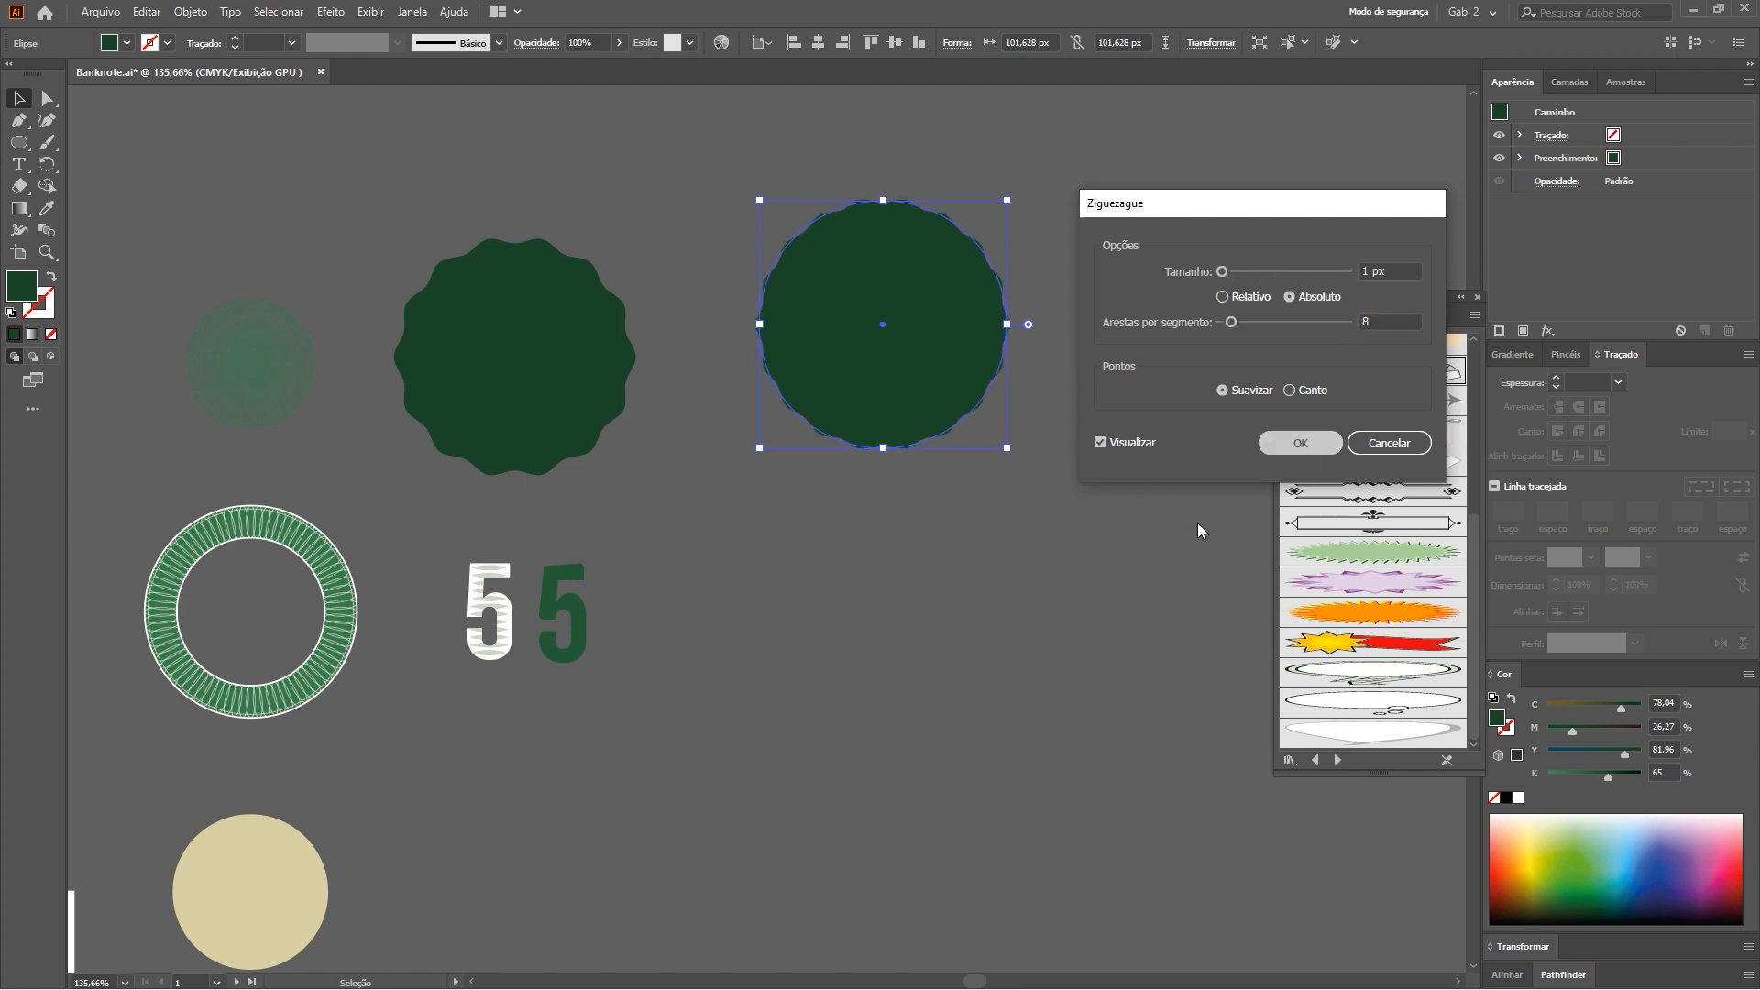
{"action": "key", "text": "Return"}
{"action": "left_click", "coordinate": [975, 567]}
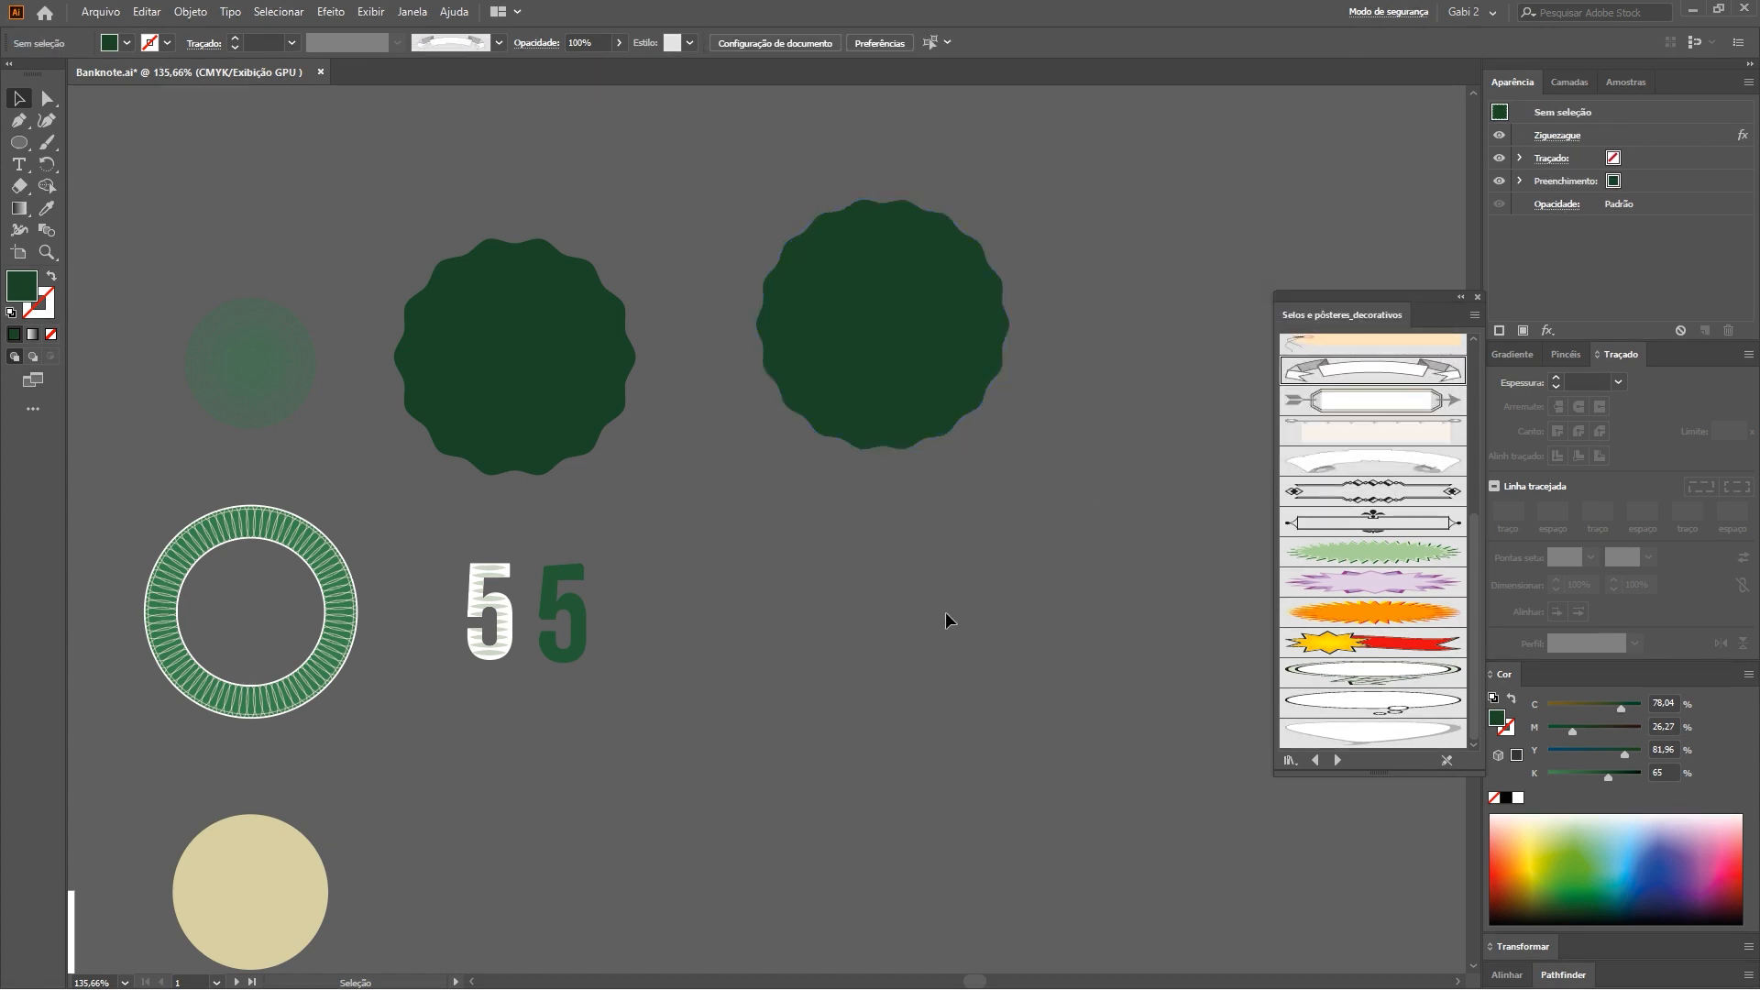
{"action": "left_click_drag", "start_coordinate": [909, 304], "coordinate": [858, 367]}
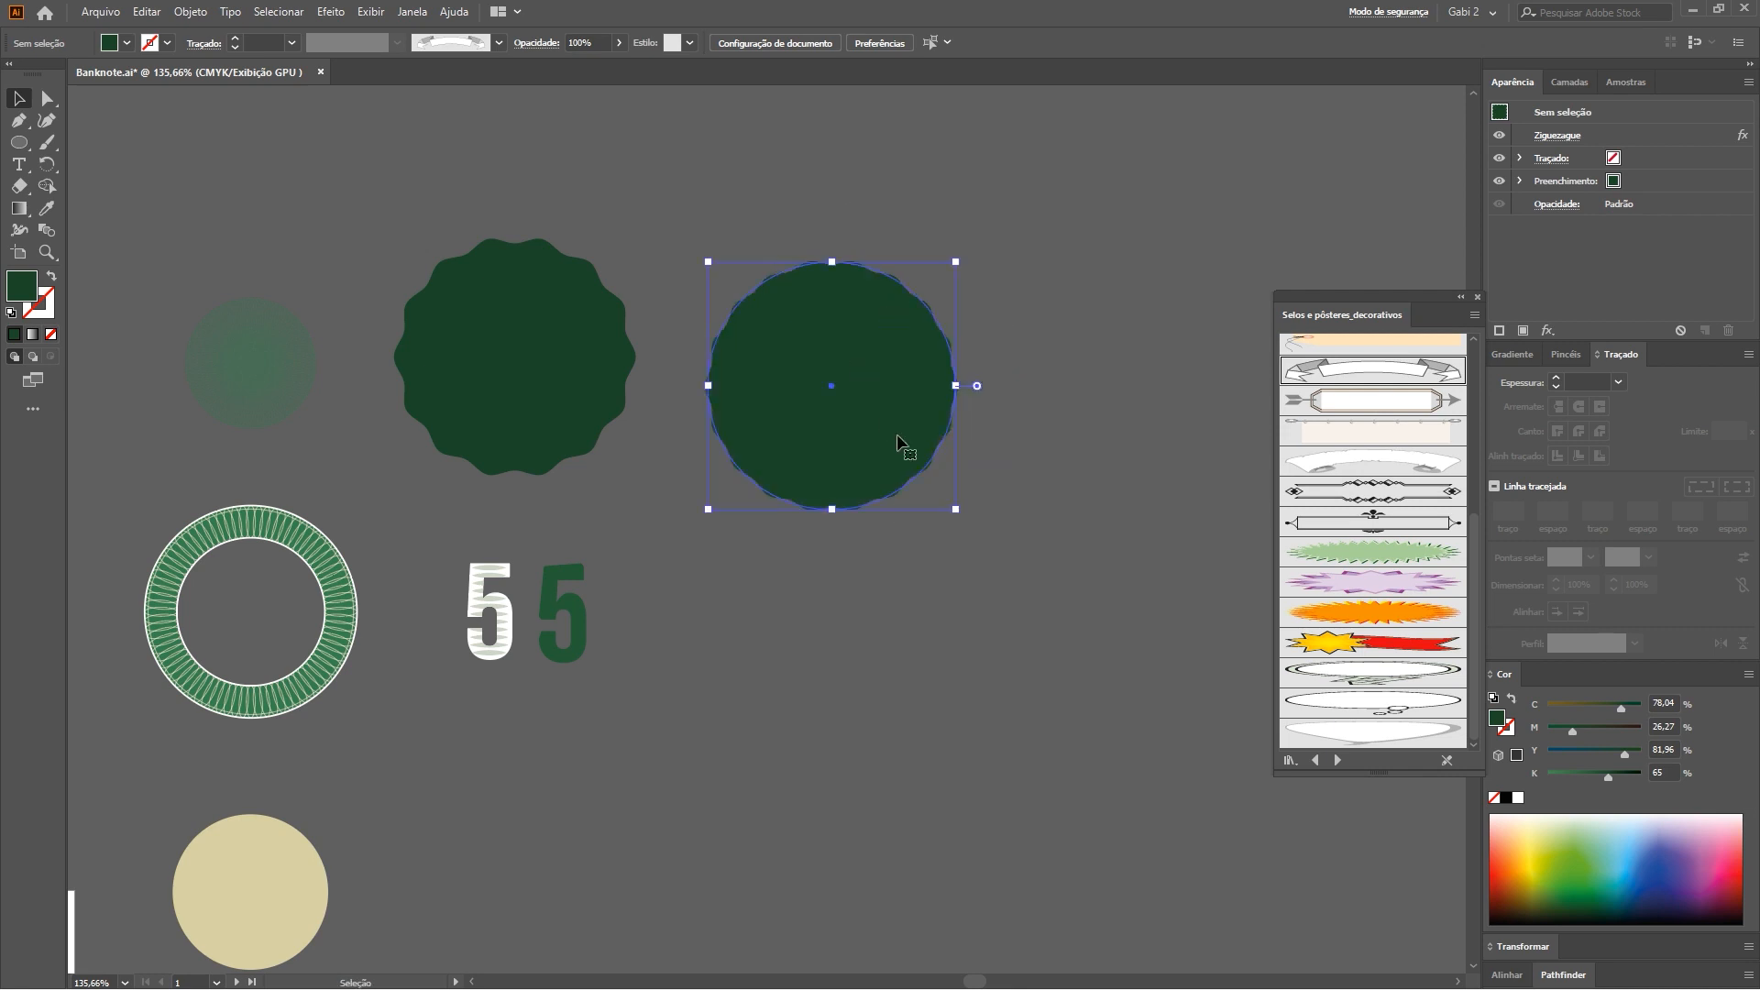
Examine the original guilloche ring up close to see how its white ellipses are arranged
{"action": "key", "text": "z"}
{"action": "left_click_drag", "start_coordinate": [280, 646], "coordinate": [621, 607]}
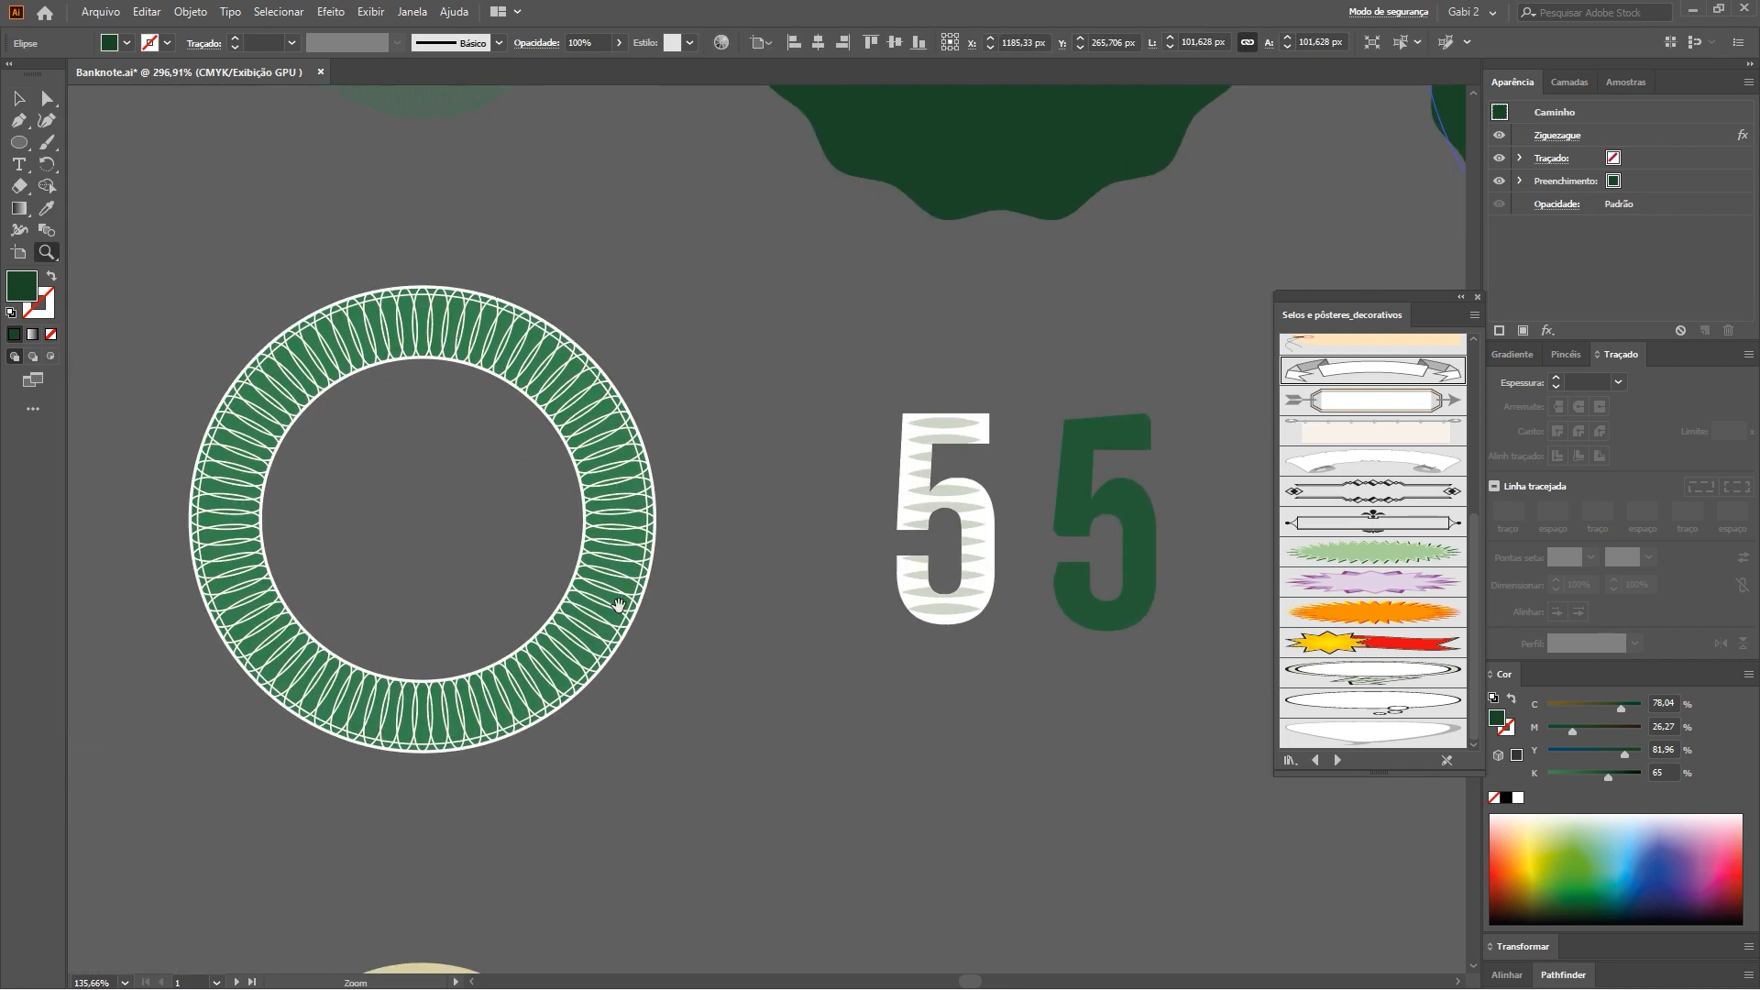
{"action": "left_click_drag", "start_coordinate": [475, 448], "coordinate": [534, 338]}
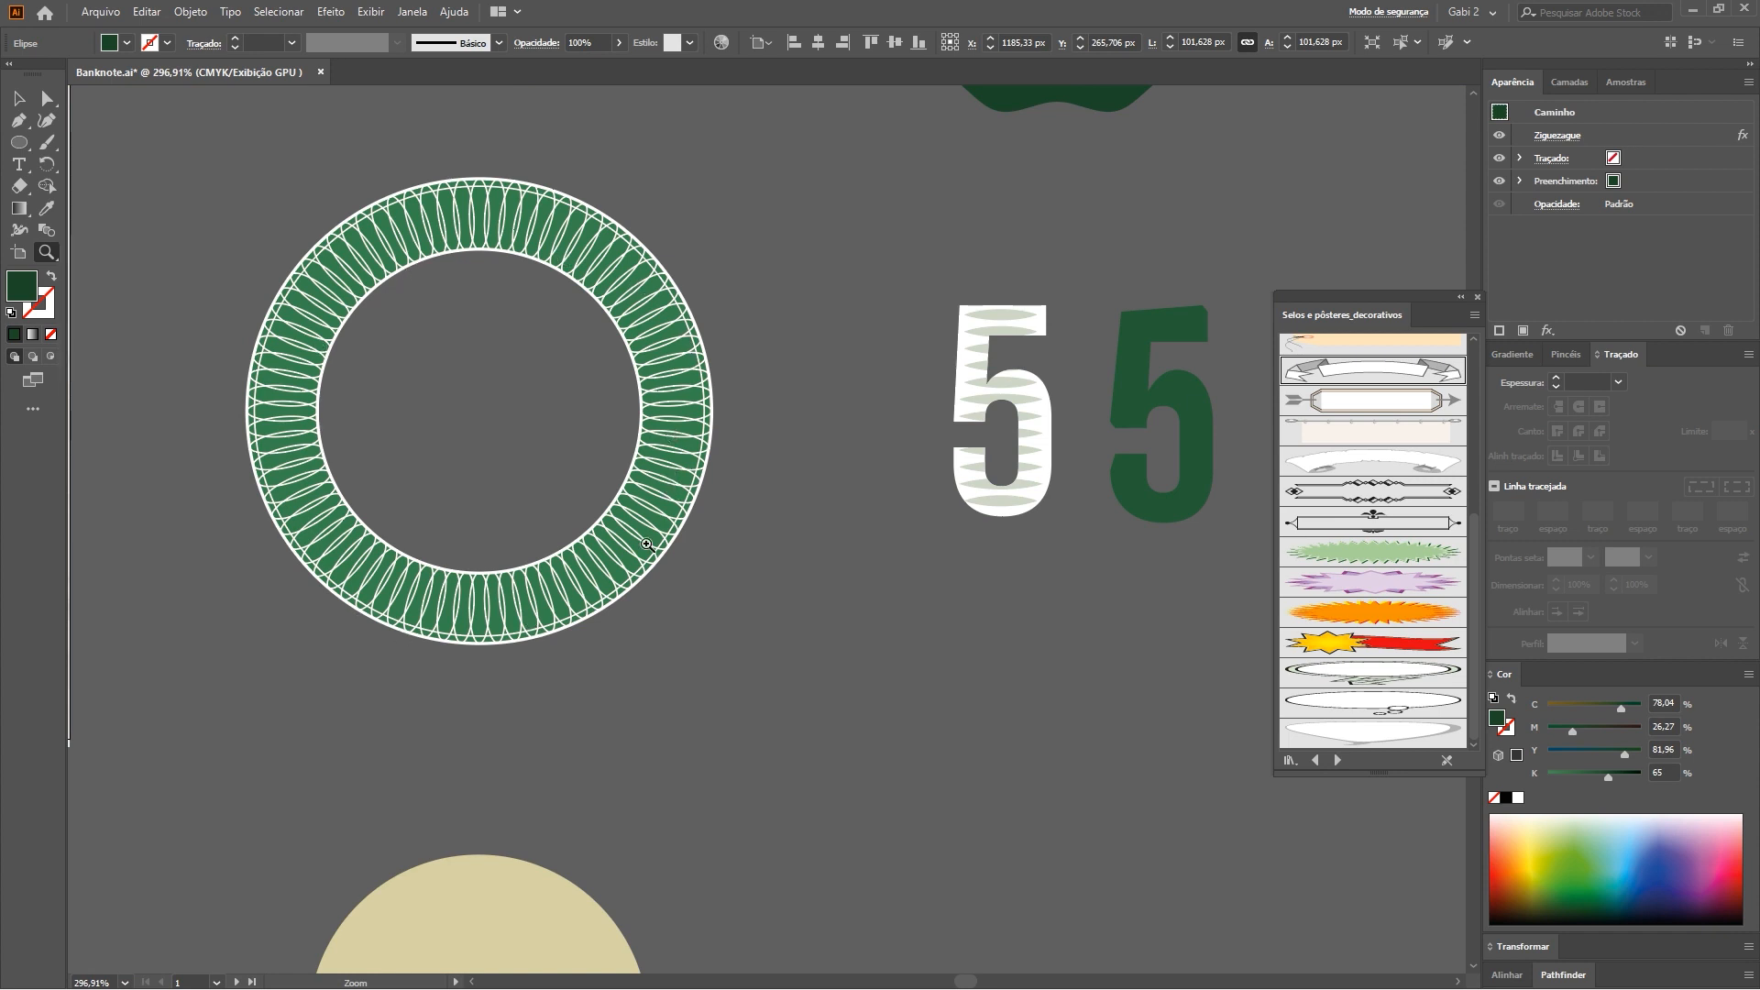
{"action": "key", "text": "ctrl+minus"}
{"action": "left_click_drag", "start_coordinate": [596, 723], "coordinate": [677, 219]}
{"action": "left_click_drag", "start_coordinate": [677, 592], "coordinate": [801, 459]}
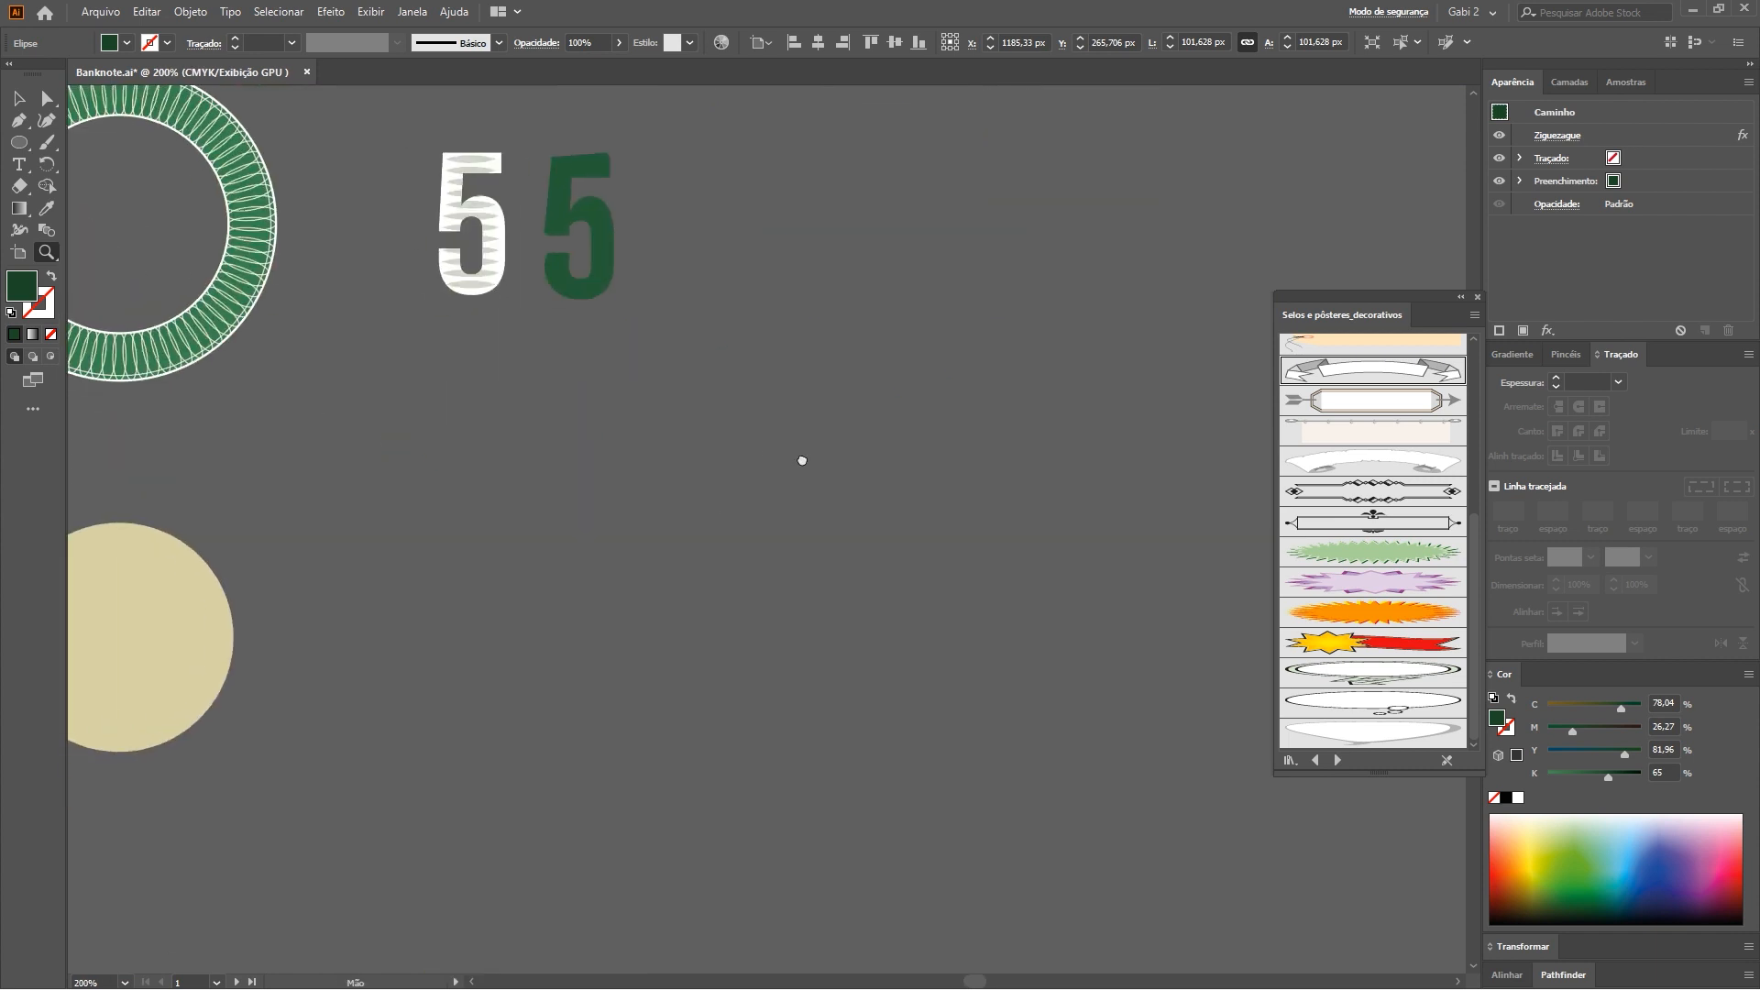
{"action": "left_click", "coordinate": [20, 148]}
{"action": "left_click_drag", "start_coordinate": [260, 230], "coordinate": [343, 329]}
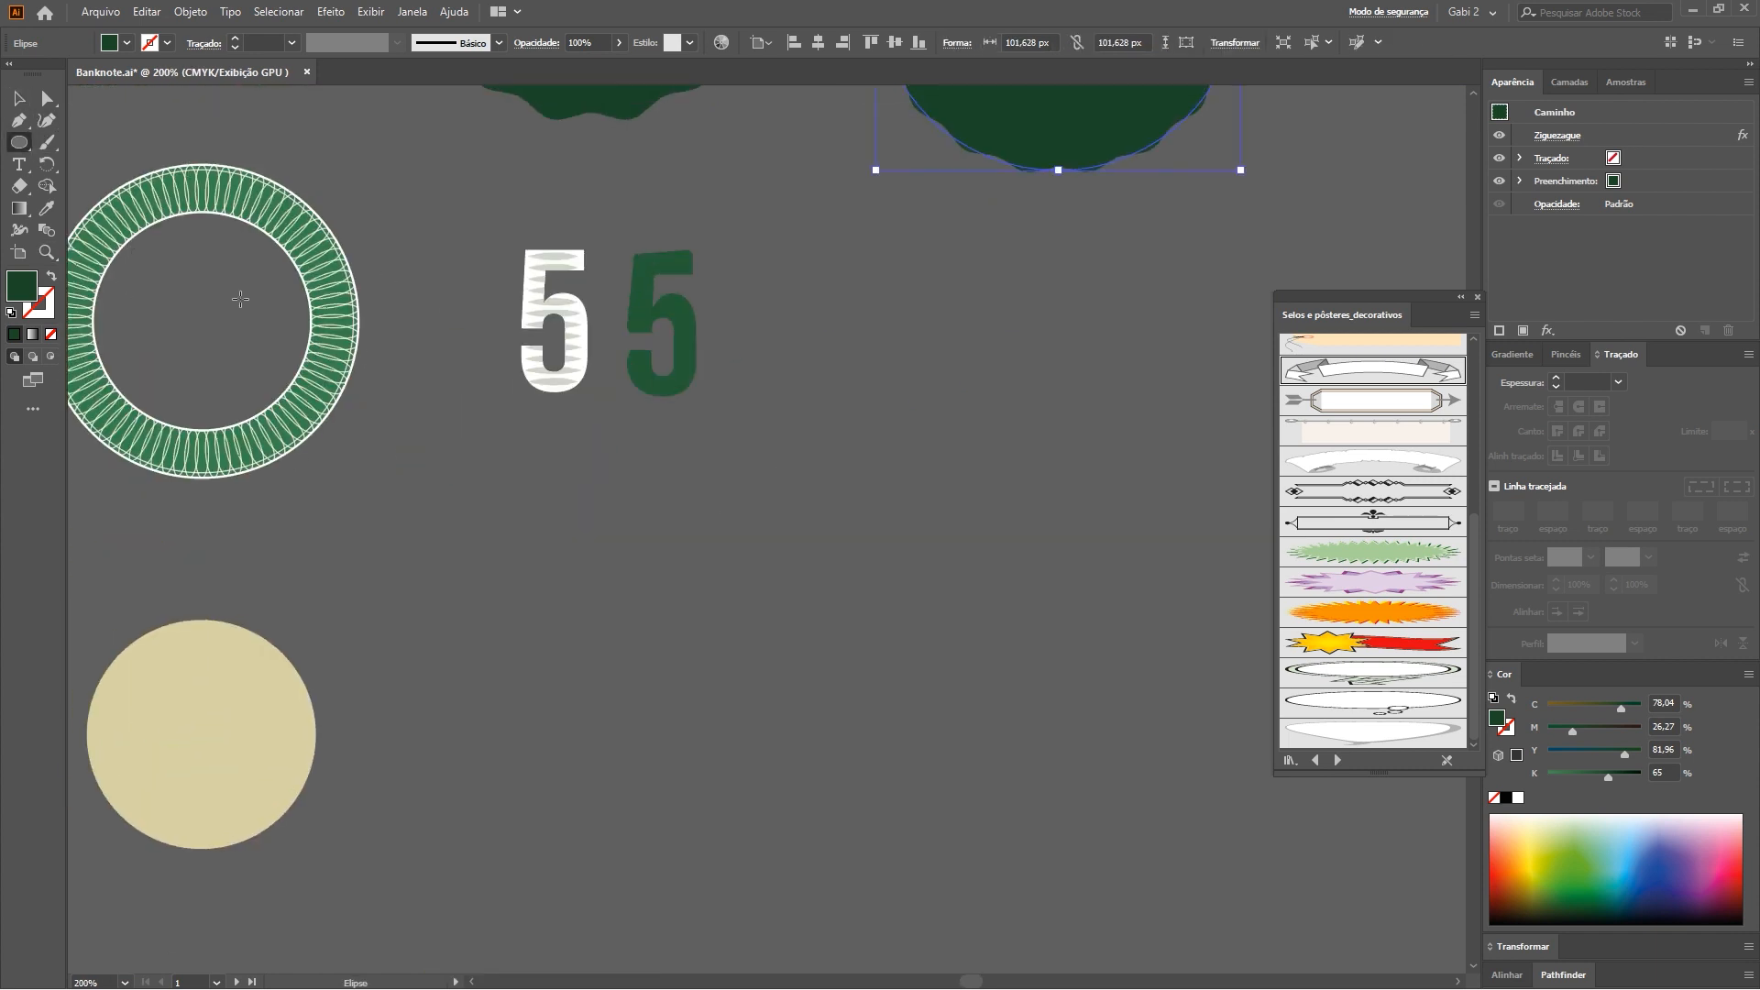
Draw a narrow vertical ellipse about 6.4 by 22.7 px in the empty area, with a white 1 pt stroke and no fill
{"action": "left_click", "coordinate": [51, 279]}
{"action": "key", "text": "shift+x"}
{"action": "key", "text": "v"}
{"action": "left_click", "coordinate": [171, 389]}
{"action": "left_click", "coordinate": [50, 278]}
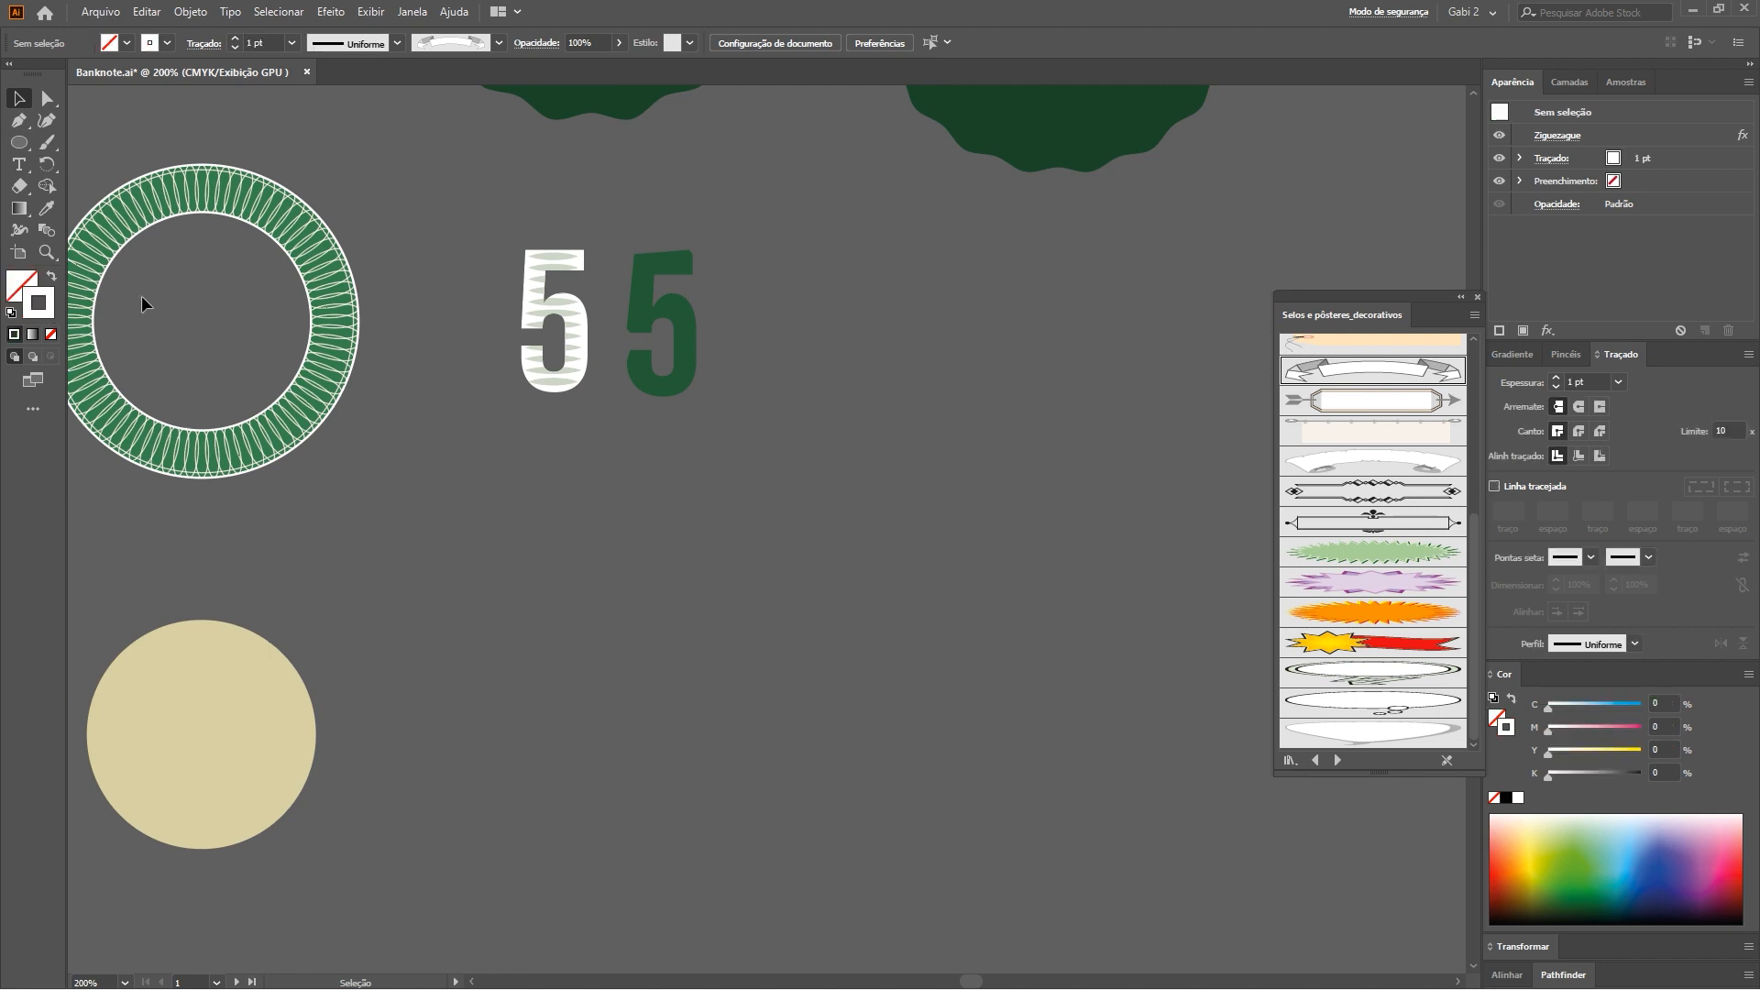
{"action": "left_click", "coordinate": [18, 142]}
{"action": "left_click", "coordinate": [39, 300]}
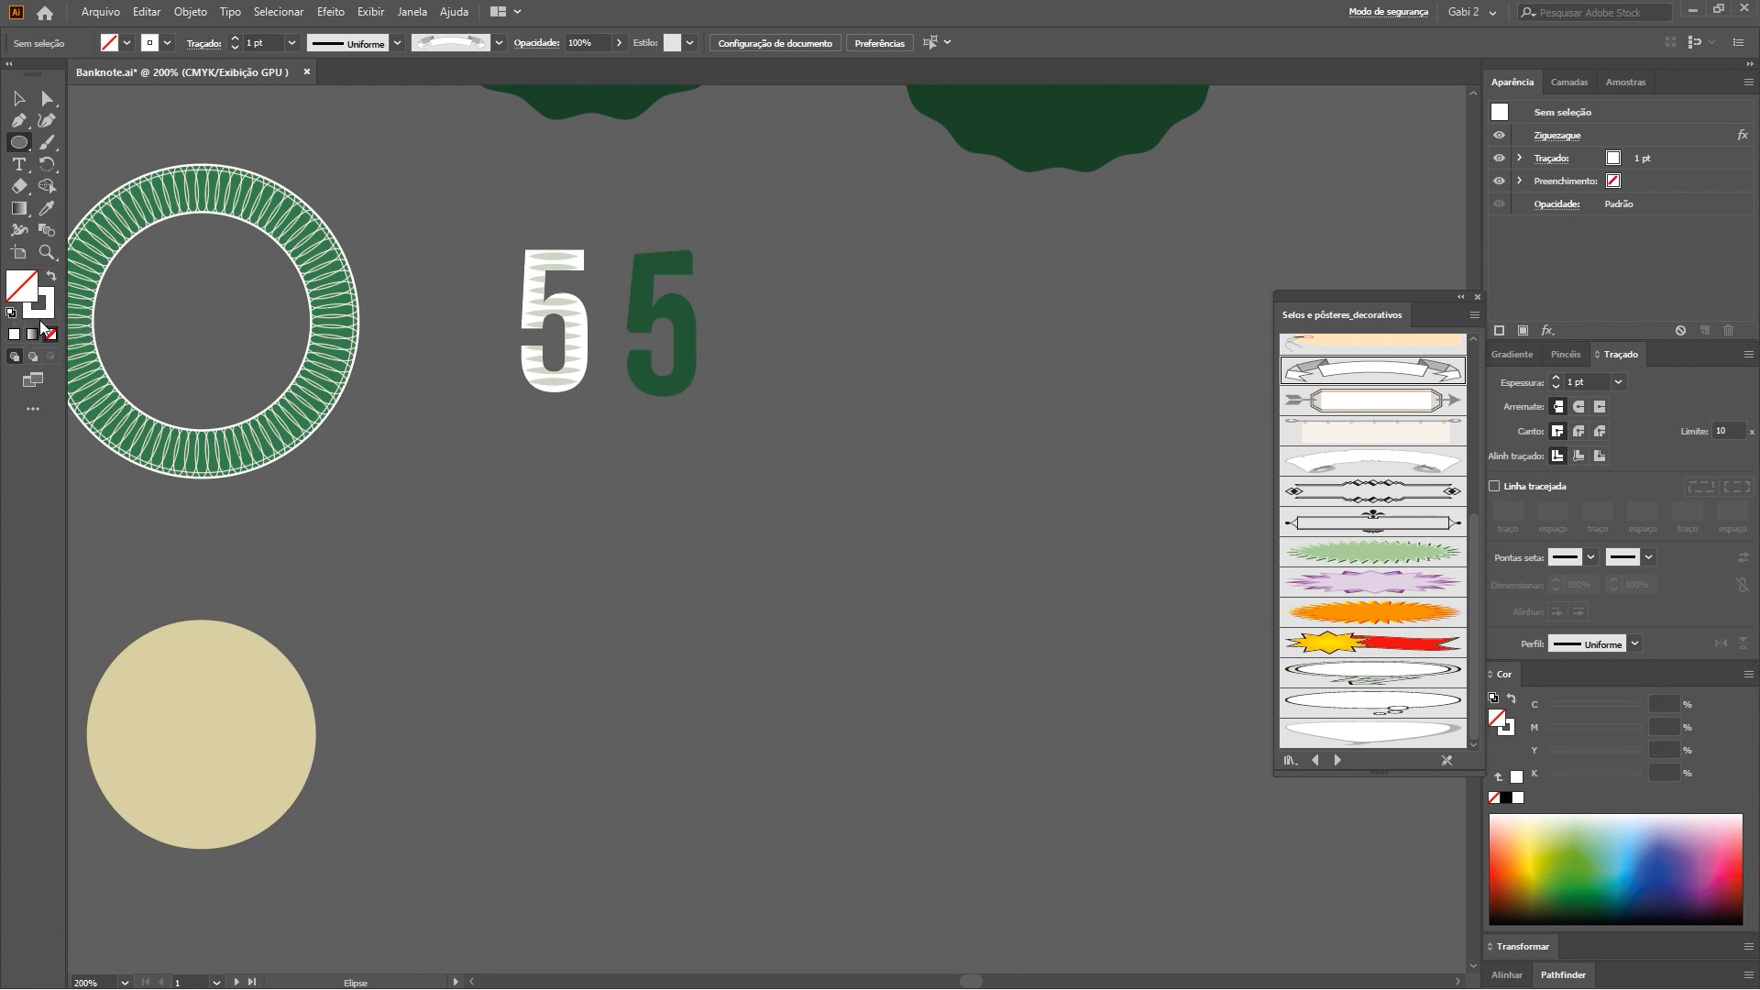
{"action": "left_click_drag", "start_coordinate": [715, 474], "coordinate": [715, 474]}
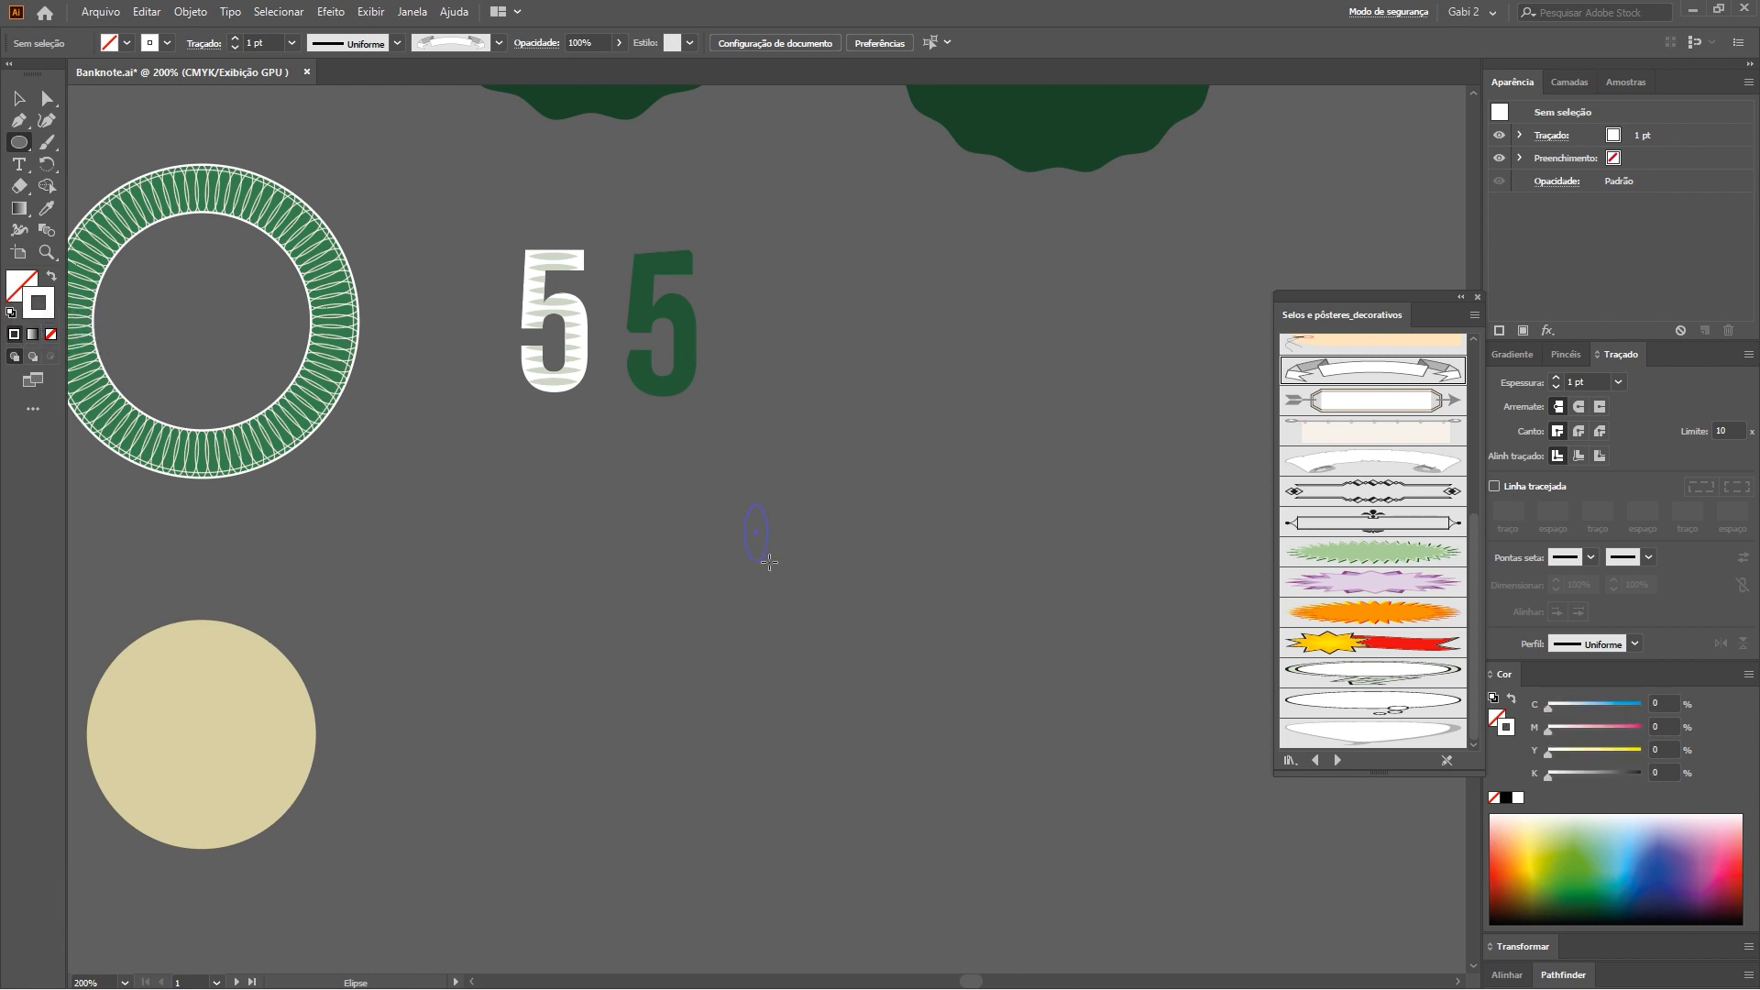
{"action": "left_click_drag", "start_coordinate": [773, 579], "coordinate": [770, 588]}
{"action": "key", "text": "v"}
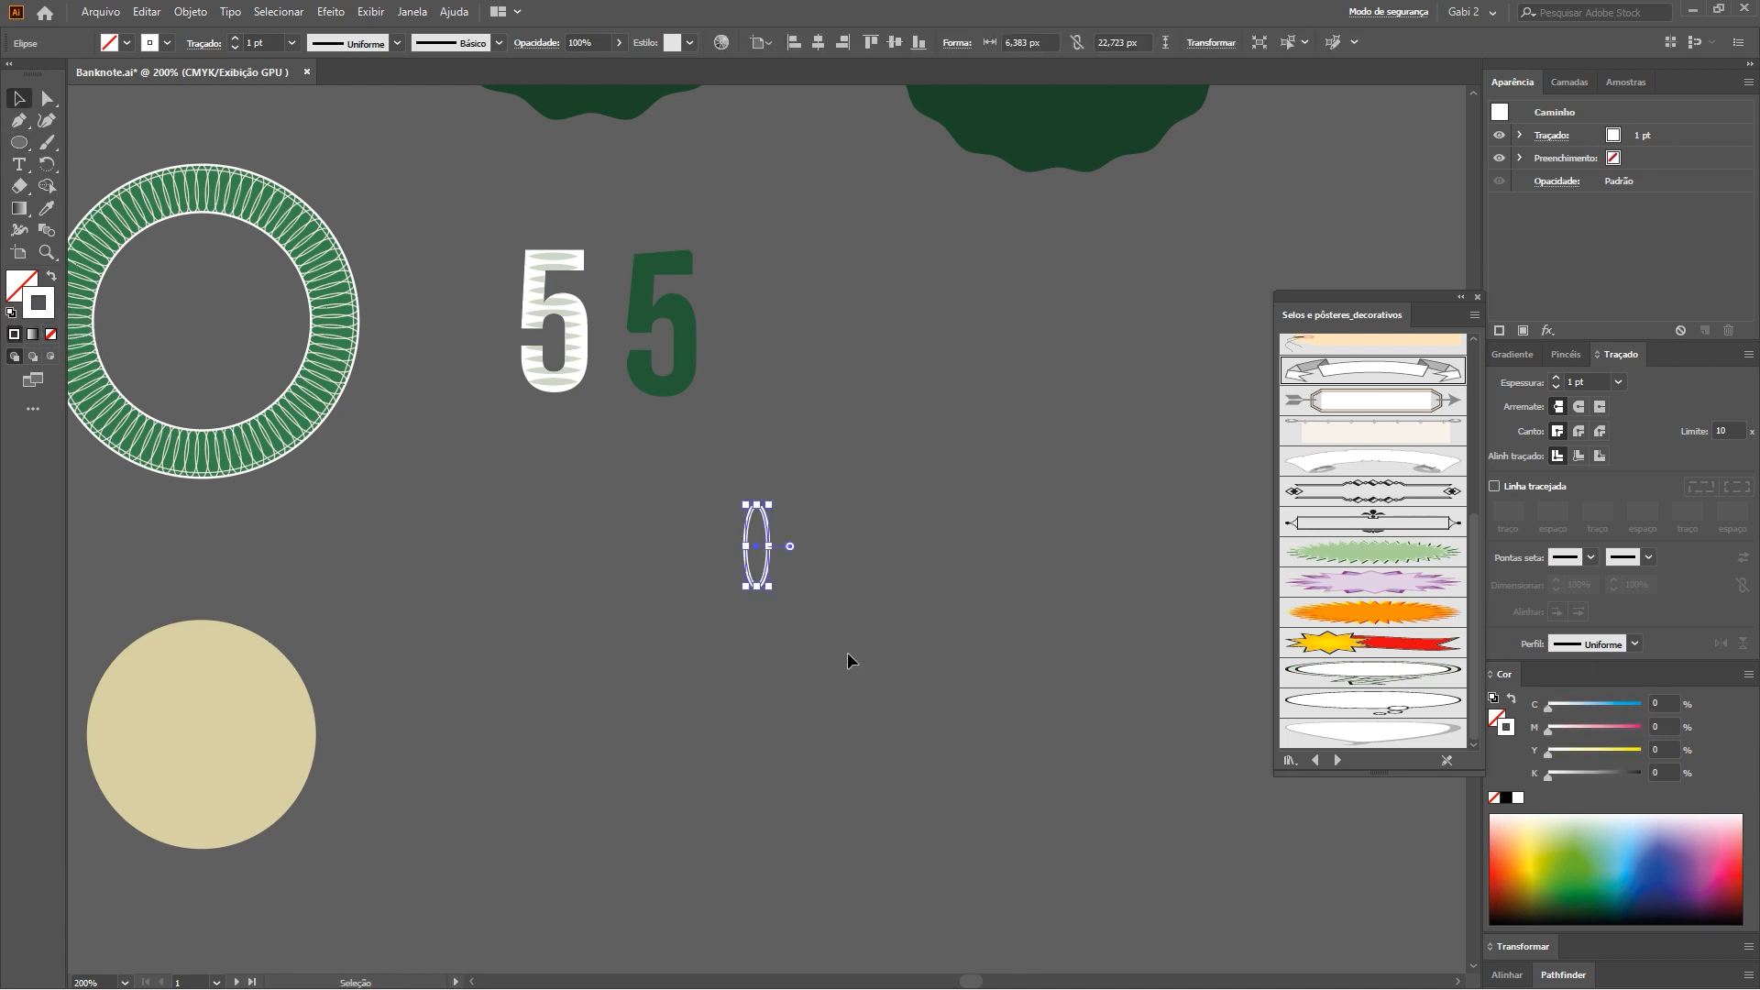
{"action": "left_click", "coordinate": [840, 657]}
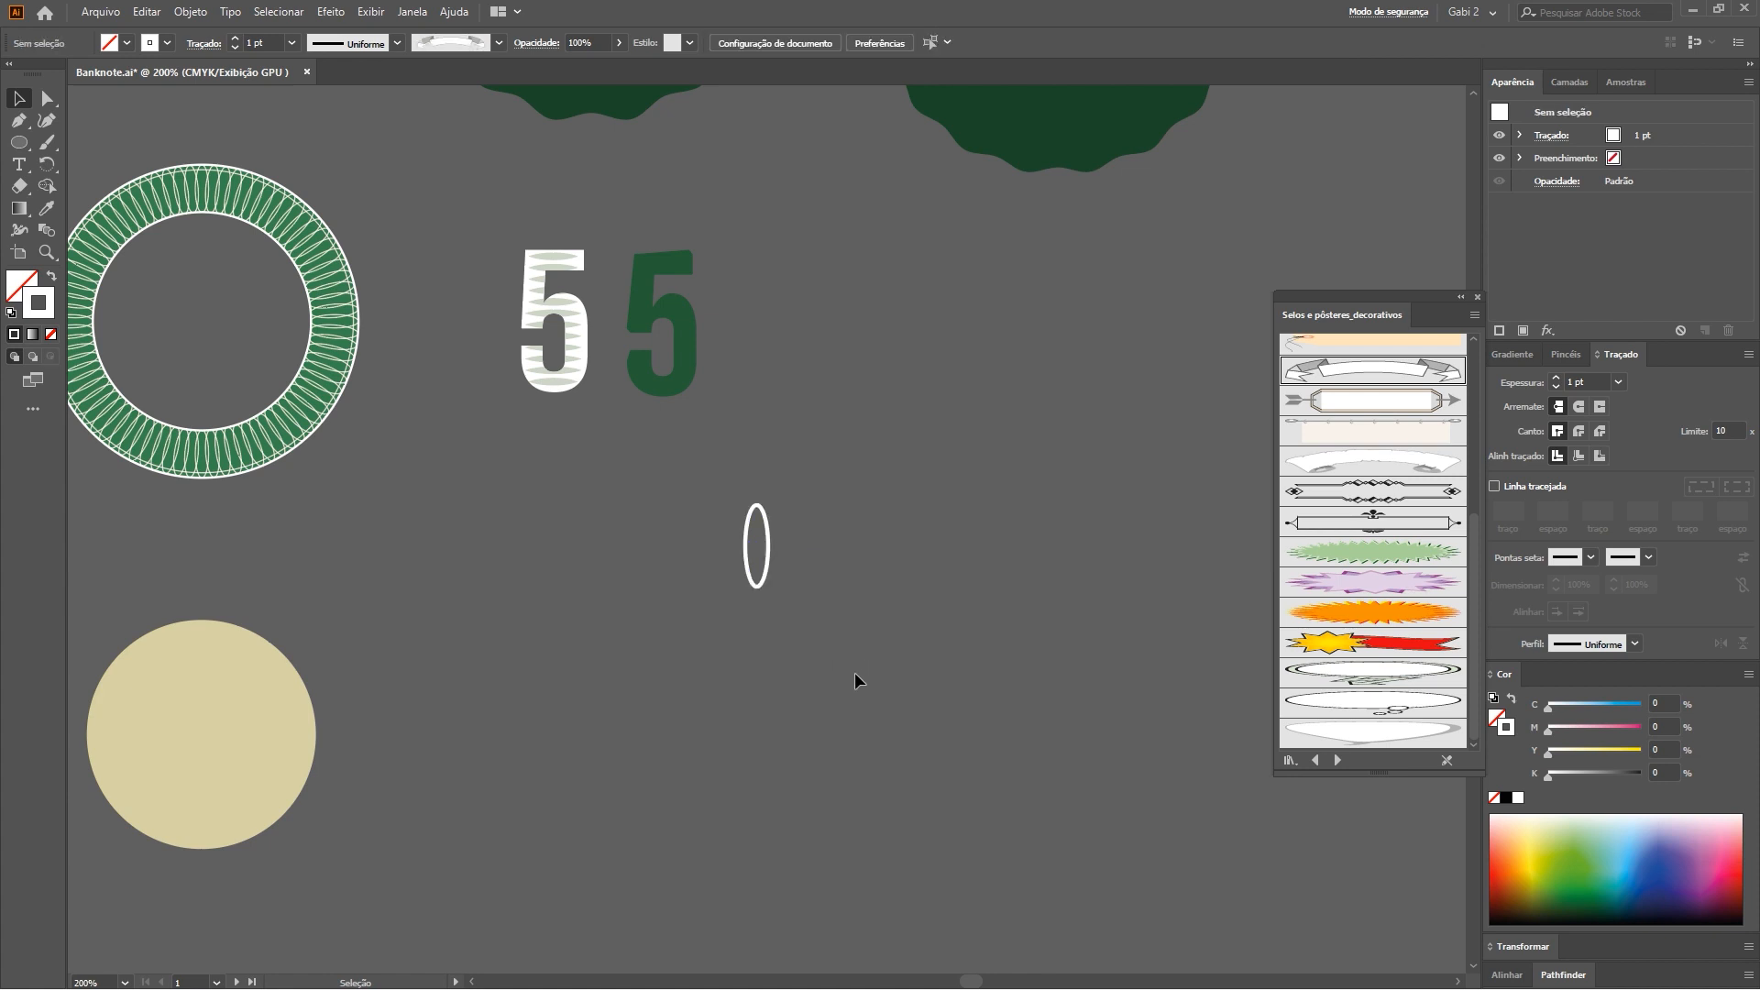
Draw a white-outlined circle directly below the narrow ellipse, with its upper edge touching the ellipse's lower end
{"action": "scroll", "coordinate": [854, 674], "scroll_direction": "left", "scroll_amount": 2}
{"action": "scroll", "coordinate": [854, 673], "scroll_direction": "down", "scroll_amount": 1}
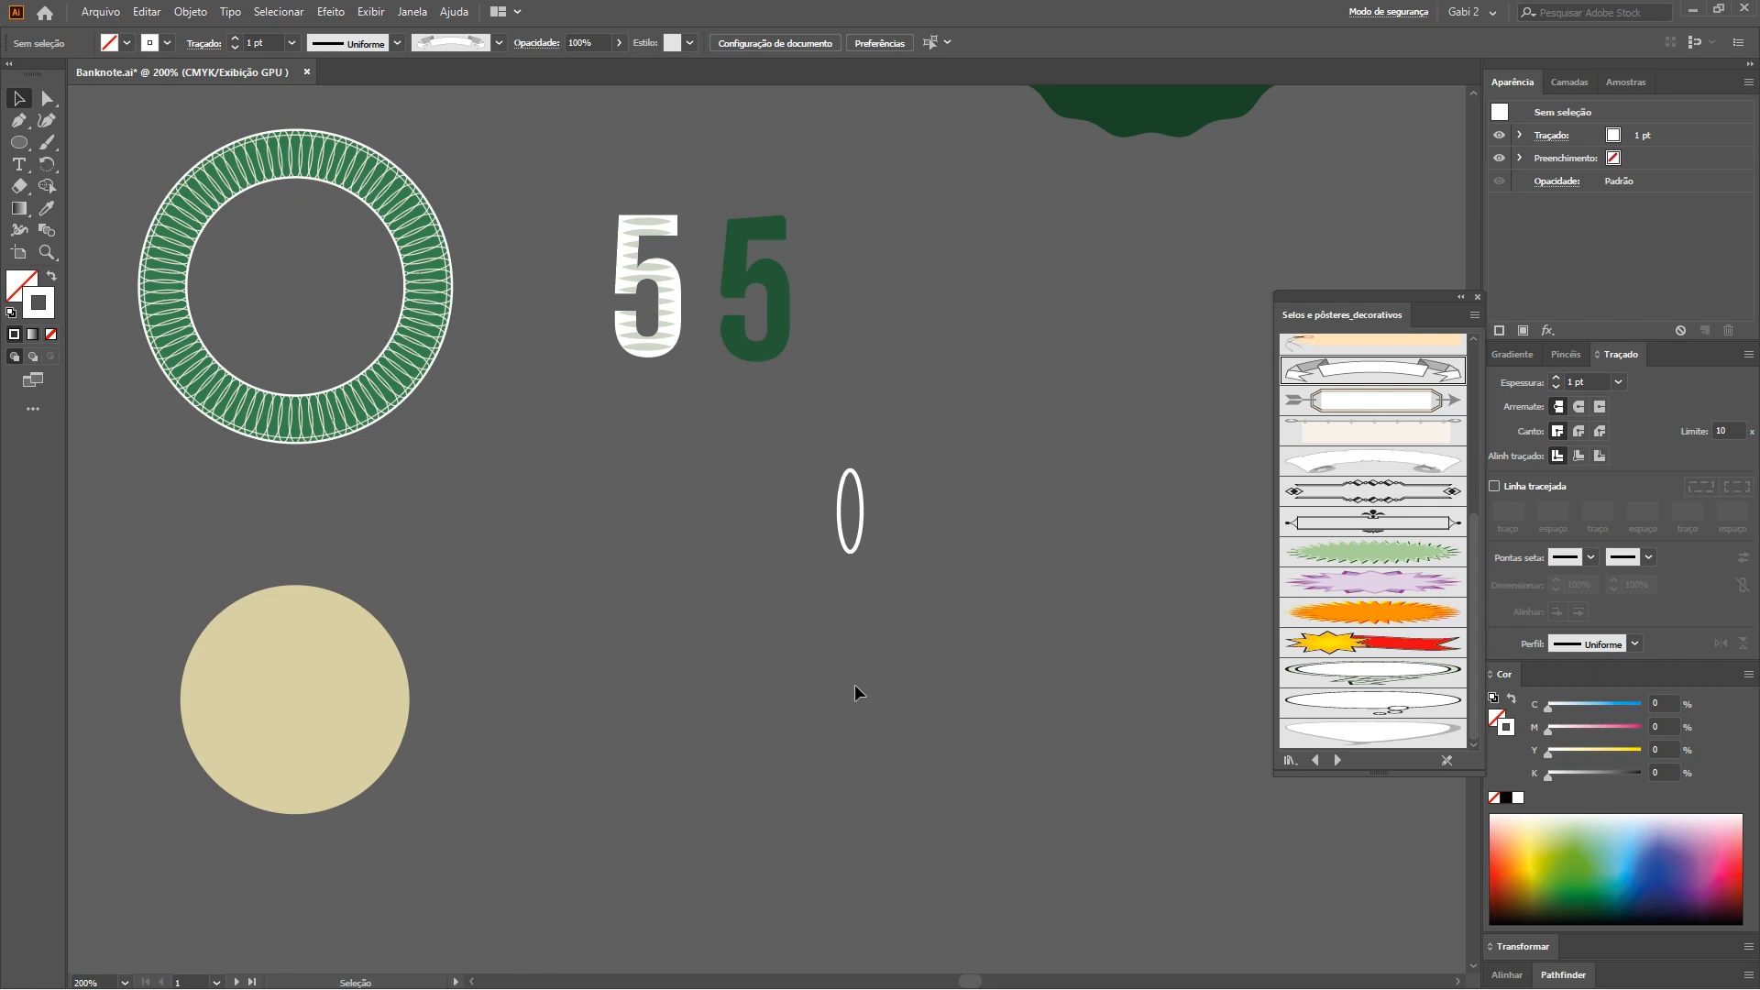
{"action": "left_click_drag", "start_coordinate": [856, 661], "coordinate": [769, 521]}
{"action": "key", "text": "l"}
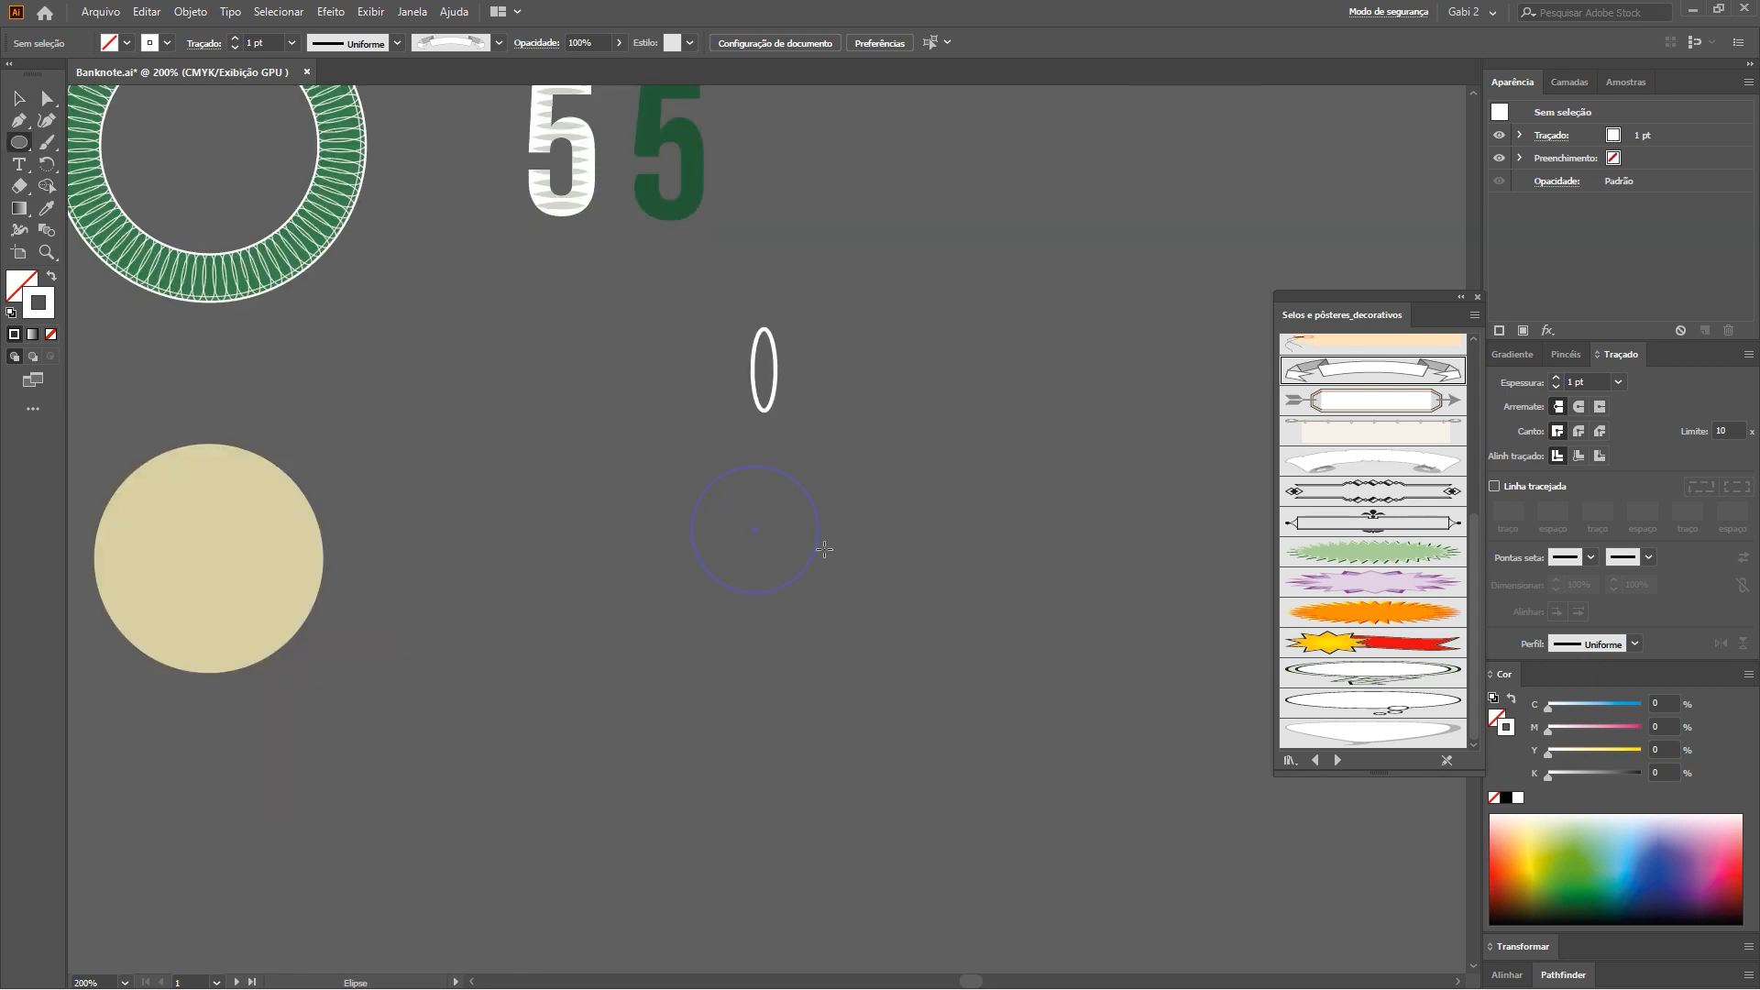
{"action": "left_click_drag", "start_coordinate": [861, 568], "coordinate": [871, 569]}
Center the narrow ellipse horizontally on the circle, using the circle as the key object
{"action": "left_click_drag", "start_coordinate": [825, 497], "coordinate": [825, 498]}
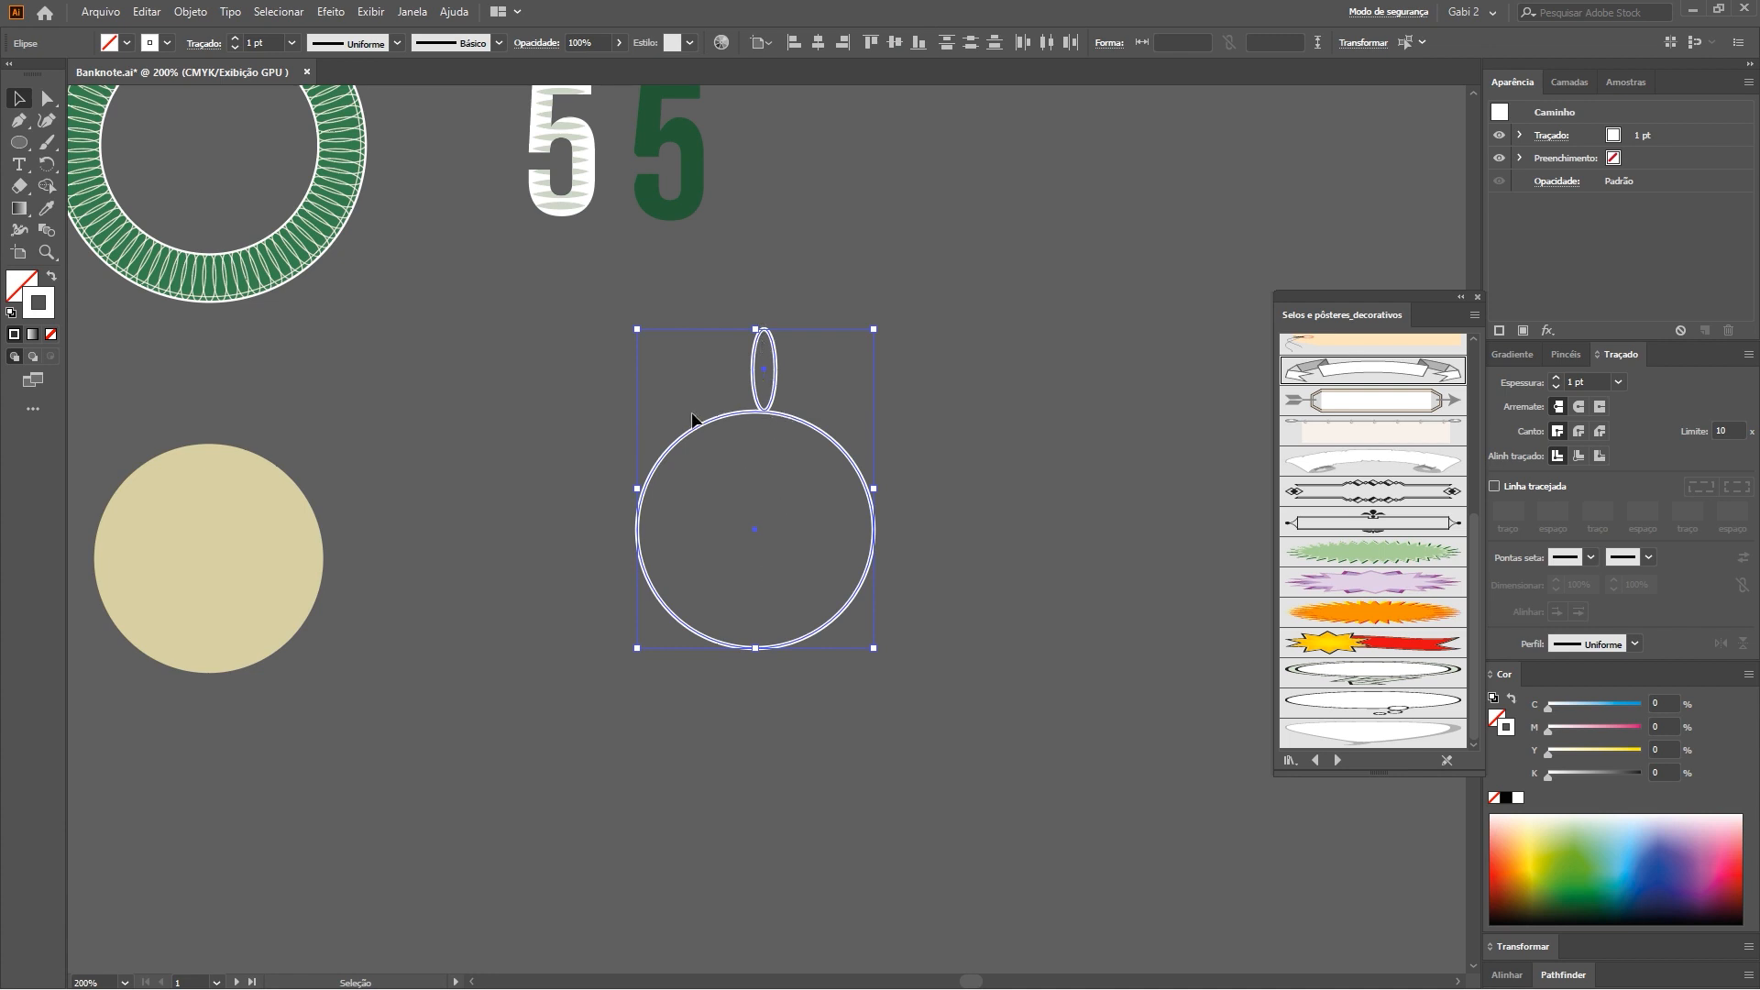
{"action": "left_click", "coordinate": [727, 416]}
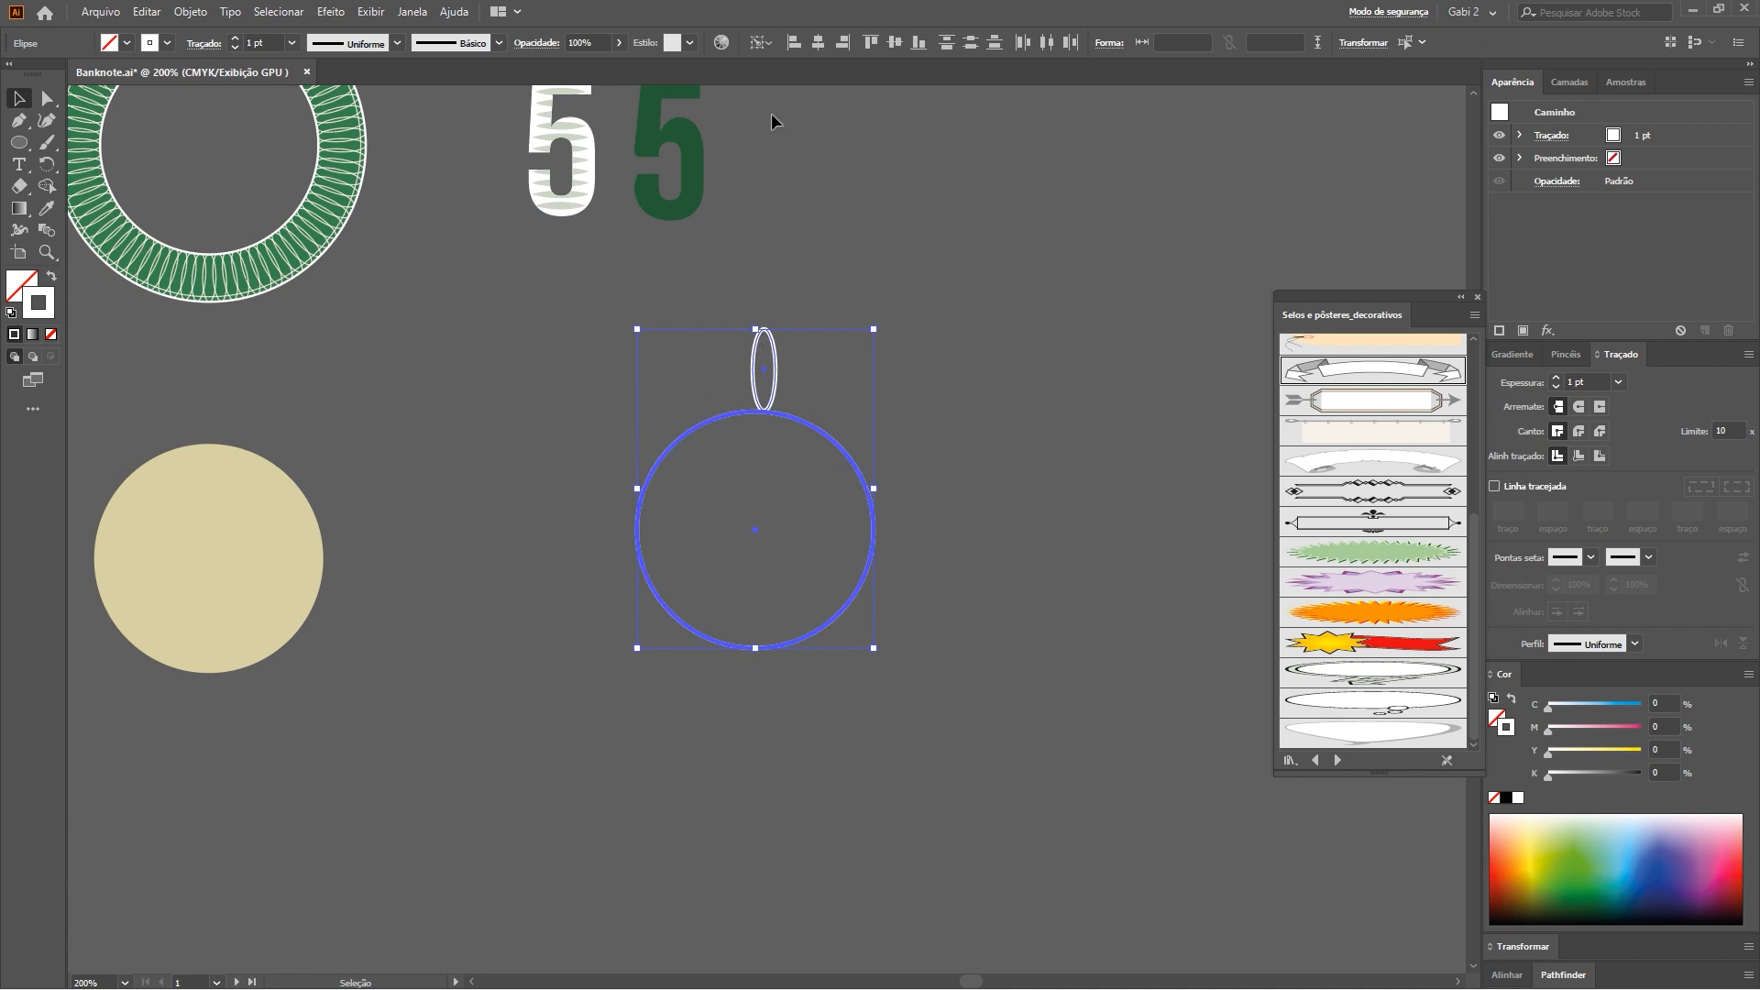
{"action": "left_click", "coordinate": [816, 44]}
{"action": "left_click", "coordinate": [965, 435]}
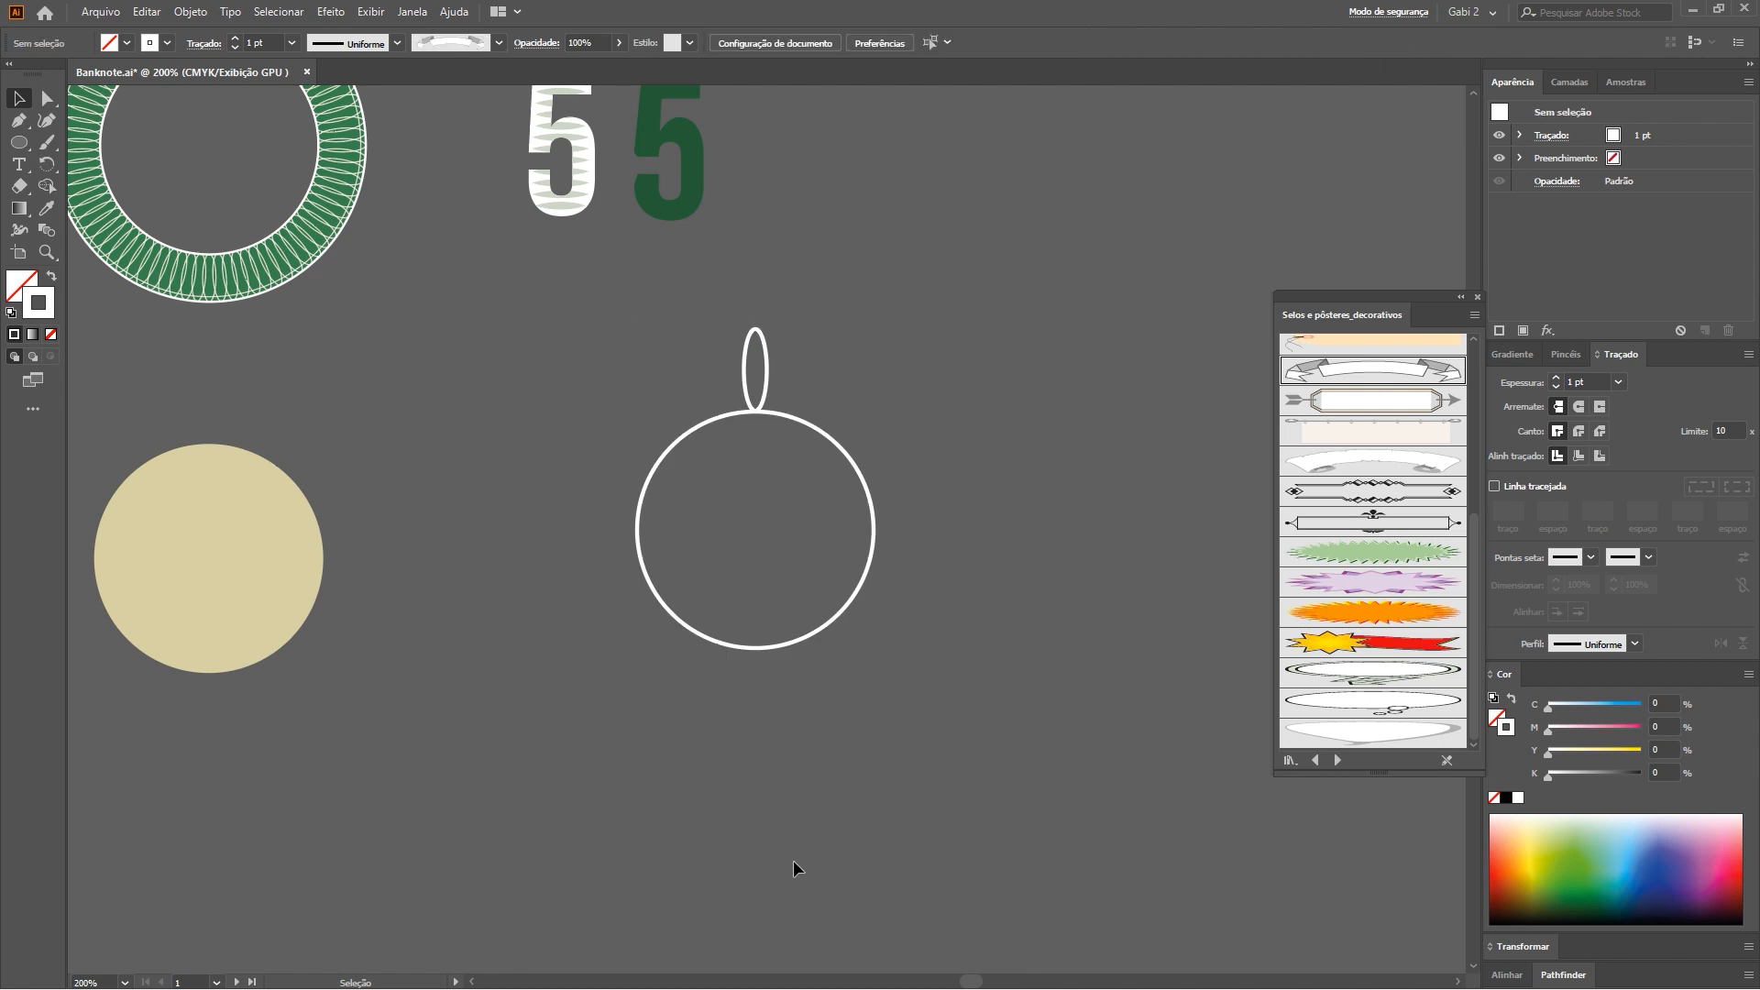
Make a copy of the narrow ellipse rotated 4.5° about the circle's center
{"action": "left_click", "coordinate": [757, 366]}
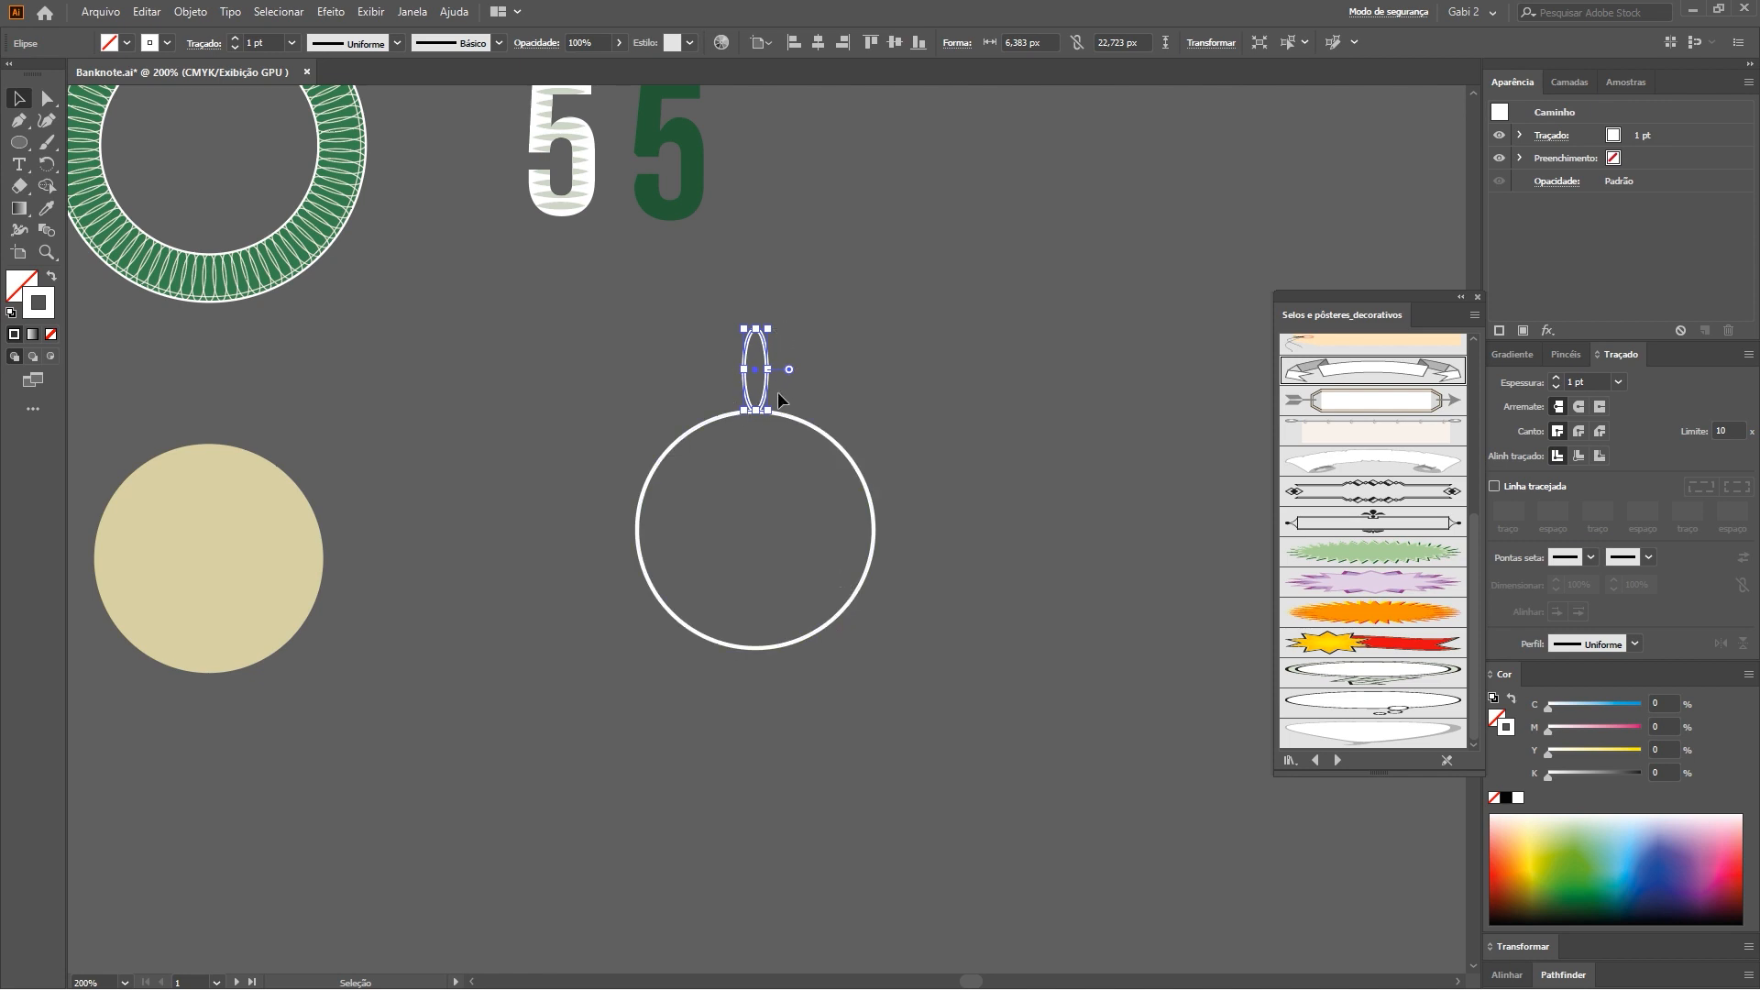
{"action": "key", "text": "r"}
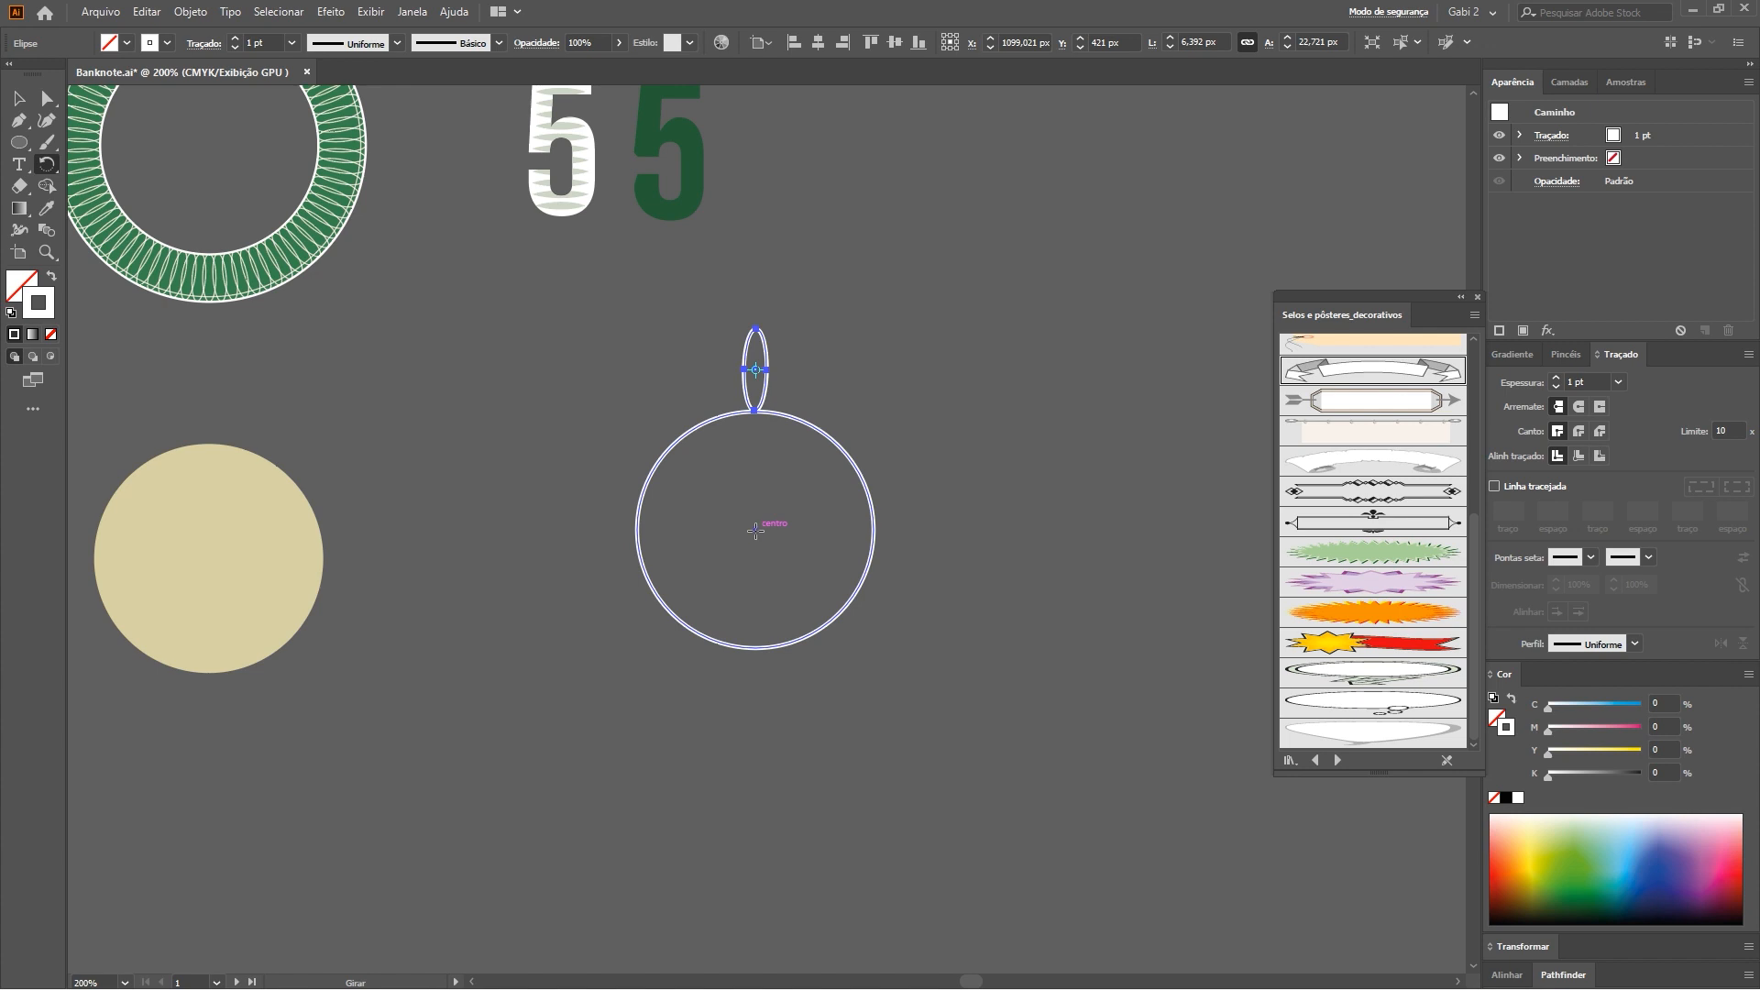
{"action": "left_click", "coordinate": [755, 529], "text": "alt"}
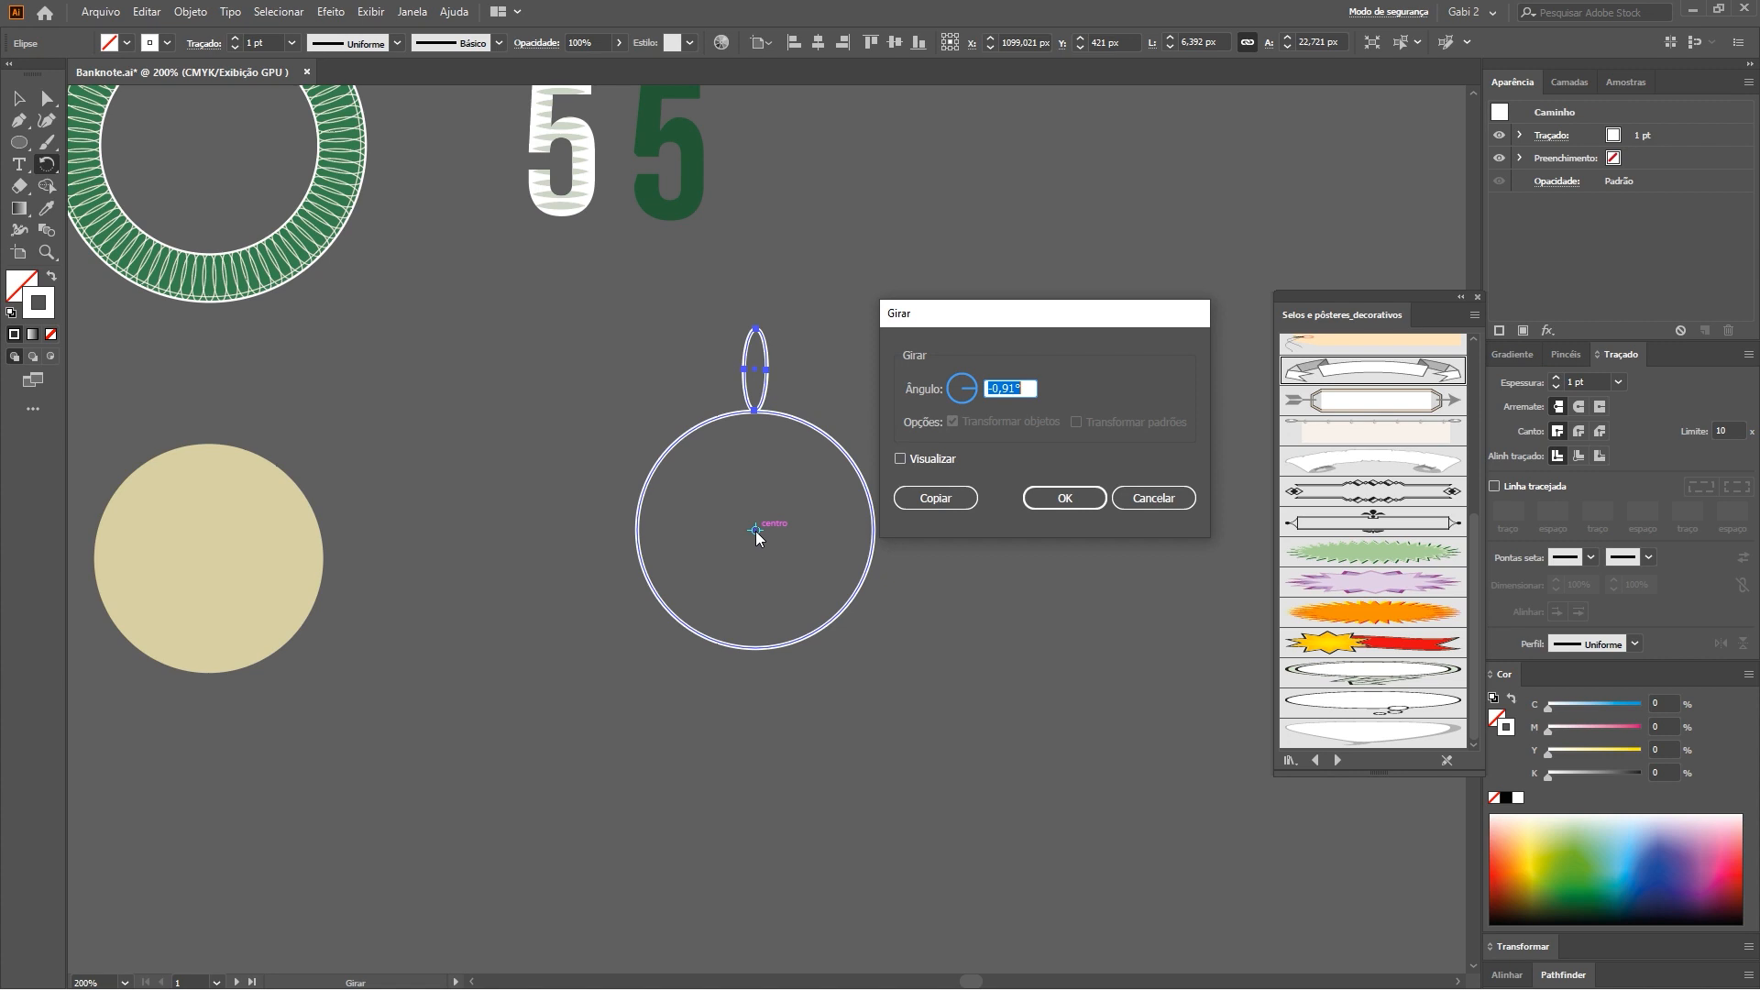
{"action": "left_click_drag", "start_coordinate": [998, 316], "coordinate": [996, 235]}
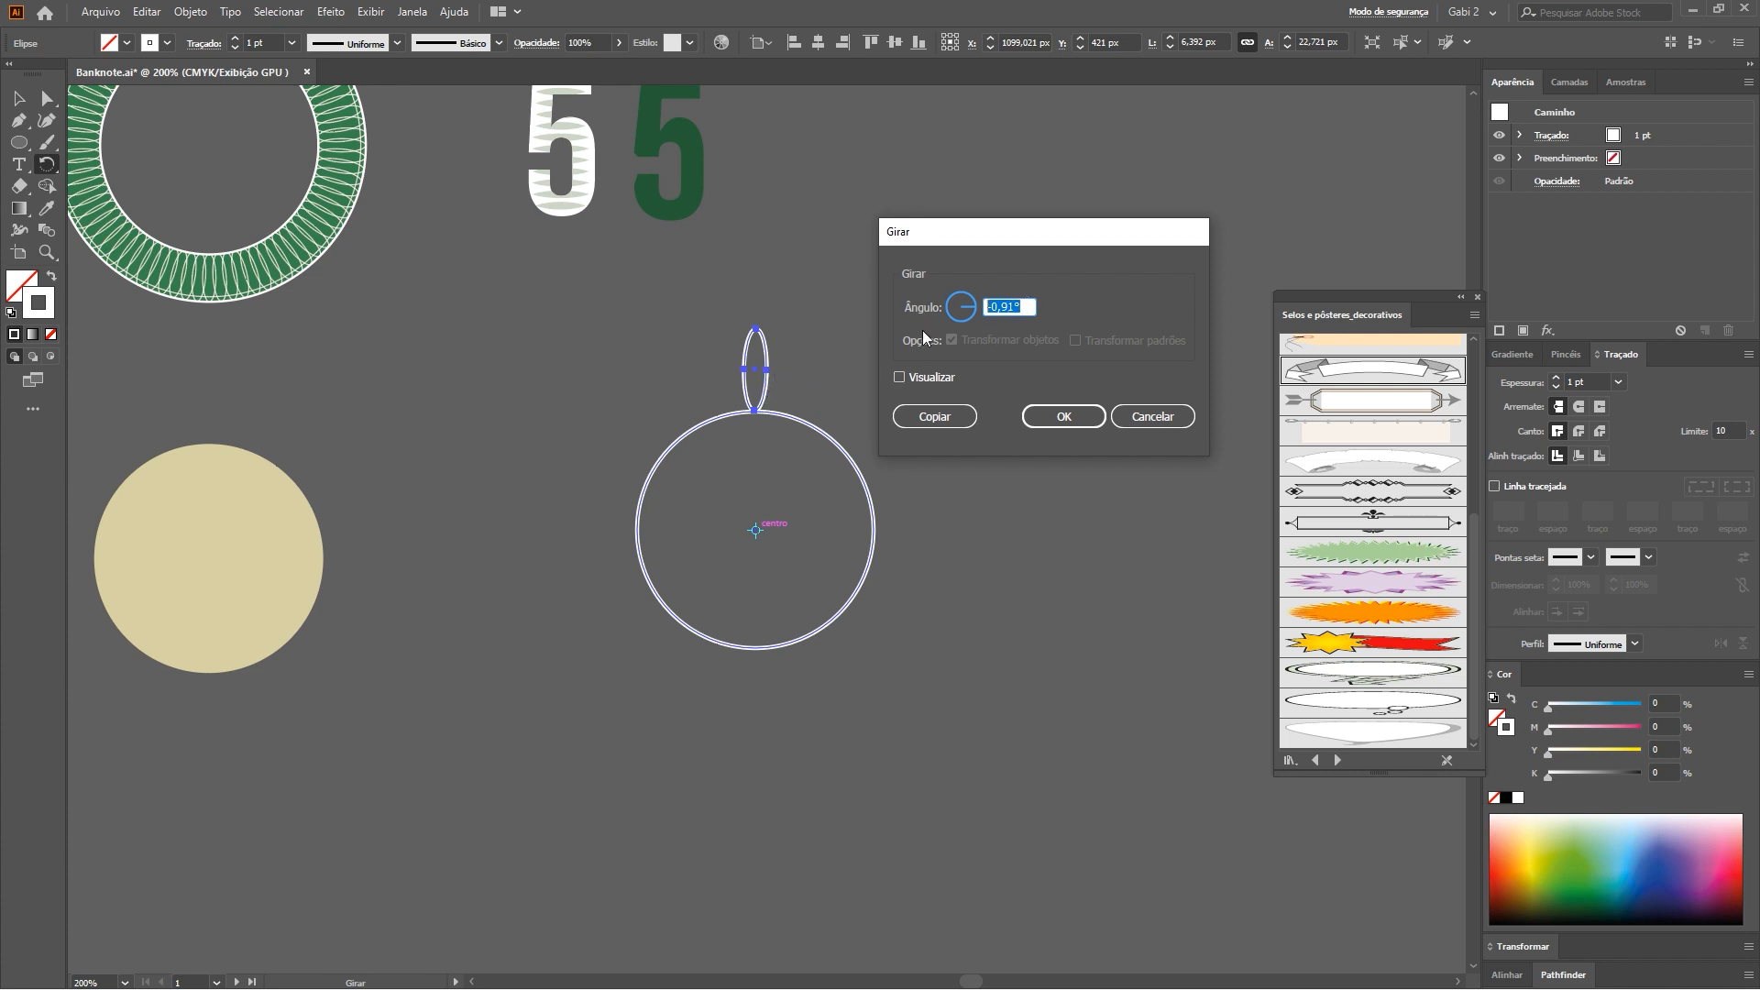
{"action": "type", "text": "4,5"}
{"action": "left_click", "coordinate": [900, 378]}
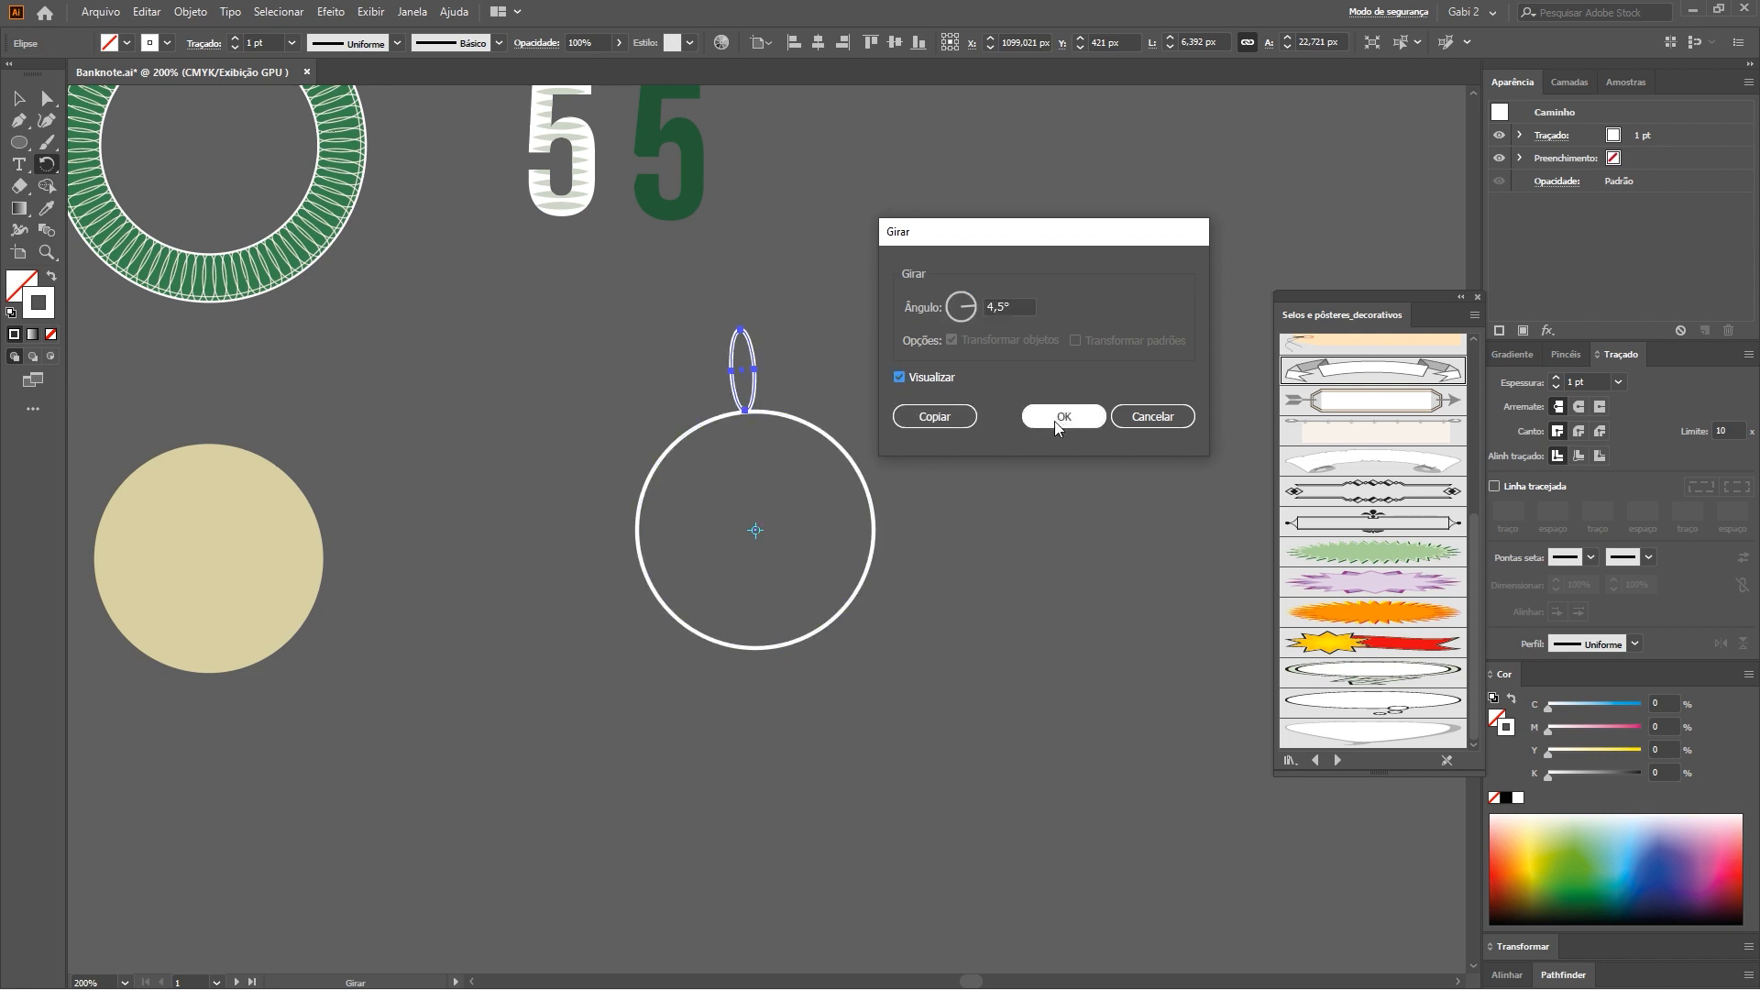
{"action": "left_click", "coordinate": [933, 422]}
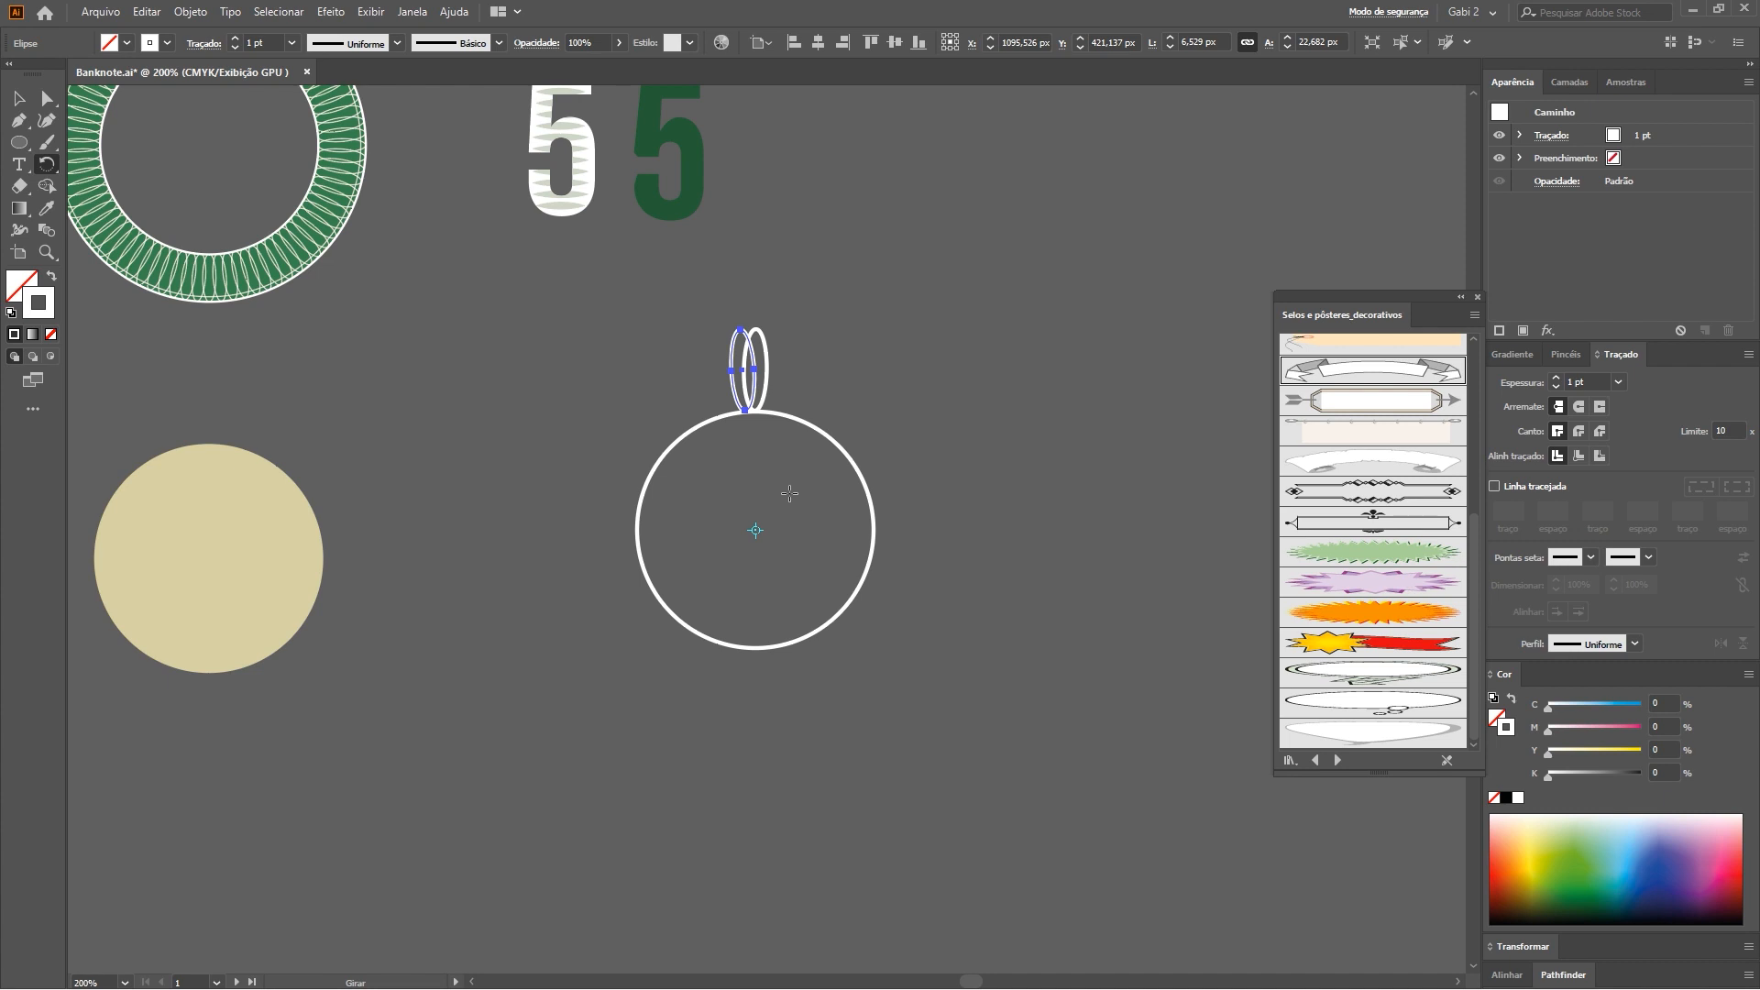
Repeat the rotated copy of the ellipse until the ellipses form a complete ring around the circle
{"action": "key", "text": "ctrl+d"}
{"action": "key", "text": "ctrl+d"}
{"action": "key", "text": "ctrl+d"}
{"action": "key", "text": "ctrl+d"}
{"action": "key", "text": "ctrl+d"}
{"action": "key", "text": "ctrl+d"}
{"action": "key", "text": "ctrl+d"}
{"action": "key", "text": "ctrl+d"}
{"action": "key", "text": "ctrl+d"}
{"action": "key", "text": "ctrl+d"}
{"action": "key", "text": "ctrl+d"}
{"action": "key", "text": "ctrl+d"}
{"action": "key", "text": "ctrl+d"}
{"action": "key", "text": "ctrl+d"}
{"action": "key", "text": "ctrl+d"}
{"action": "key", "text": "ctrl+d"}
{"action": "key", "text": "ctrl+d"}
{"action": "key", "text": "ctrl+d"}
{"action": "key", "text": "ctrl+d"}
{"action": "key", "text": "ctrl+d"}
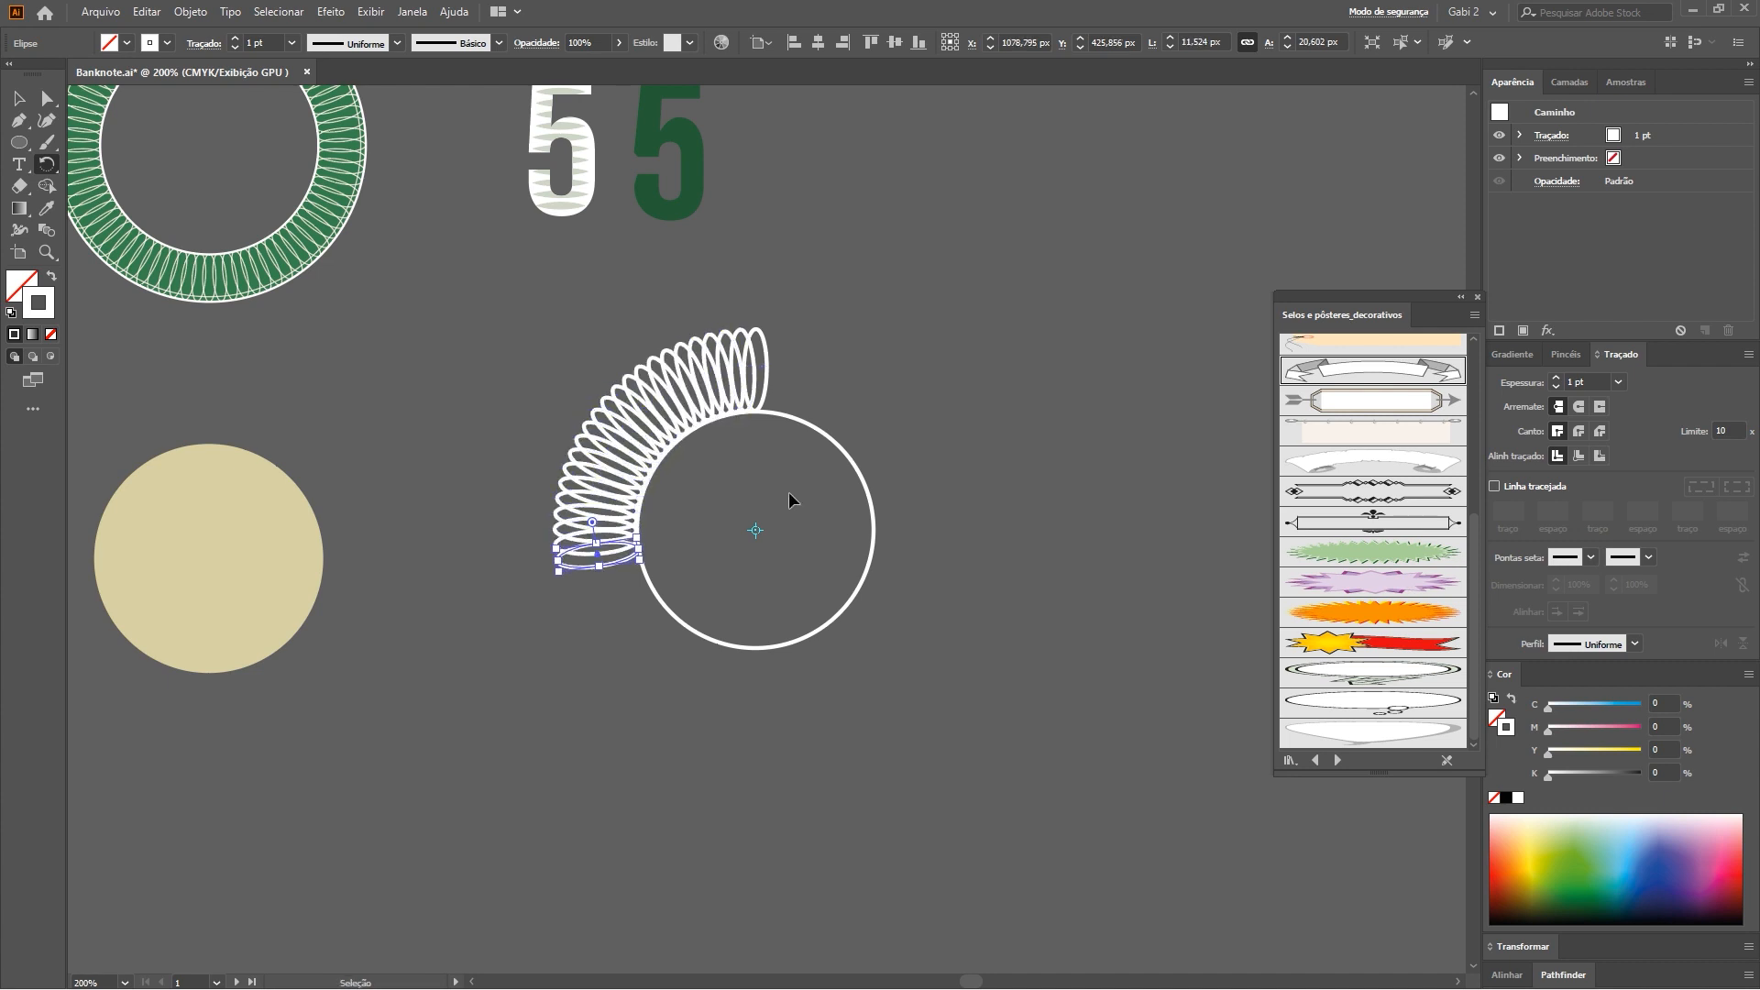
{"action": "key", "text": "ctrl+d"}
{"action": "key", "text": "ctrl+d"}
{"action": "key", "text": "ctrl+d"}
{"action": "key", "text": "ctrl+d"}
{"action": "key", "text": "ctrl+d"}
{"action": "key", "text": "ctrl+d"}
{"action": "key", "text": "ctrl+d"}
{"action": "key", "text": "ctrl+d"}
{"action": "key", "text": "ctrl+d"}
{"action": "key", "text": "ctrl+d"}
{"action": "key", "text": "ctrl+d"}
{"action": "key", "text": "ctrl+d"}
{"action": "key", "text": "ctrl+d"}
{"action": "key", "text": "ctrl+d"}
{"action": "key", "text": "ctrl+d"}
{"action": "key", "text": "ctrl+d"}
{"action": "key", "text": "ctrl+d"}
{"action": "key", "text": "ctrl+d"}
{"action": "key", "text": "ctrl+d"}
{"action": "key", "text": "ctrl+d"}
{"action": "key", "text": "ctrl+d"}
{"action": "key", "text": "ctrl+d"}
{"action": "key", "text": "ctrl+d"}
{"action": "key", "text": "ctrl+d"}
{"action": "key", "text": "ctrl+d"}
{"action": "key", "text": "ctrl+d"}
{"action": "key", "text": "ctrl+d"}
{"action": "key", "text": "ctrl+d"}
{"action": "key", "text": "ctrl+d"}
{"action": "key", "text": "ctrl+d"}
{"action": "key", "text": "ctrl+d"}
{"action": "key", "text": "ctrl+d"}
{"action": "key", "text": "ctrl+d"}
{"action": "key", "text": "ctrl+d"}
{"action": "key", "text": "ctrl+d"}
{"action": "key", "text": "ctrl+d"}
{"action": "key", "text": "ctrl+d"}
{"action": "key", "text": "ctrl+d"}
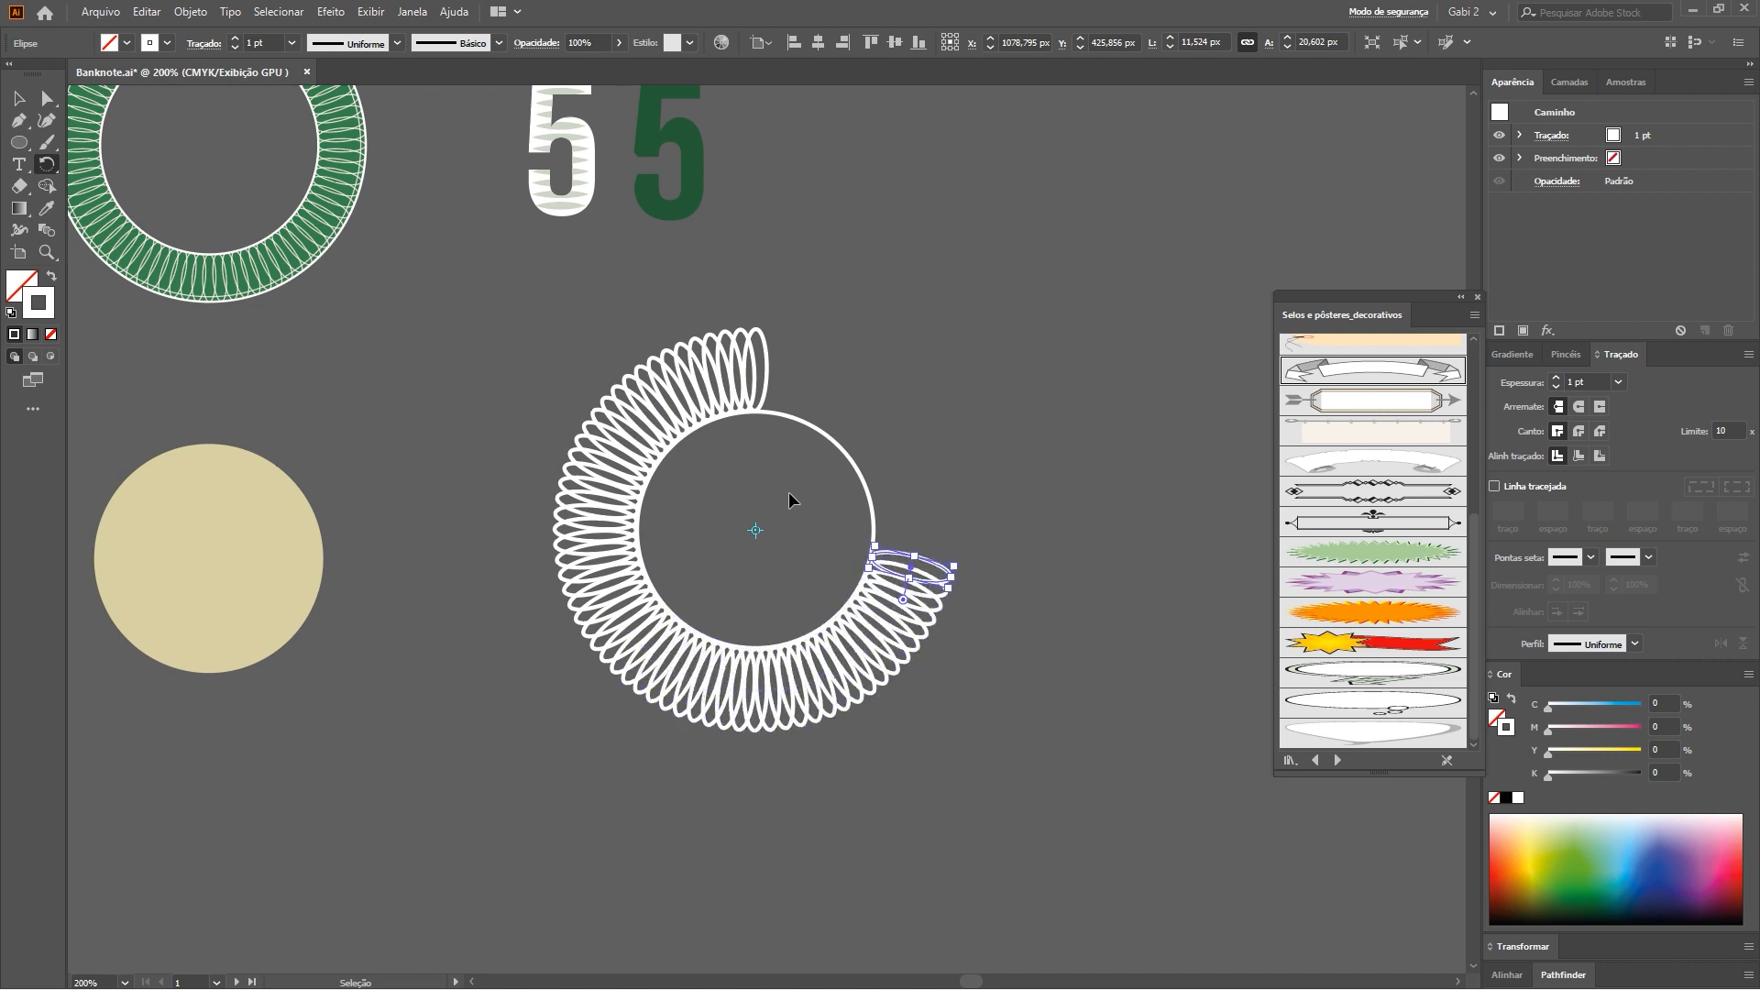
{"action": "key", "text": "ctrl+d"}
{"action": "key", "text": "ctrl+d"}
{"action": "key", "text": "ctrl+d"}
{"action": "key", "text": "ctrl+d"}
{"action": "key", "text": "ctrl+d"}
{"action": "key", "text": "ctrl+d"}
{"action": "key", "text": "ctrl+d"}
{"action": "key", "text": "ctrl+d"}
{"action": "key", "text": "ctrl+d"}
{"action": "key", "text": "ctrl+d"}
{"action": "key", "text": "ctrl+d"}
{"action": "key", "text": "ctrl+d"}
{"action": "key", "text": "ctrl+d"}
{"action": "key", "text": "ctrl+d"}
{"action": "key", "text": "ctrl+d"}
{"action": "key", "text": "ctrl+d"}
{"action": "key", "text": "ctrl+d"}
{"action": "key", "text": "ctrl+d"}
{"action": "key", "text": "ctrl+d"}
{"action": "key", "text": "ctrl+d"}
{"action": "key", "text": "ctrl+d"}
{"action": "key", "text": "ctrl+d"}
{"action": "key", "text": "ctrl+d"}
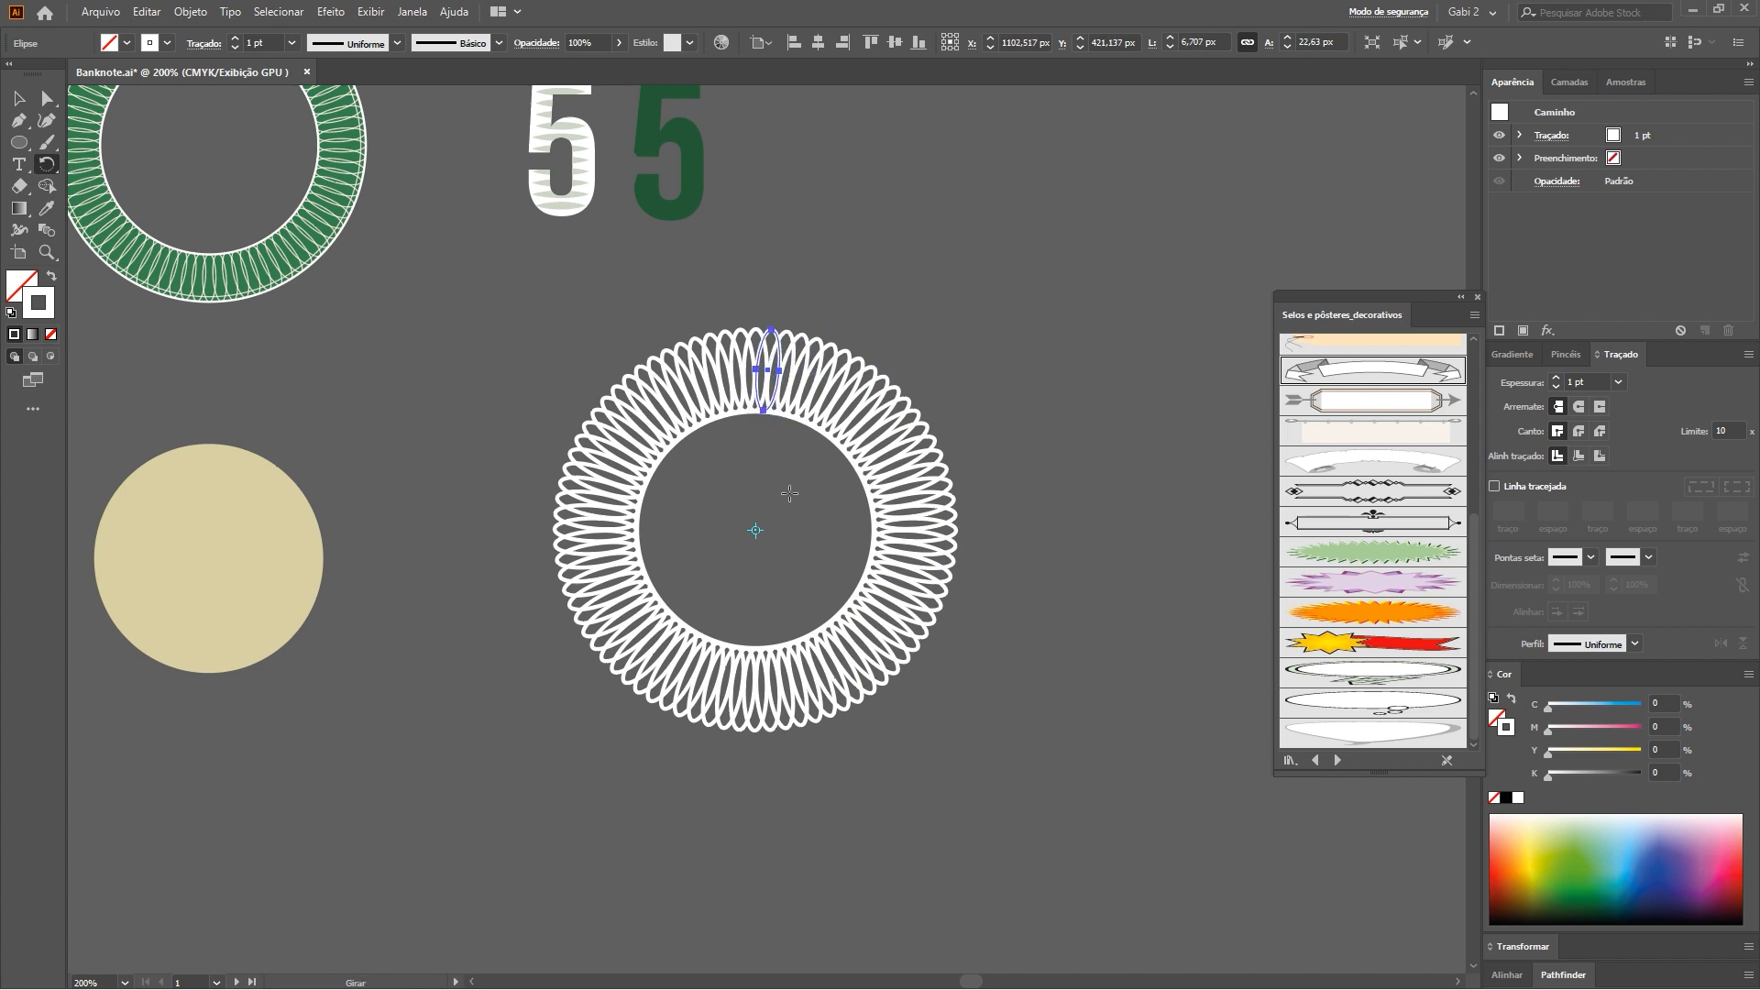
{"action": "key", "text": "v"}
{"action": "left_click", "coordinate": [998, 427]}
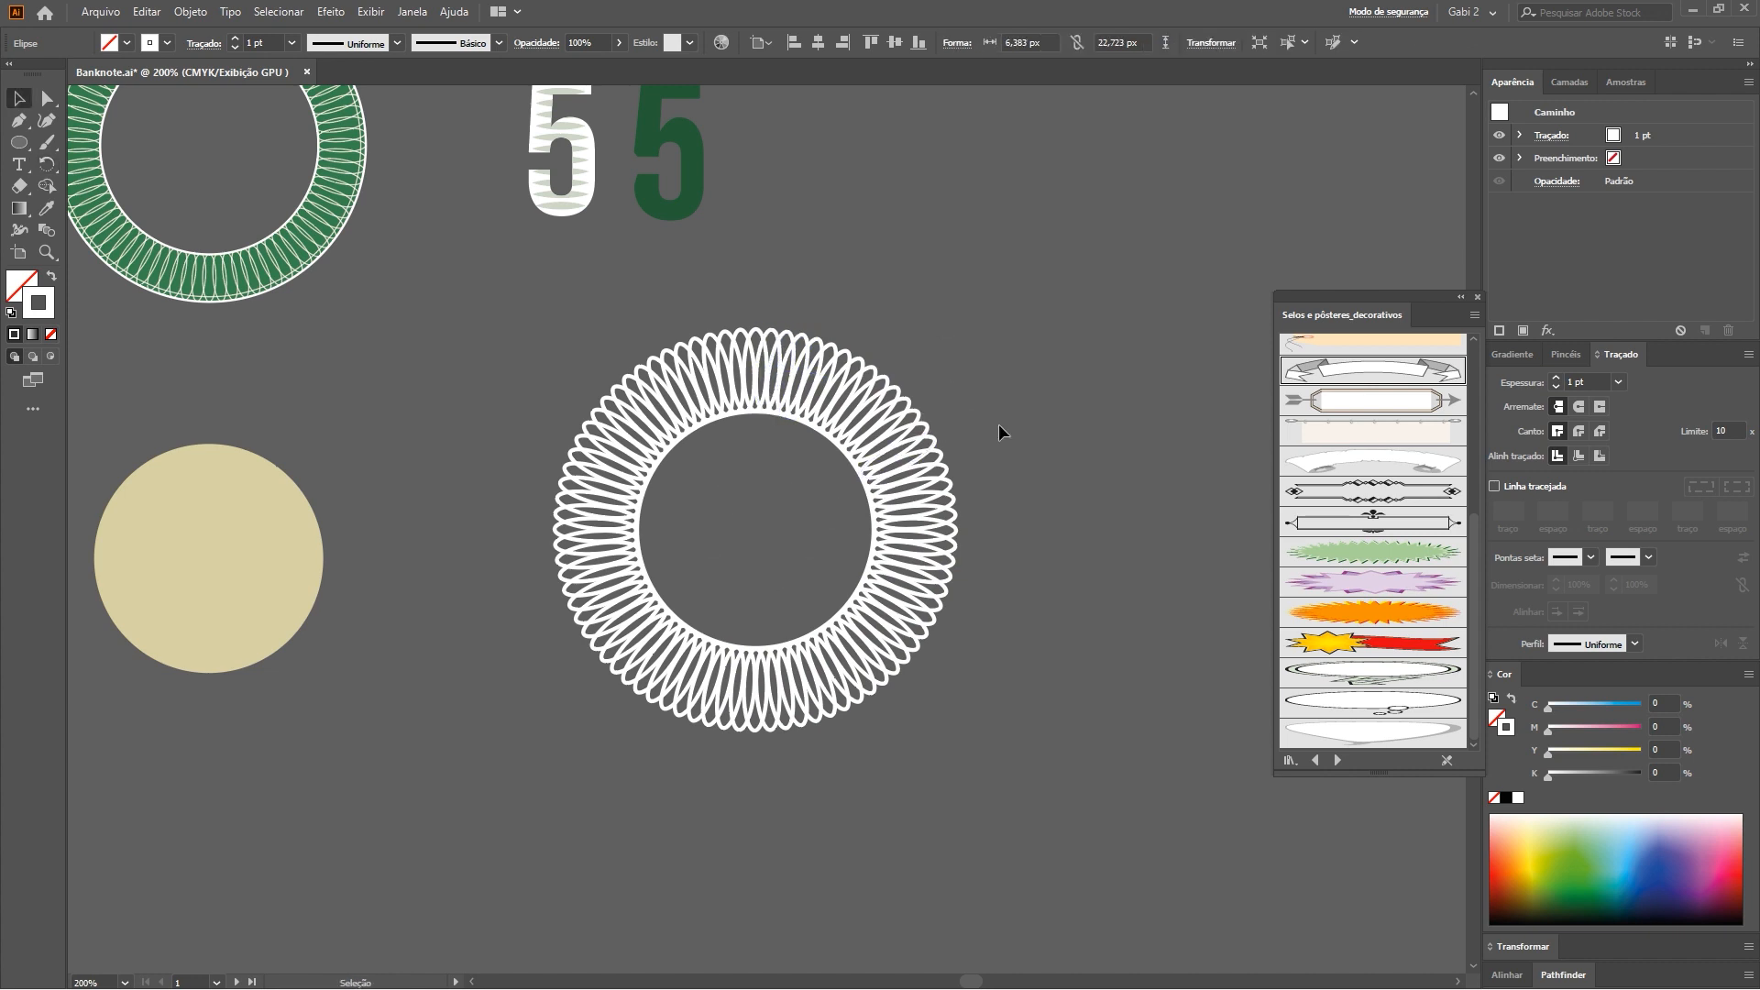
Draw a white-outlined circle about 114 × 112 px around the ring of ellipses, fitted to its outer edge
{"action": "left_click_drag", "start_coordinate": [465, 452], "coordinate": [592, 602]}
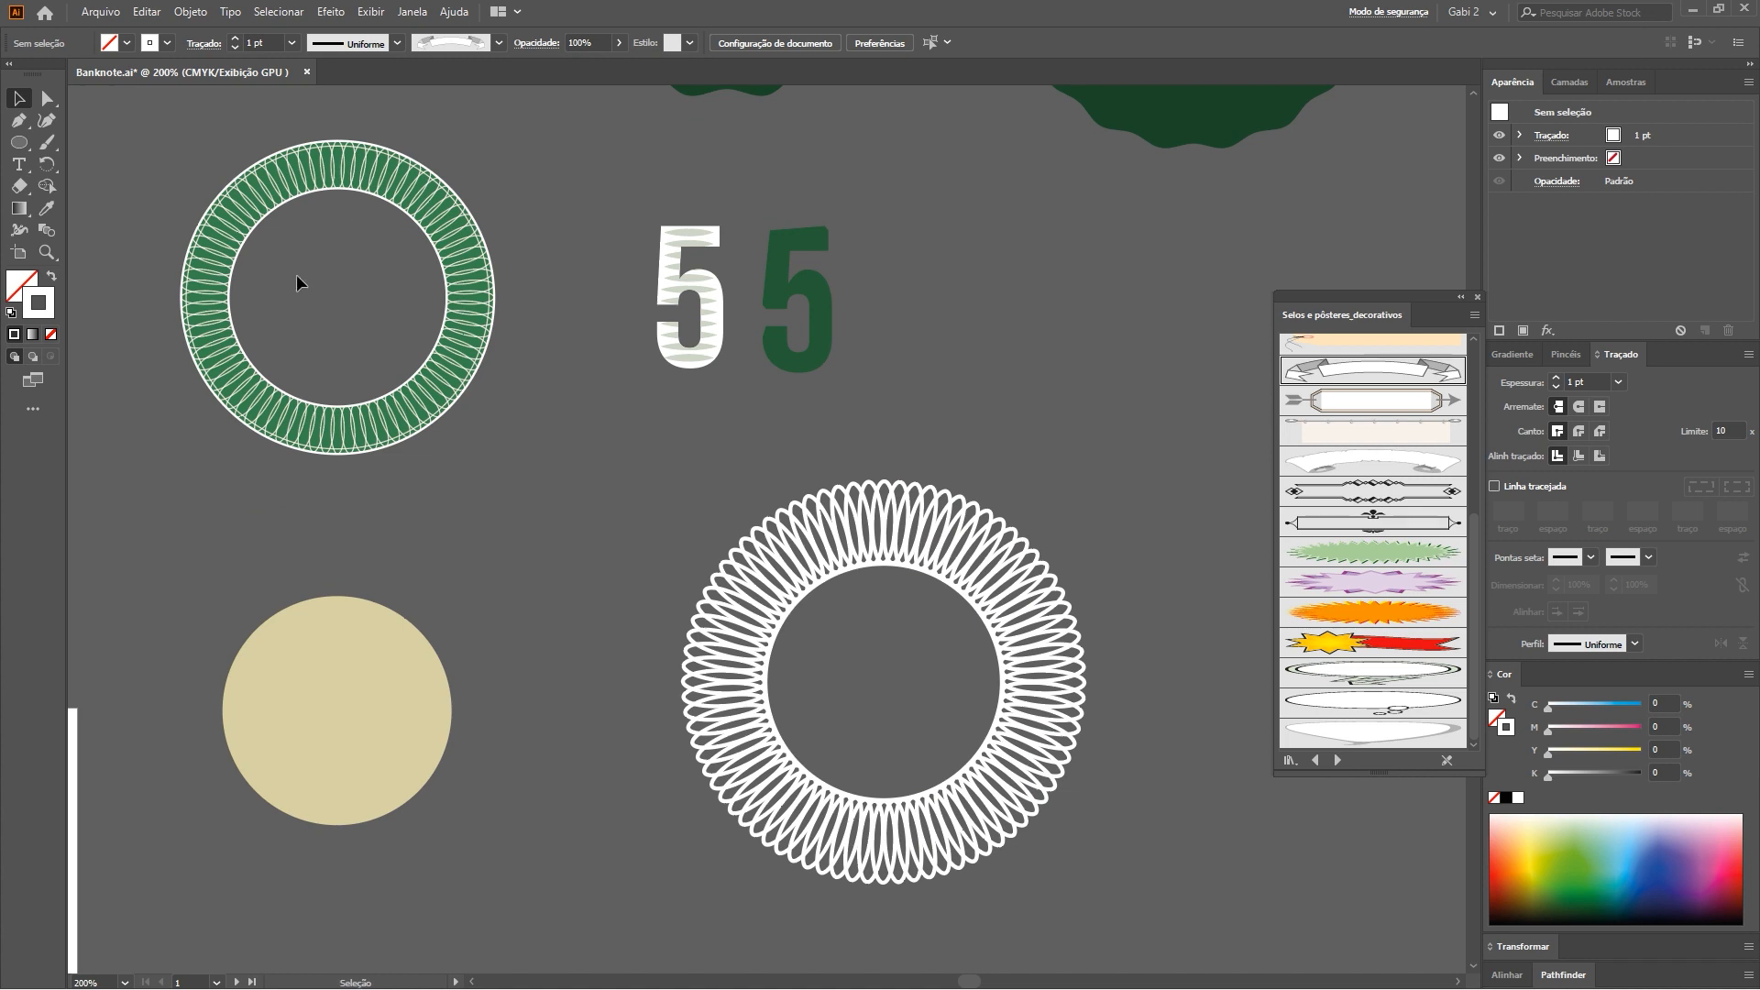
{"action": "left_click_drag", "start_coordinate": [947, 686], "coordinate": [973, 639]}
{"action": "key", "text": "l"}
{"action": "key", "text": "e"}
{"action": "left_click_drag", "start_coordinate": [766, 759], "coordinate": [774, 751]}
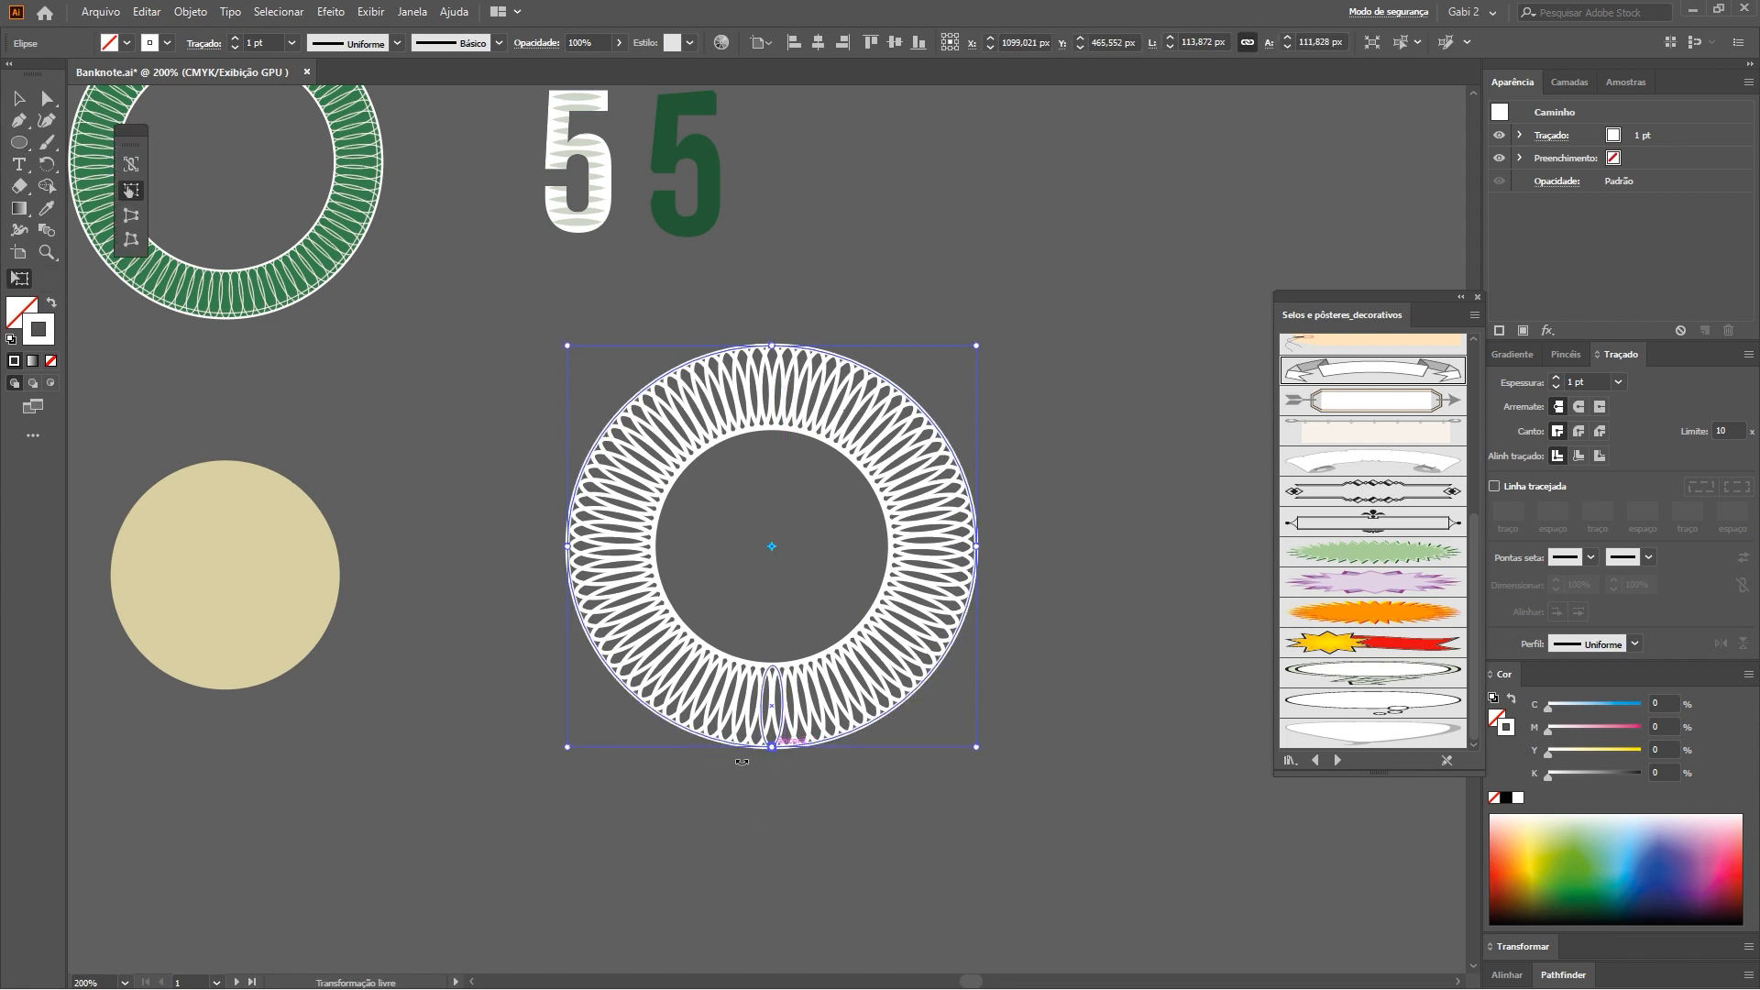
{"action": "key", "text": "v"}
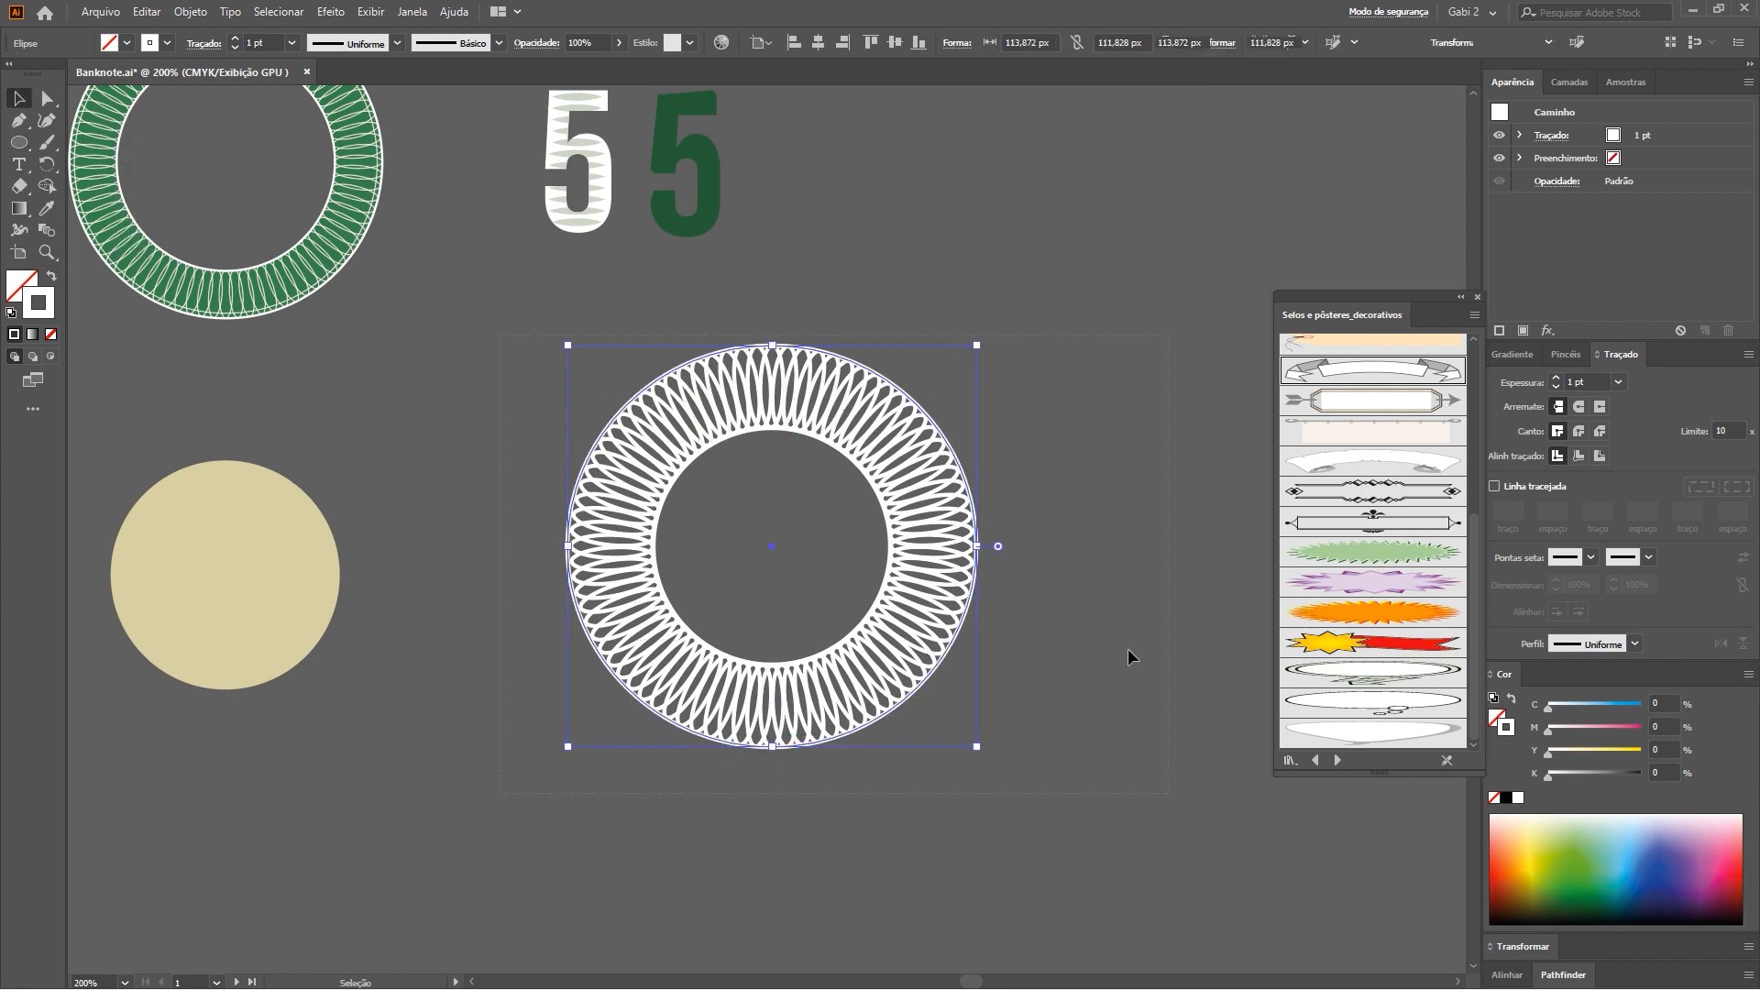
Clip the ring of ellipses with the outer circle using a clipping mask, and select the mask's circular path
{"action": "left_click_drag", "start_coordinate": [500, 334], "coordinate": [1169, 794]}
{"action": "right_click", "coordinate": [932, 530]}
{"action": "left_click", "coordinate": [984, 641]}
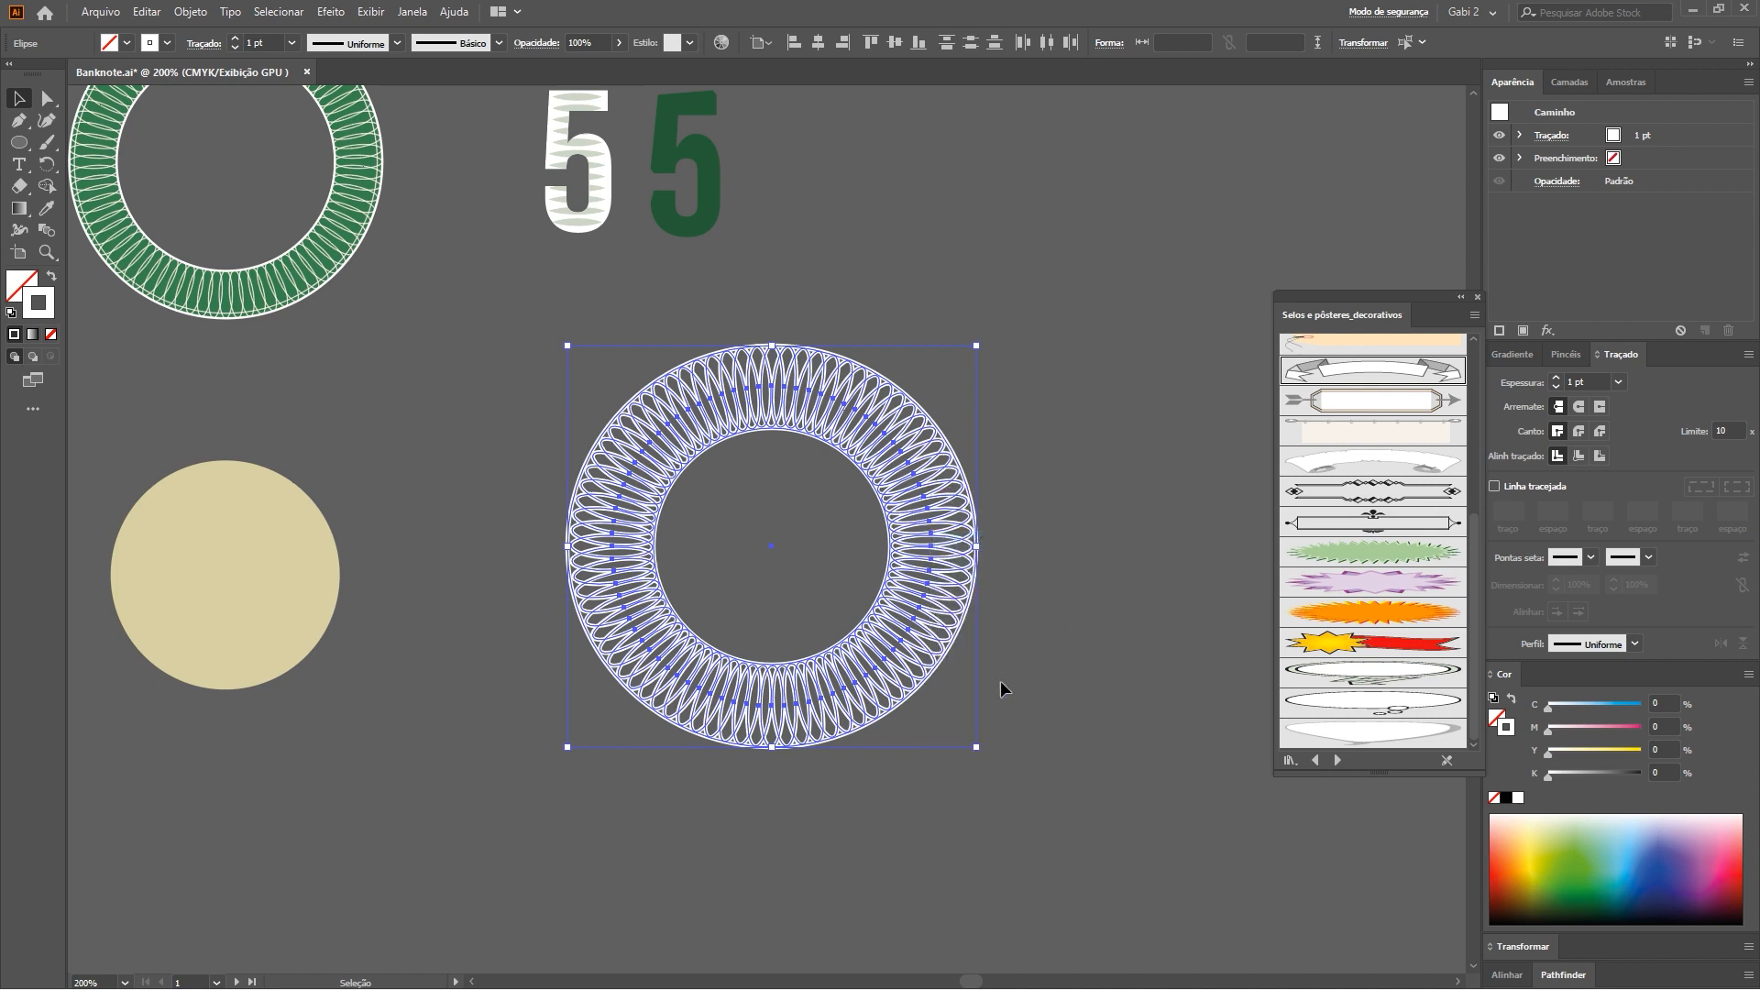
{"action": "right_click", "coordinate": [1002, 688]}
{"action": "left_click", "coordinate": [1045, 751]}
{"action": "key", "text": "a"}
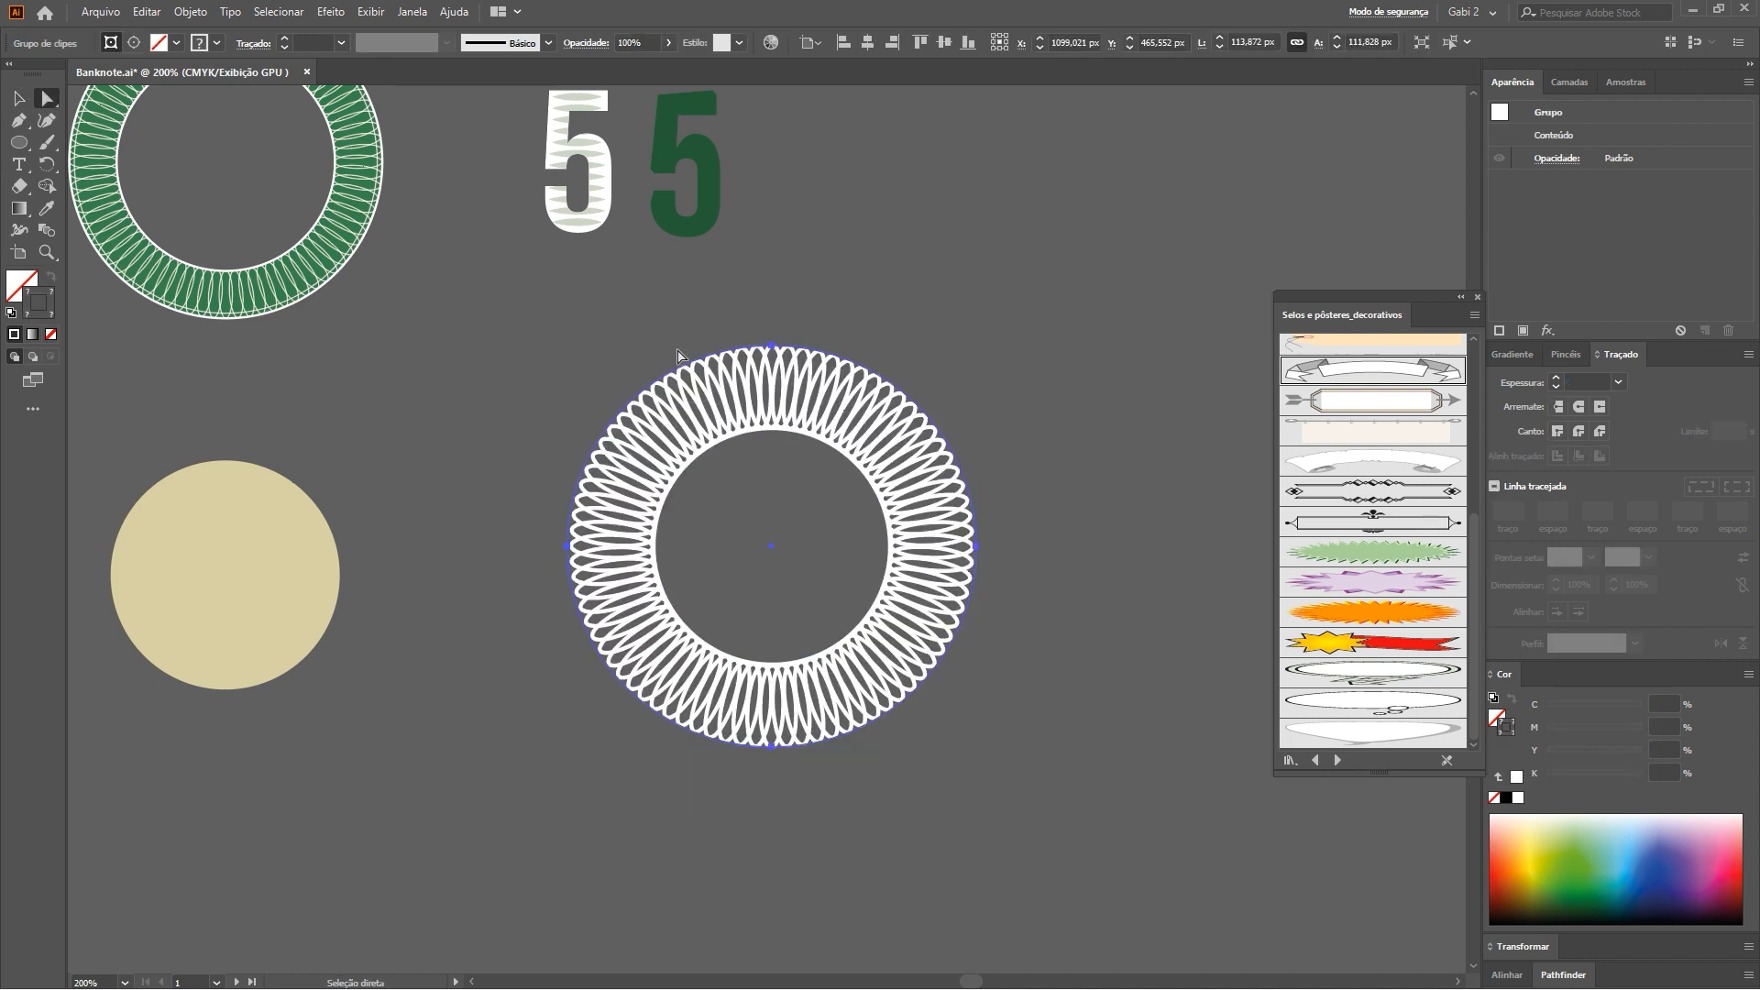
{"action": "left_click", "coordinate": [772, 346]}
{"action": "key", "text": "v"}
{"action": "left_click", "coordinate": [342, 452]}
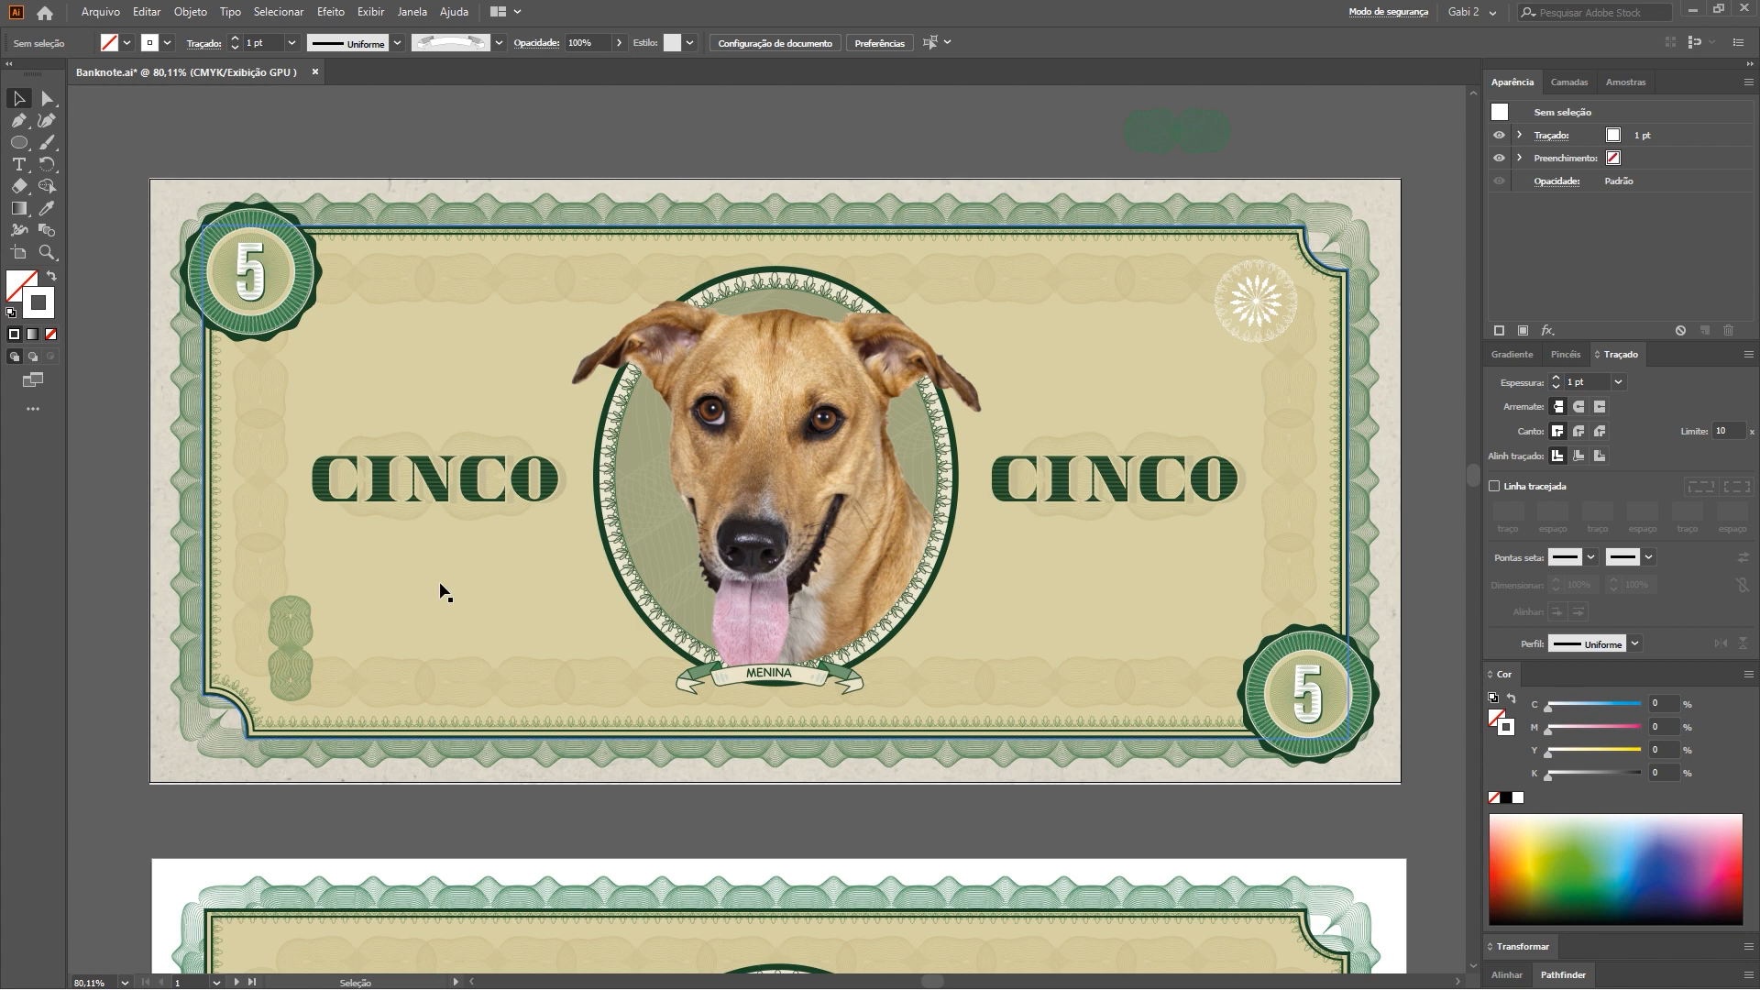
Examine the value seal in the banknote's upper-left corner up close, and review the whole banknote layout
{"action": "key", "text": "z"}
{"action": "left_click_drag", "start_coordinate": [236, 239], "coordinate": [412, 238]}
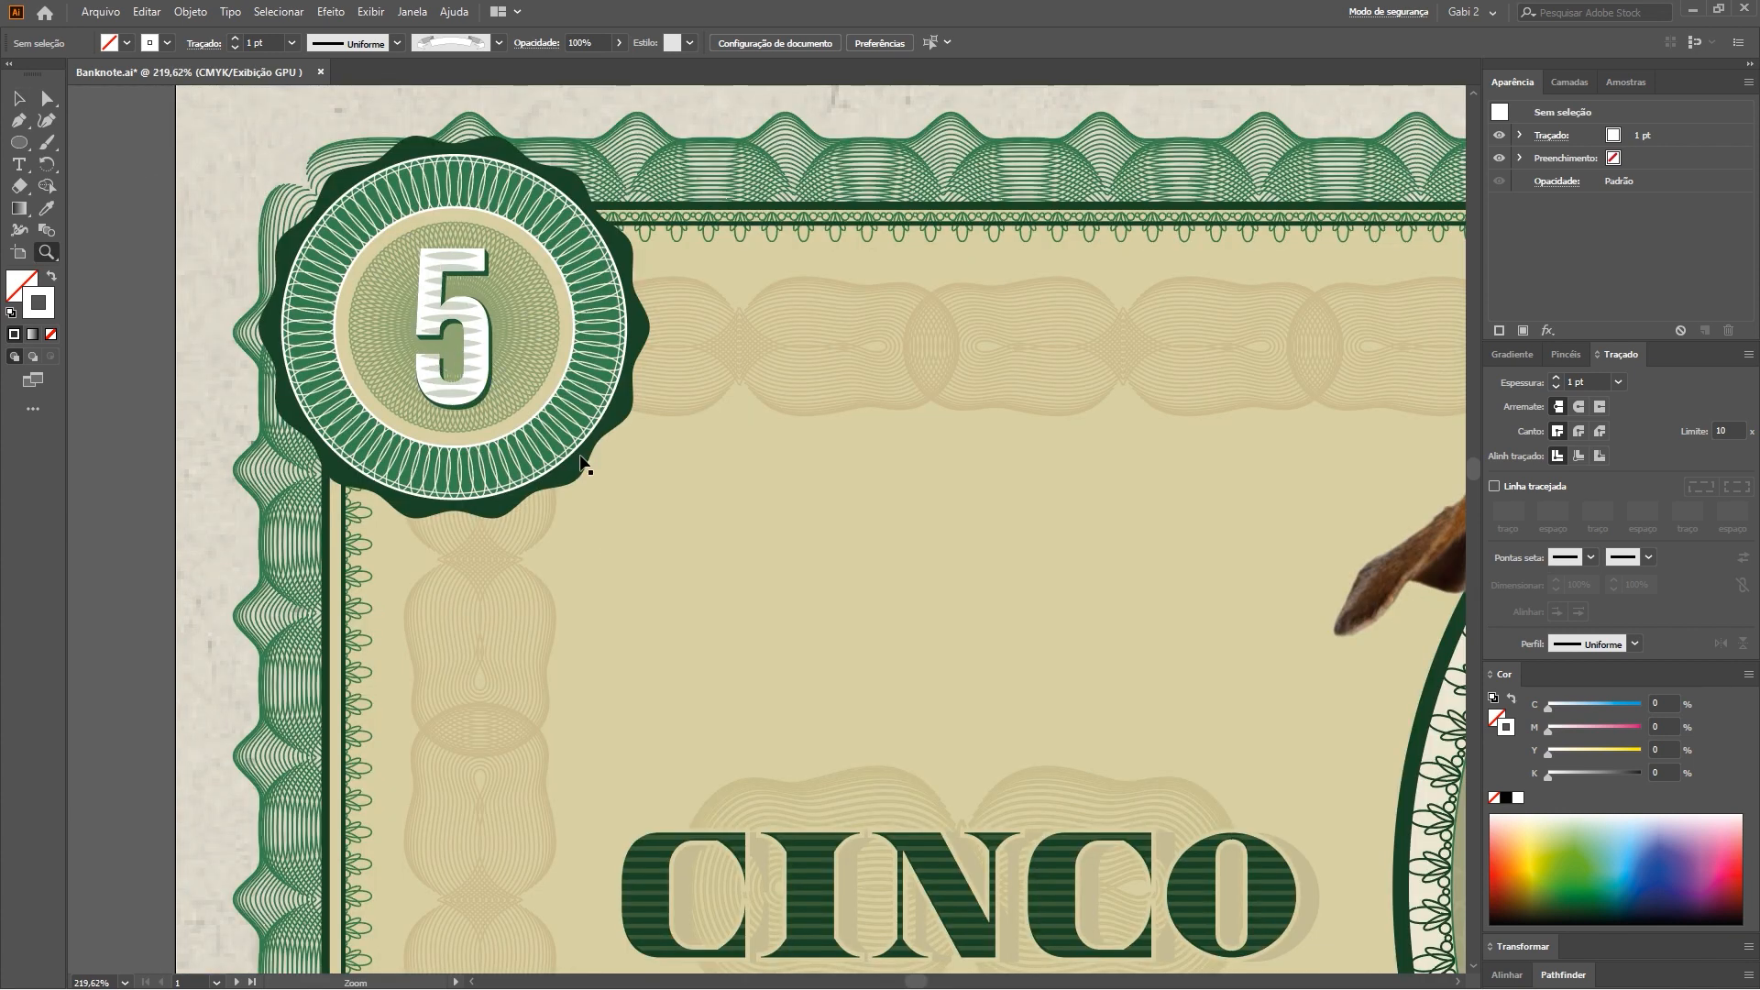
{"action": "key", "text": "ctrl+0"}
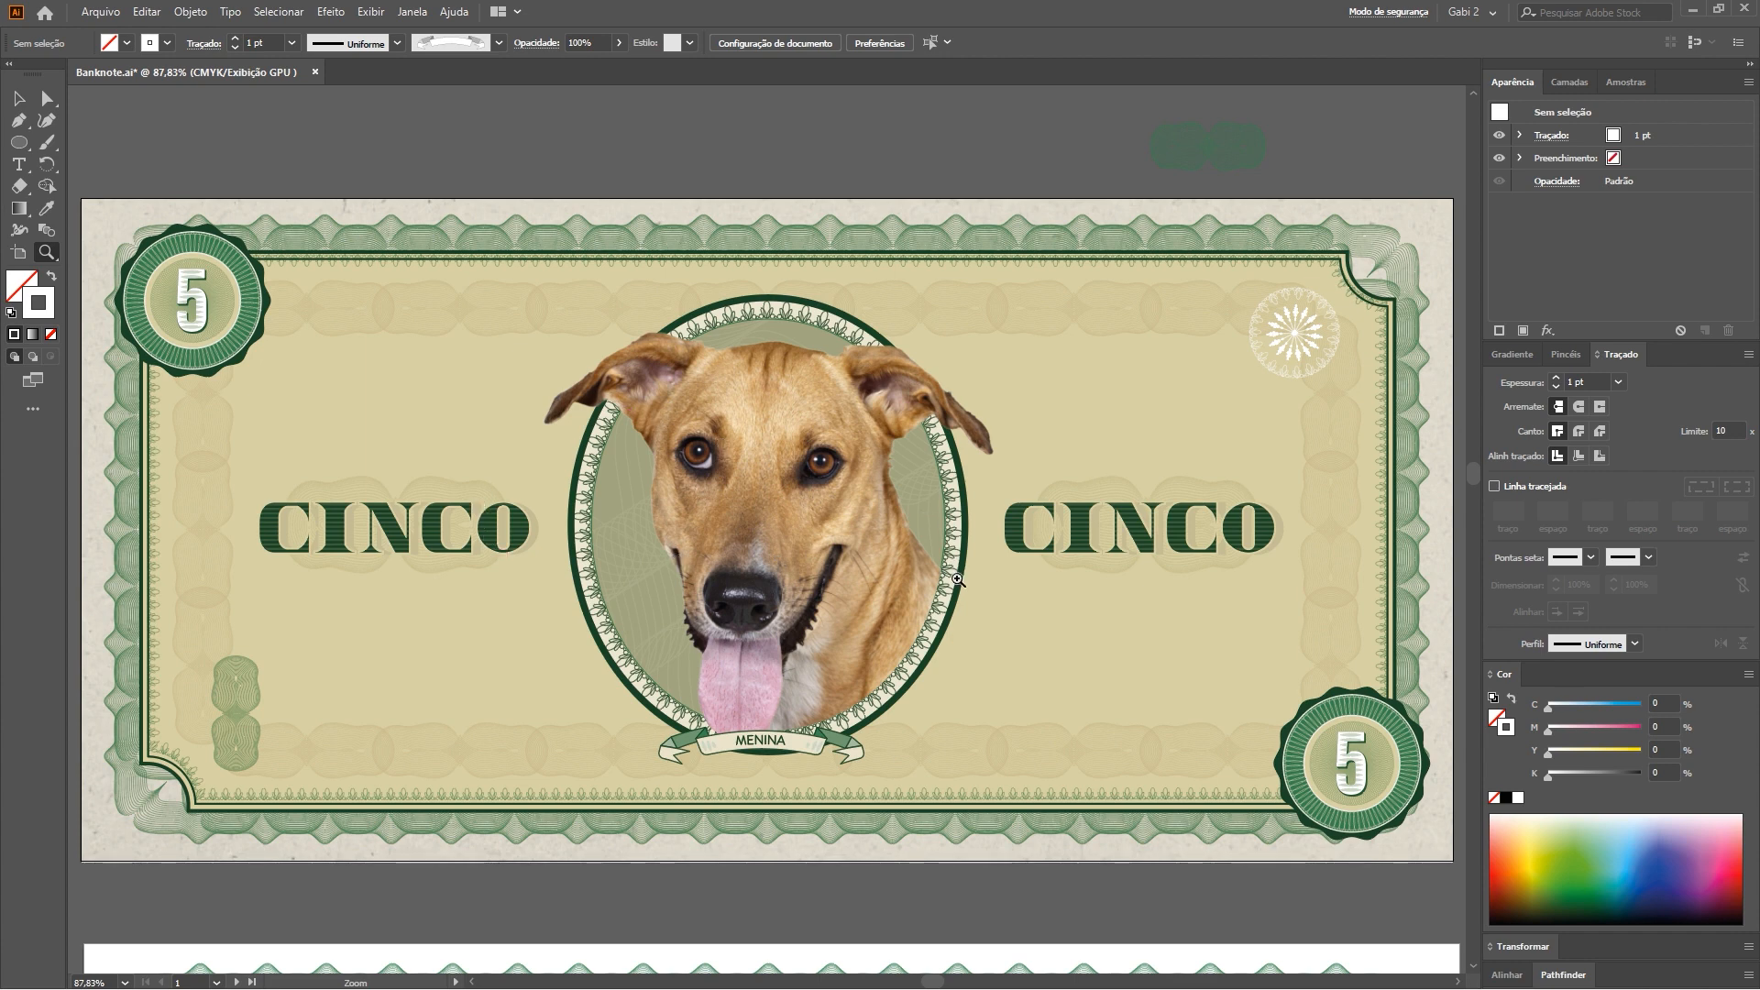
{"action": "key", "text": "v"}
{"action": "key", "text": "z"}
{"action": "left_click_drag", "start_coordinate": [283, 463], "coordinate": [269, 465]}
{"action": "left_click_drag", "start_coordinate": [906, 625], "coordinate": [922, 587]}
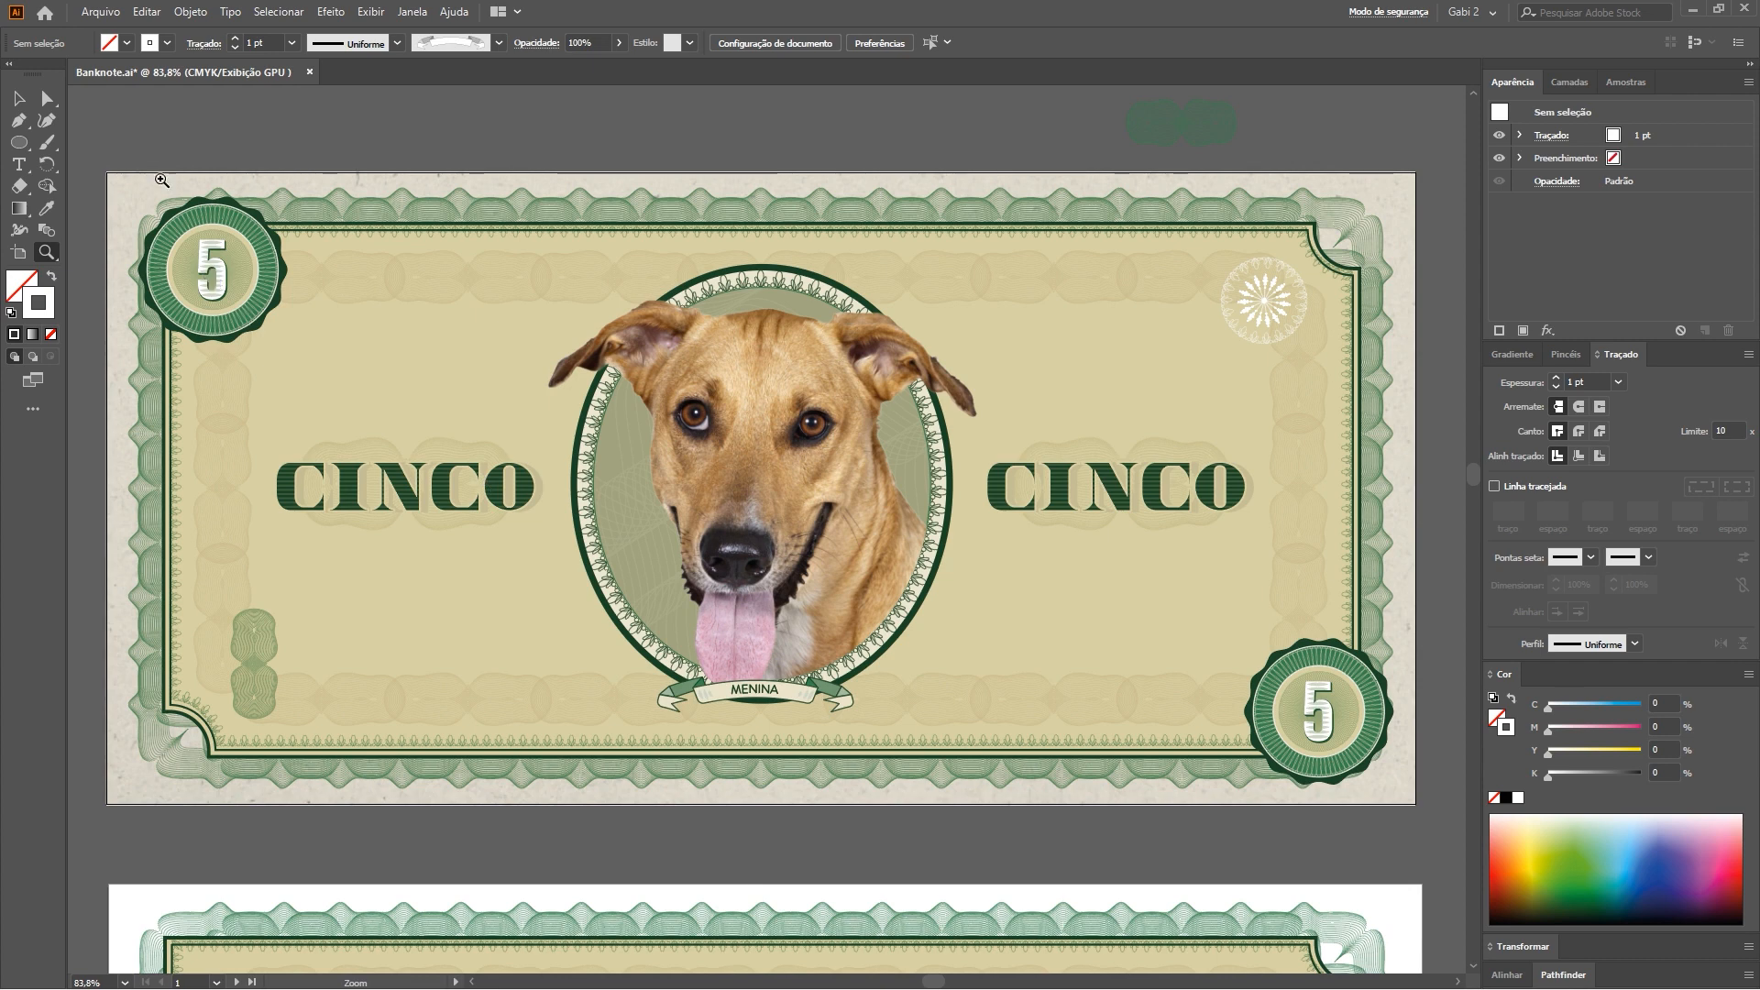
{"action": "left_click", "coordinate": [55, 102]}
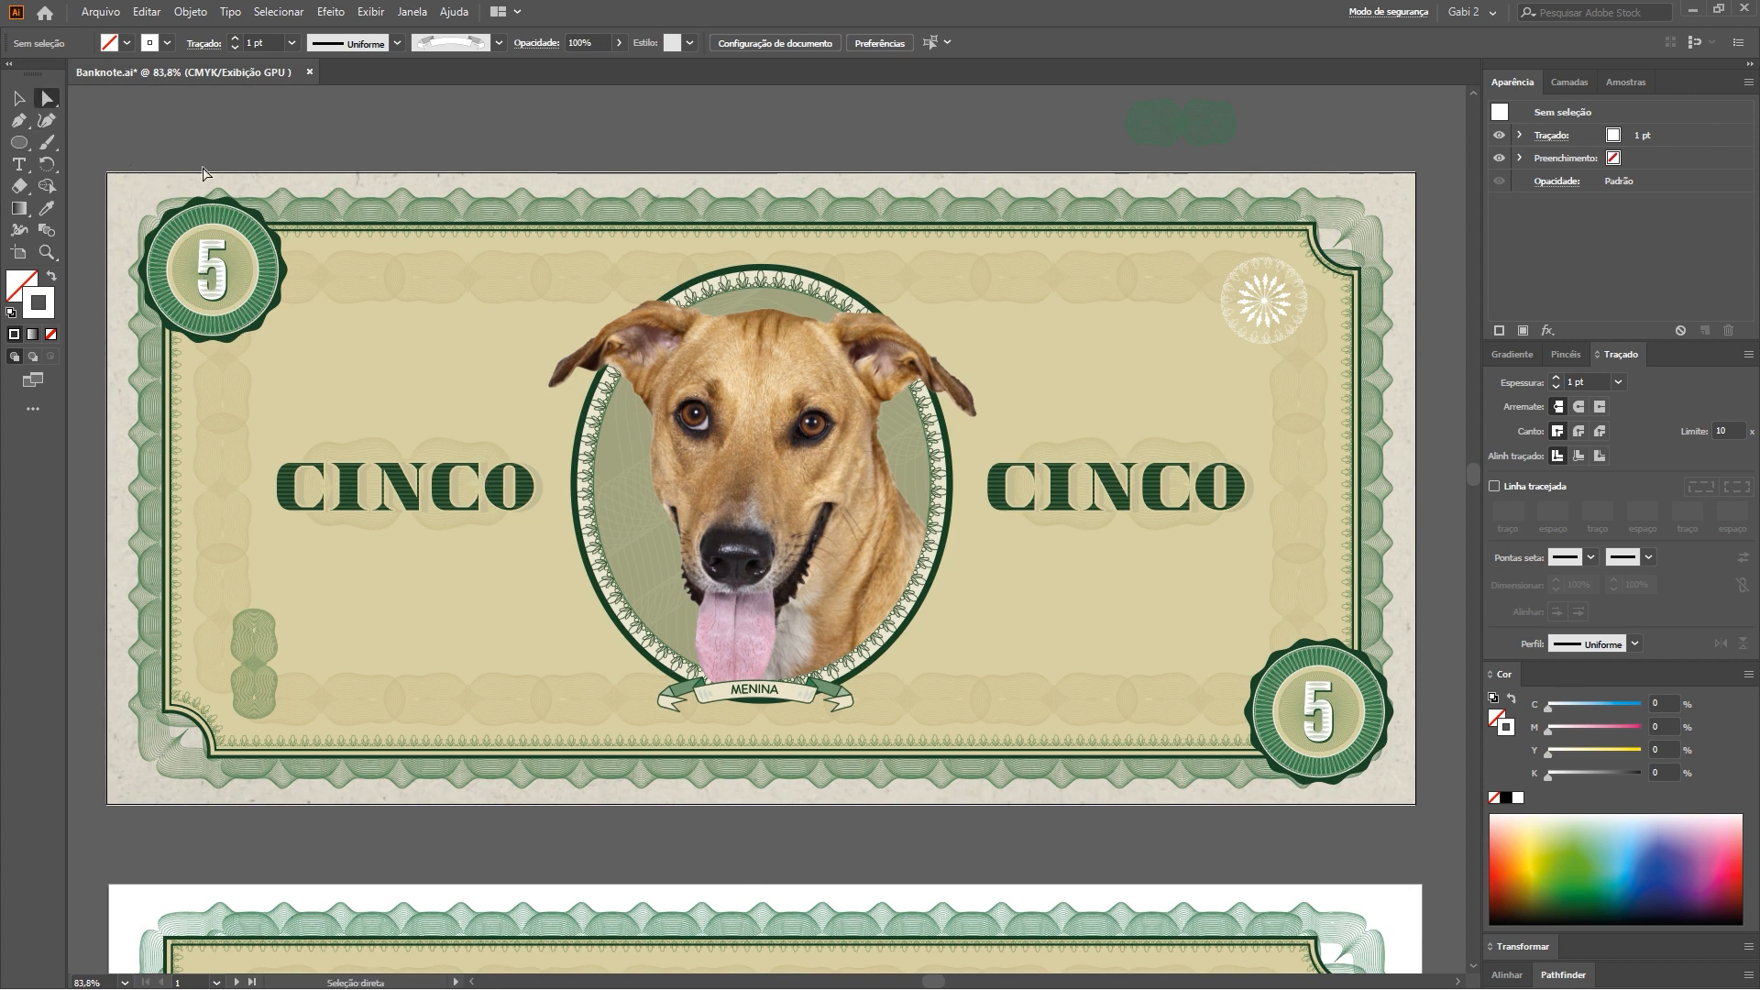